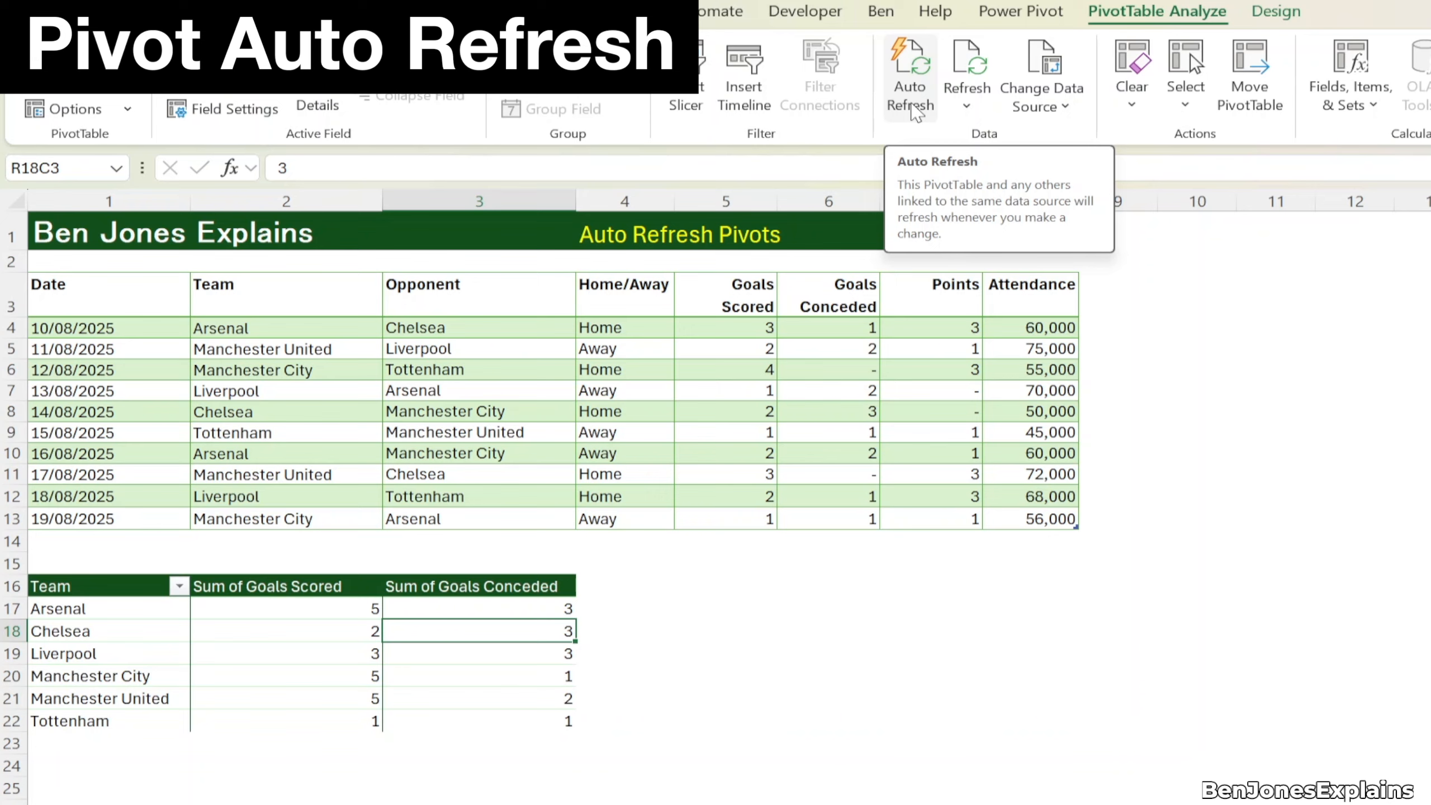
Toggle Auto Refresh for the PivotTable that summarizes goals by team
{"action": "left_click", "coordinate": [913, 107]}
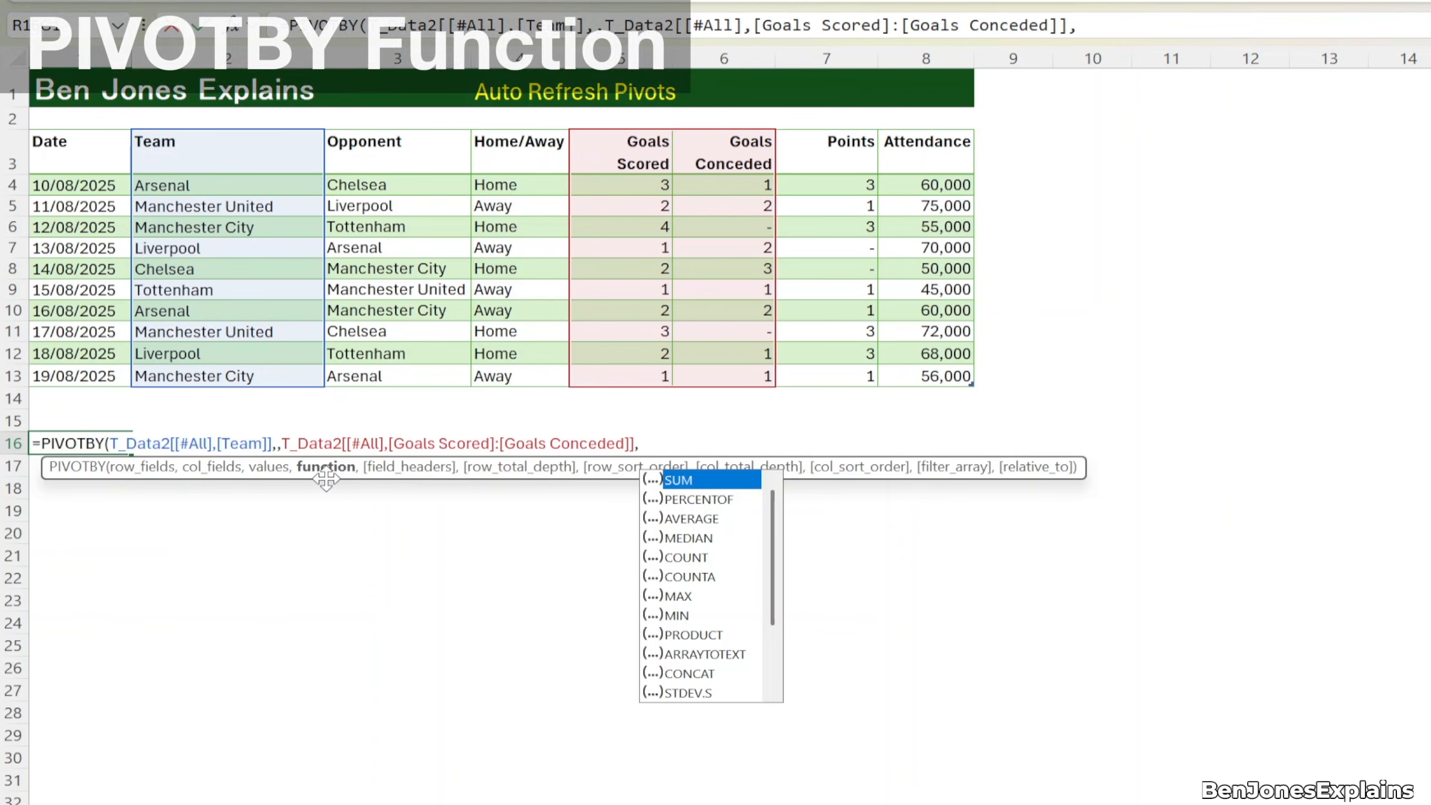
Enter SUM as the function argument of the PIVOTBY formula below the match table
{"action": "type", "text": "SUM"}
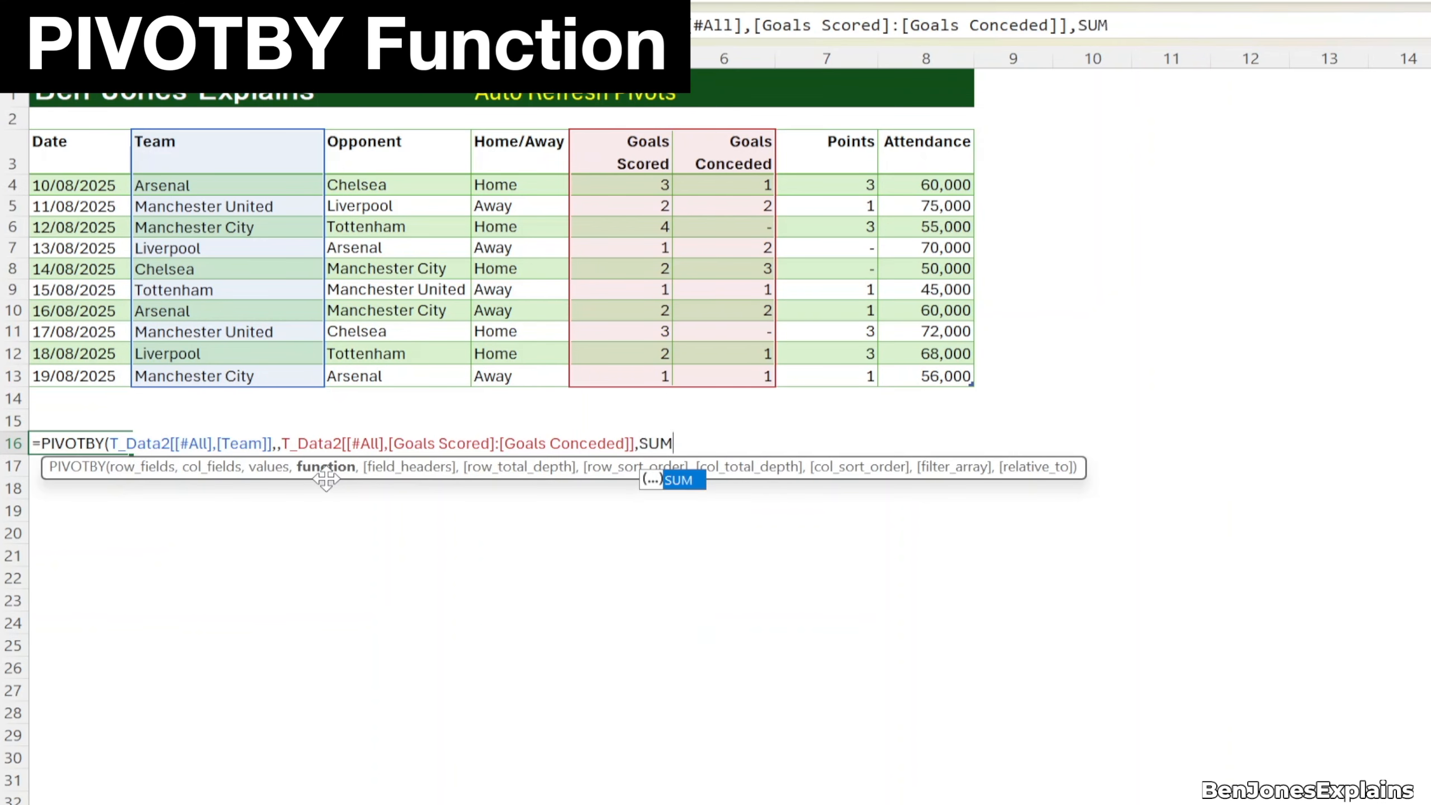
{"action": "type", "text": ","}
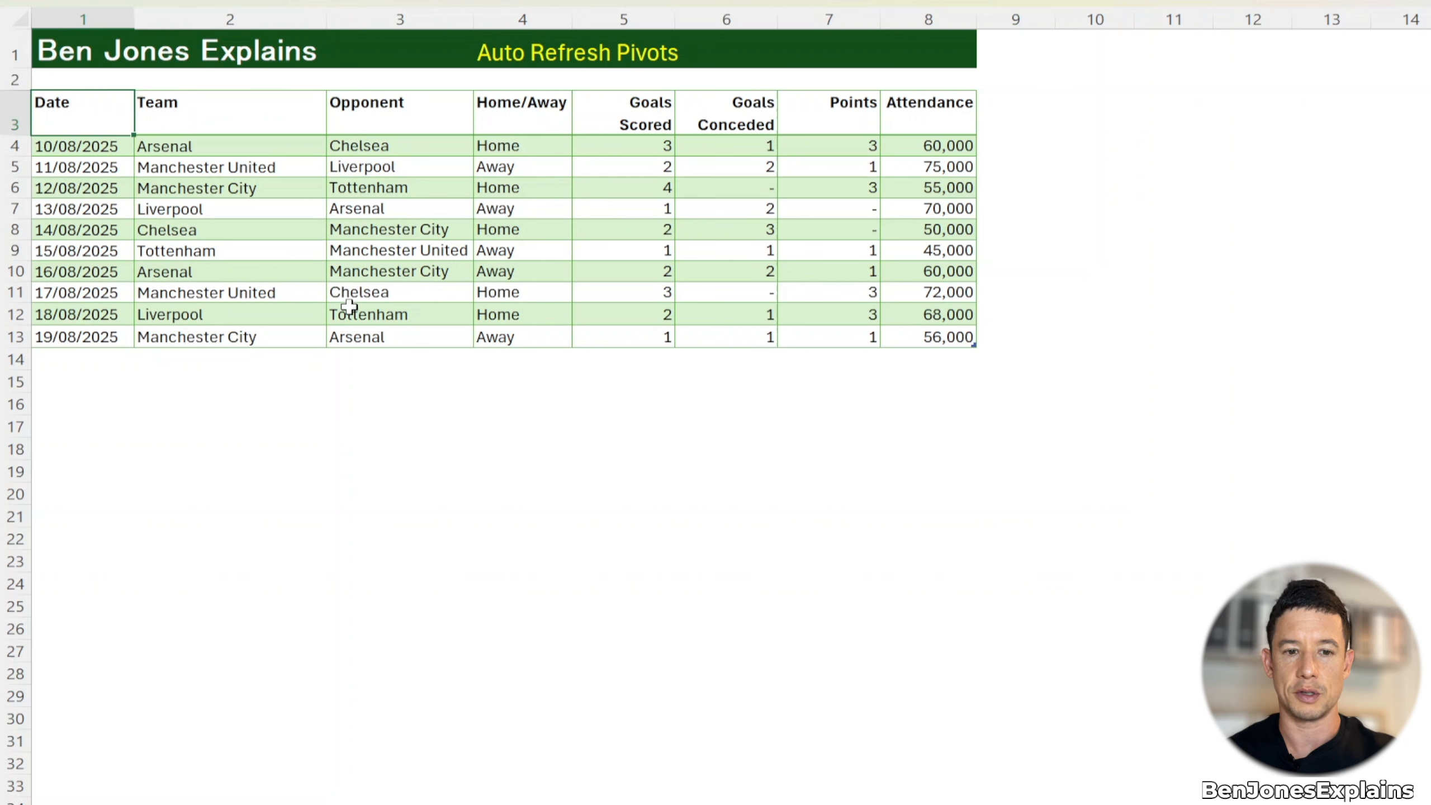
Check the name assigned to the match data table in its table properties
{"action": "left_click", "coordinate": [84, 292]}
{"action": "left_click", "coordinate": [84, 383]}
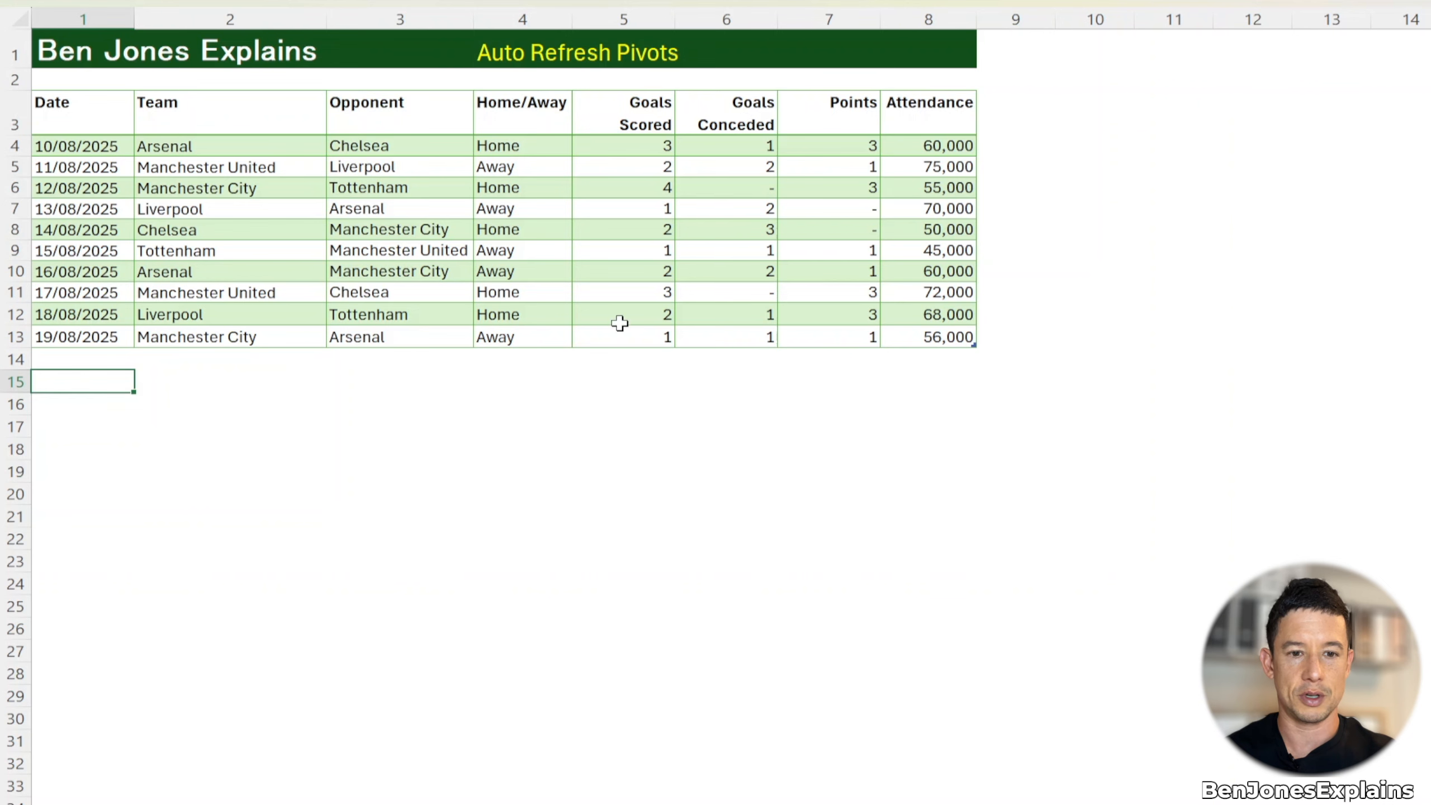
{"action": "left_click", "coordinate": [99, 109]}
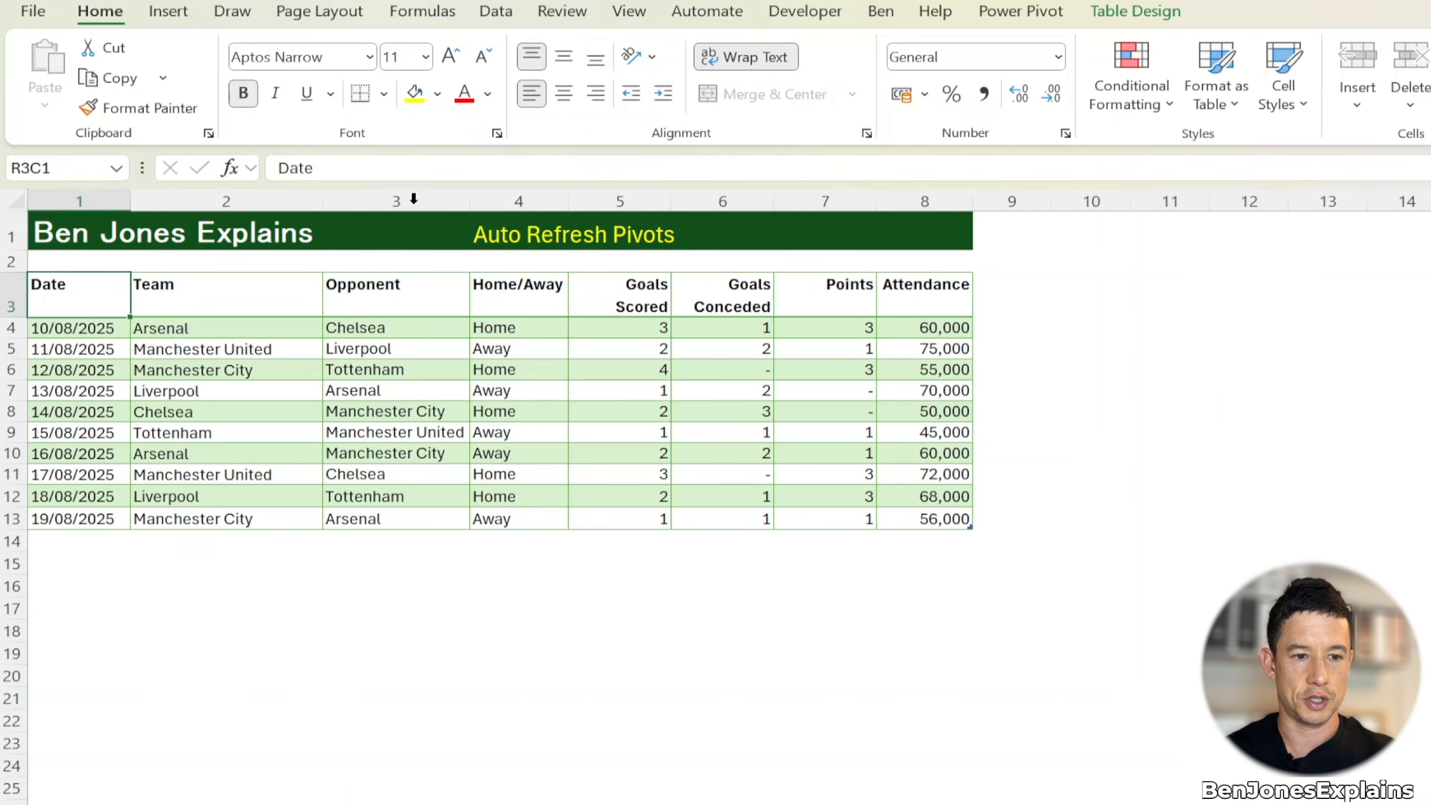
{"action": "left_click", "coordinate": [1108, 11]}
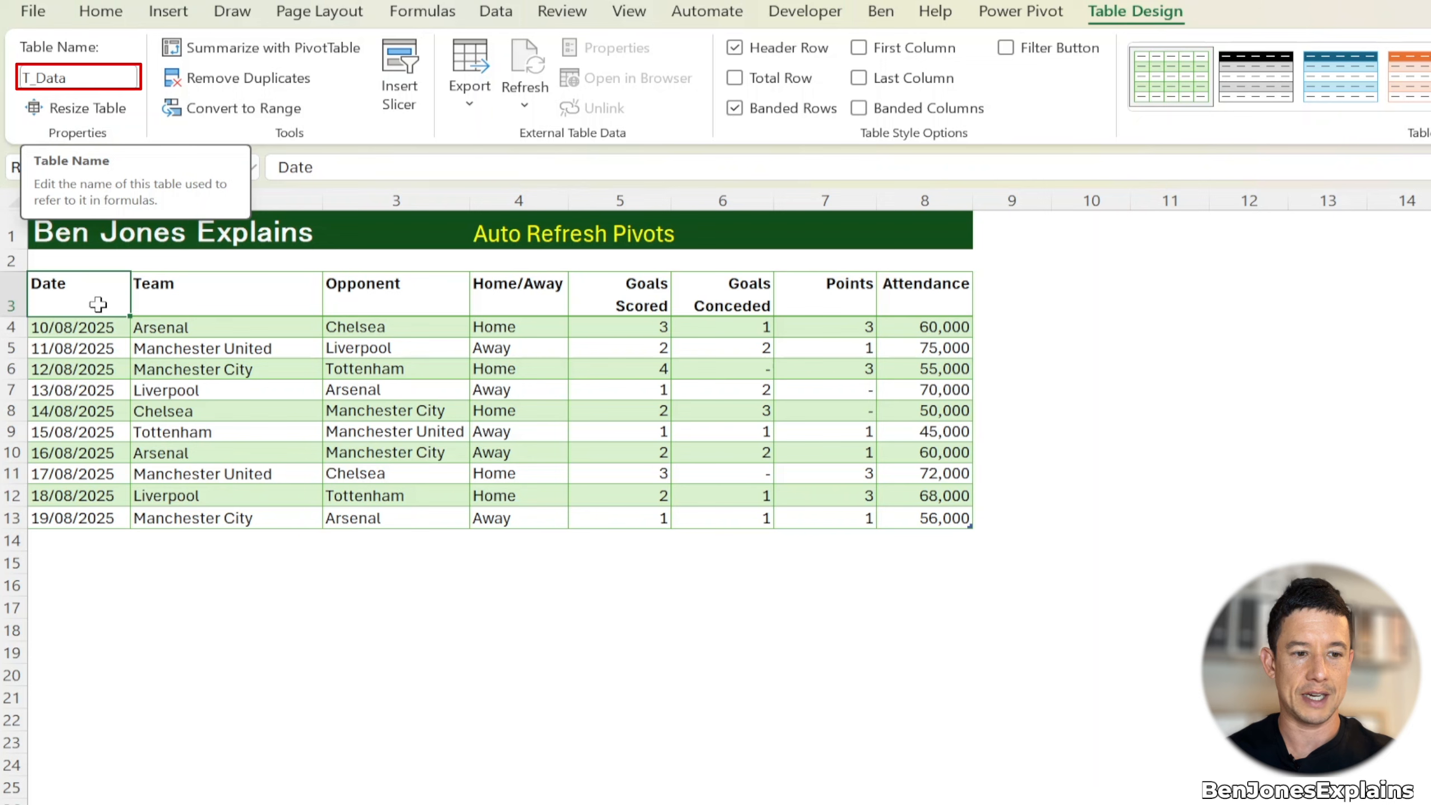
{"action": "left_click", "coordinate": [72, 558]}
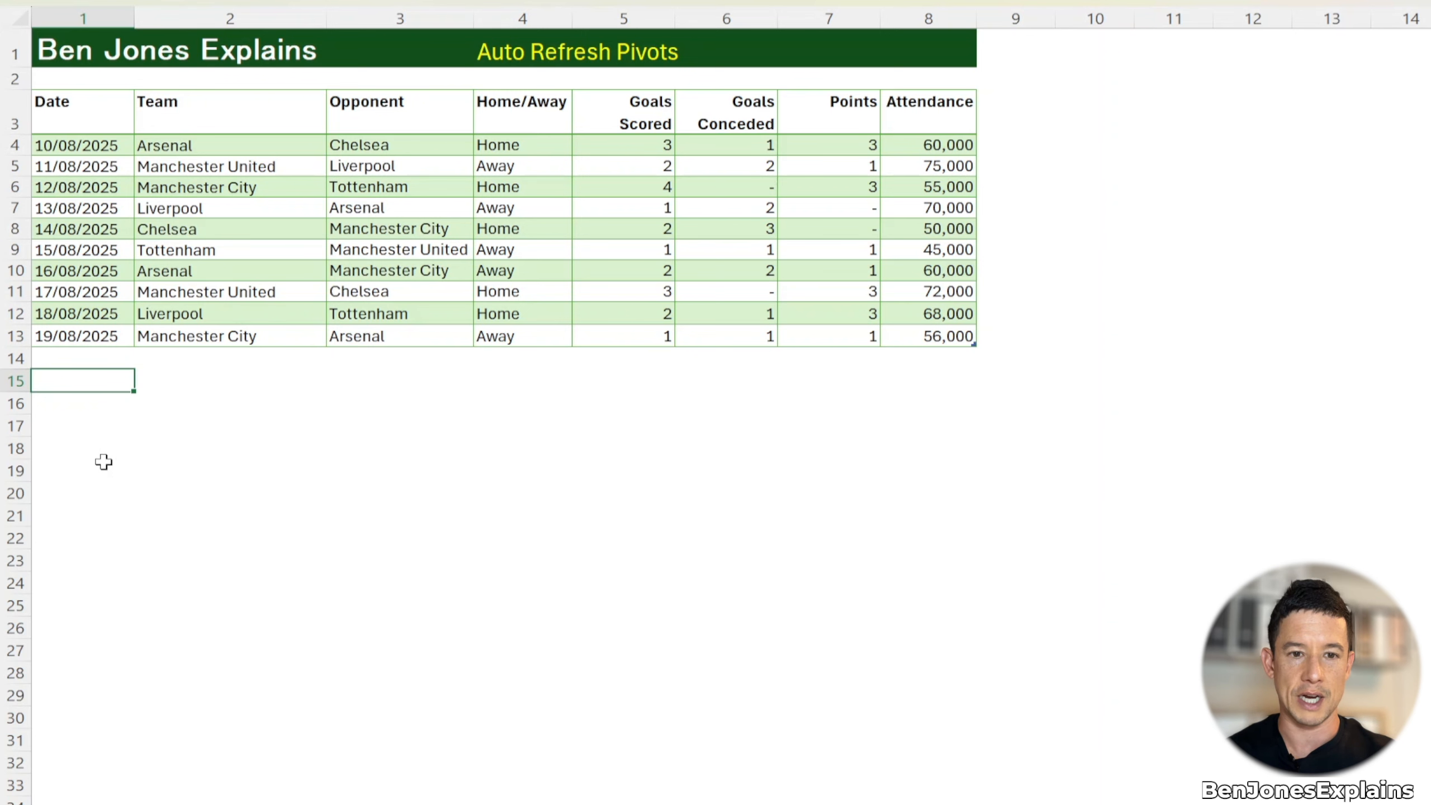
Create a PivotTable from the T_Data table on the existing worksheet at R16C1
{"action": "left_click", "coordinate": [71, 407]}
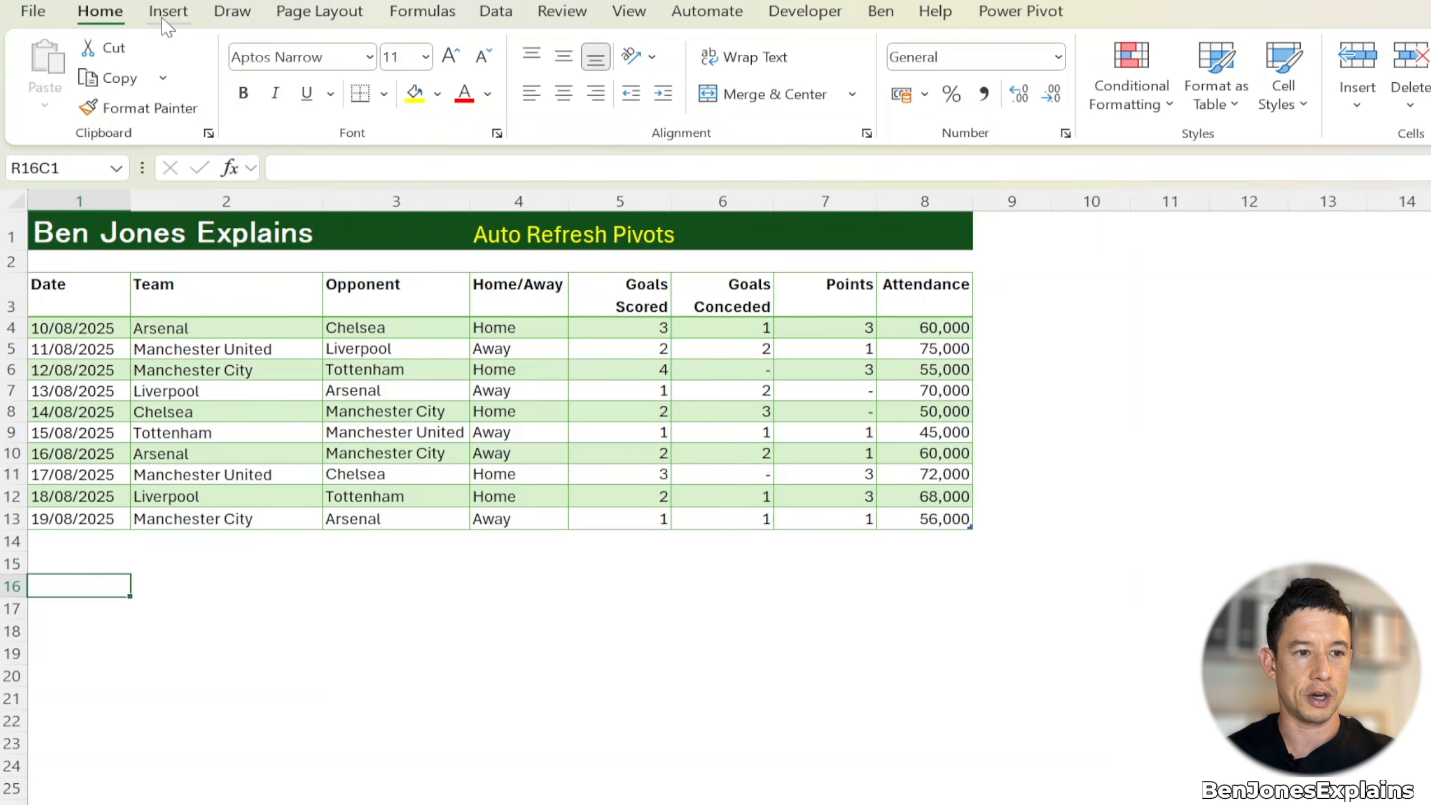
{"action": "left_click", "coordinate": [165, 14]}
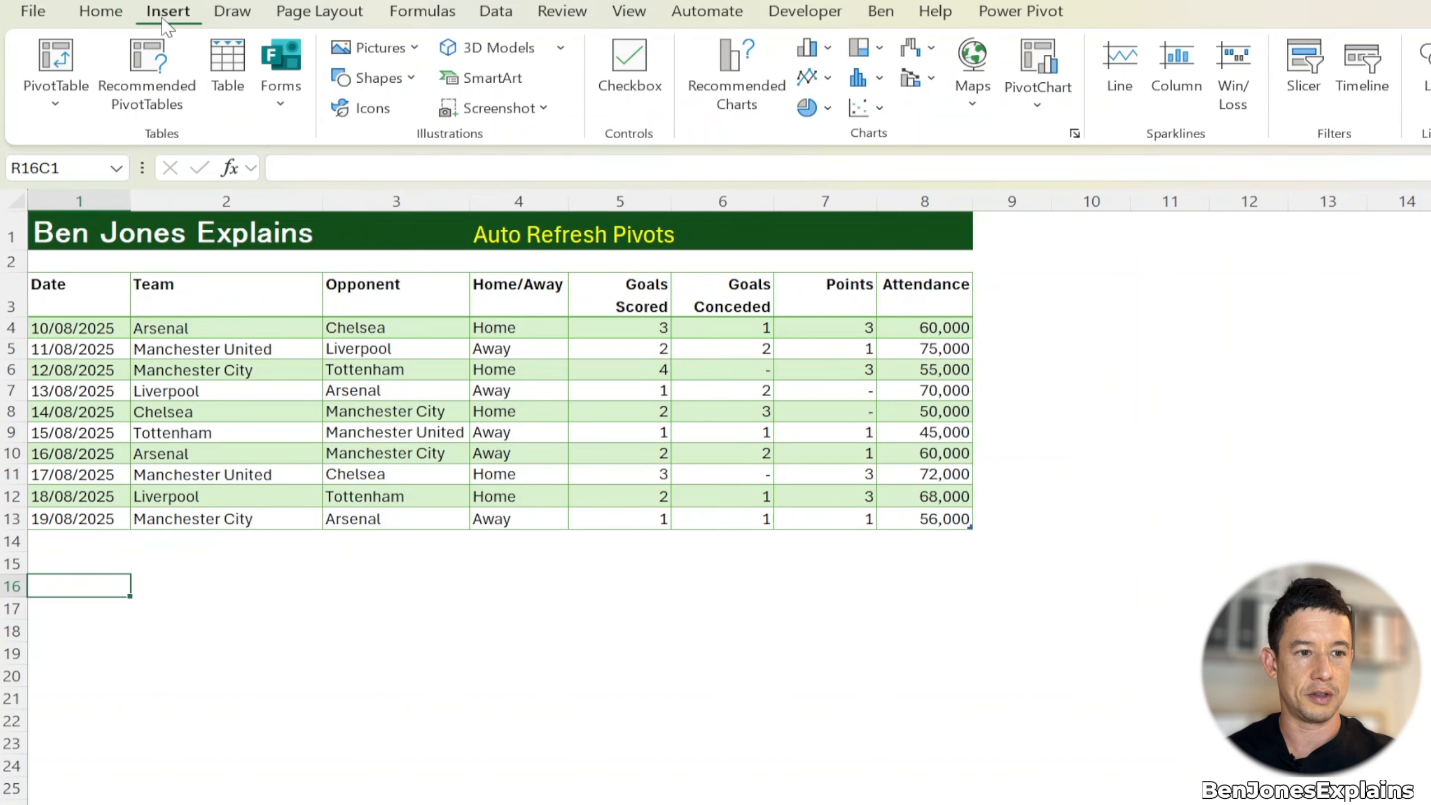
{"action": "left_click", "coordinate": [55, 103]}
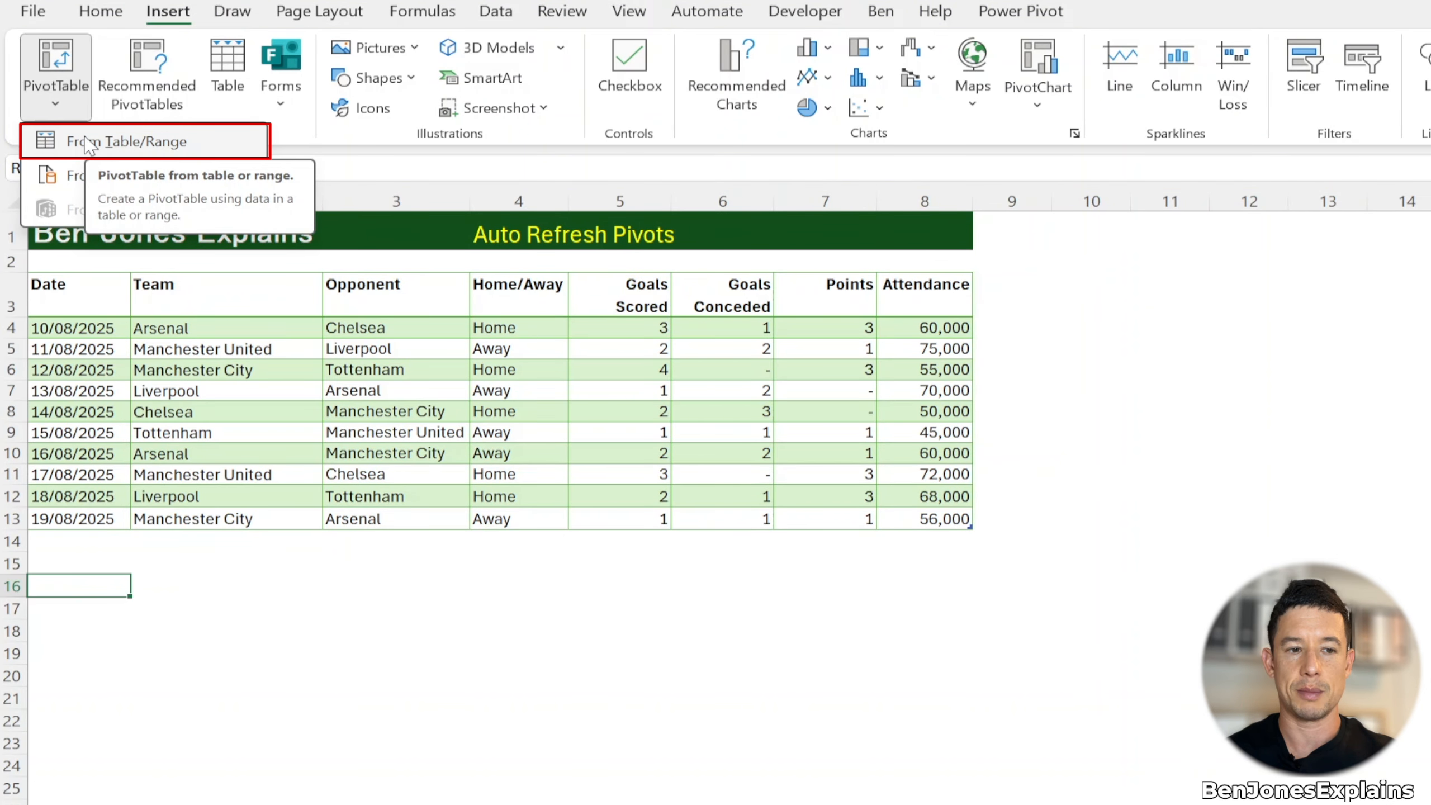
{"action": "left_click", "coordinate": [87, 142]}
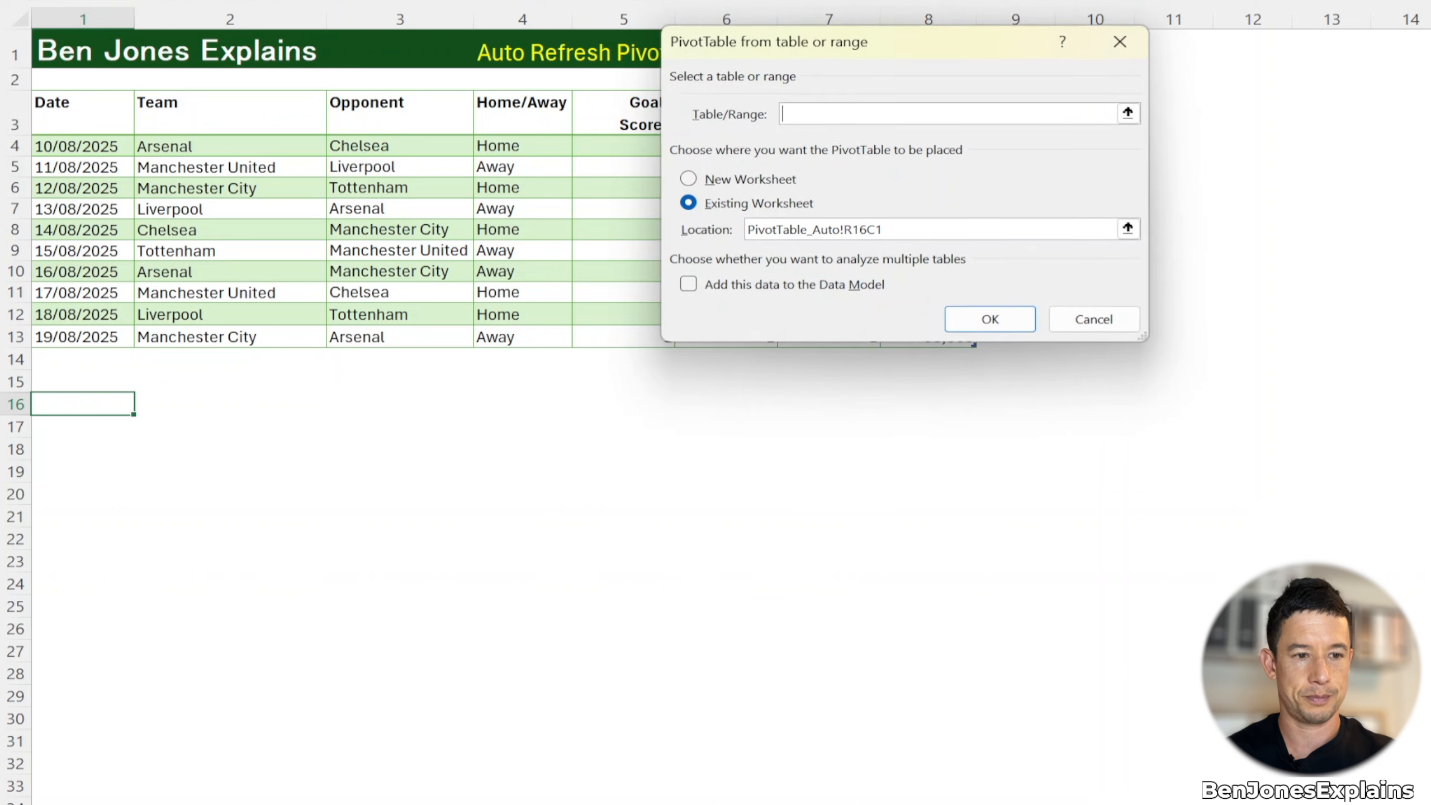
{"action": "left_click", "coordinate": [431, 217]}
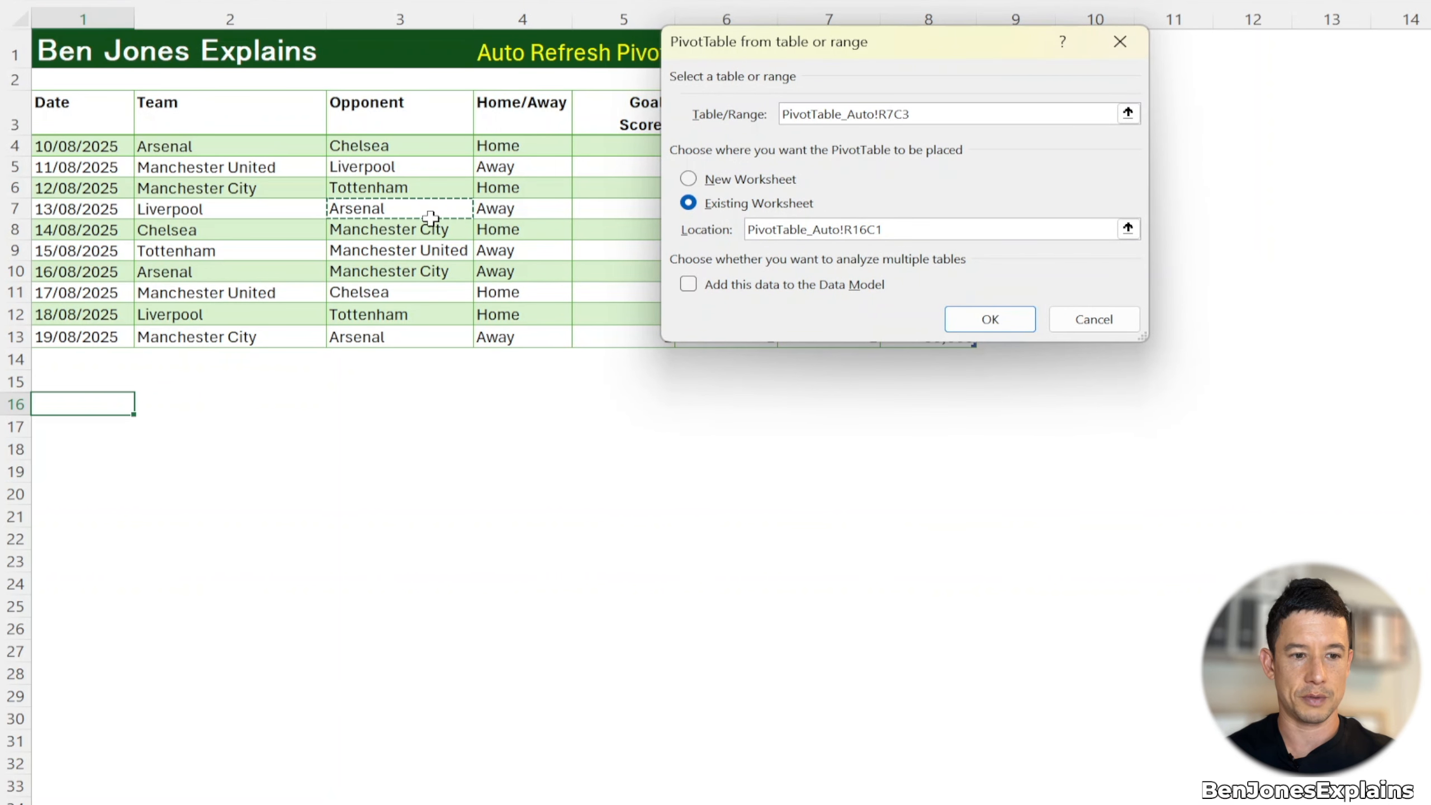
{"action": "key", "text": "ctrl+a"}
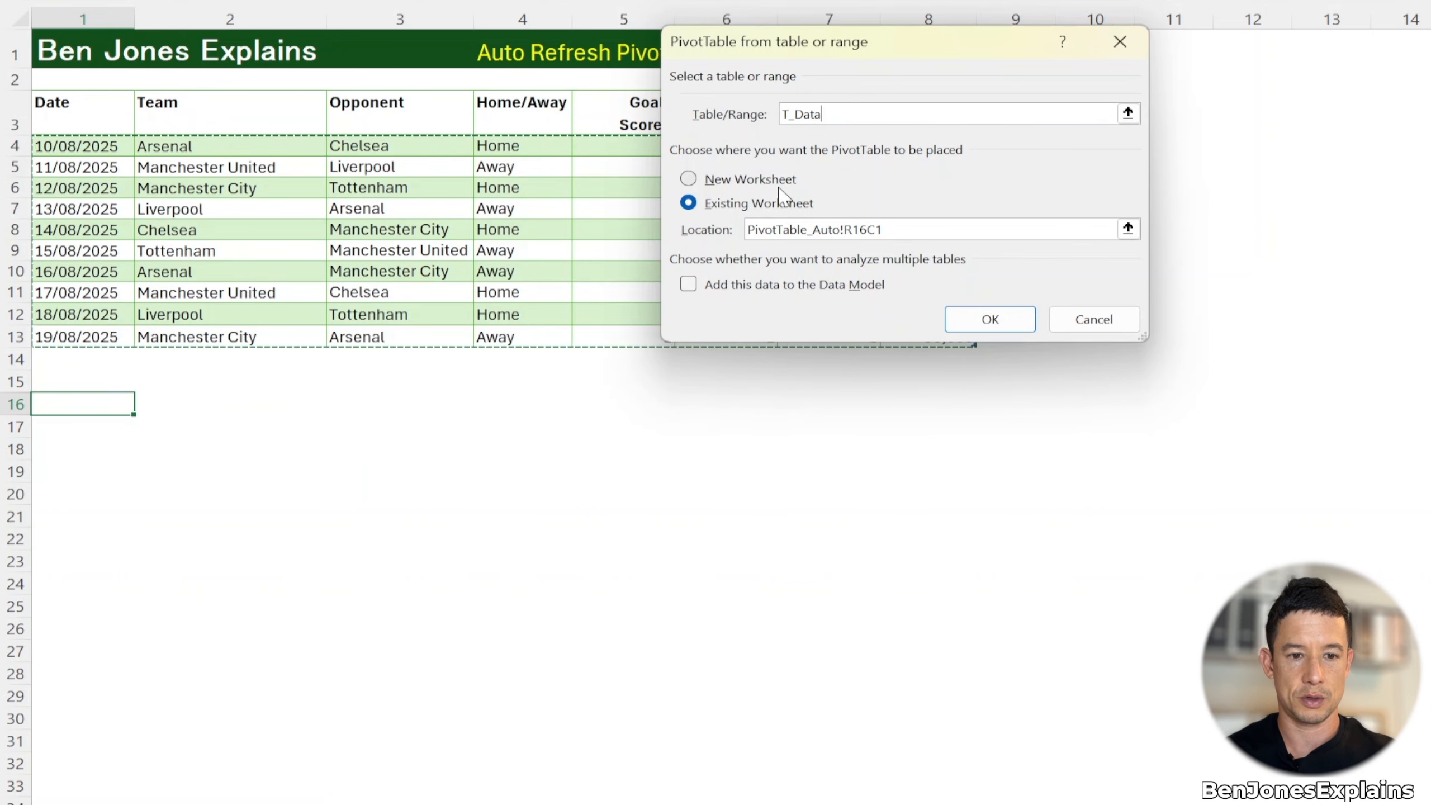
{"action": "left_click", "coordinate": [990, 319]}
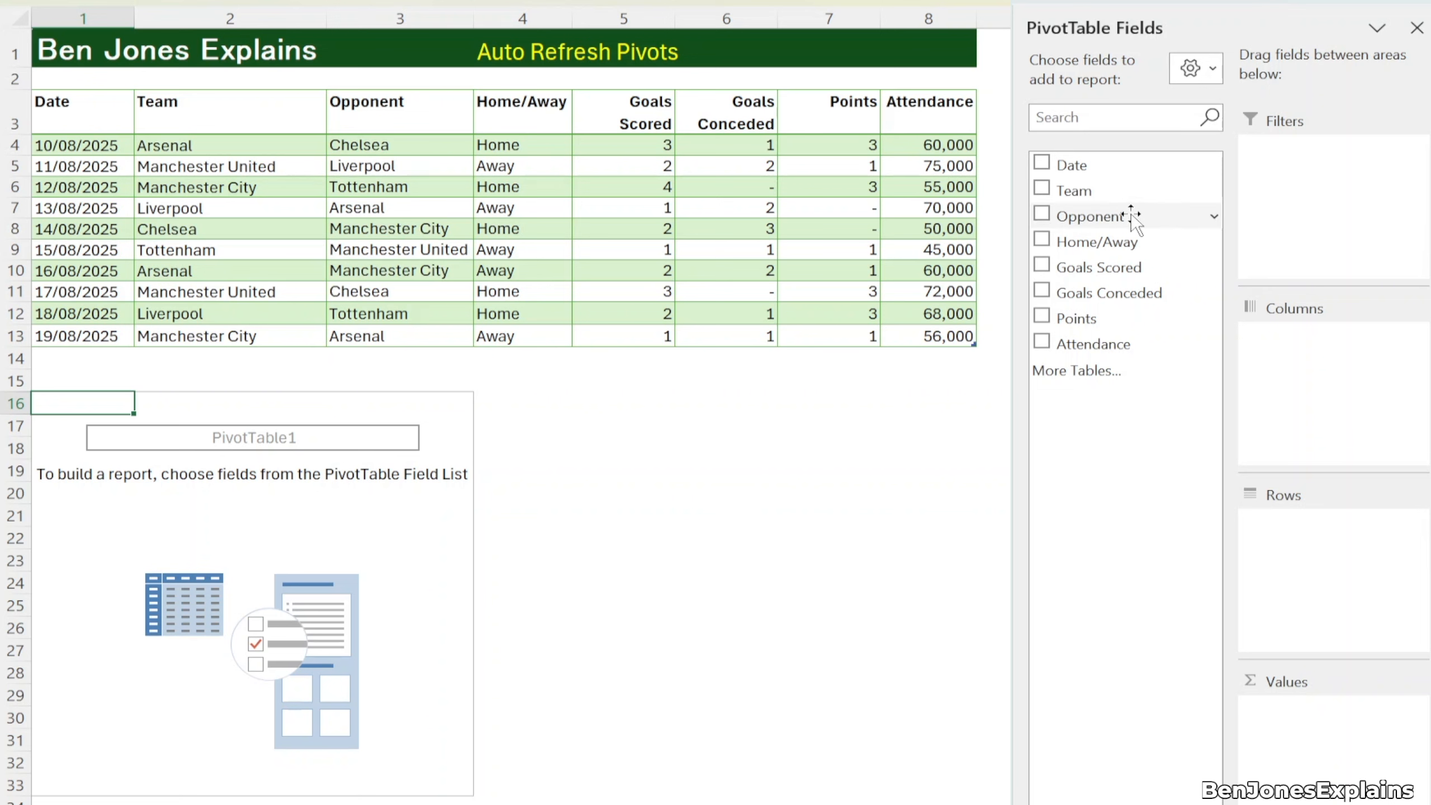
Lay out the PivotTable with Team as rows and Goals Scored and Goals Conceded as values
{"action": "left_click_drag", "start_coordinate": [1117, 194], "coordinate": [1349, 535]}
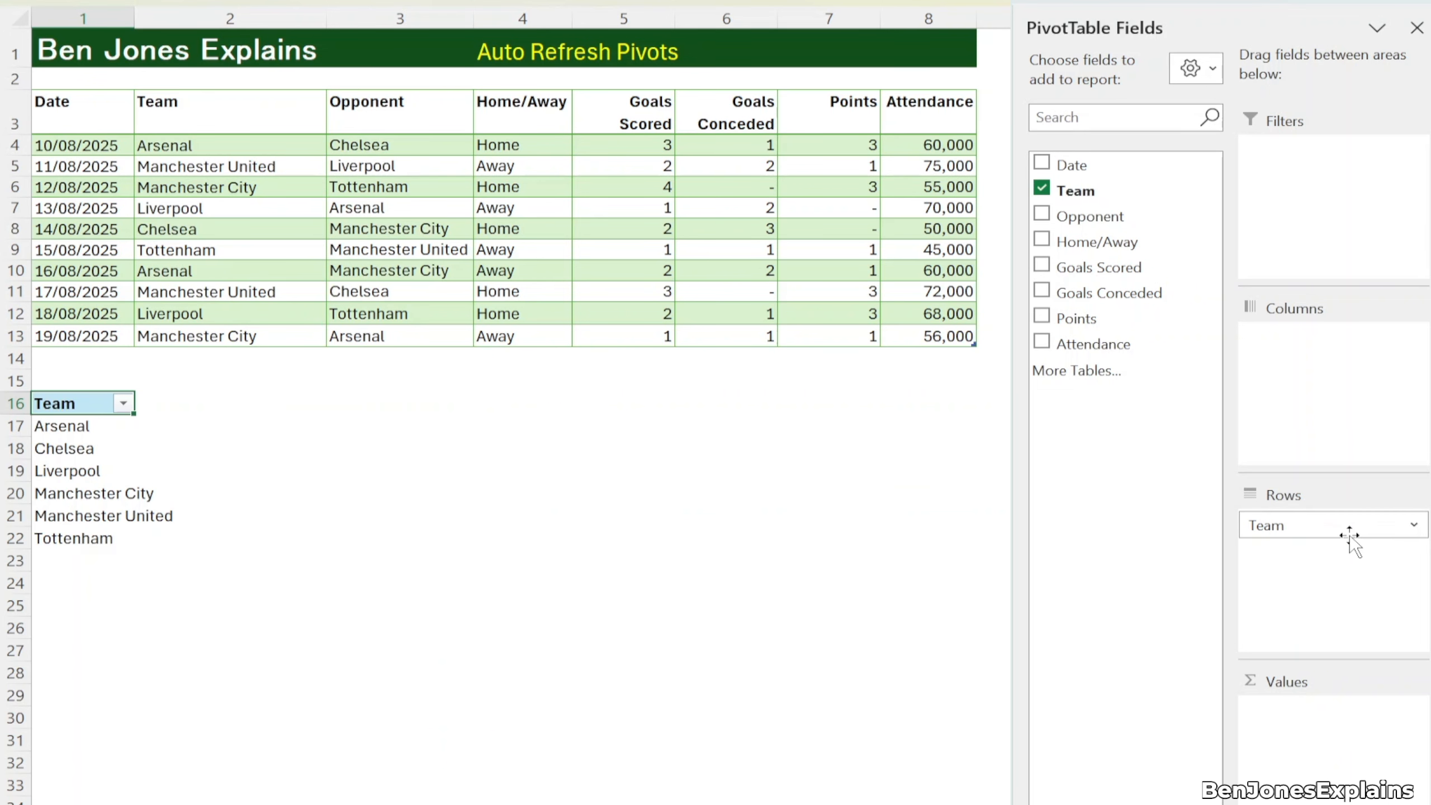
{"action": "left_click_drag", "start_coordinate": [1115, 268], "coordinate": [1327, 754]}
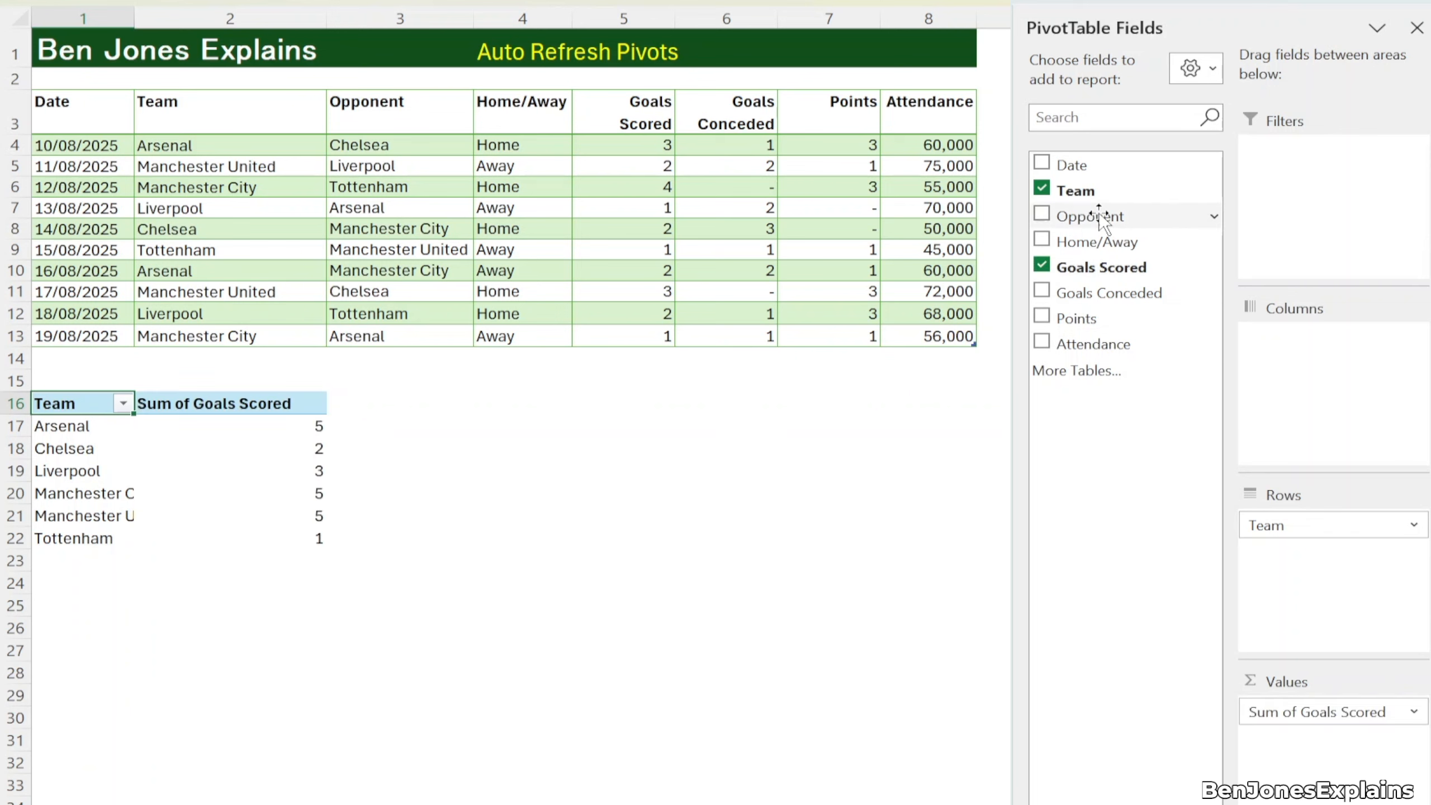
{"action": "left_click_drag", "start_coordinate": [1133, 293], "coordinate": [1279, 744]}
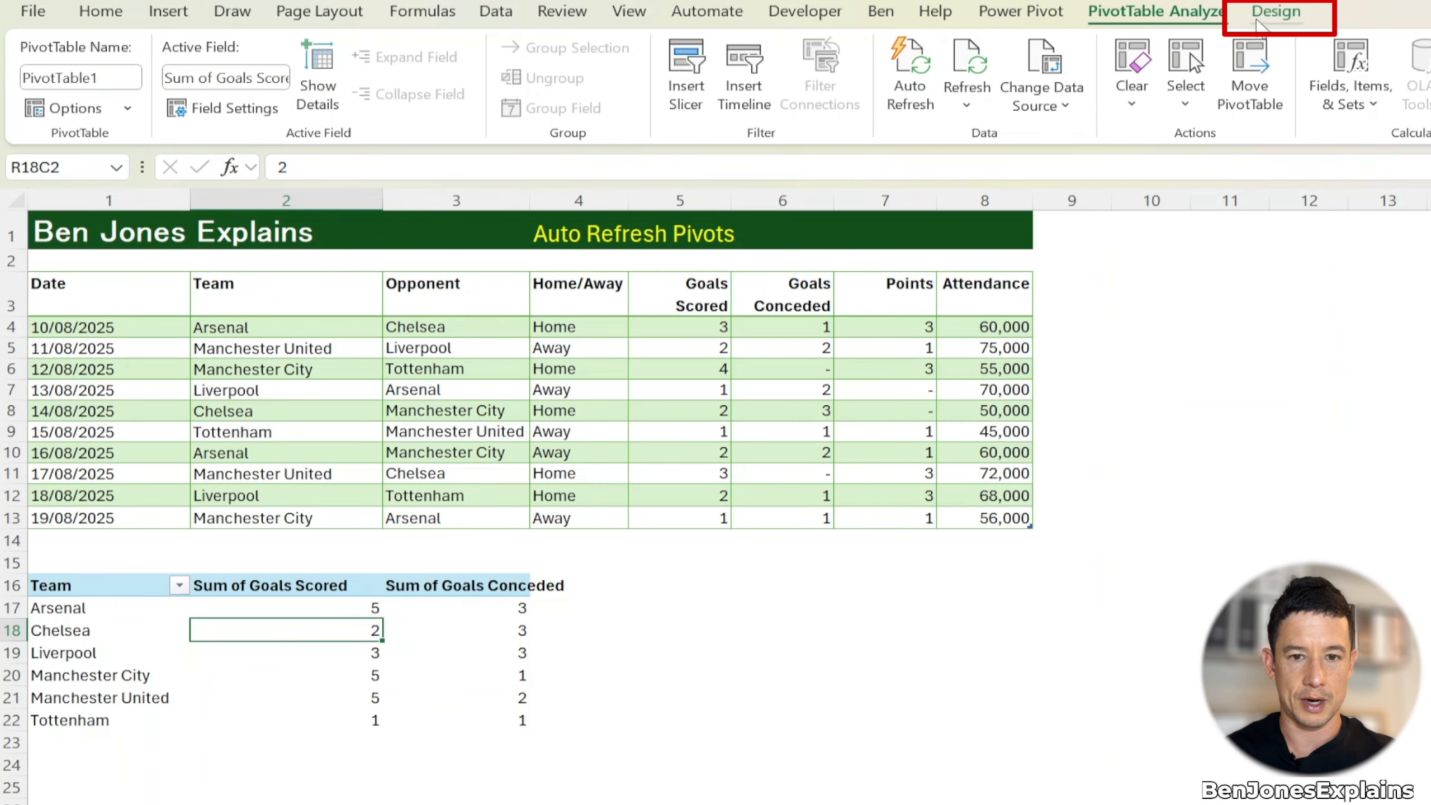
Apply a medium dark green style with banded columns to the PivotTable and widen column 3 to fit the Goals Conceded heading
{"action": "left_click", "coordinate": [1277, 11]}
{"action": "left_click", "coordinate": [1228, 99]}
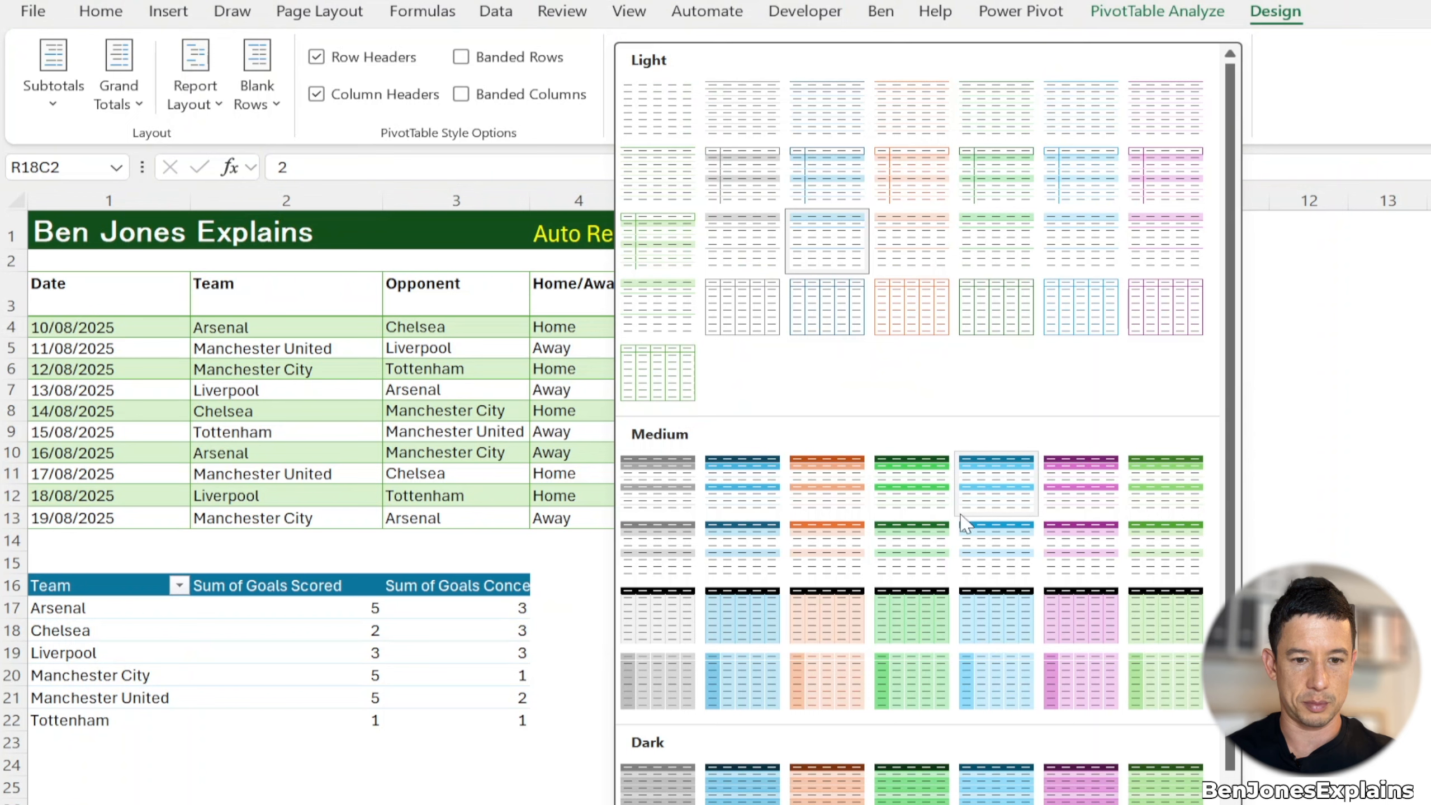
{"action": "left_click", "coordinate": [941, 488]}
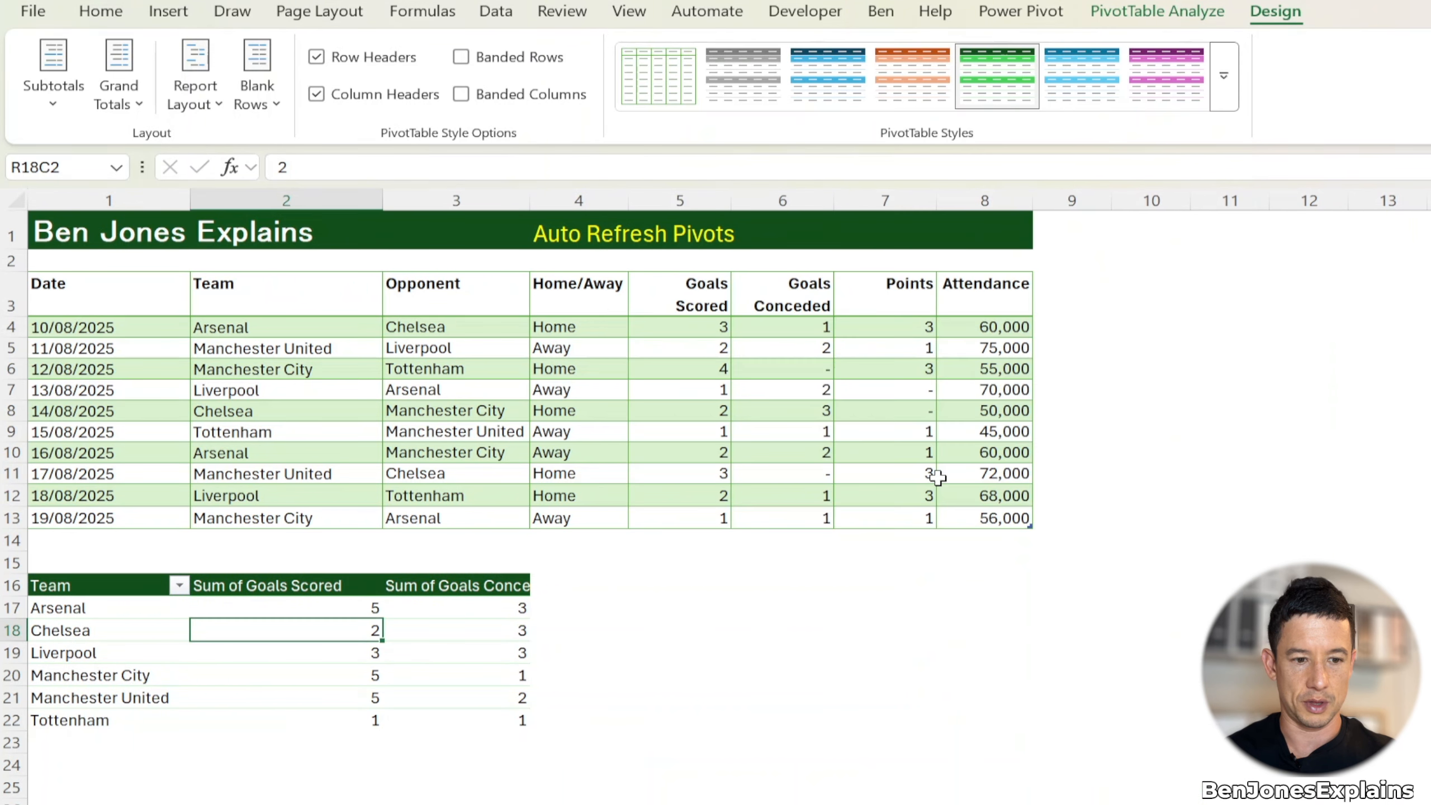
{"action": "left_click", "coordinate": [523, 95]}
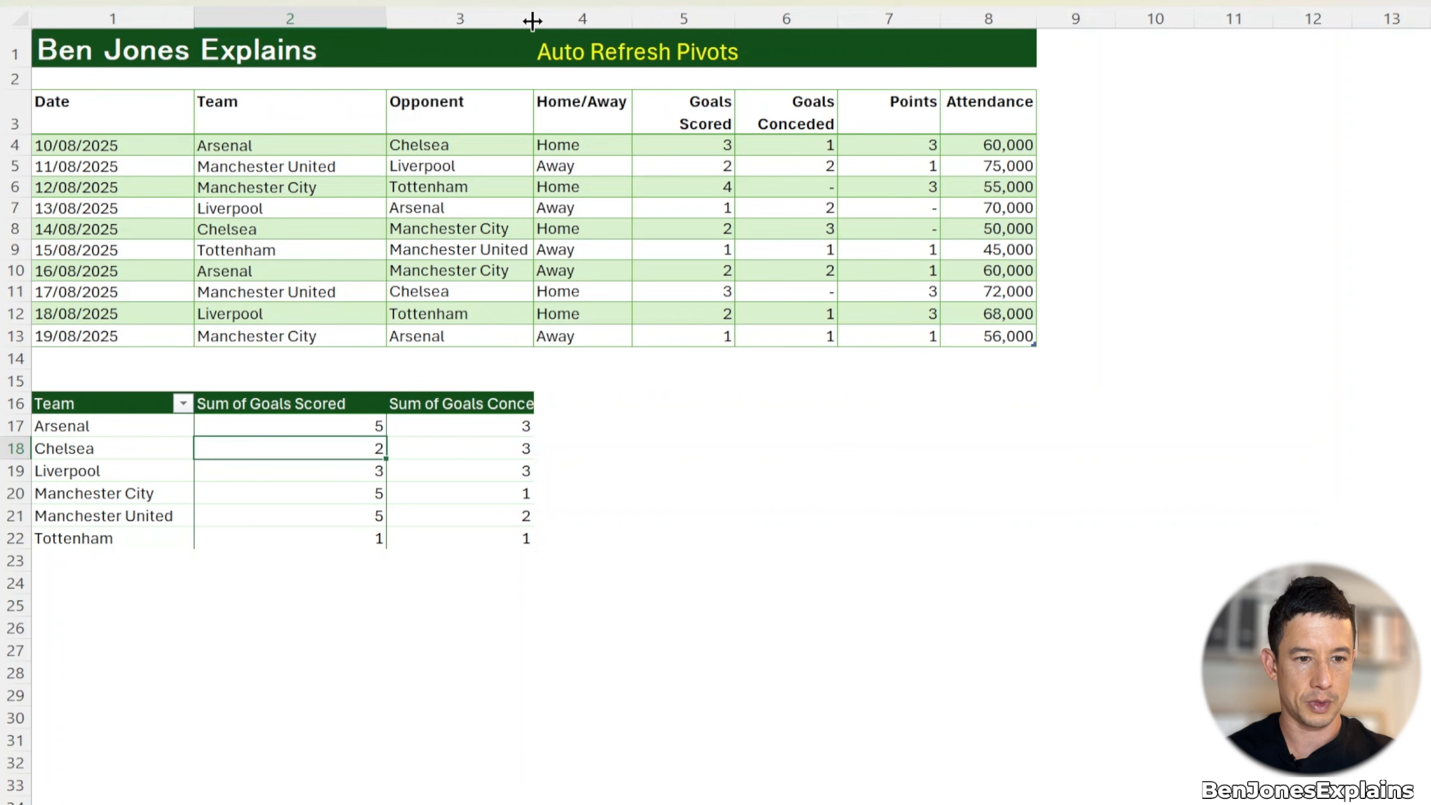
{"action": "left_click_drag", "start_coordinate": [532, 21], "coordinate": [578, 29]}
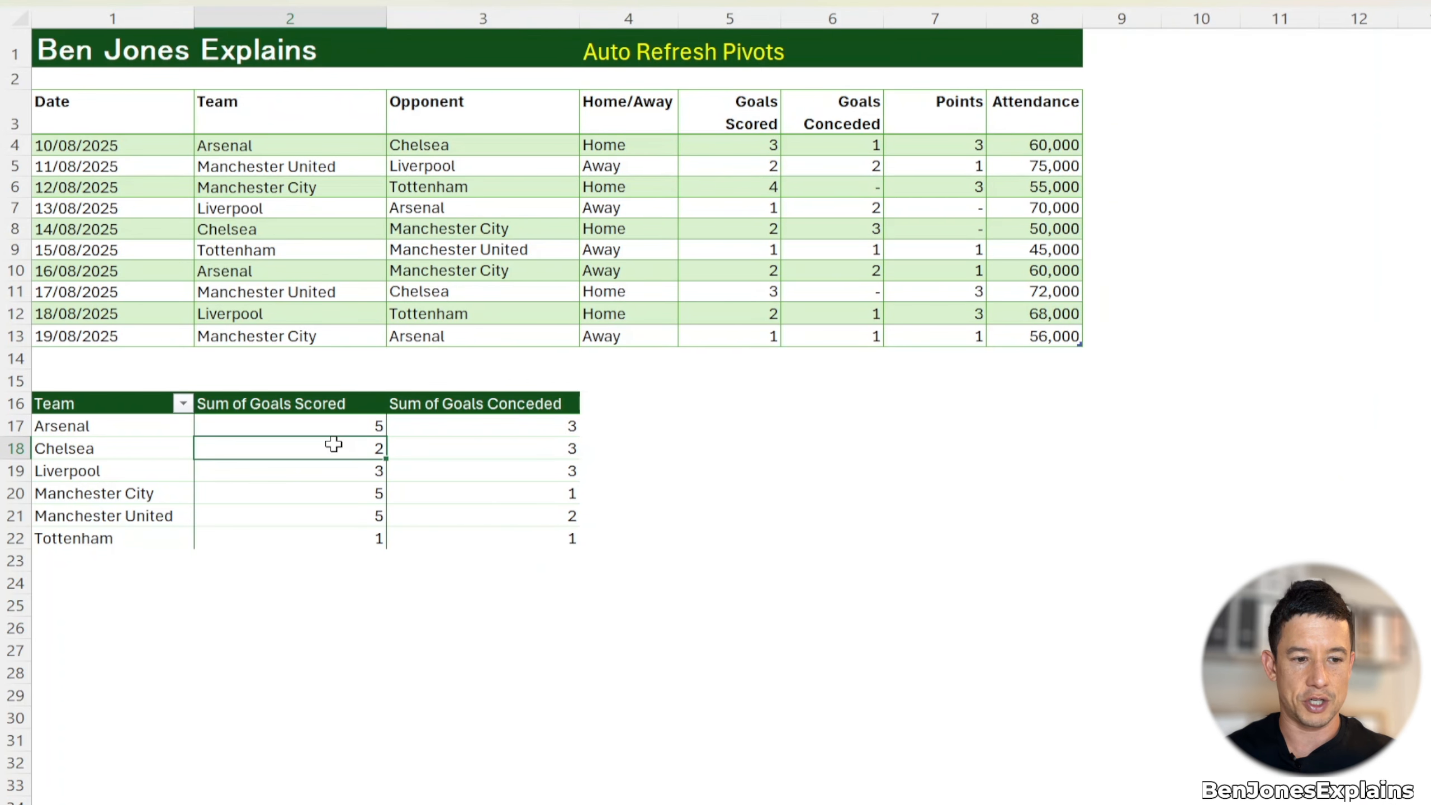
Refresh the PivotTable by itself and through the workbook-wide Refresh All command
{"action": "mouse_move", "coordinate": [333, 445]}
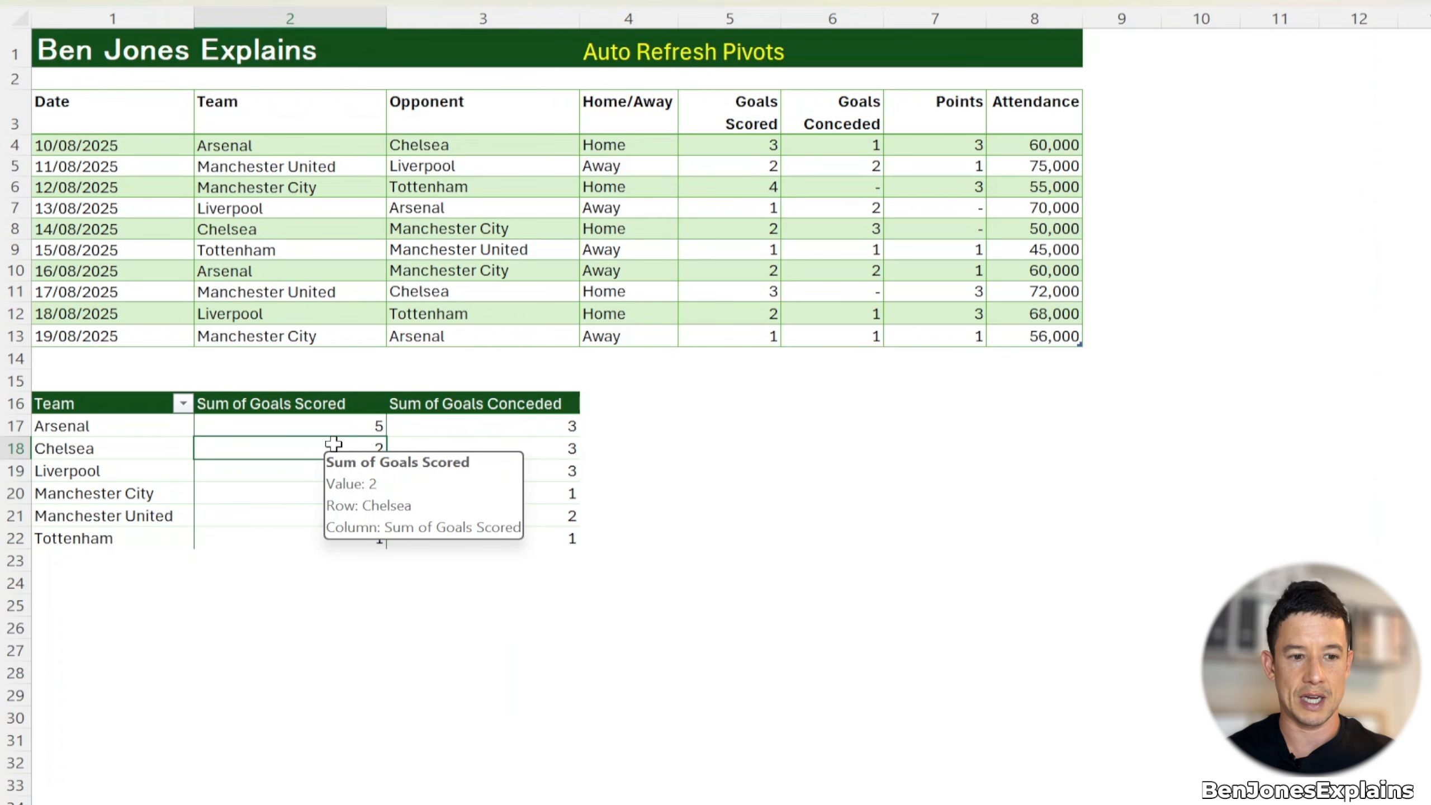
{"action": "right_click", "coordinate": [333, 445]}
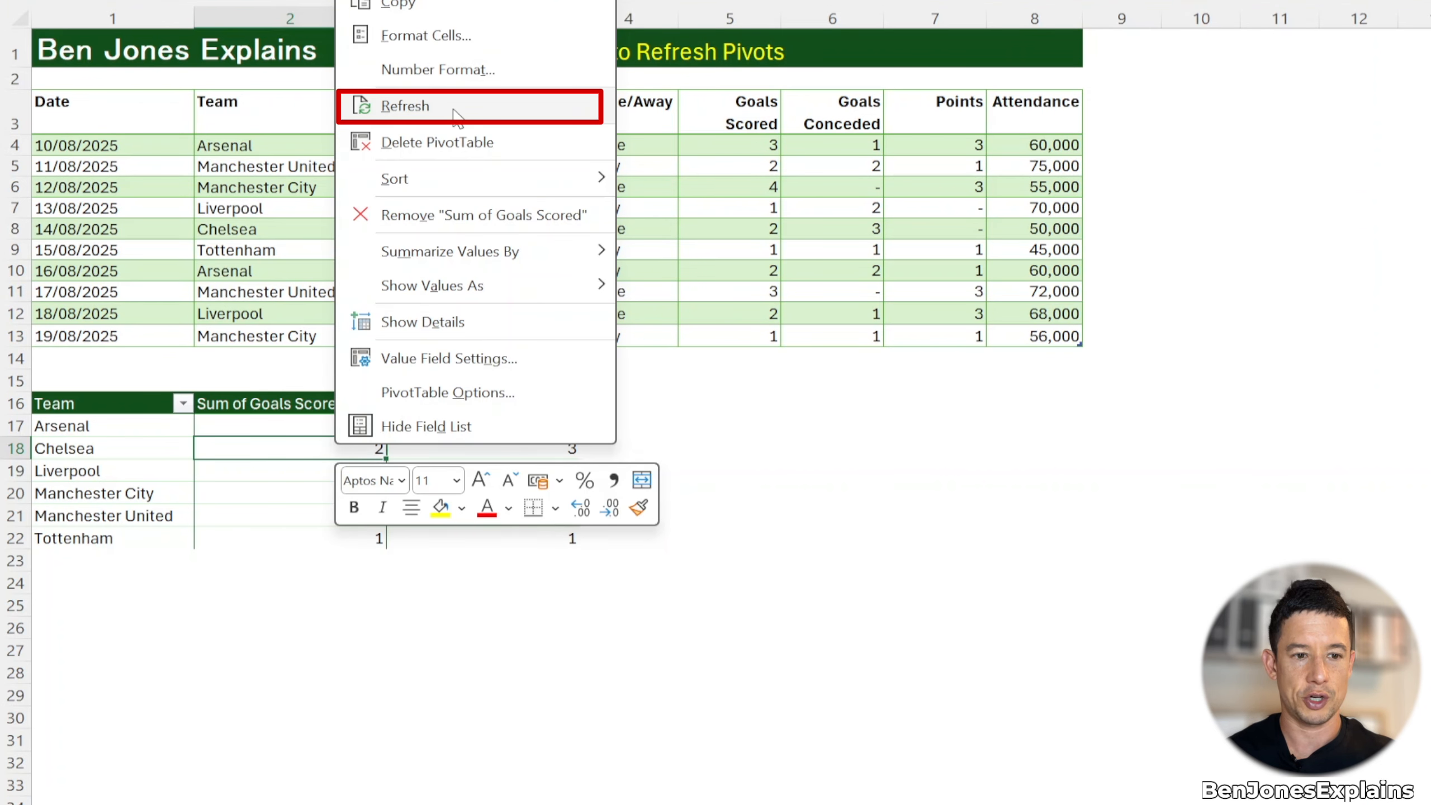
{"action": "left_click", "coordinate": [405, 106]}
{"action": "left_click", "coordinate": [496, 12]}
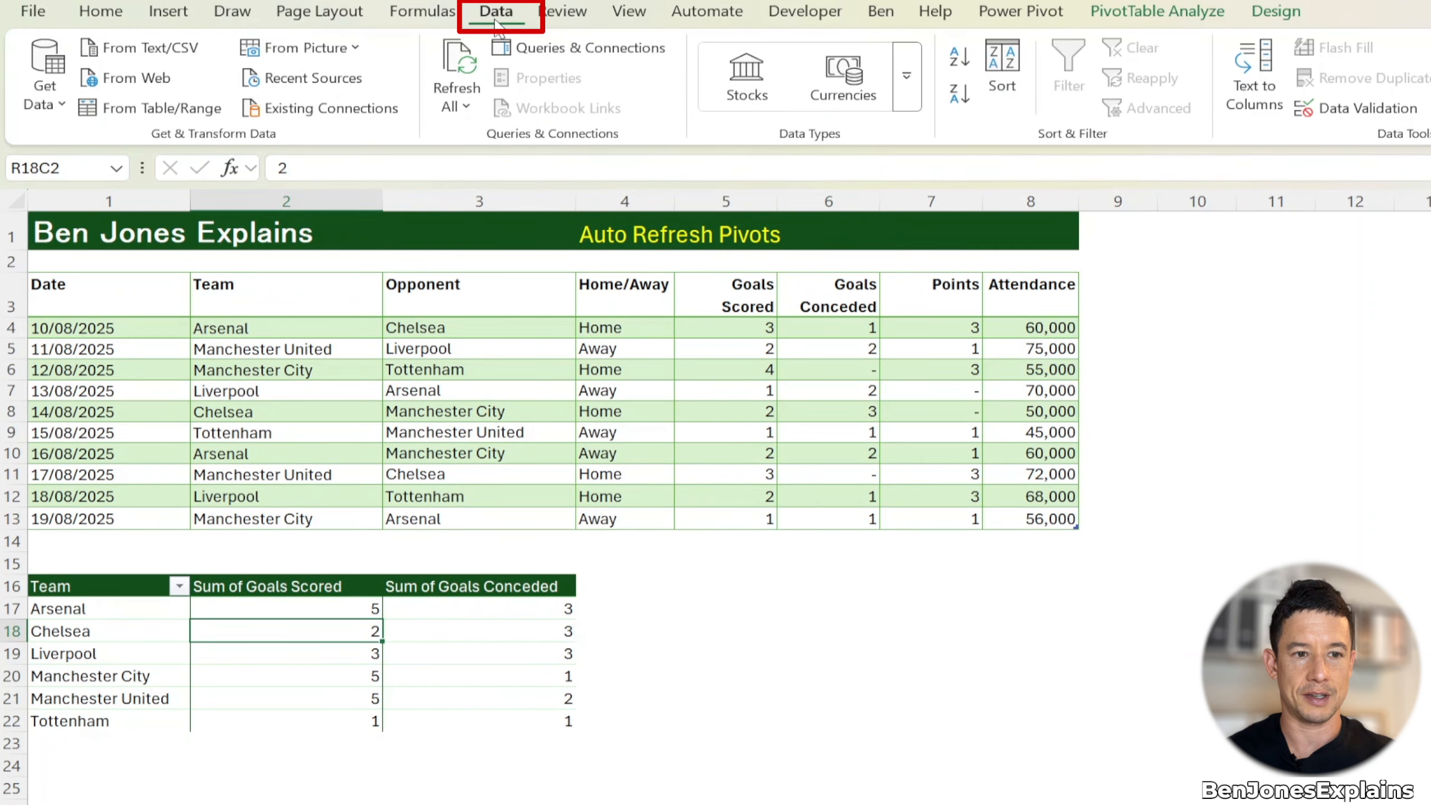
{"action": "left_click", "coordinate": [462, 66]}
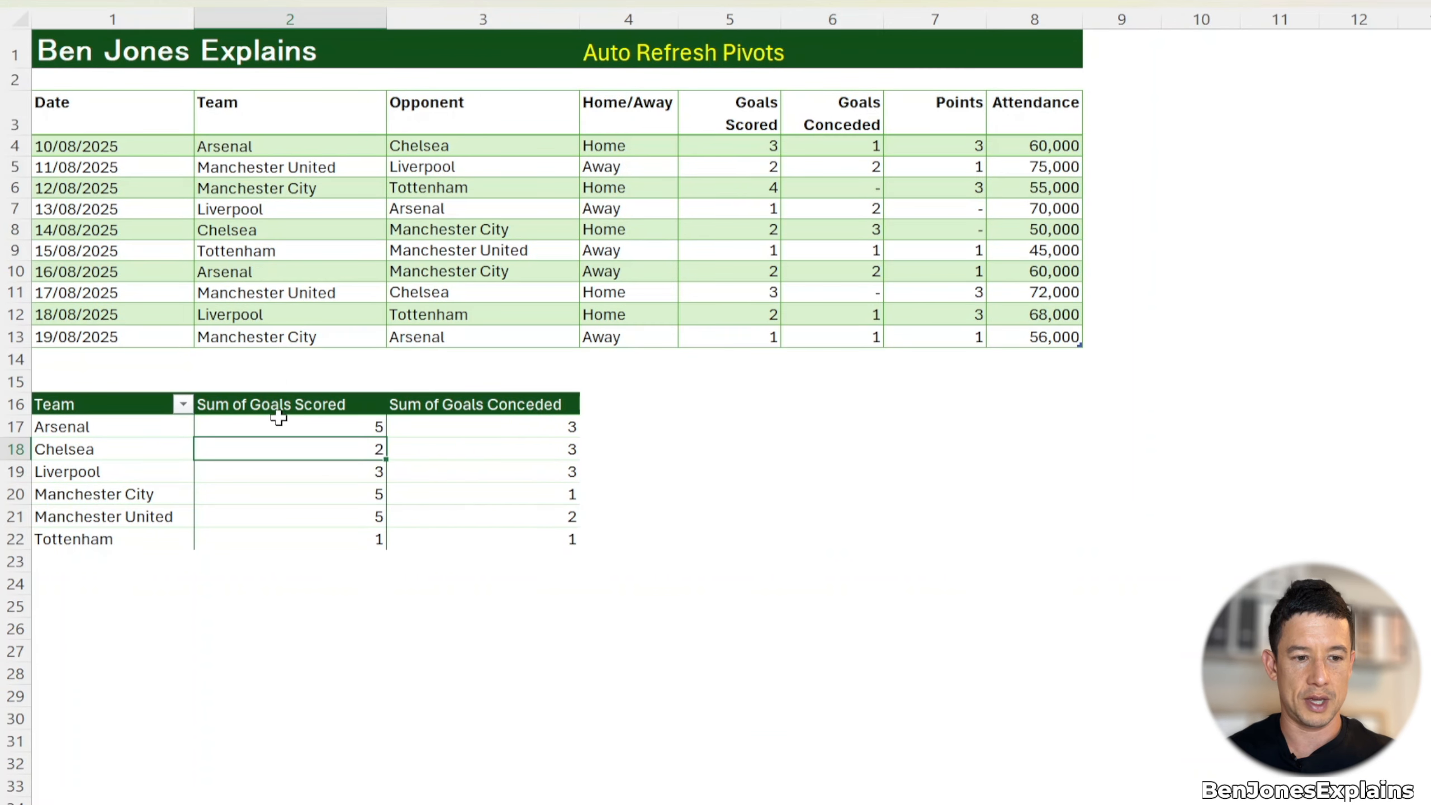
Add "Test team" in the Team column directly beneath the match table and refresh the PivotTable
{"action": "left_click", "coordinate": [281, 358]}
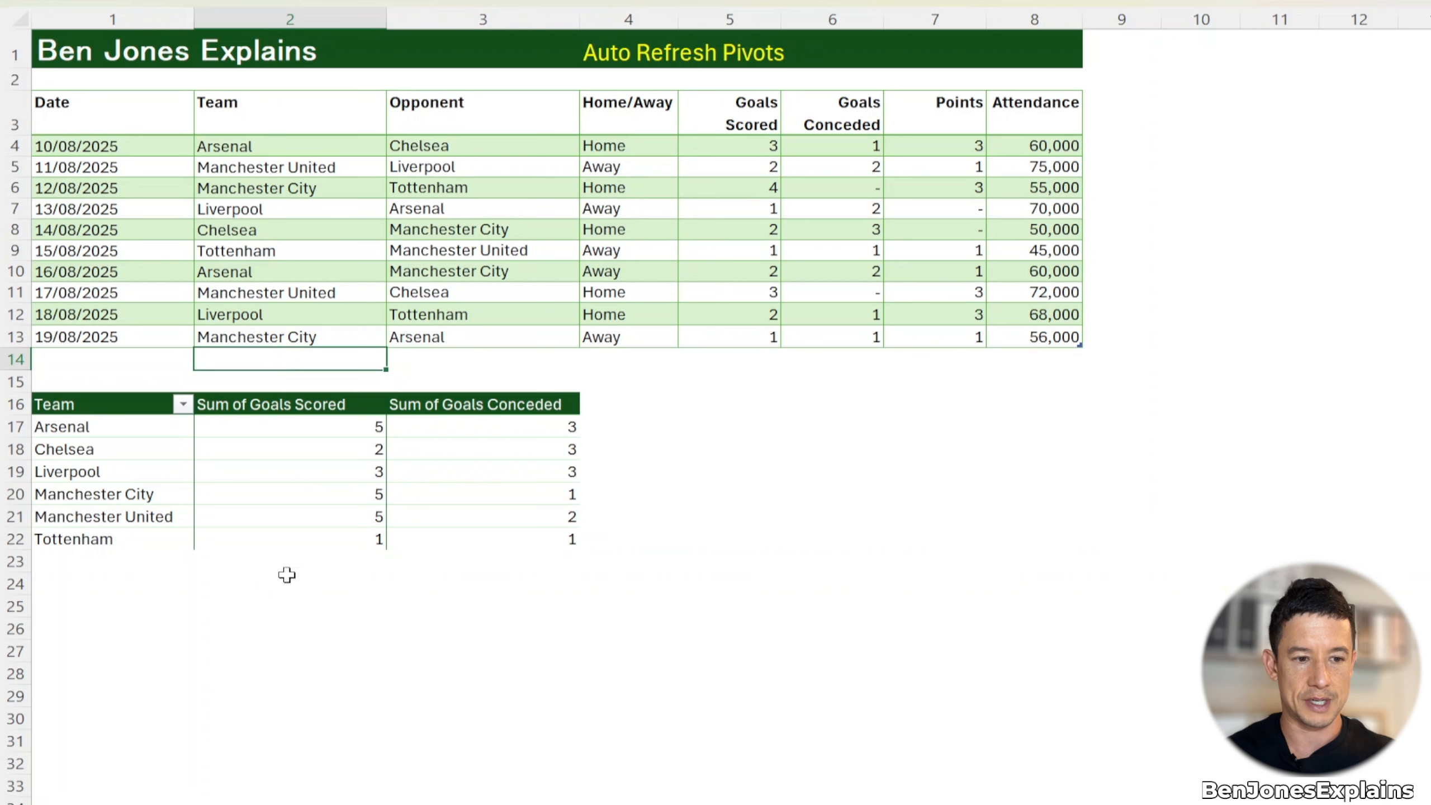
{"action": "type", "text": "Test team"}
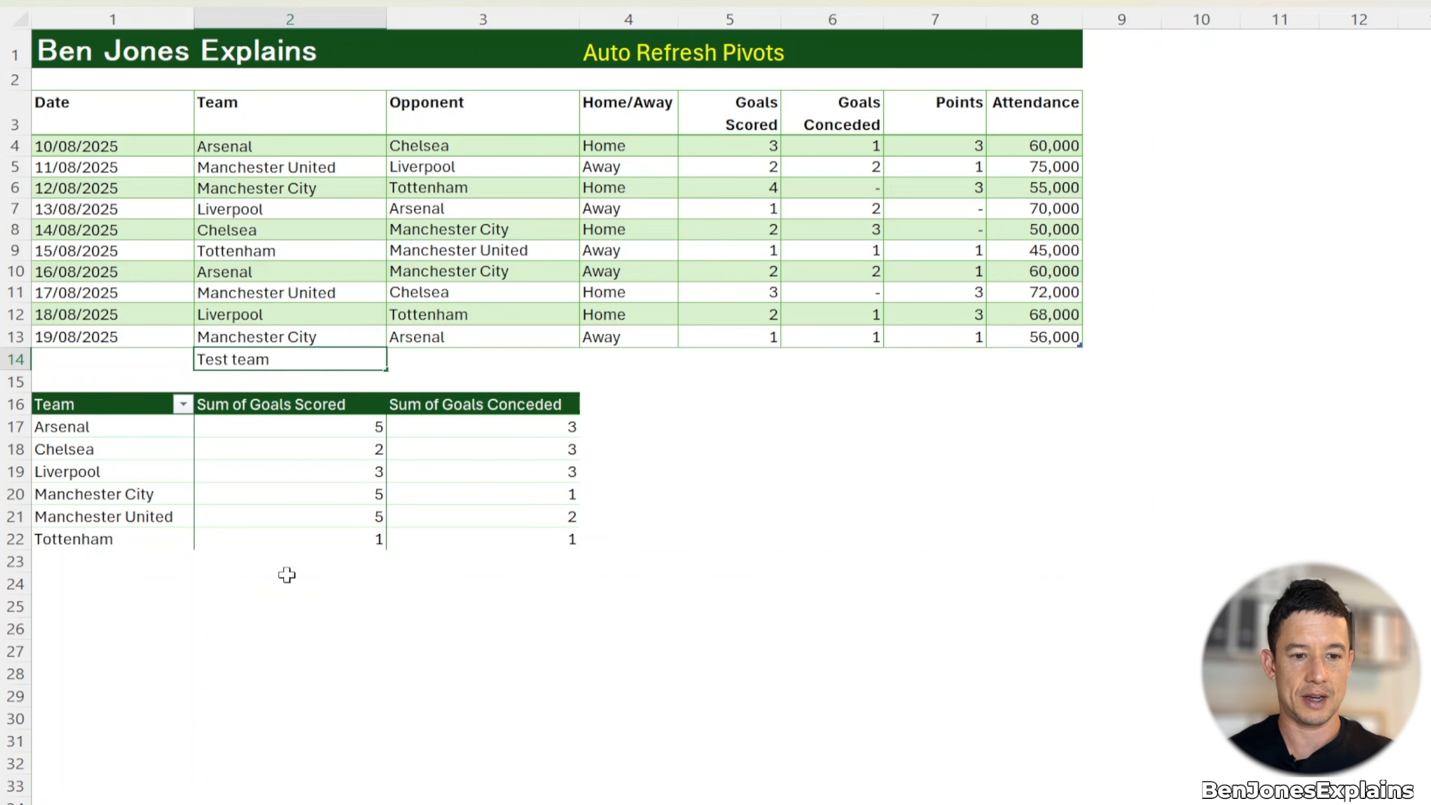
{"action": "key", "text": "Return"}
{"action": "right_click", "coordinate": [316, 456]}
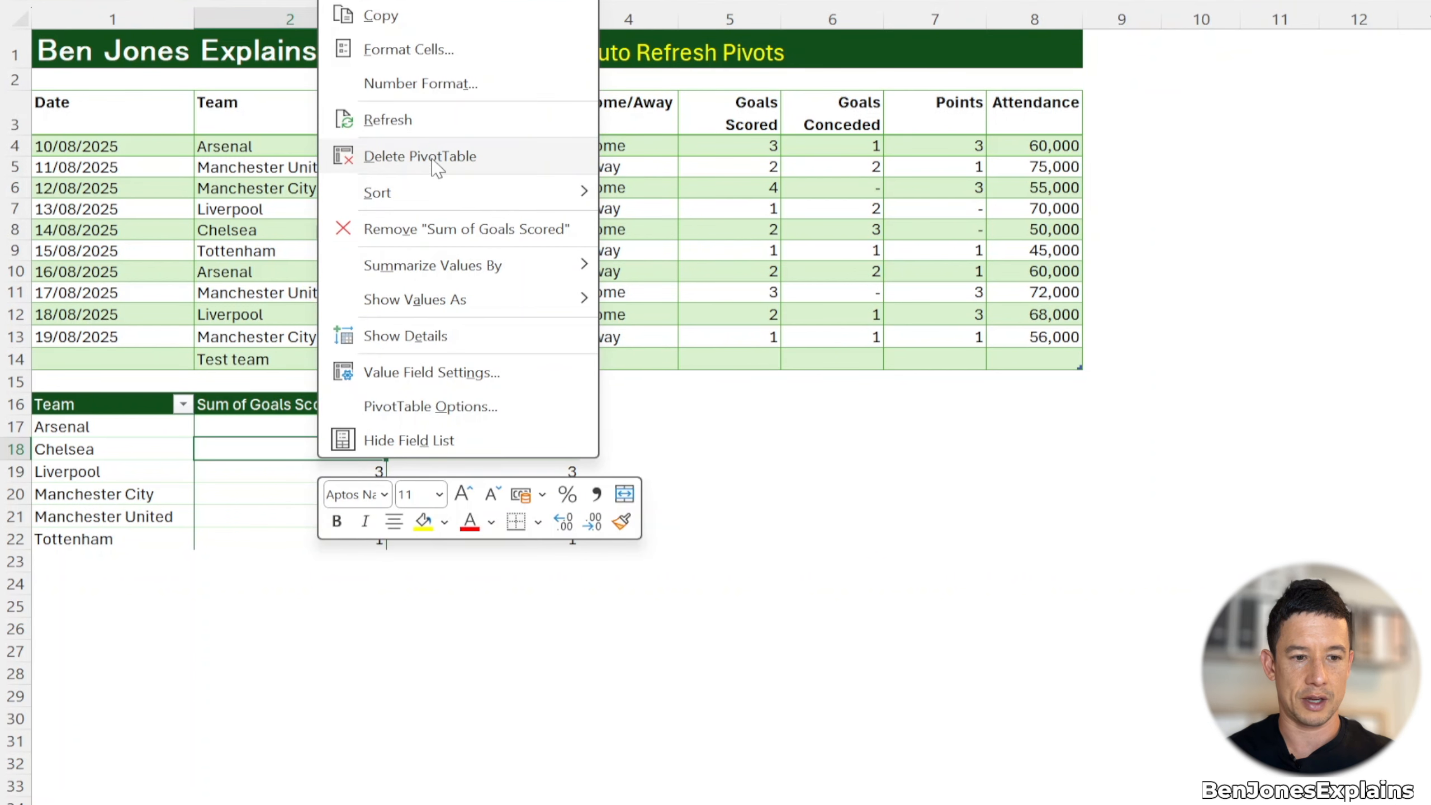
{"action": "left_click", "coordinate": [487, 119]}
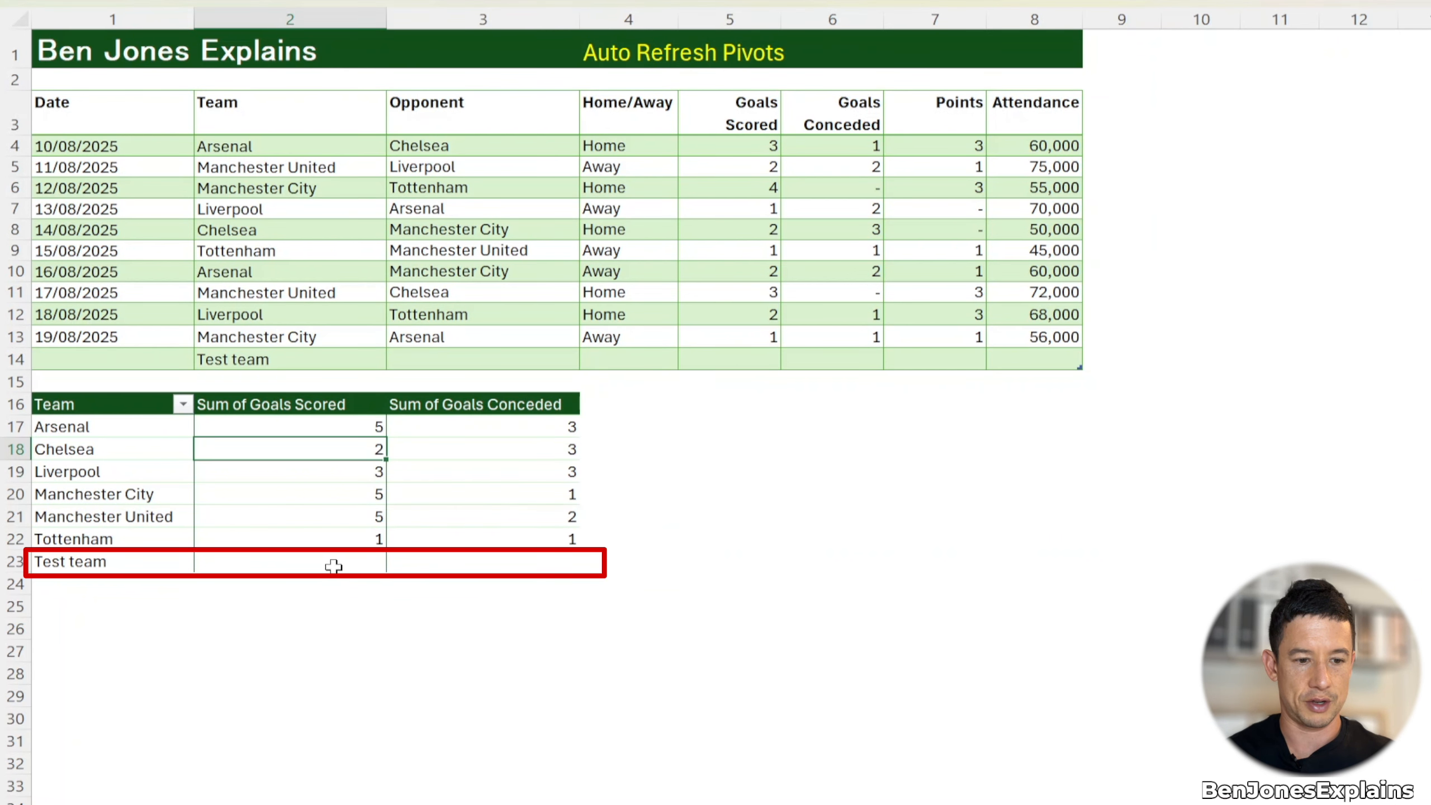
{"action": "mouse_move", "coordinate": [337, 558]}
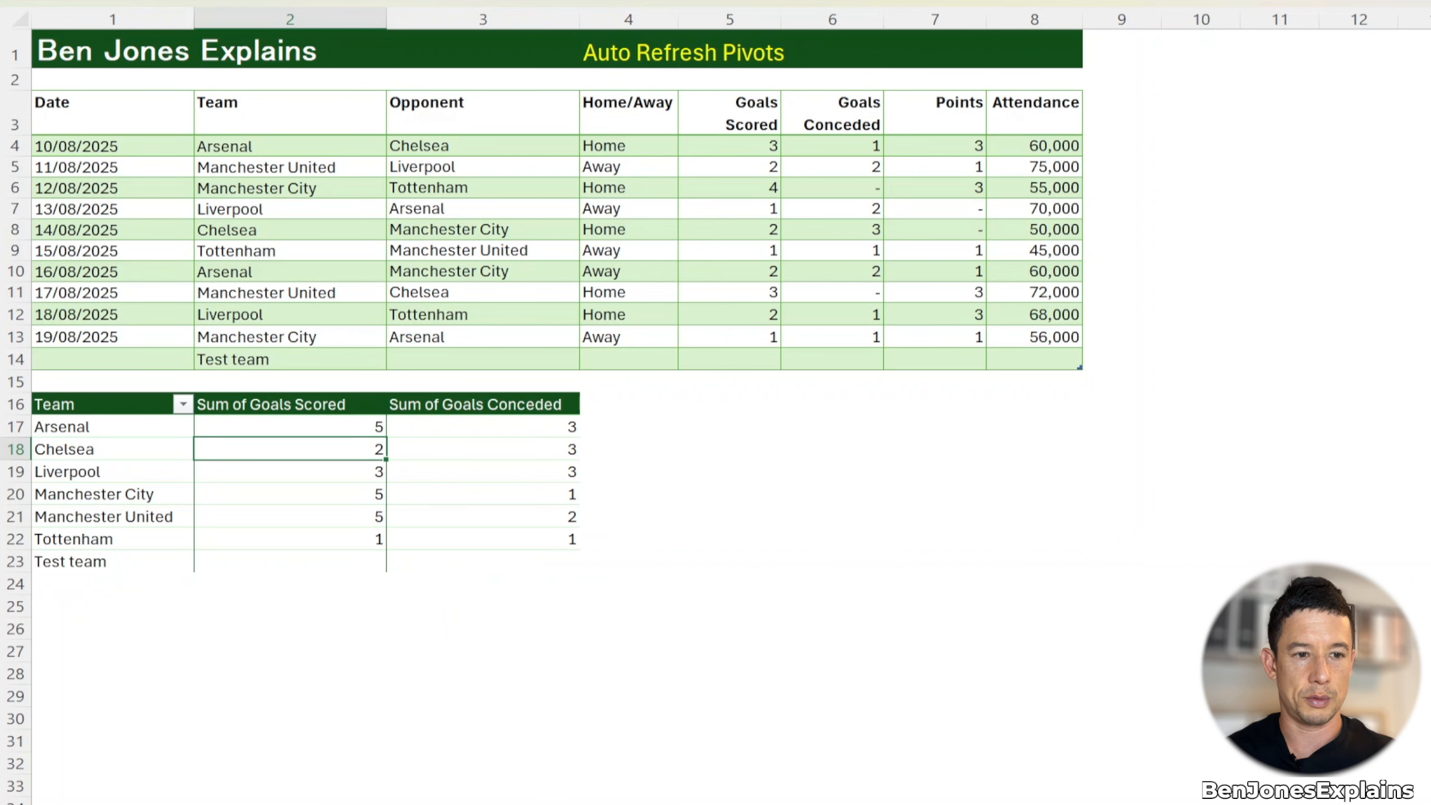
Undo the PivotTable refresh and the Test team entry in the match table
{"action": "key", "text": "ctrl+z"}
{"action": "key", "text": "ctrl+z"}
{"action": "key", "text": "ctrl+z"}
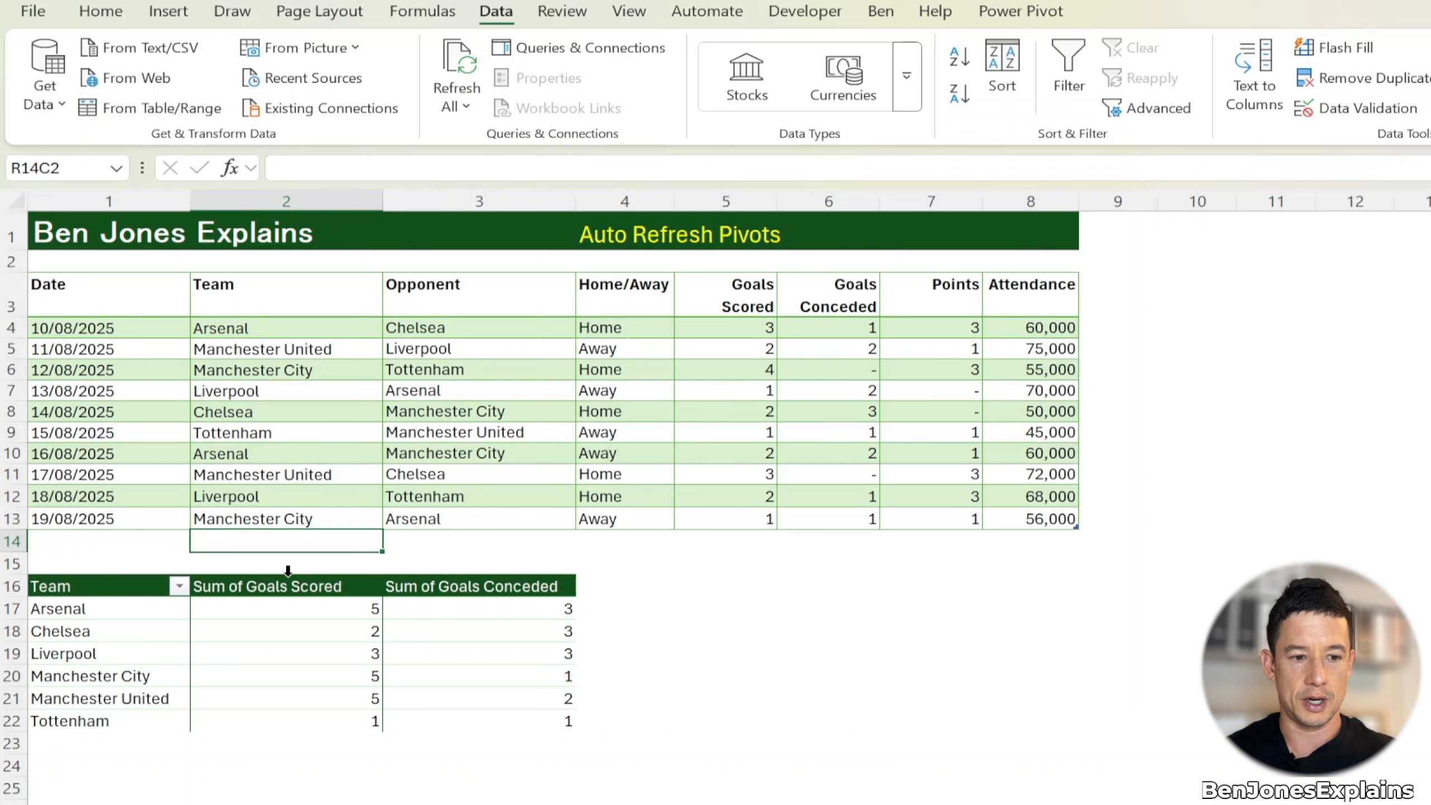
Examine the Auto Refresh option available for the selected PivotTable
{"action": "left_click", "coordinate": [343, 448]}
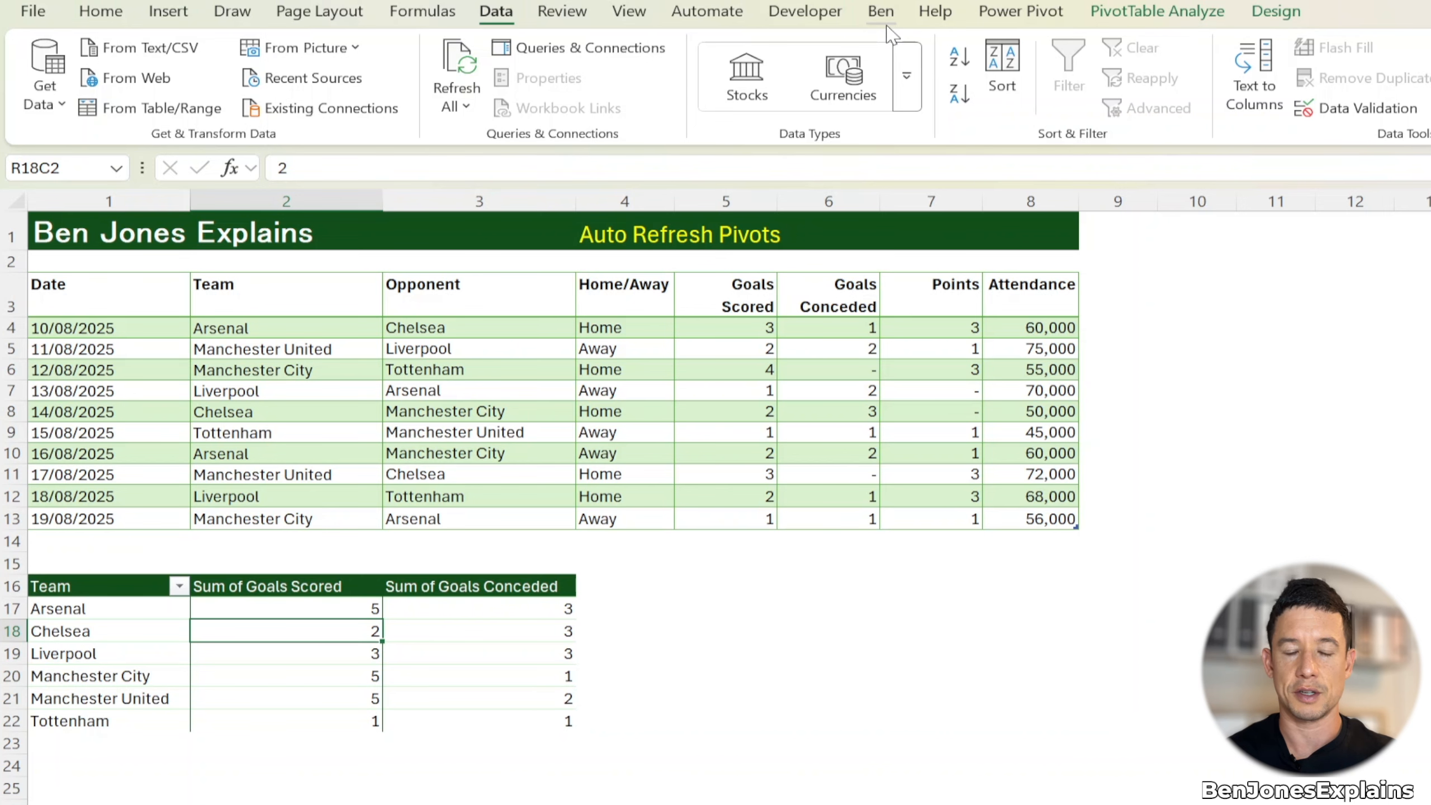
{"action": "left_click", "coordinate": [1166, 12]}
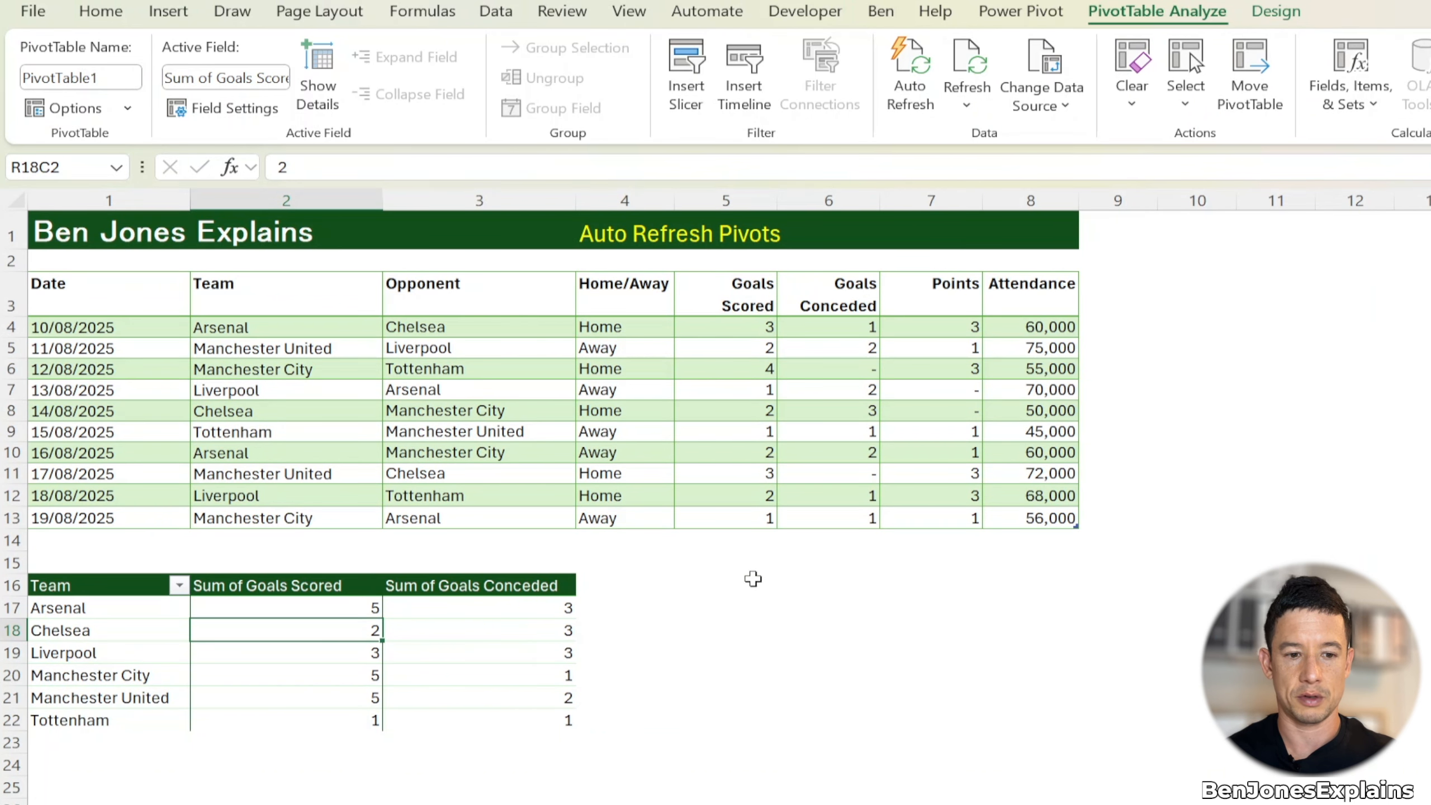
{"action": "left_click", "coordinate": [729, 601]}
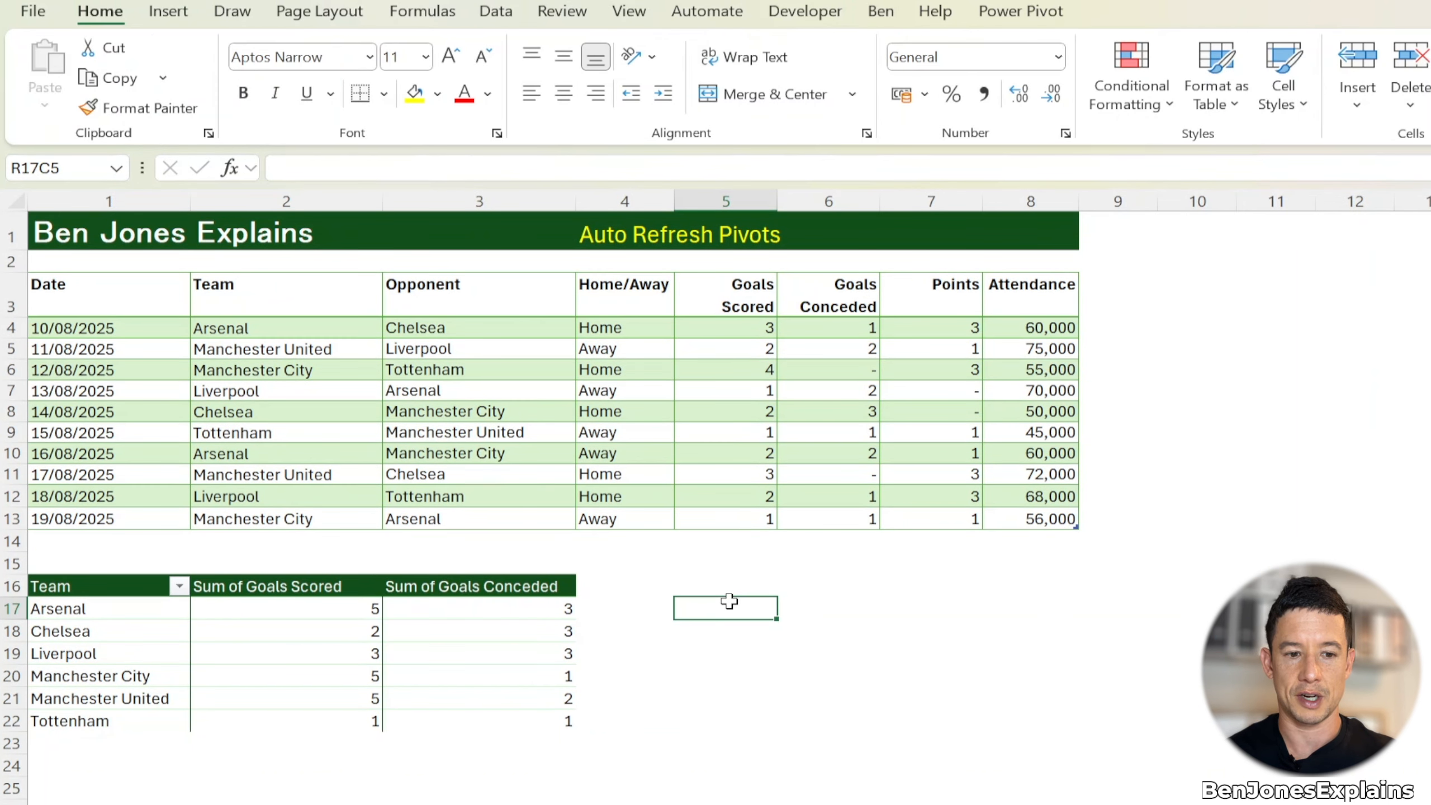
{"action": "left_click", "coordinate": [420, 630]}
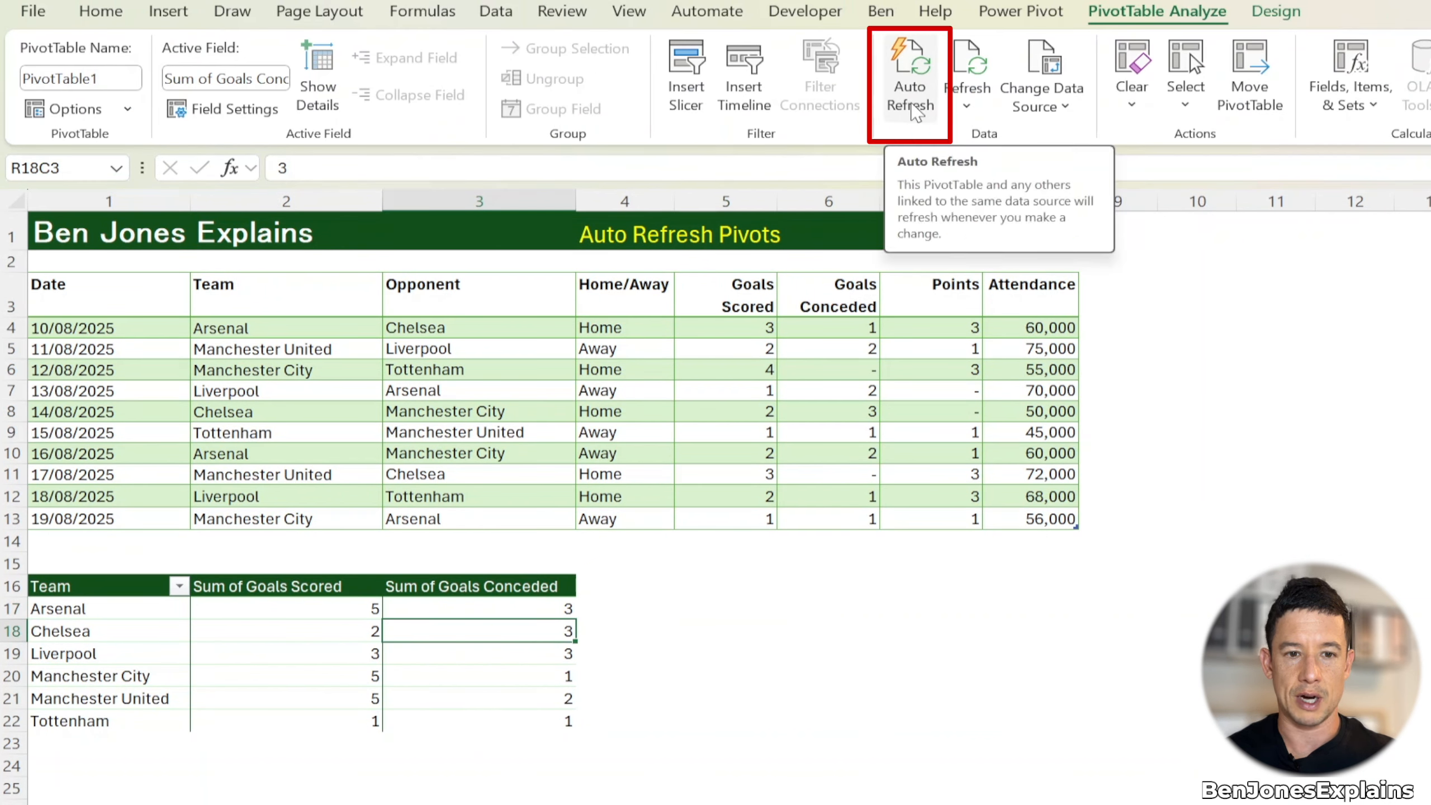
Turn on Auto Refresh for the PivotTable and check the automatic refresh setting in its data options
{"action": "left_click", "coordinate": [916, 110]}
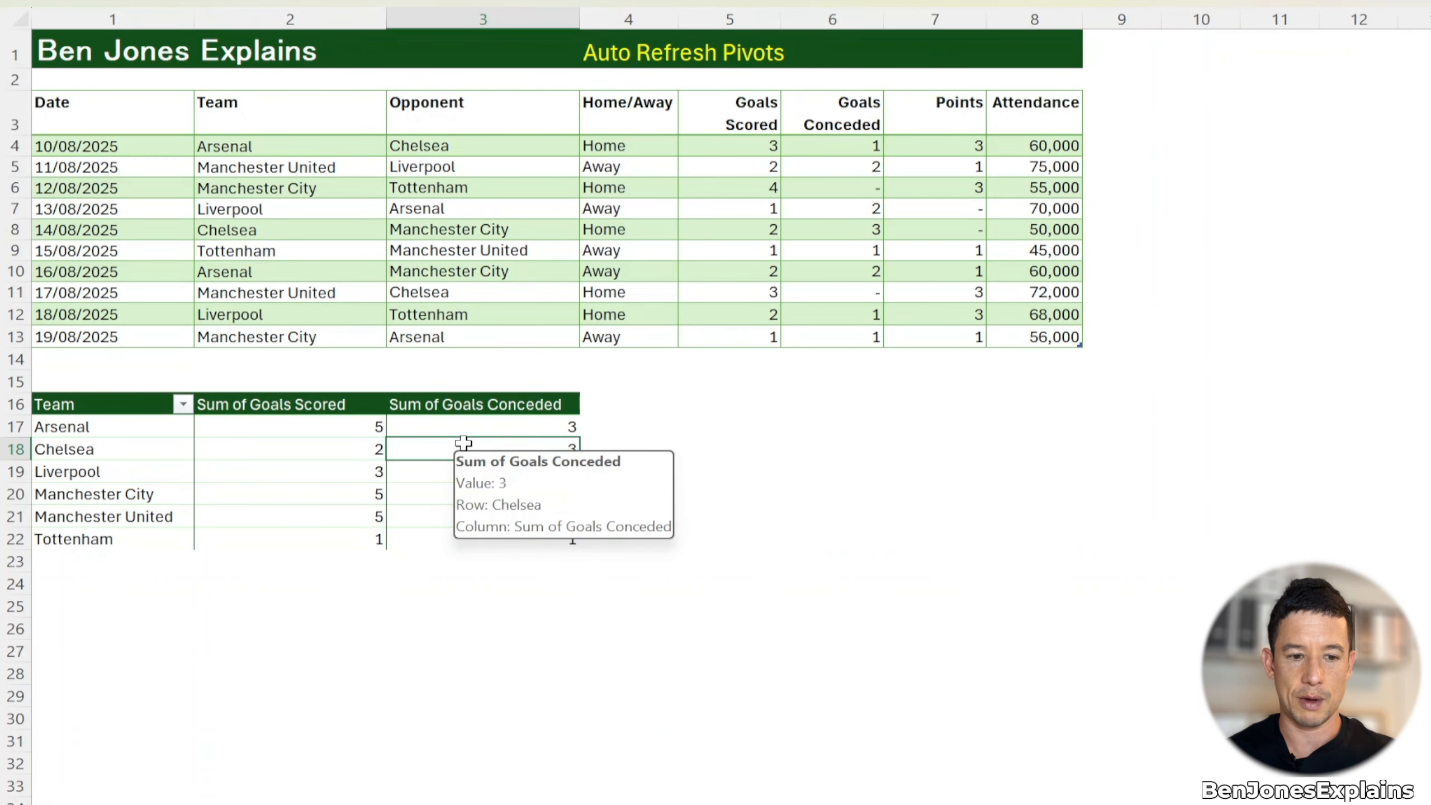
{"action": "right_click", "coordinate": [464, 445]}
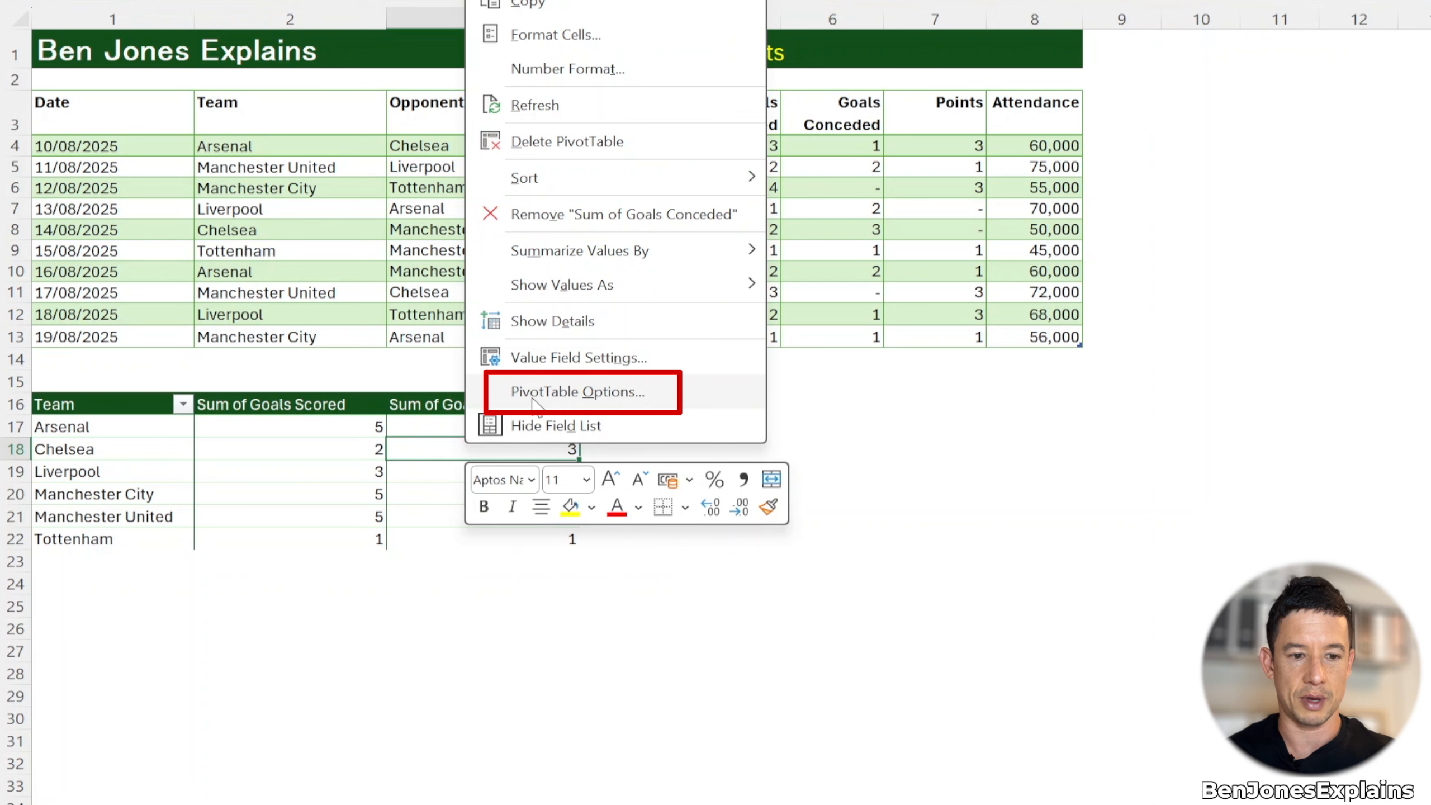
{"action": "left_click", "coordinate": [583, 393]}
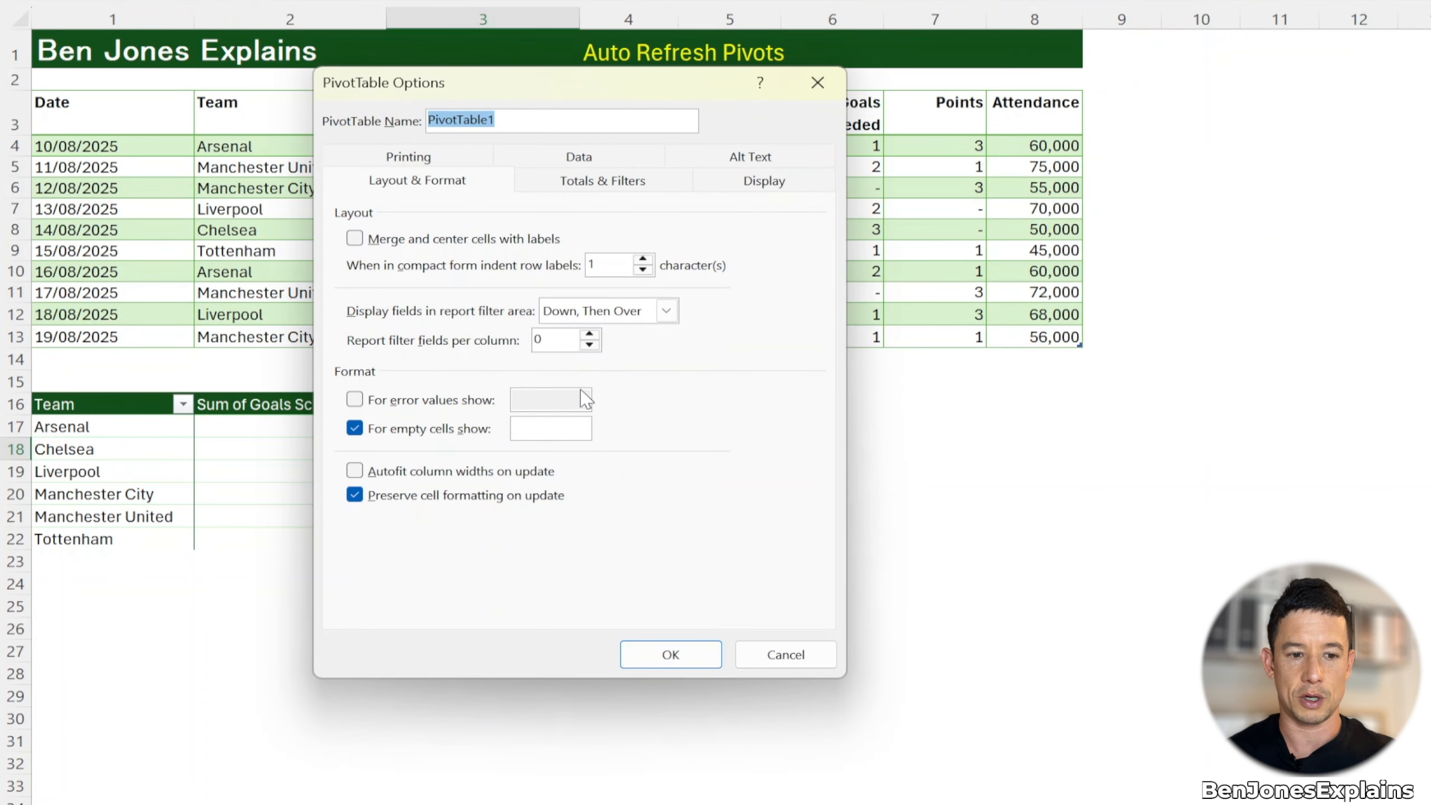
{"action": "left_click", "coordinate": [597, 160]}
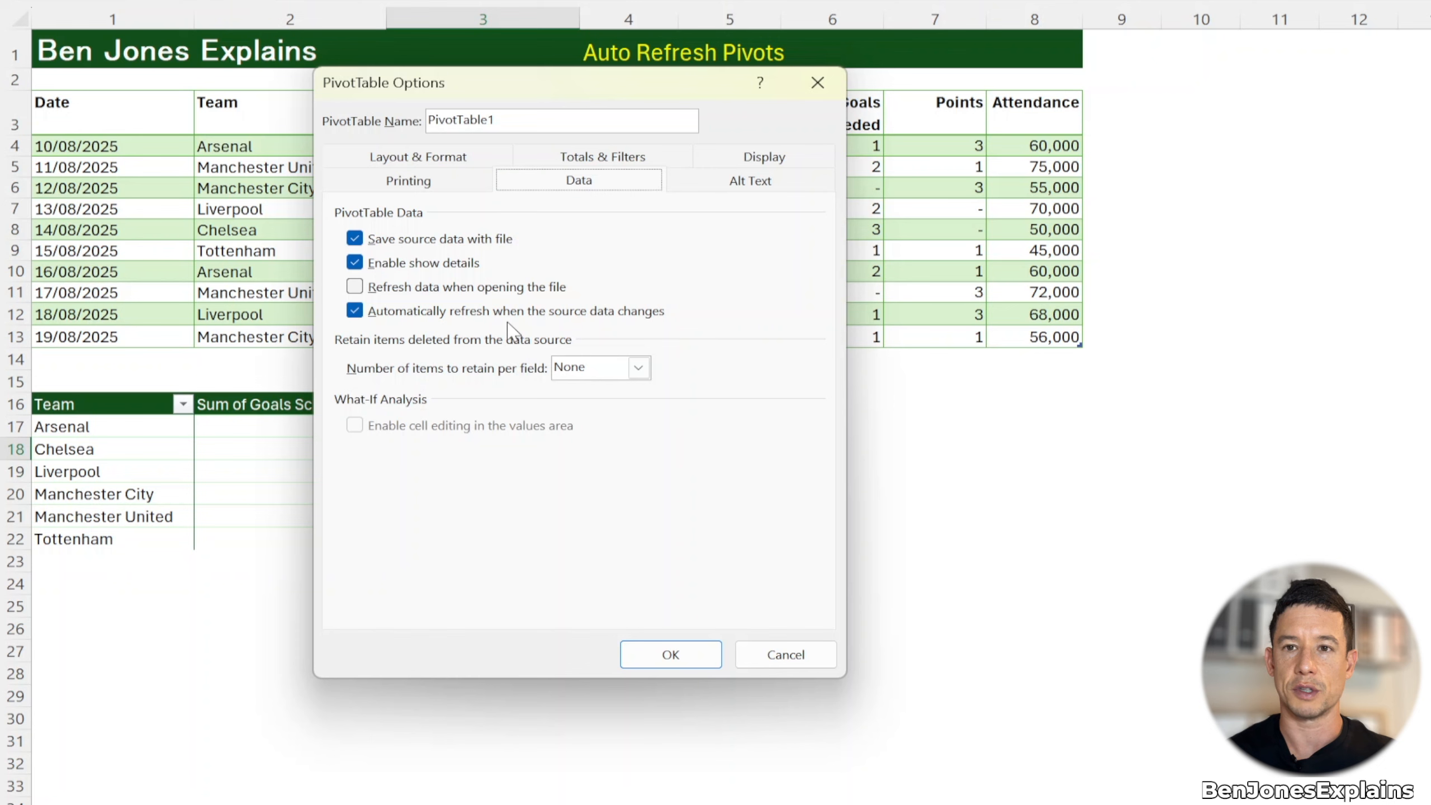
{"action": "left_click", "coordinate": [669, 655]}
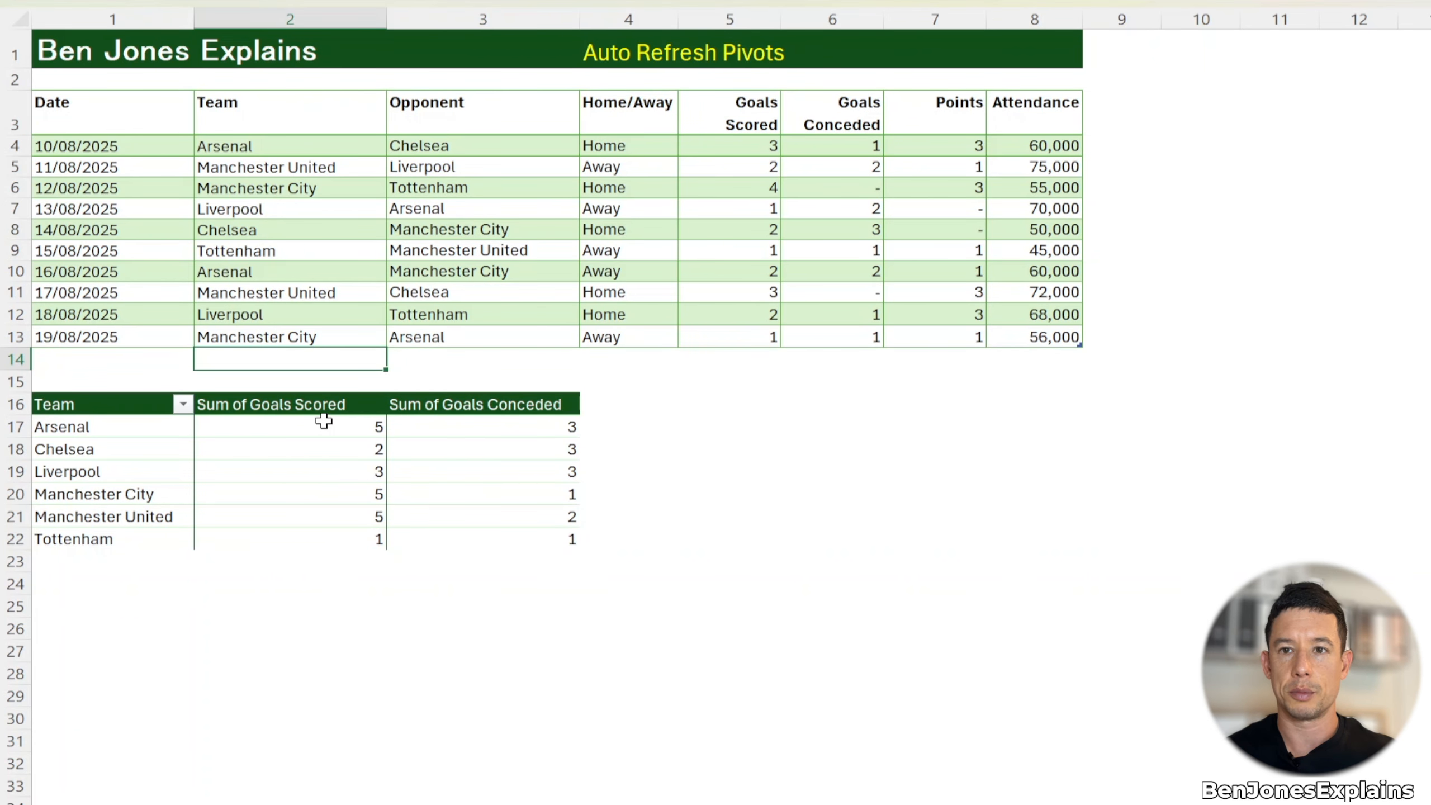
Add a "Test team" row directly beneath the match table with 5 goals scored and 1 goal conceded
{"action": "mouse_move", "coordinate": [324, 419]}
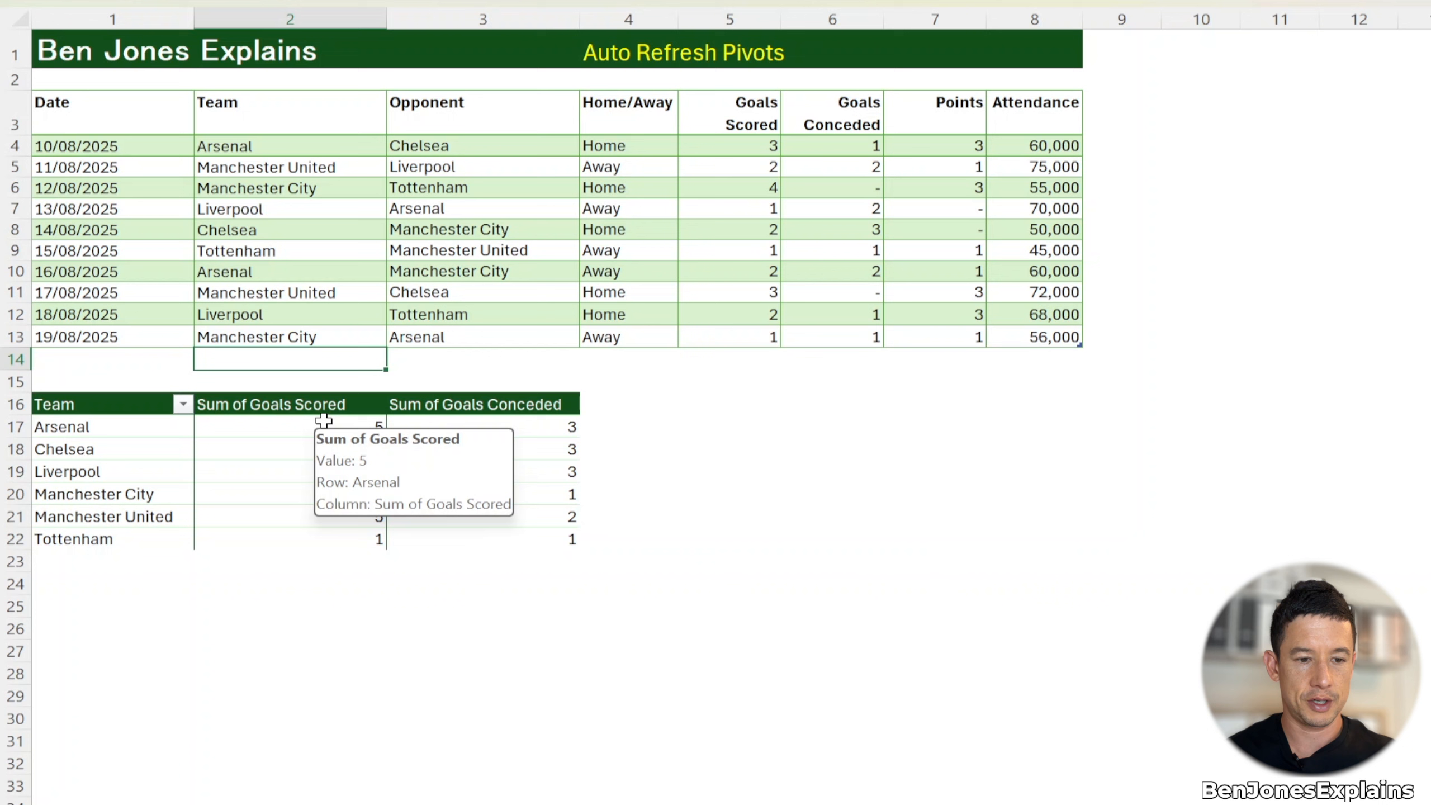
{"action": "type", "text": "Test team"}
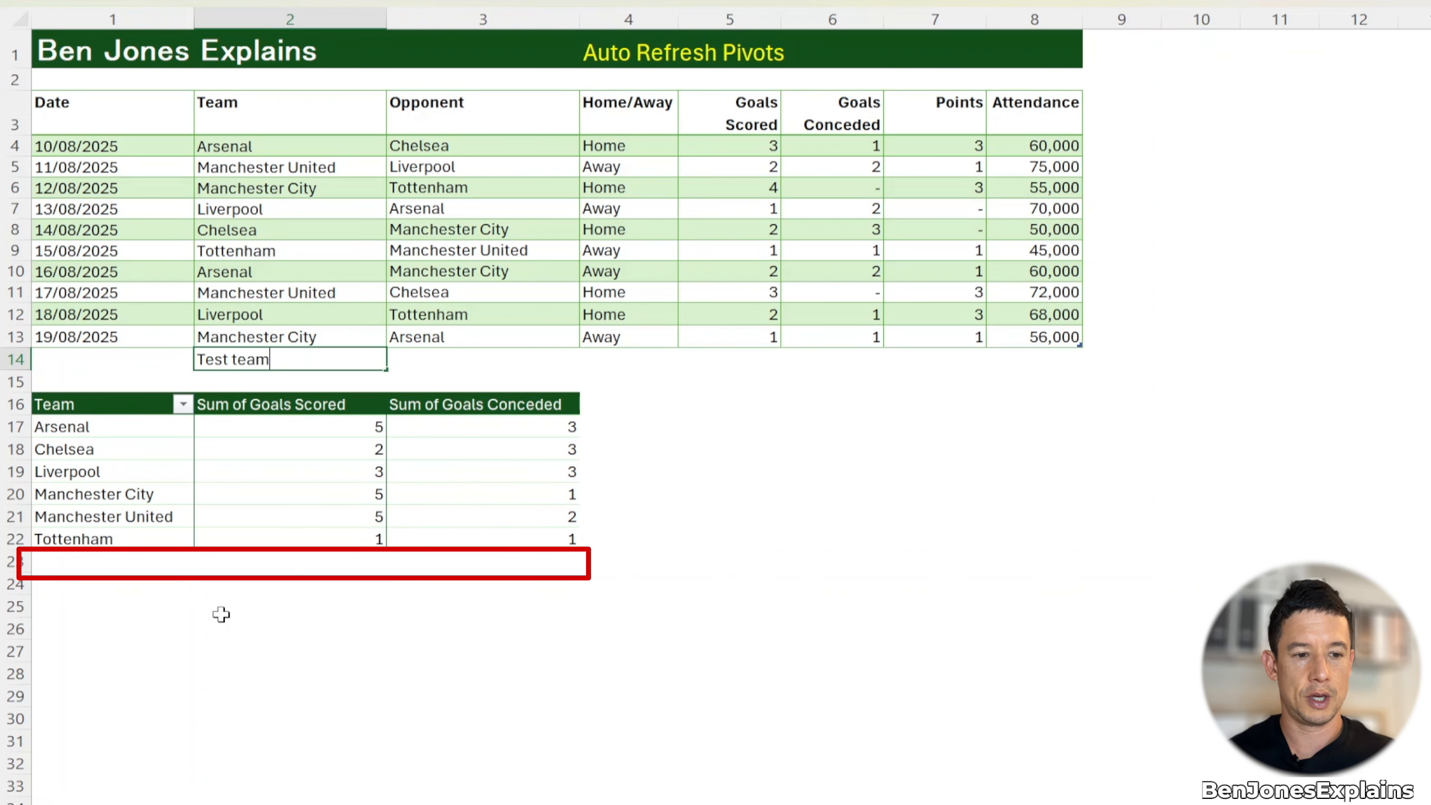
{"action": "key", "text": "Return"}
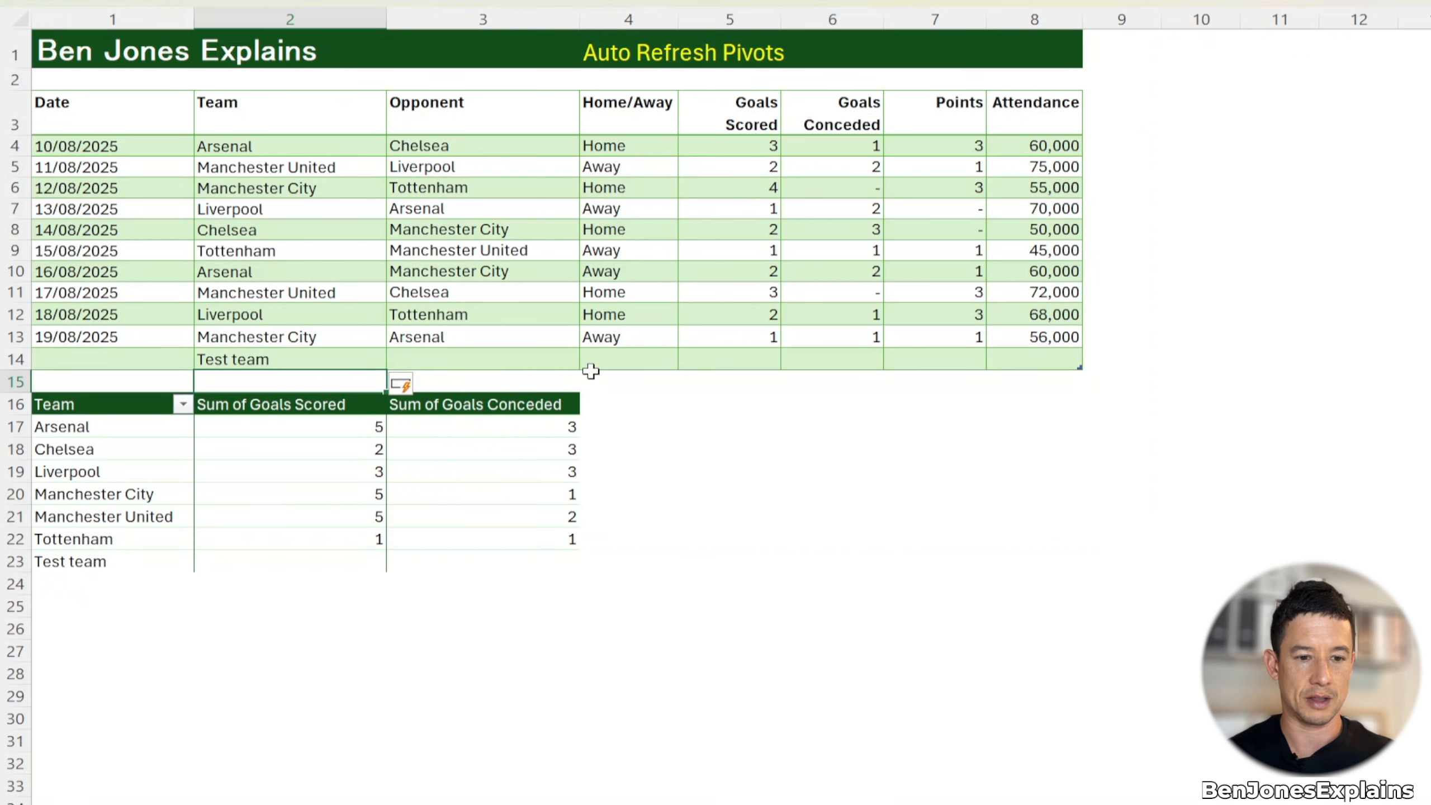
{"action": "left_click", "coordinate": [730, 363]}
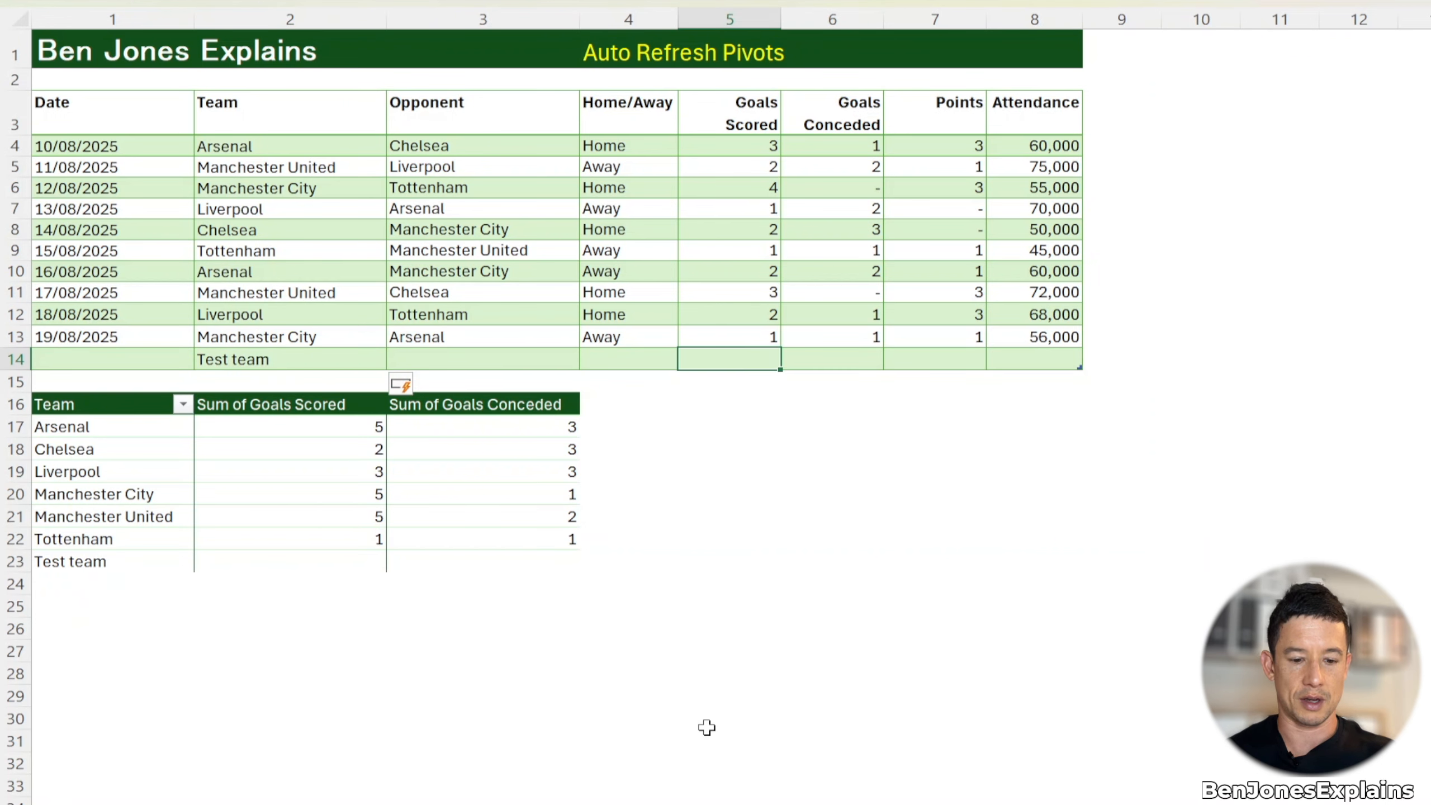
{"action": "type", "text": "5"}
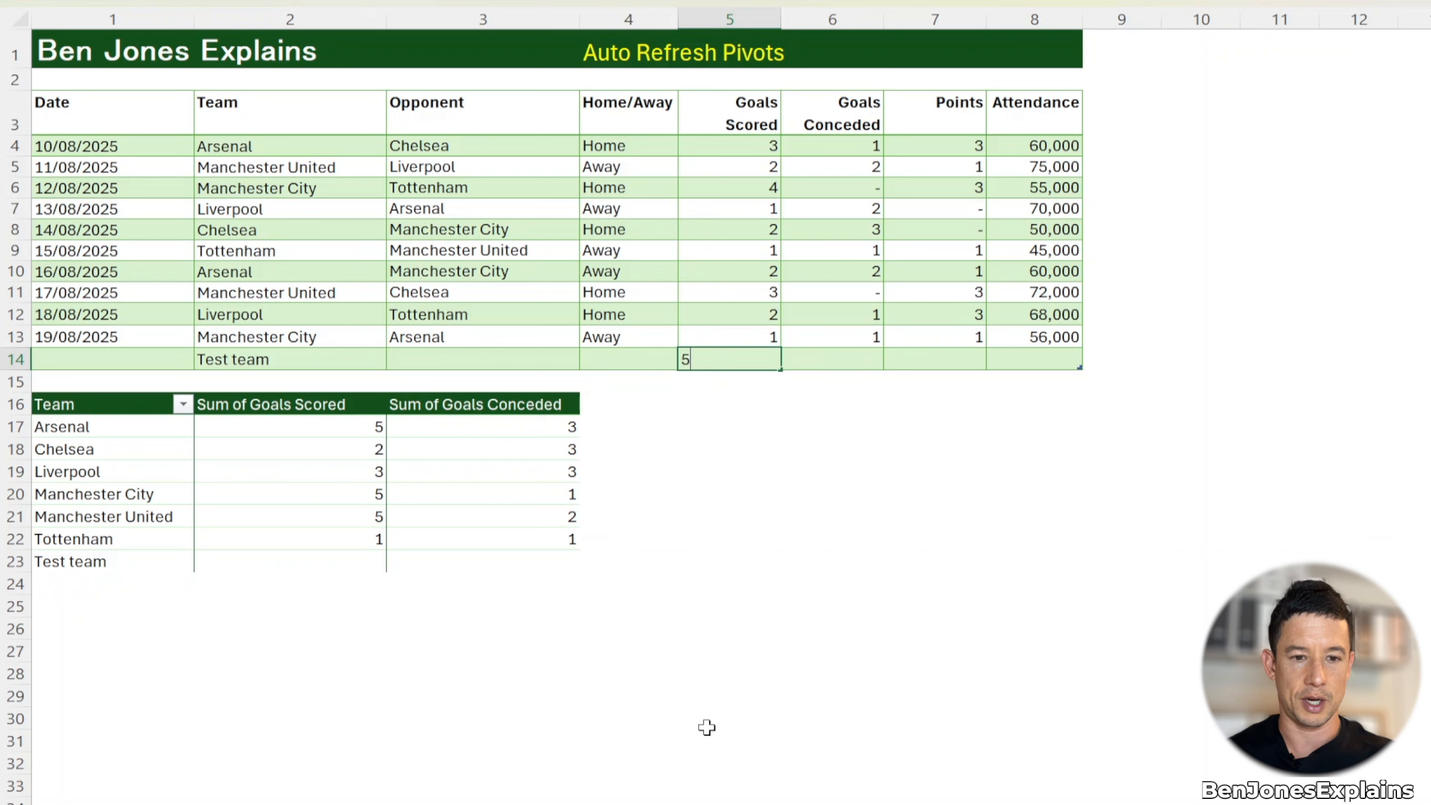
{"action": "key", "text": "Tab"}
{"action": "type", "text": "1"}
{"action": "key", "text": "Return"}
{"action": "mouse_move", "coordinate": [476, 562]}
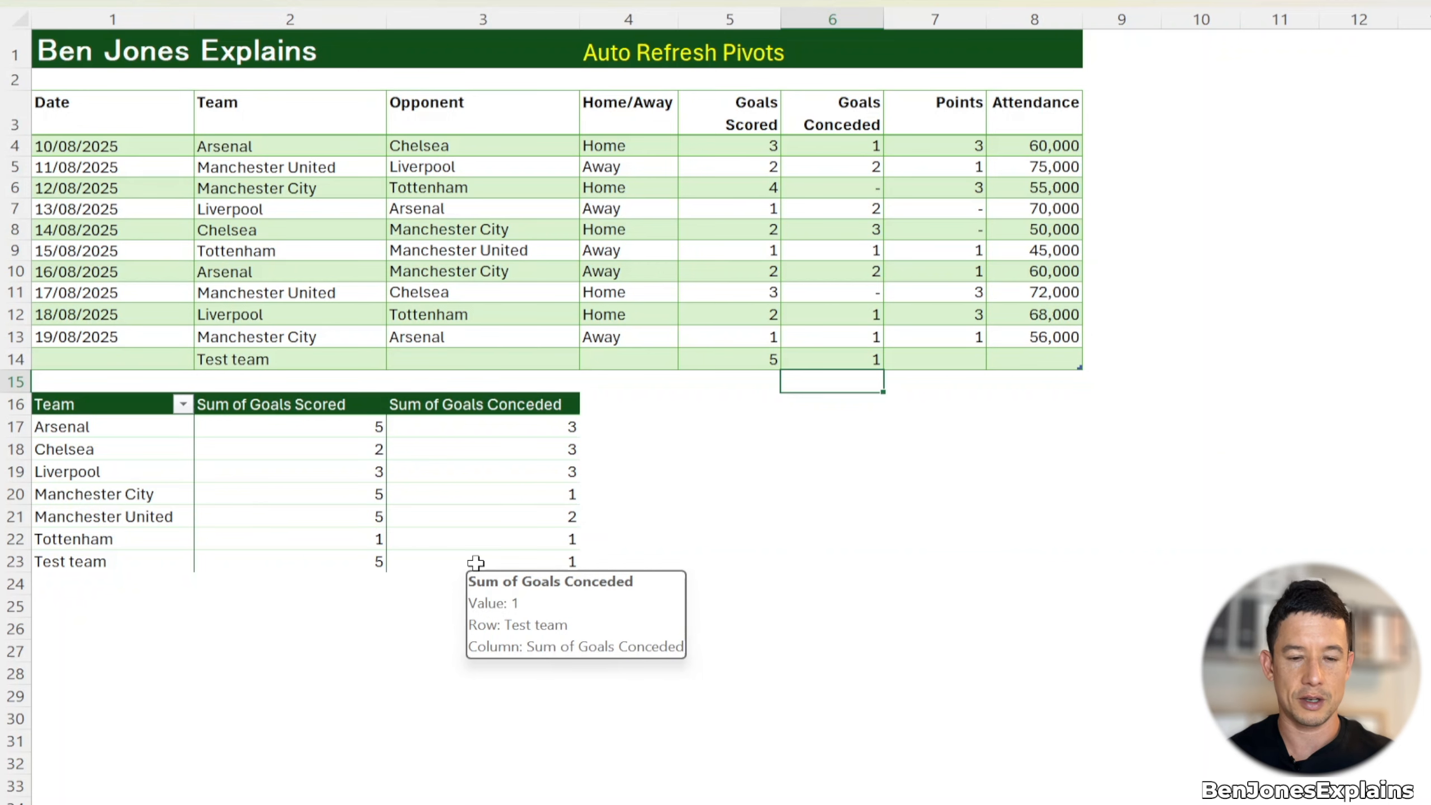
{"action": "left_click", "coordinate": [417, 624]}
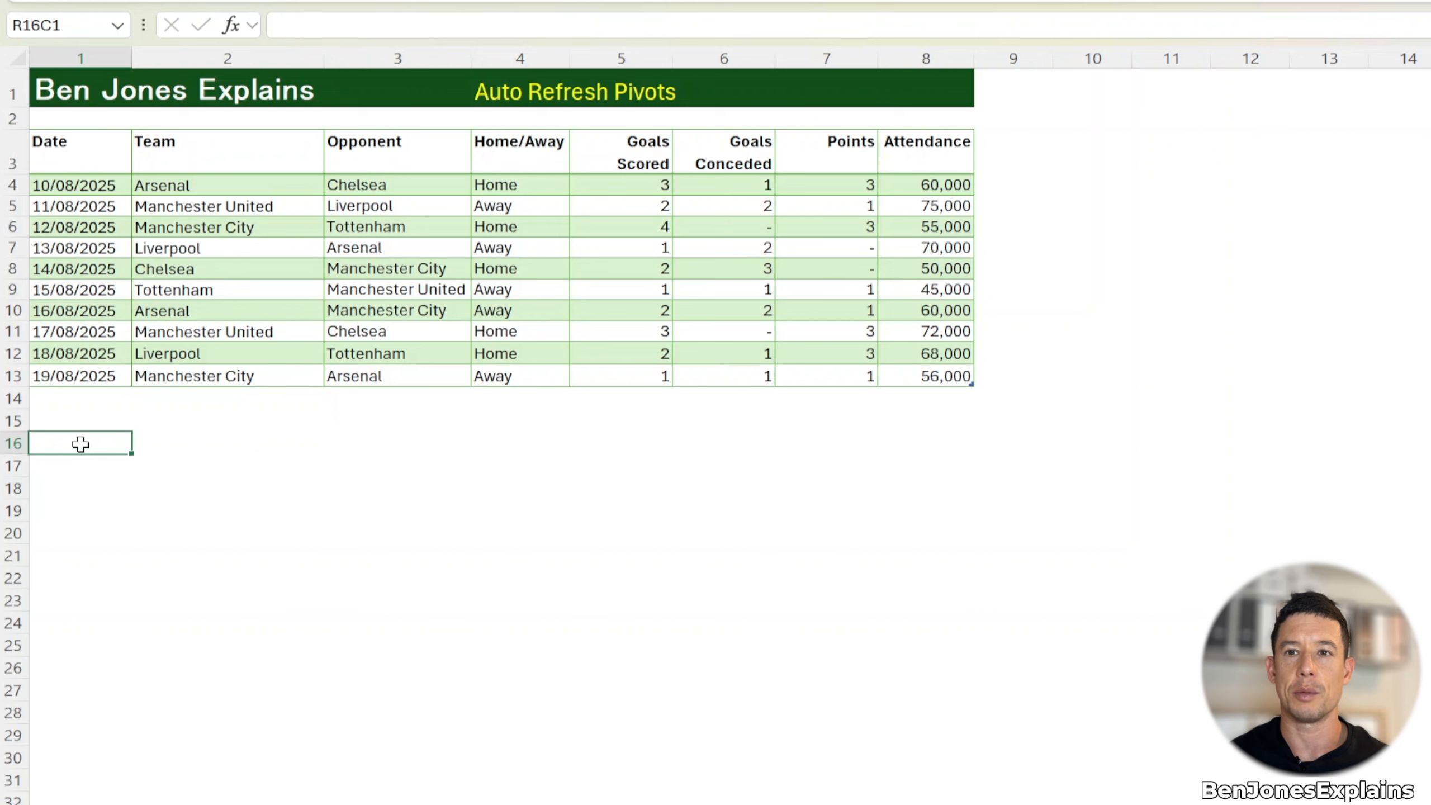
Start a PIVOTBY formula in R16C1 using the whole Team column with its header as row fields and no column fields
{"action": "type", "text": "="}
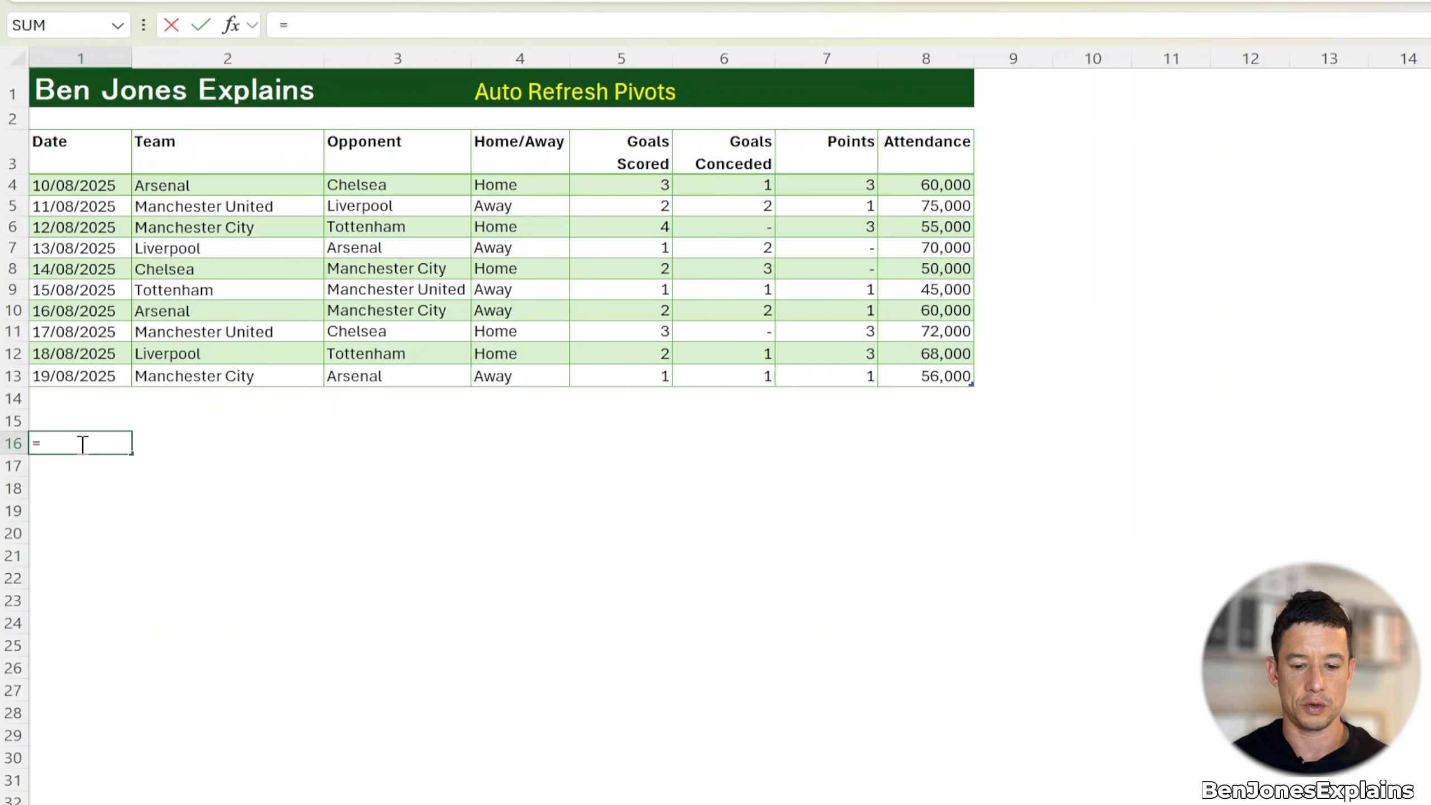
{"action": "type", "text": "PIVO"}
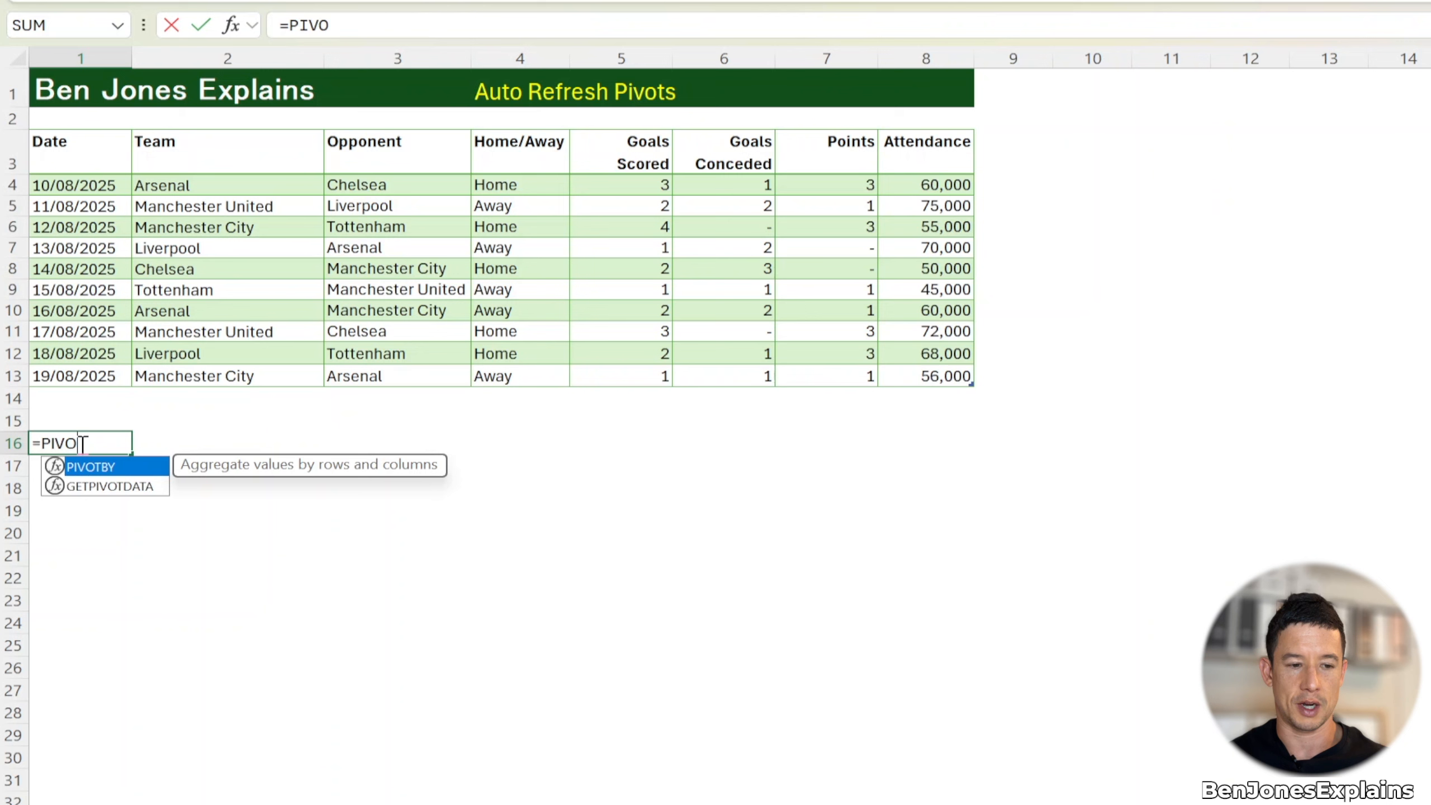
{"action": "key", "text": "Tab"}
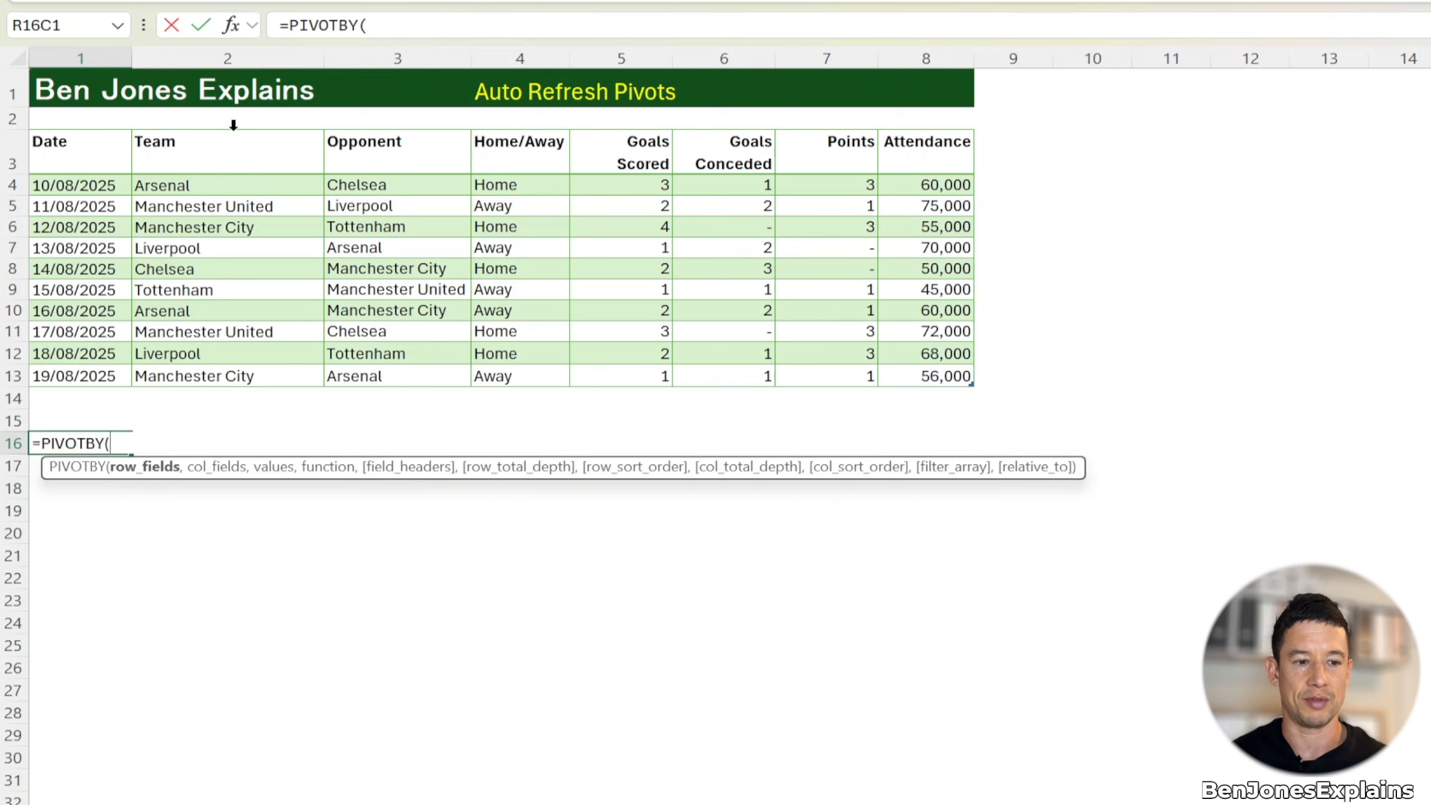
{"action": "left_click", "coordinate": [210, 163]}
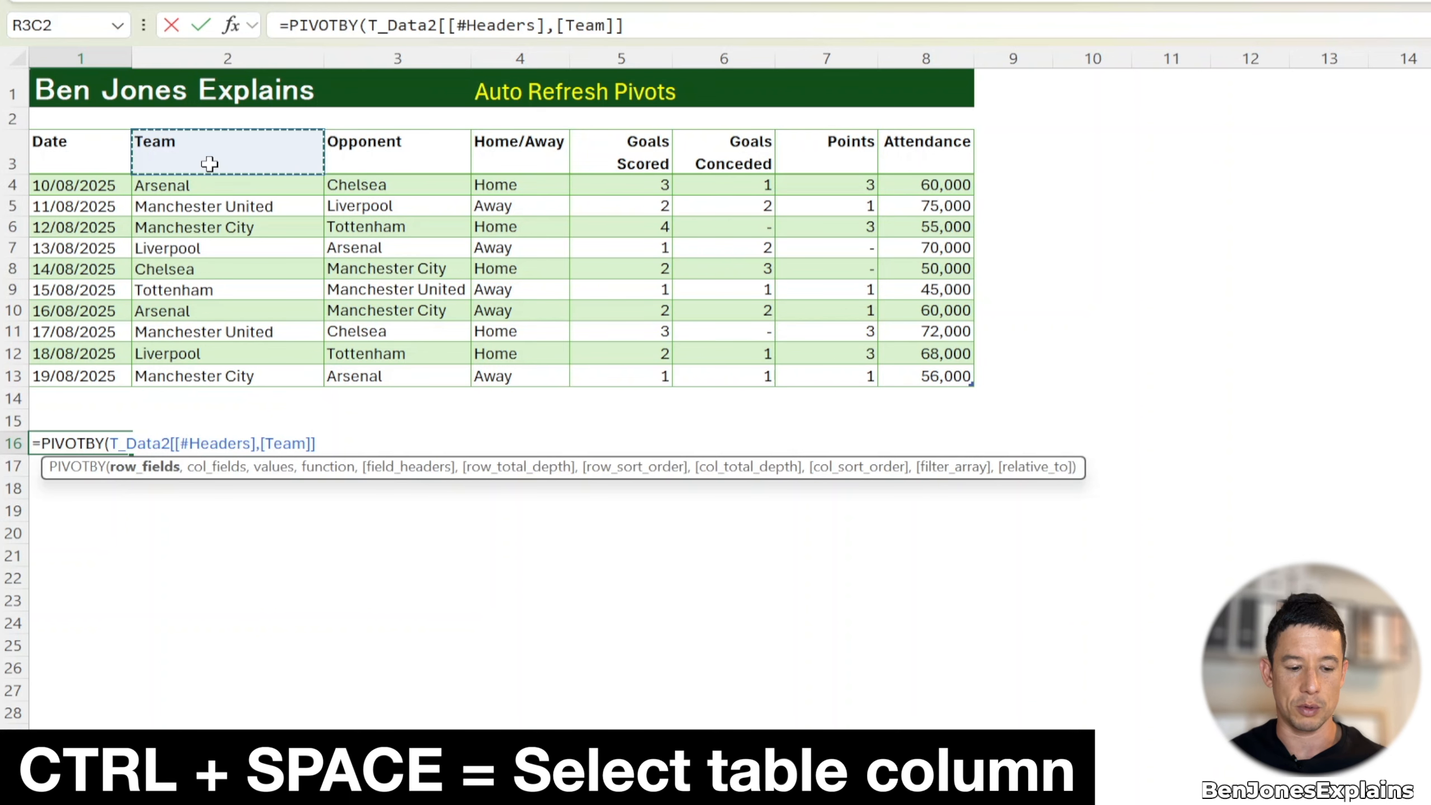
{"action": "key", "text": "ctrl+space"}
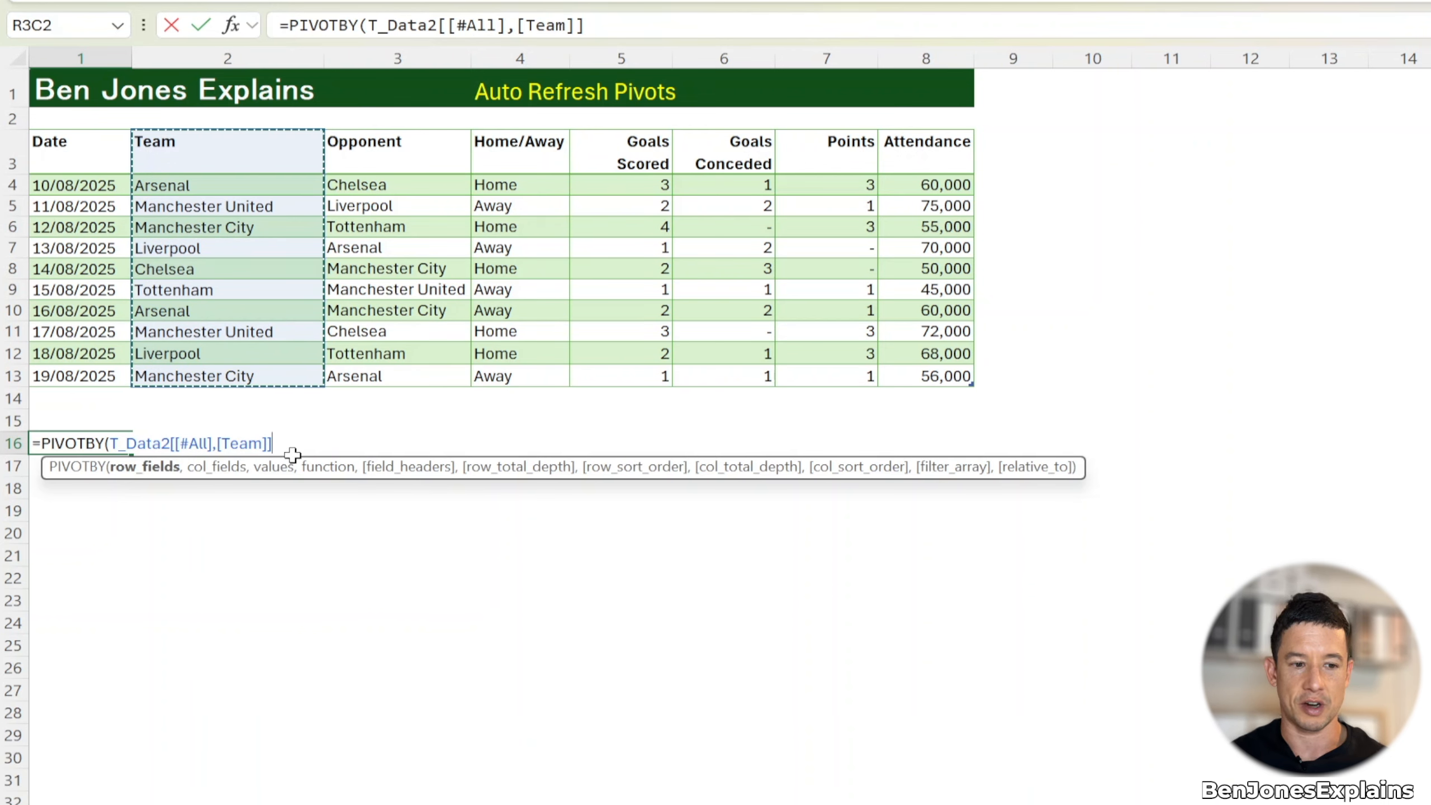
{"action": "type", "text": ","}
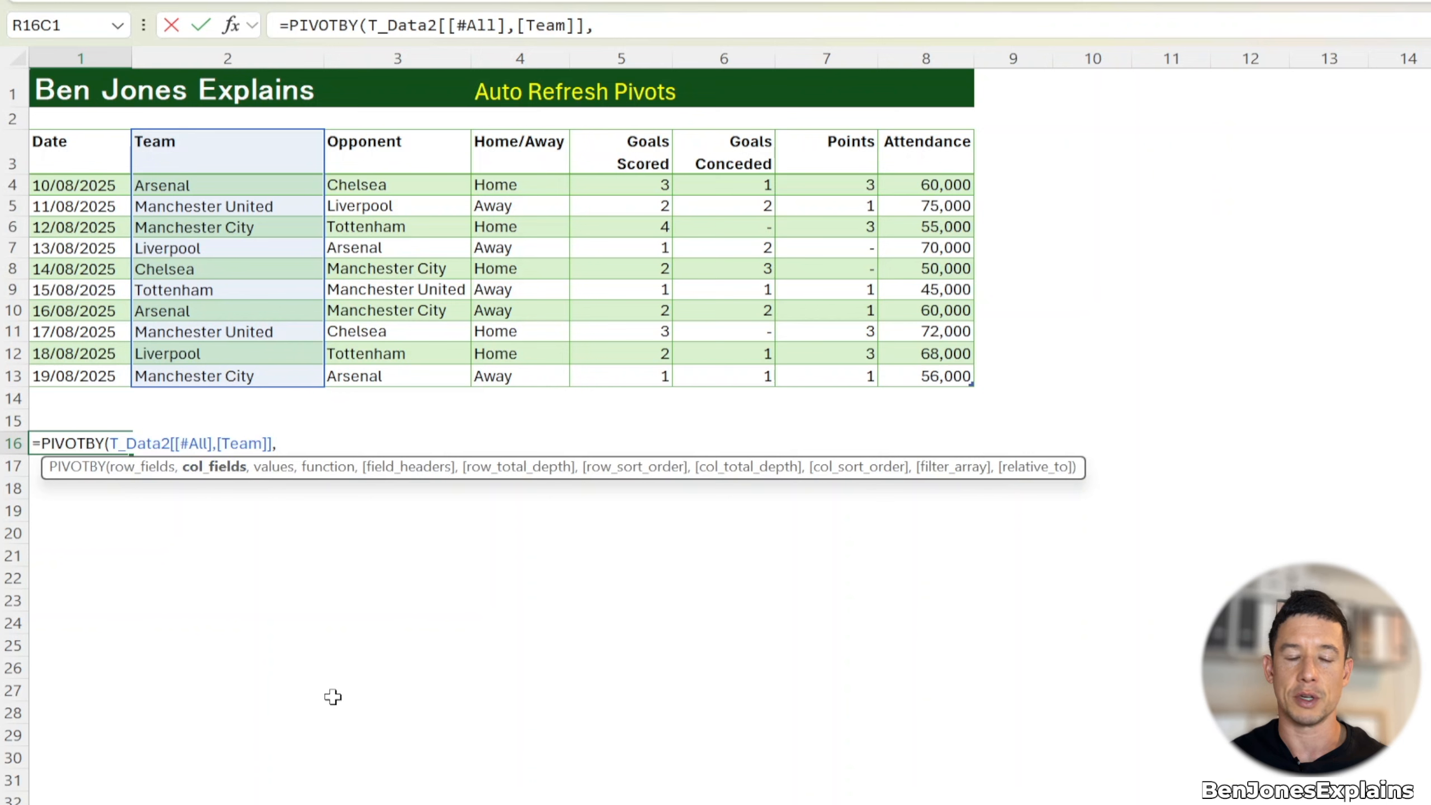
{"action": "type", "text": ","}
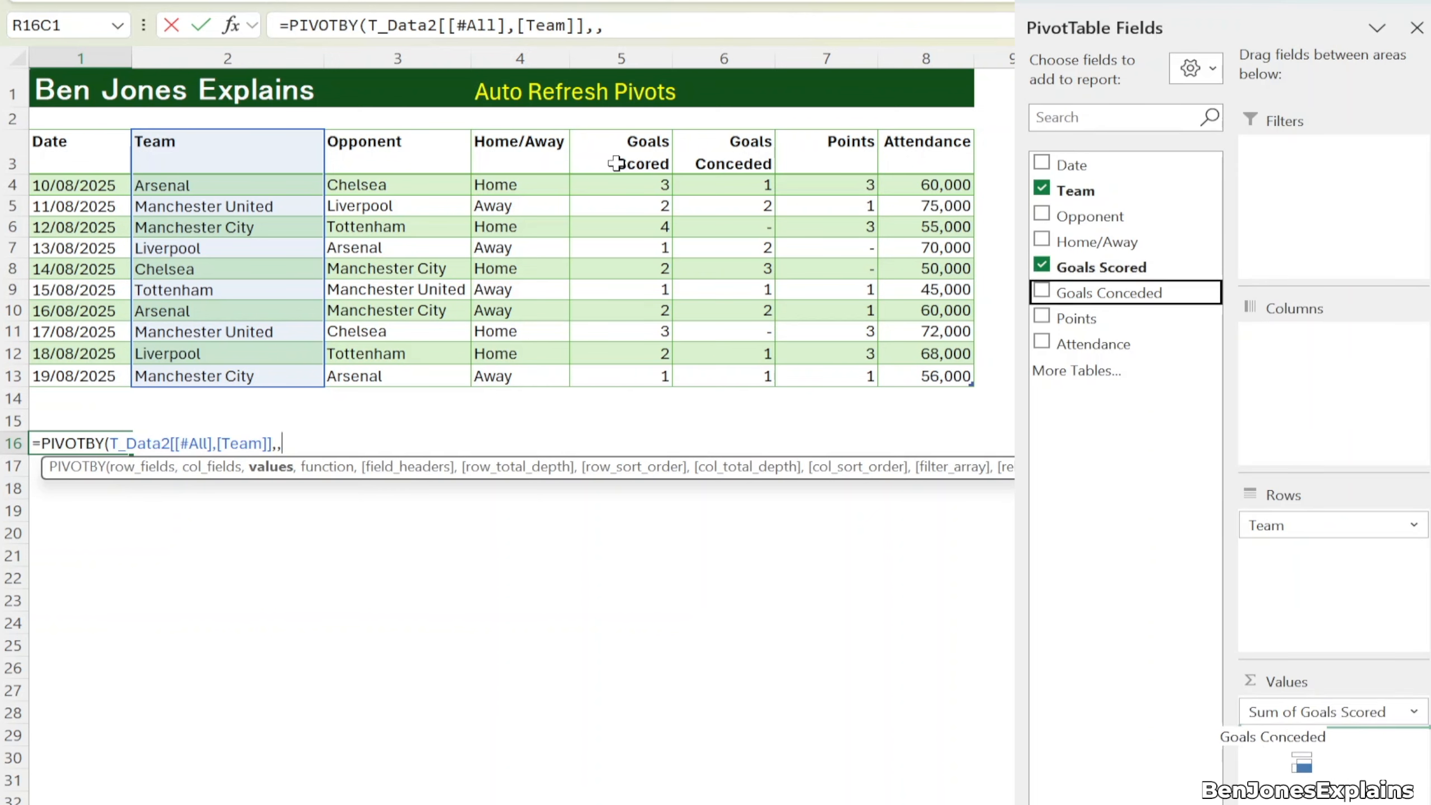
Complete the PIVOTBY formula with the full Goals Scored and Goals Conceded columns as values and SUM as the function
{"action": "left_click", "coordinate": [616, 162]}
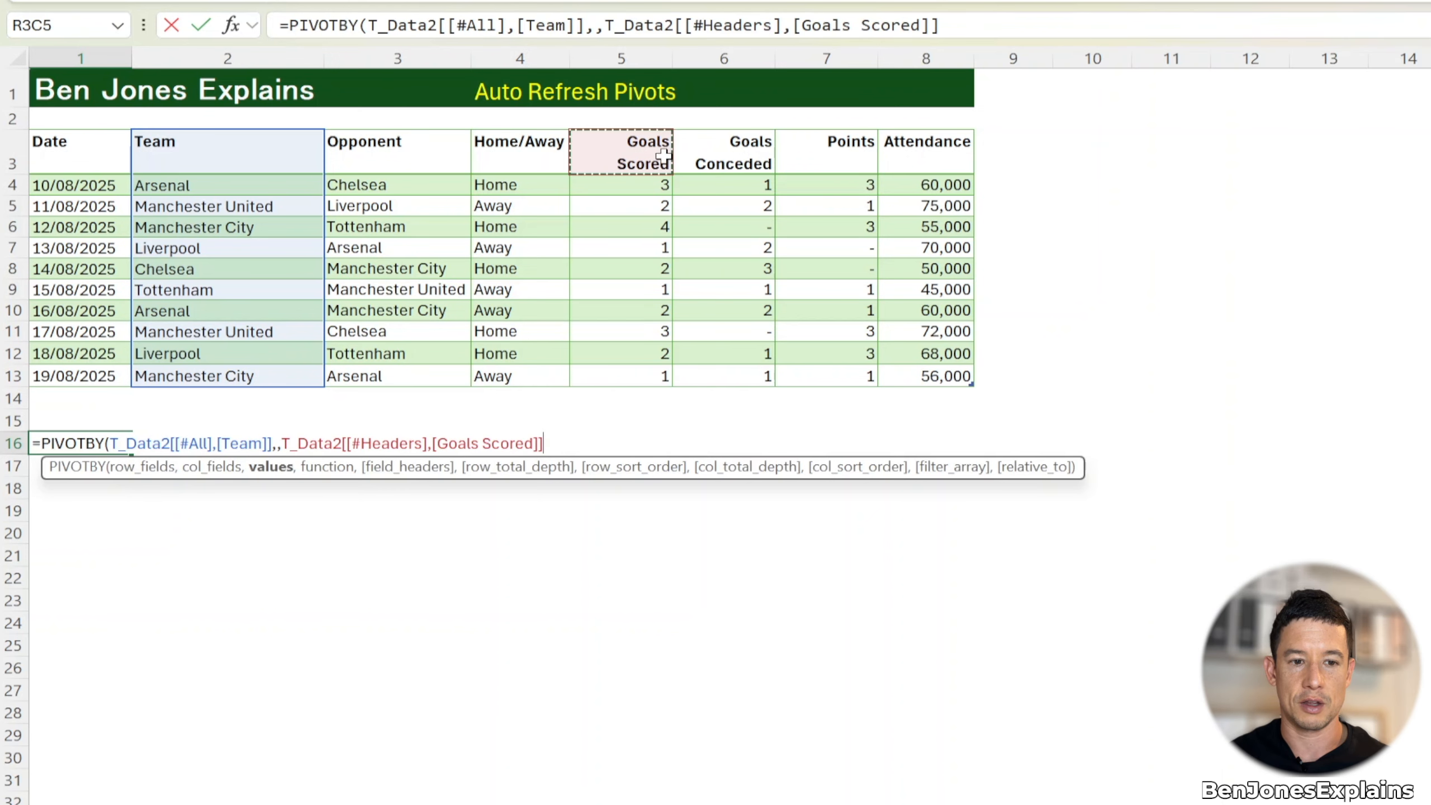
{"action": "left_click_drag", "start_coordinate": [663, 155], "coordinate": [697, 154]}
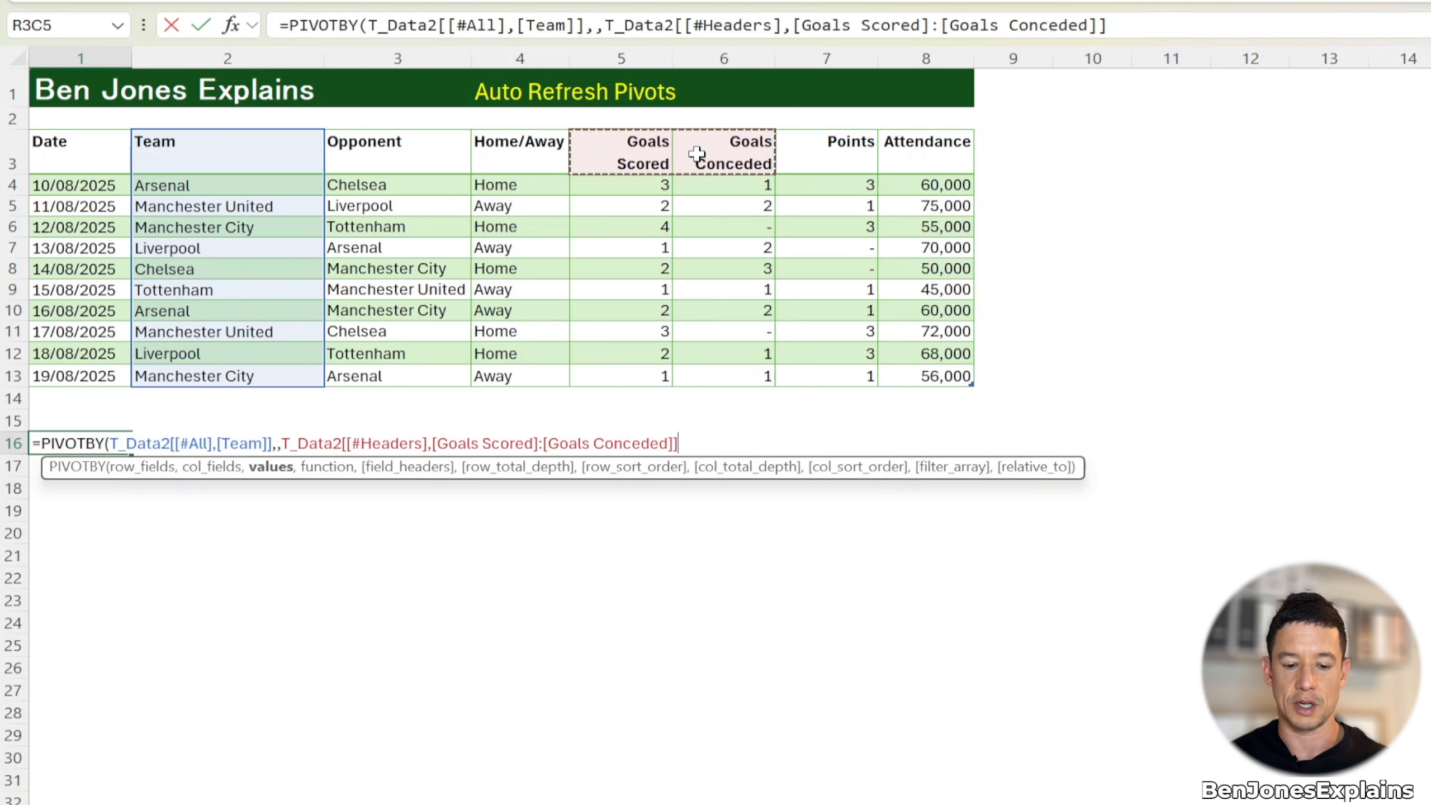
{"action": "key", "text": "ctrl+space"}
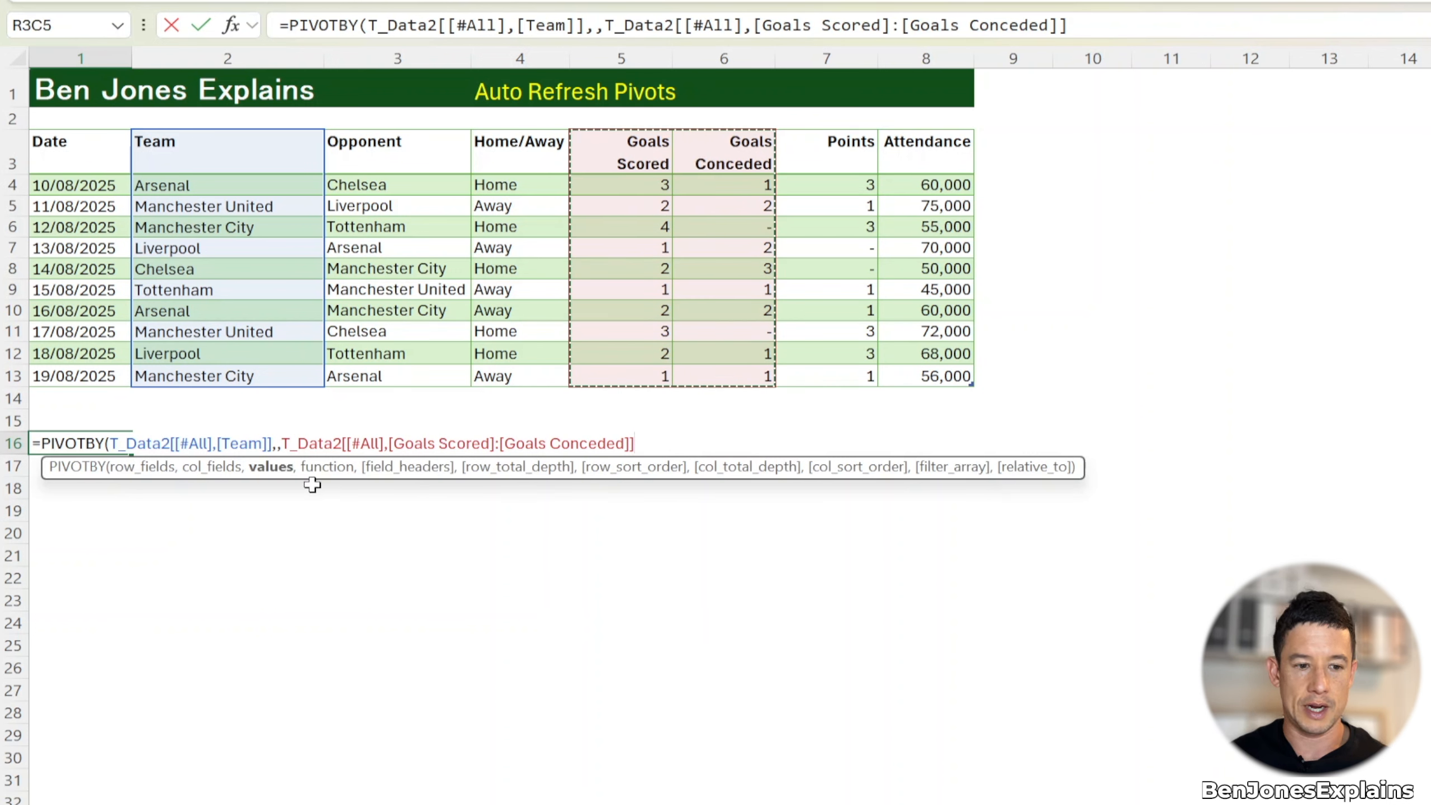
{"action": "type", "text": ","}
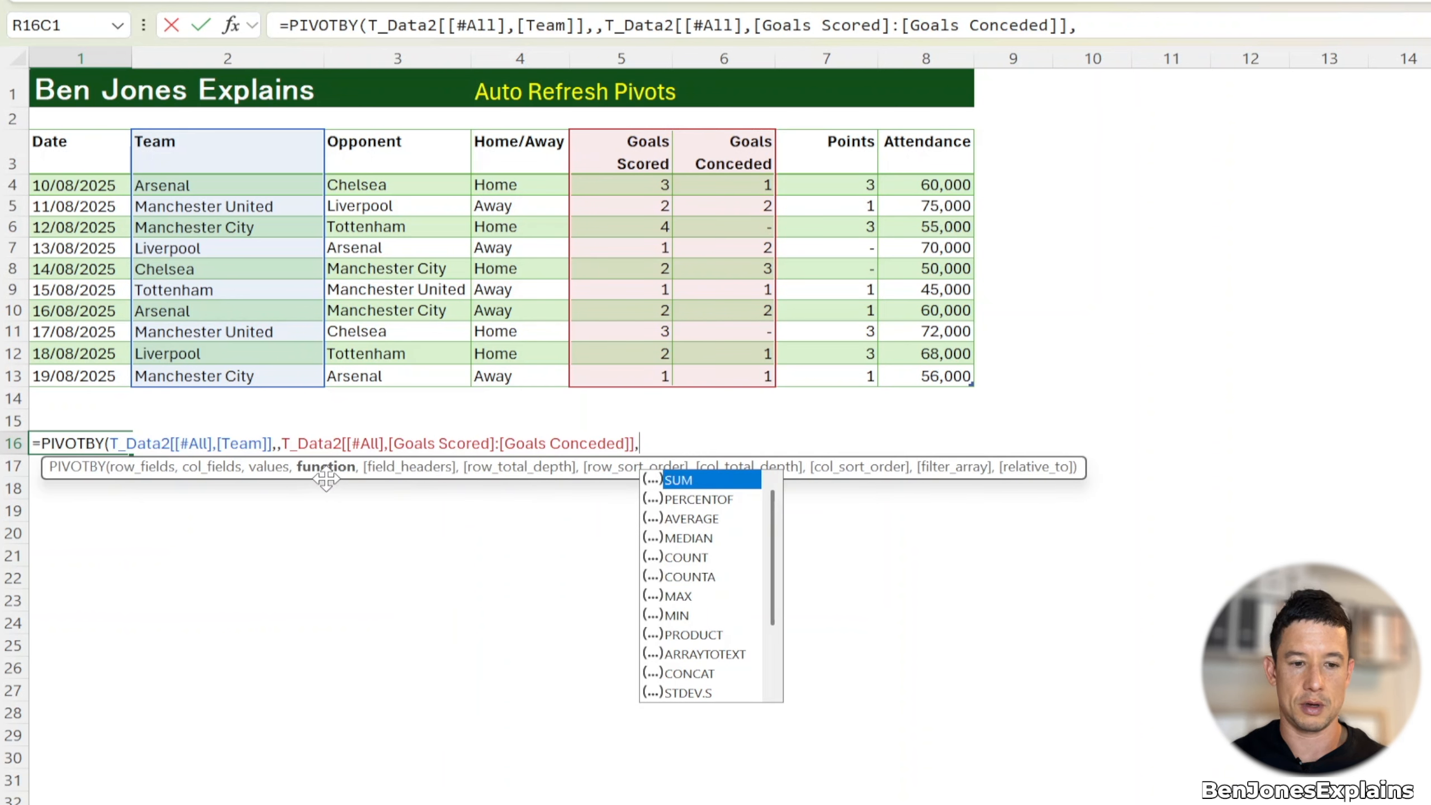
{"action": "type", "text": "SUM"}
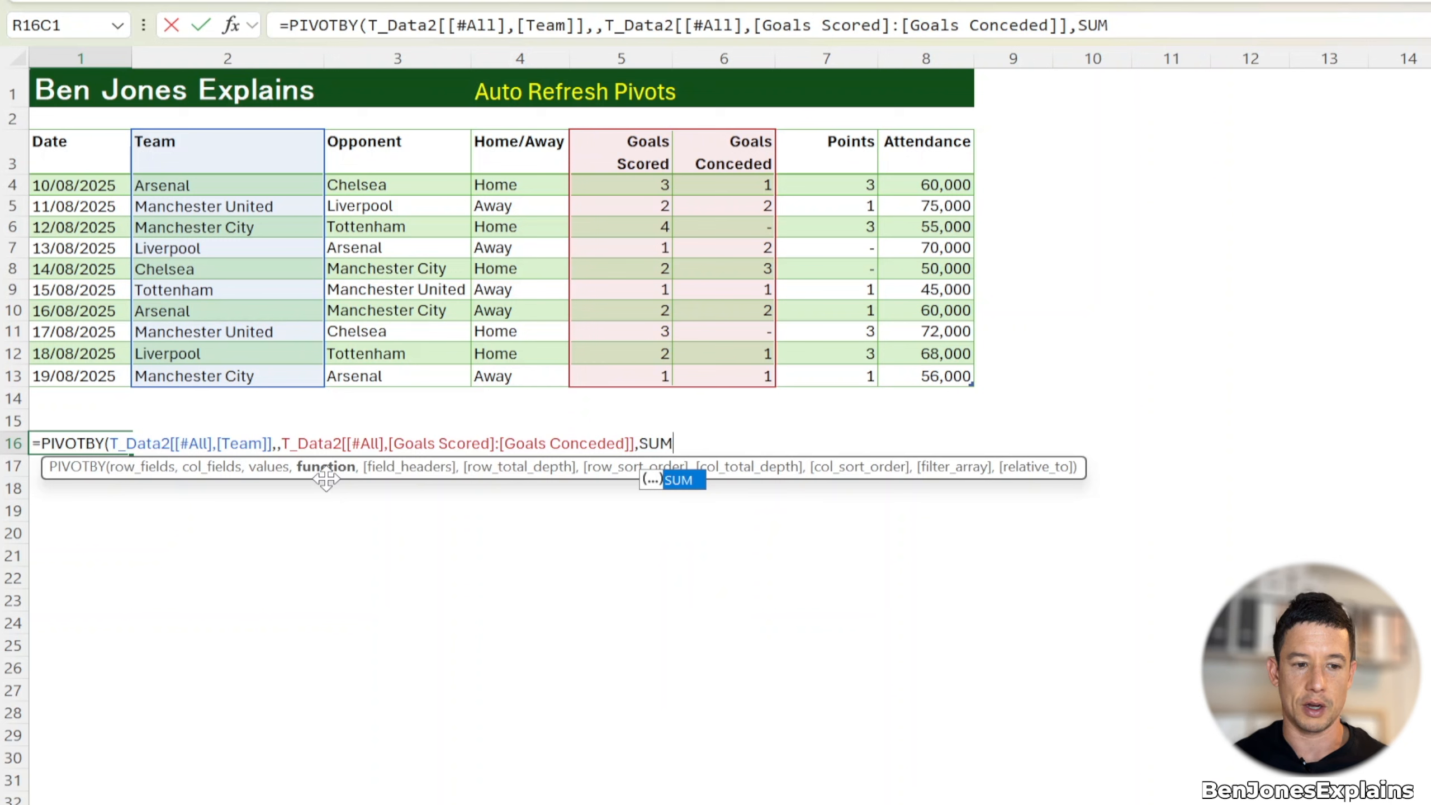
{"action": "type", "text": ","}
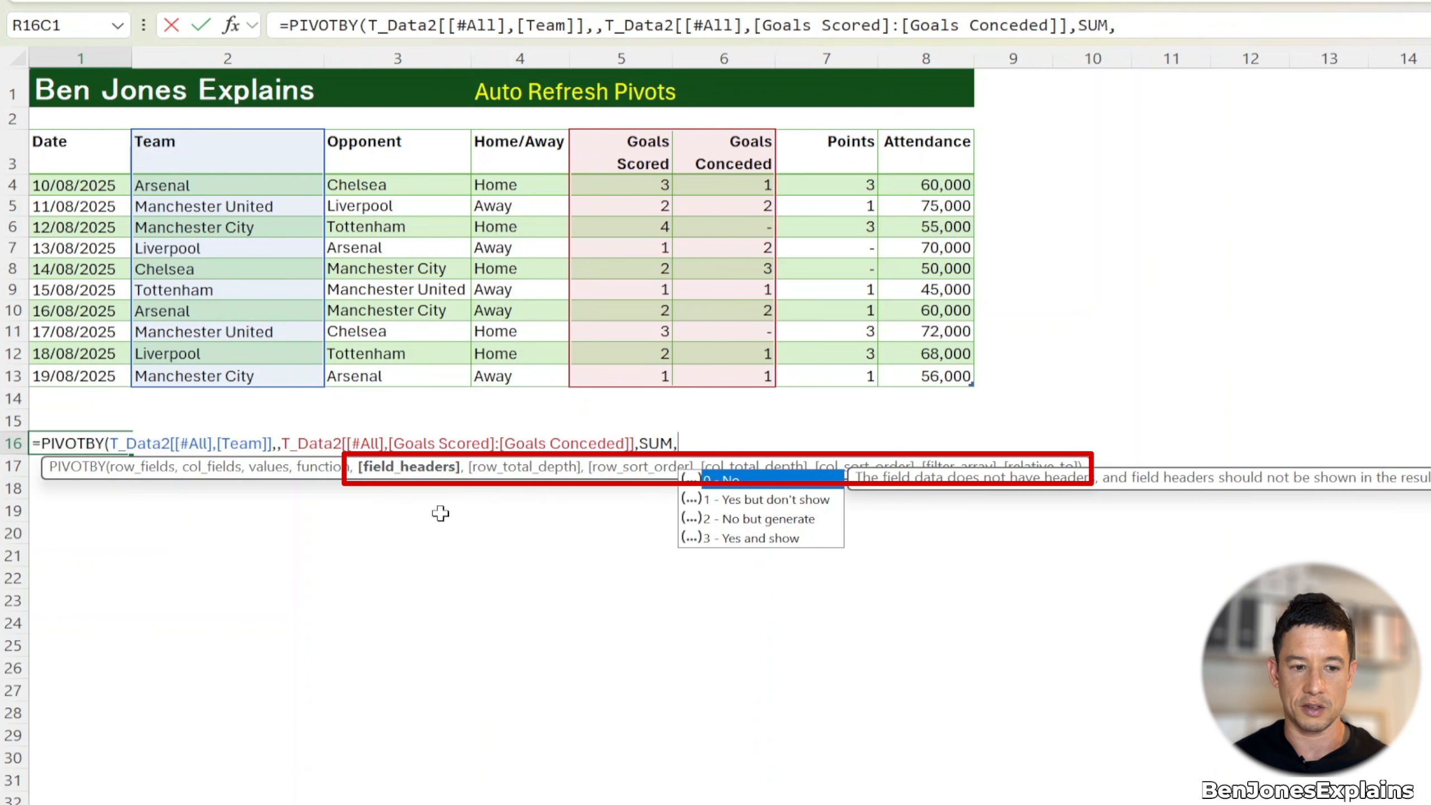
{"action": "key", "text": "BackSpace"}
{"action": "type", "text": ")"}
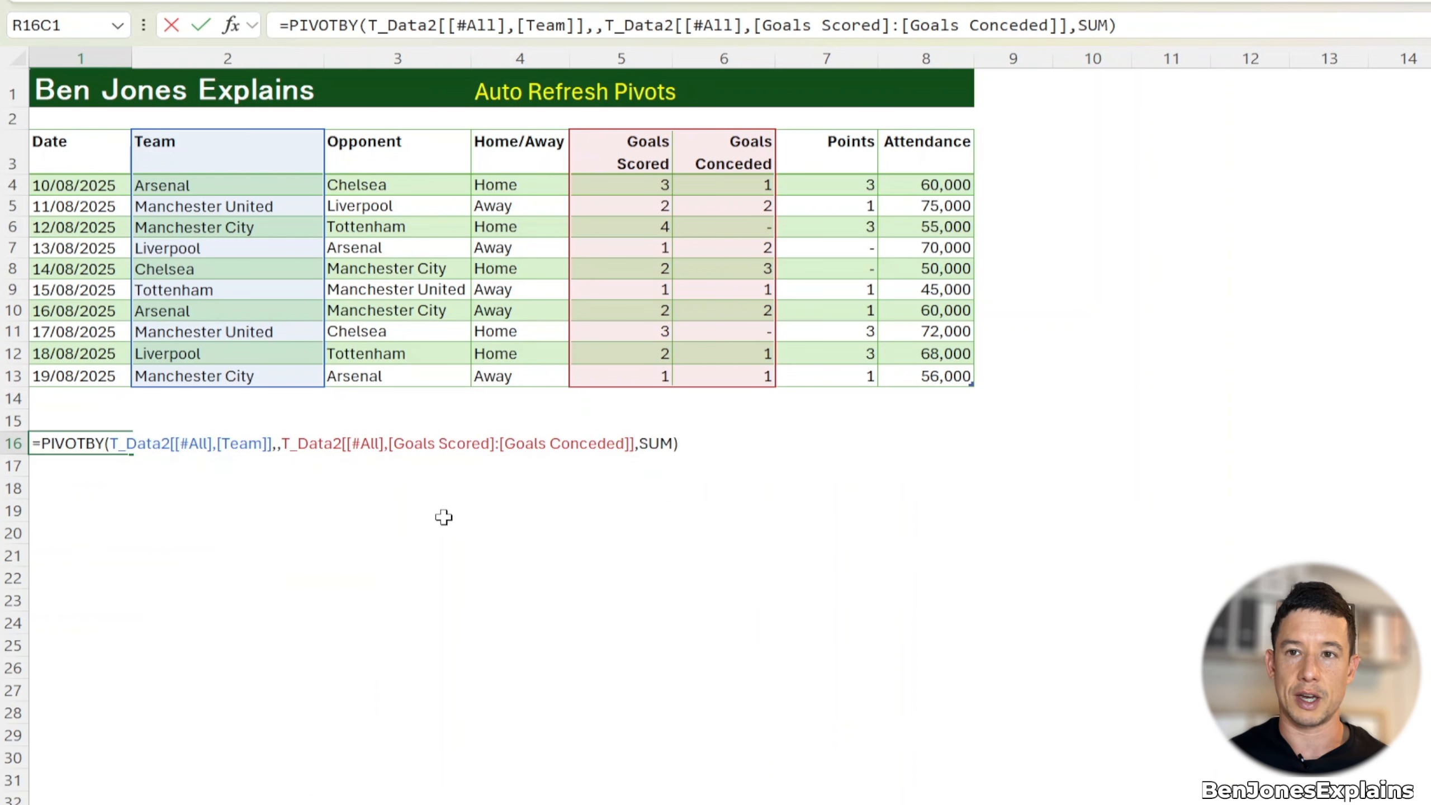
{"action": "key", "text": "Return"}
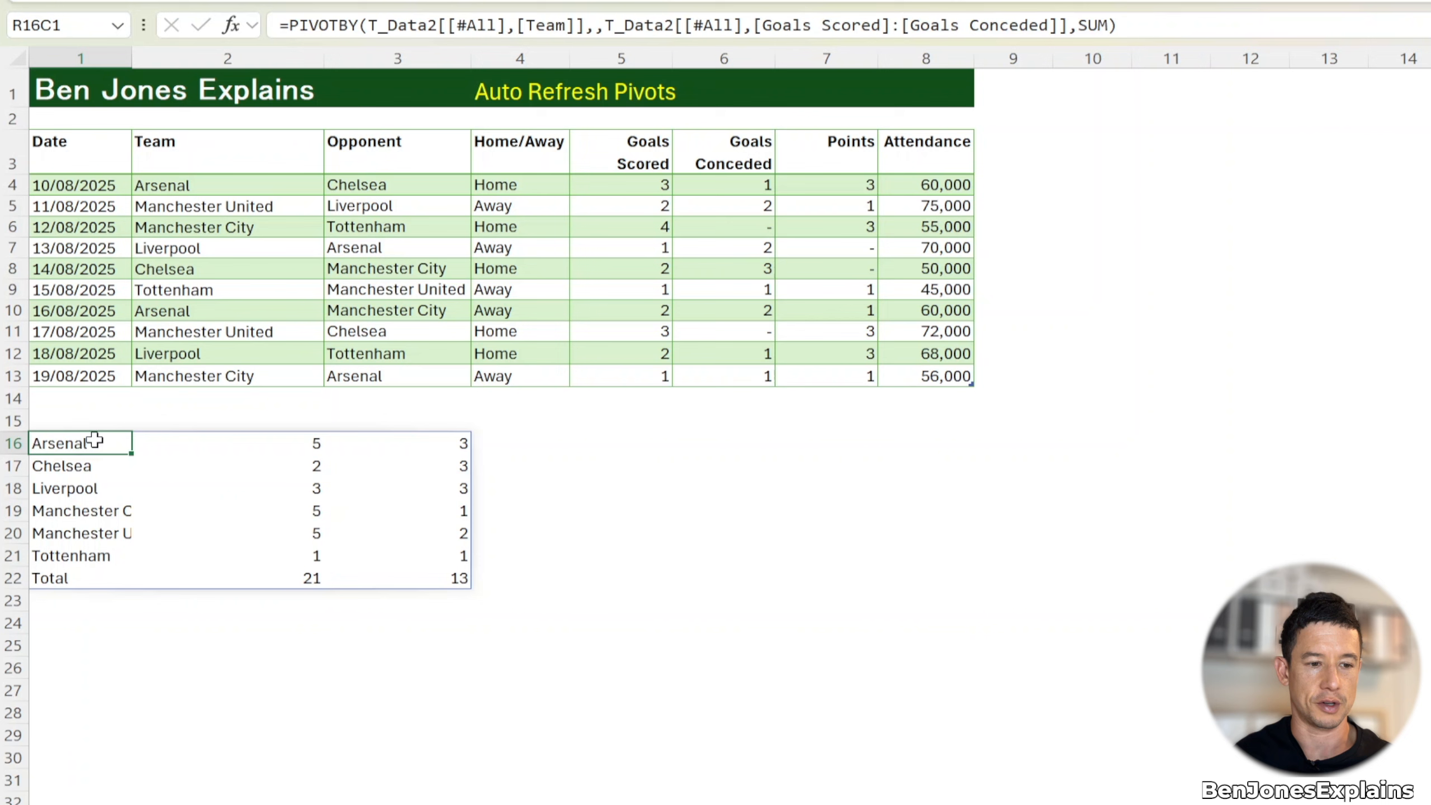
Add the field headers argument 3 (Yes and show) to the PIVOTBY formula in R16C1
{"action": "left_click", "coordinate": [406, 372]}
{"action": "left_click", "coordinate": [73, 439]}
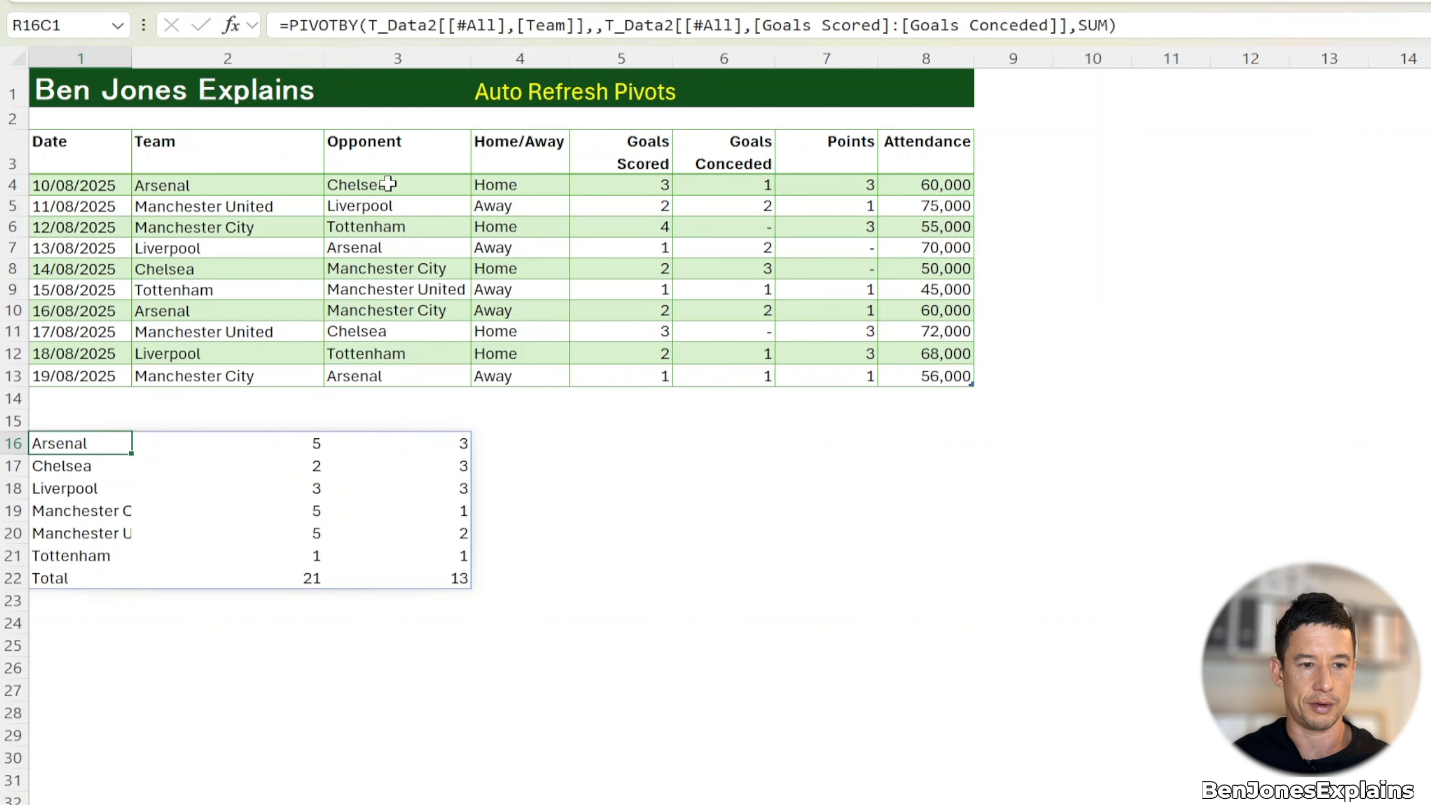
{"action": "left_click", "coordinate": [1138, 24]}
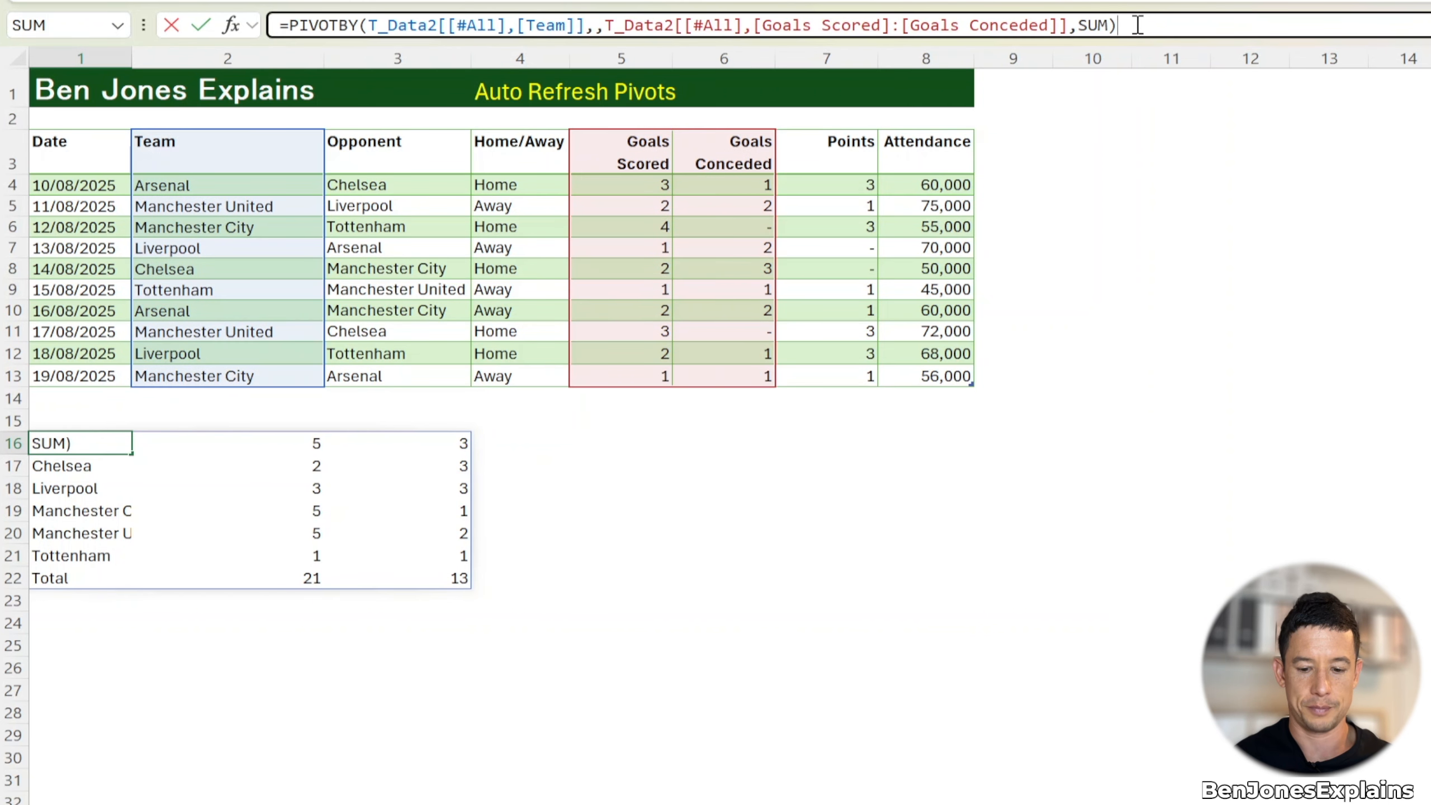
{"action": "key", "text": "BackSpace"}
{"action": "type", "text": ","}
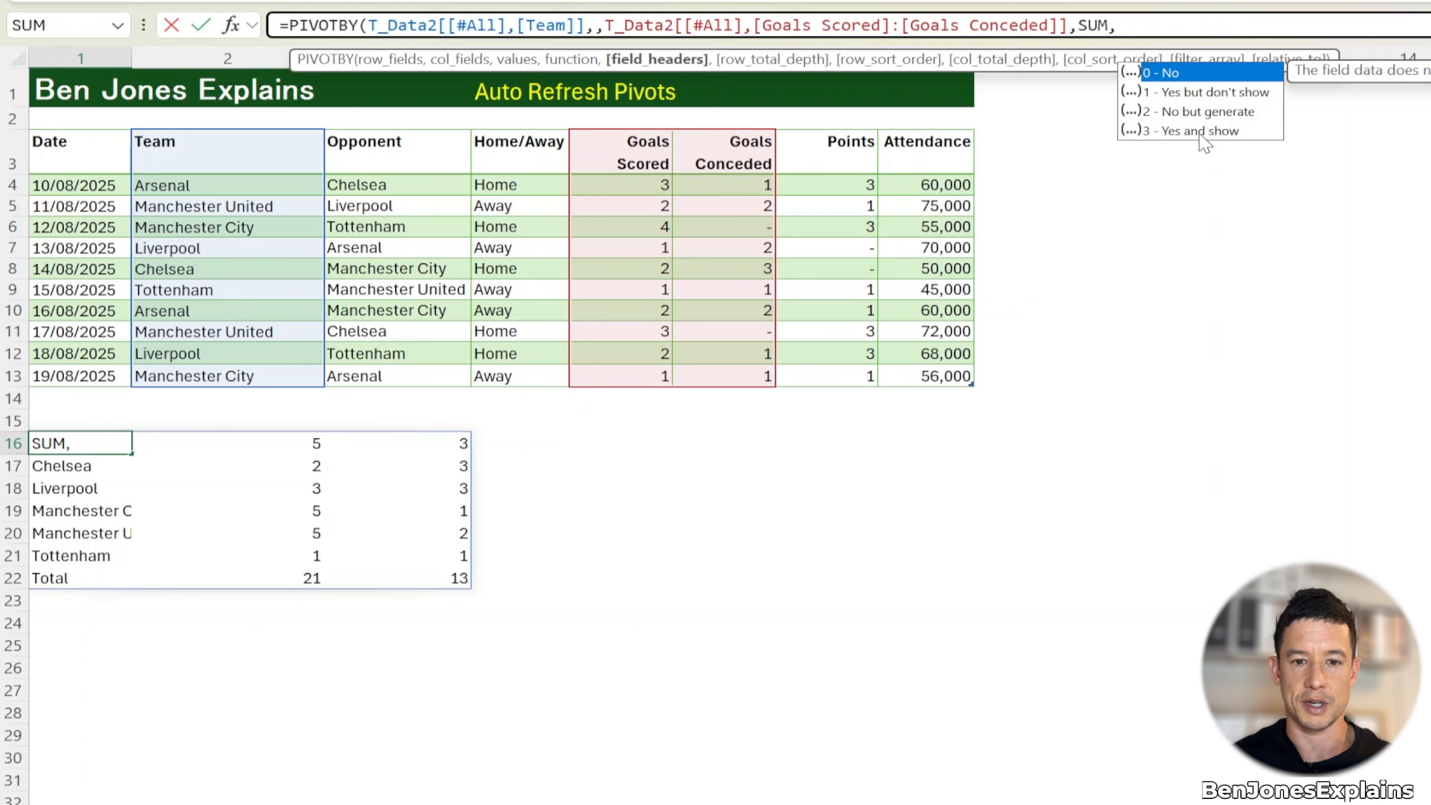
{"action": "key", "text": "Down"}
{"action": "key", "text": "Down"}
{"action": "key", "text": "Down"}
{"action": "key", "text": "Tab"}
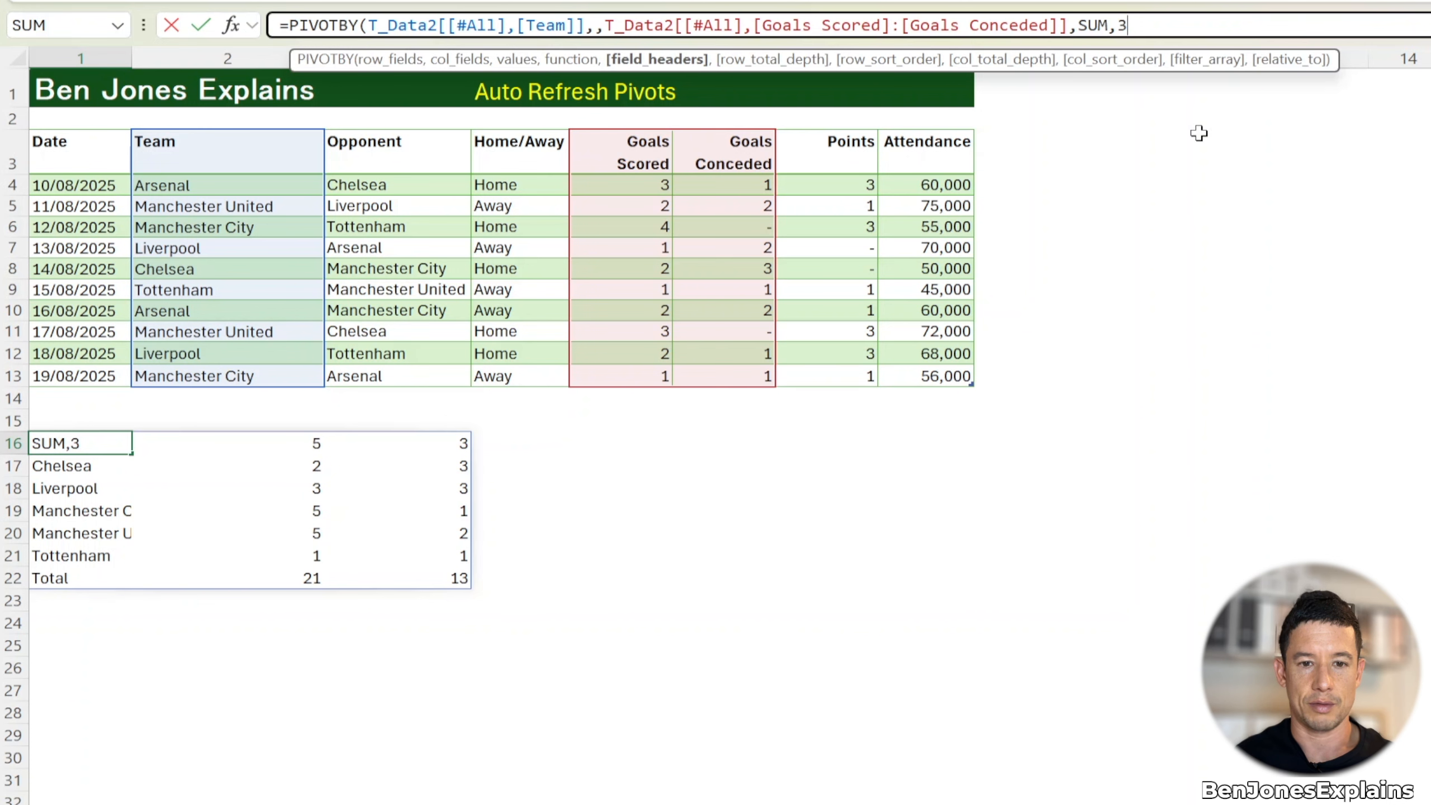
{"action": "type", "text": ")"}
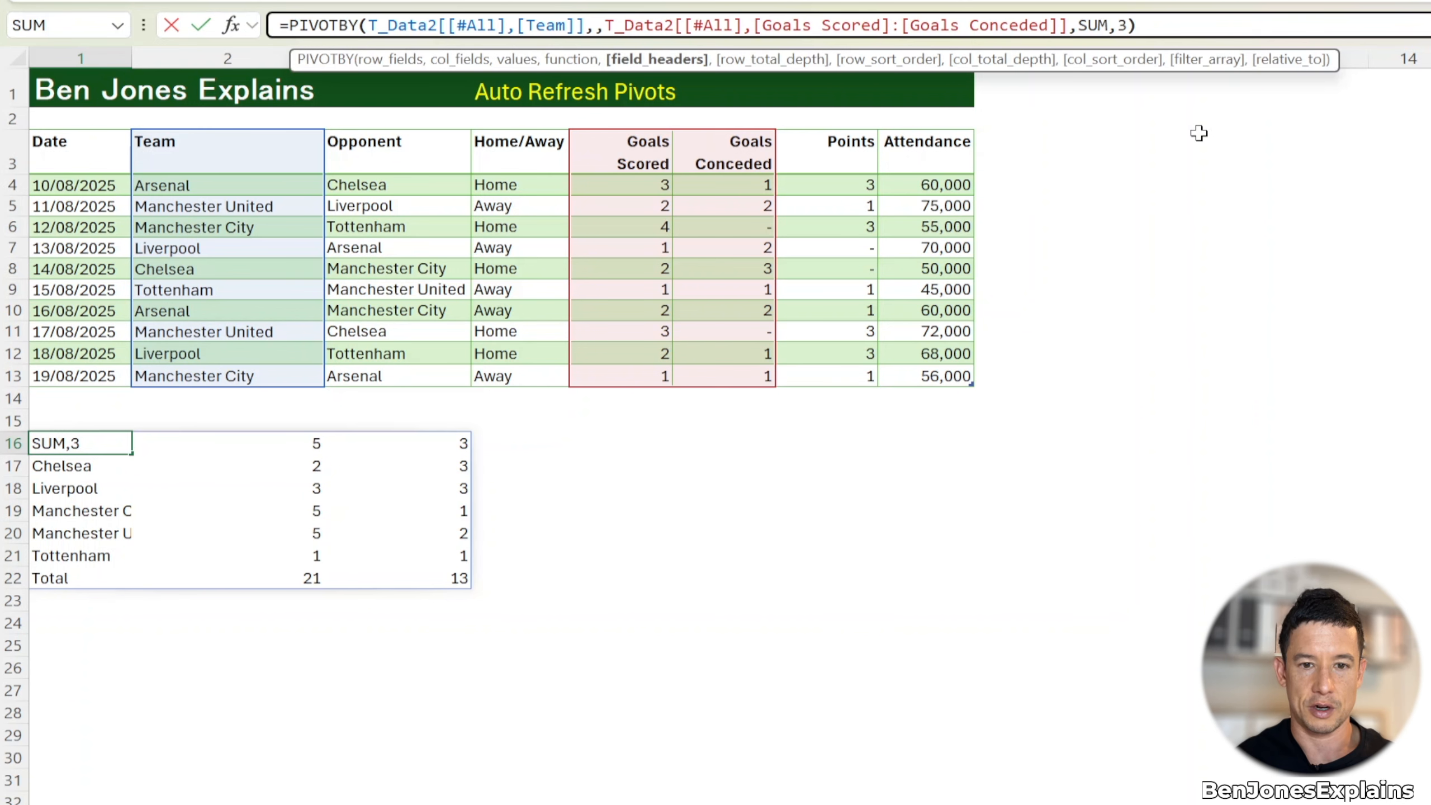
{"action": "key", "text": "Return"}
{"action": "key", "text": "Up"}
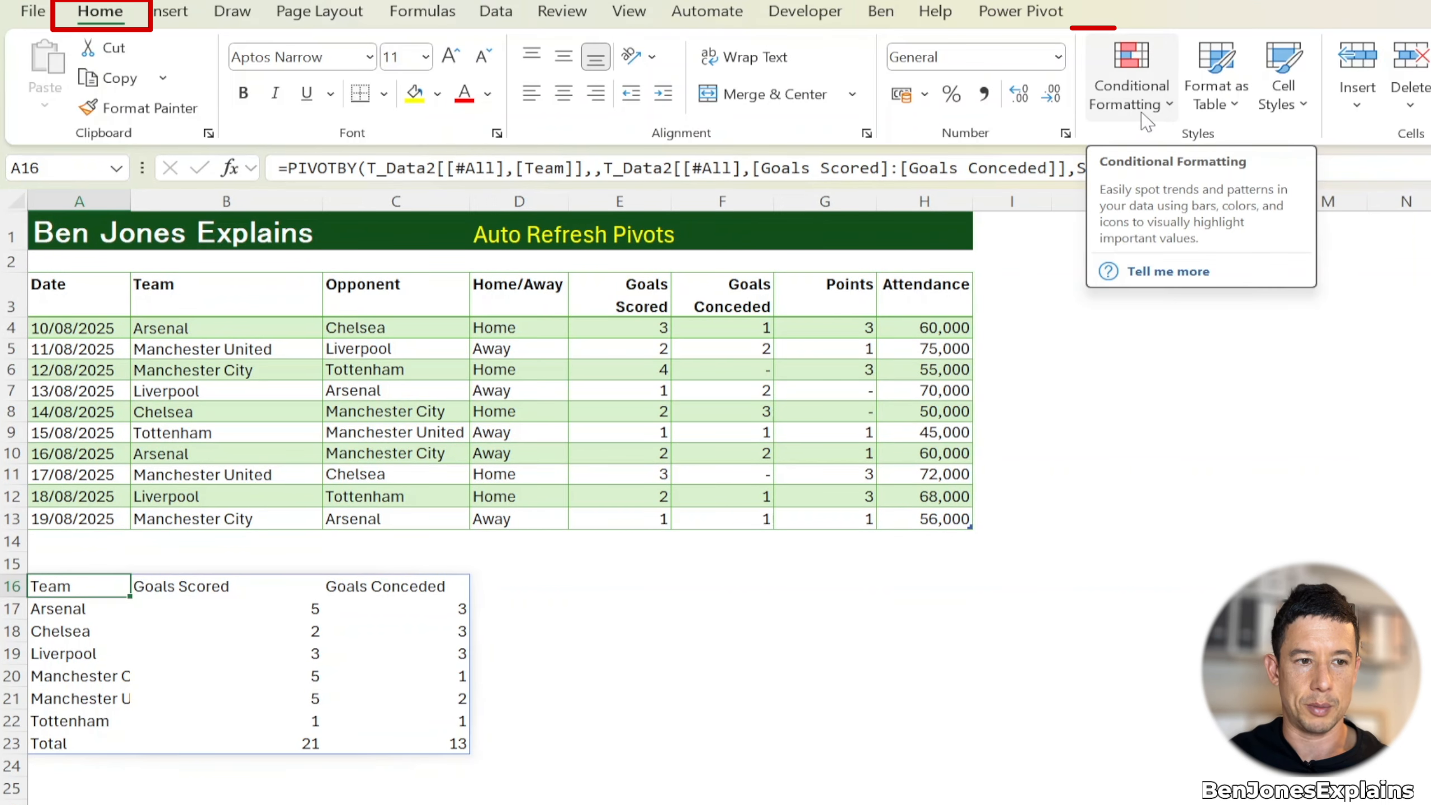
Start a new formula-based conditional formatting rule on A16 with the formula =A16<>""
{"action": "left_click", "coordinate": [1145, 119]}
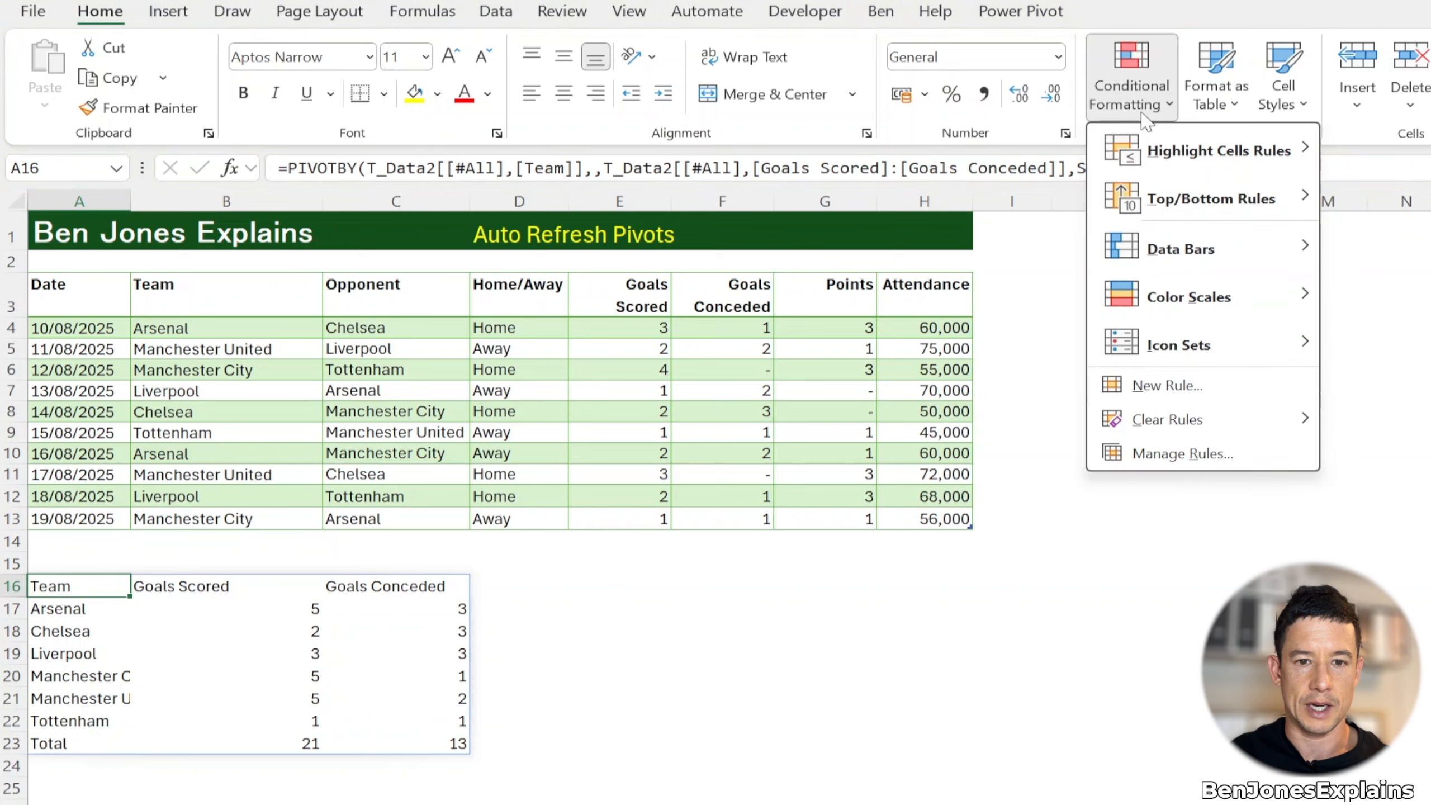
{"action": "left_click", "coordinate": [1227, 386]}
{"action": "left_click", "coordinate": [973, 291]}
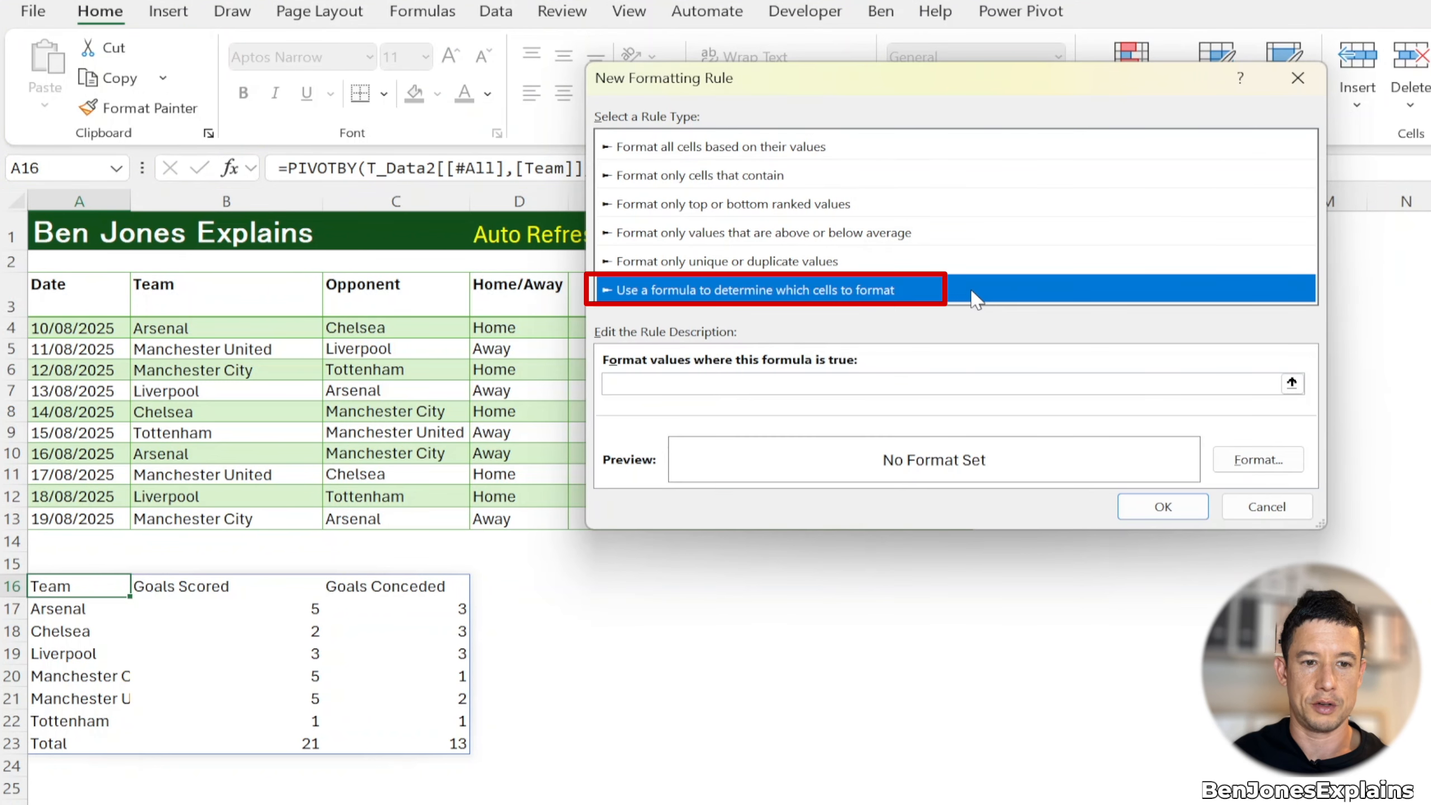
{"action": "left_click", "coordinate": [753, 386]}
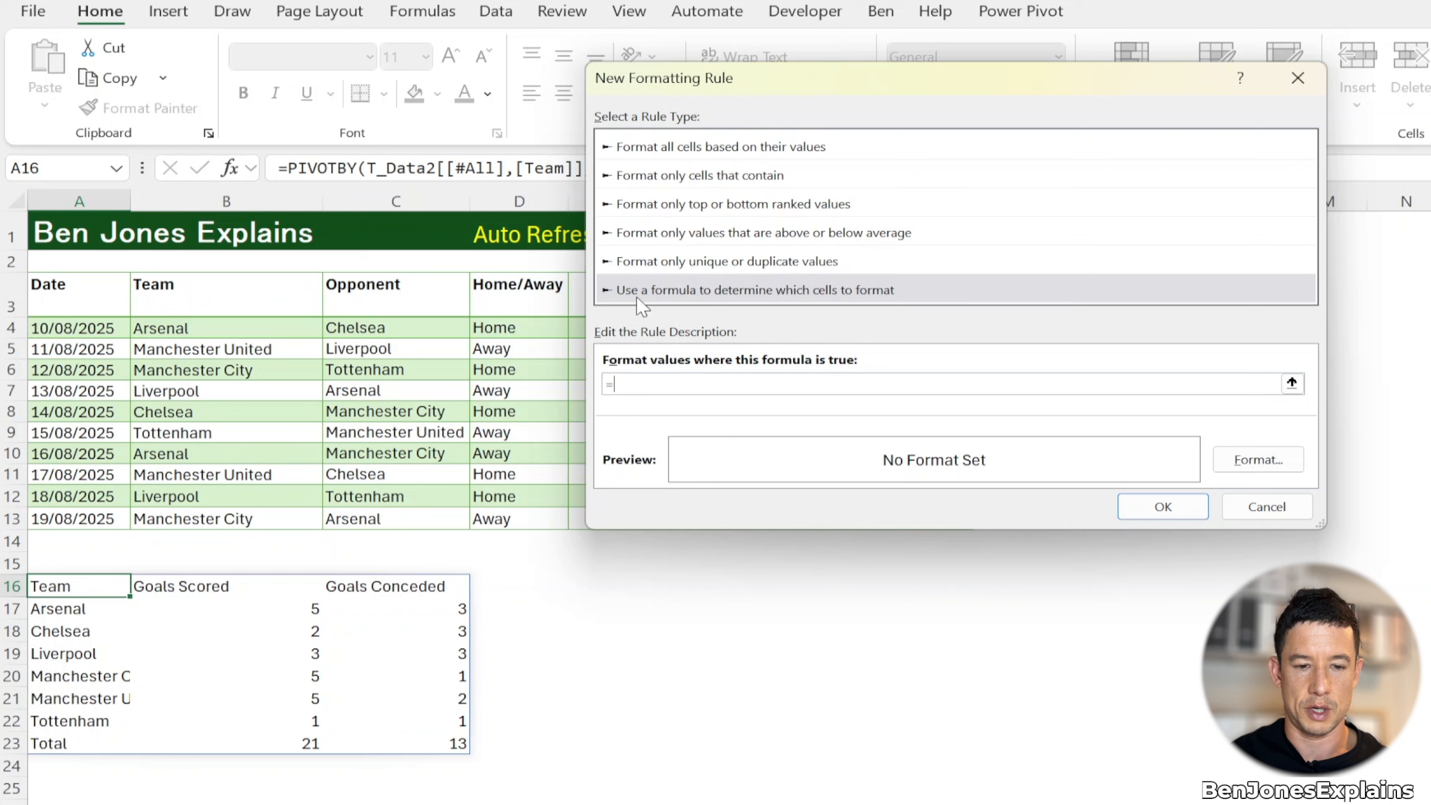
{"action": "left_click", "coordinate": [81, 588]}
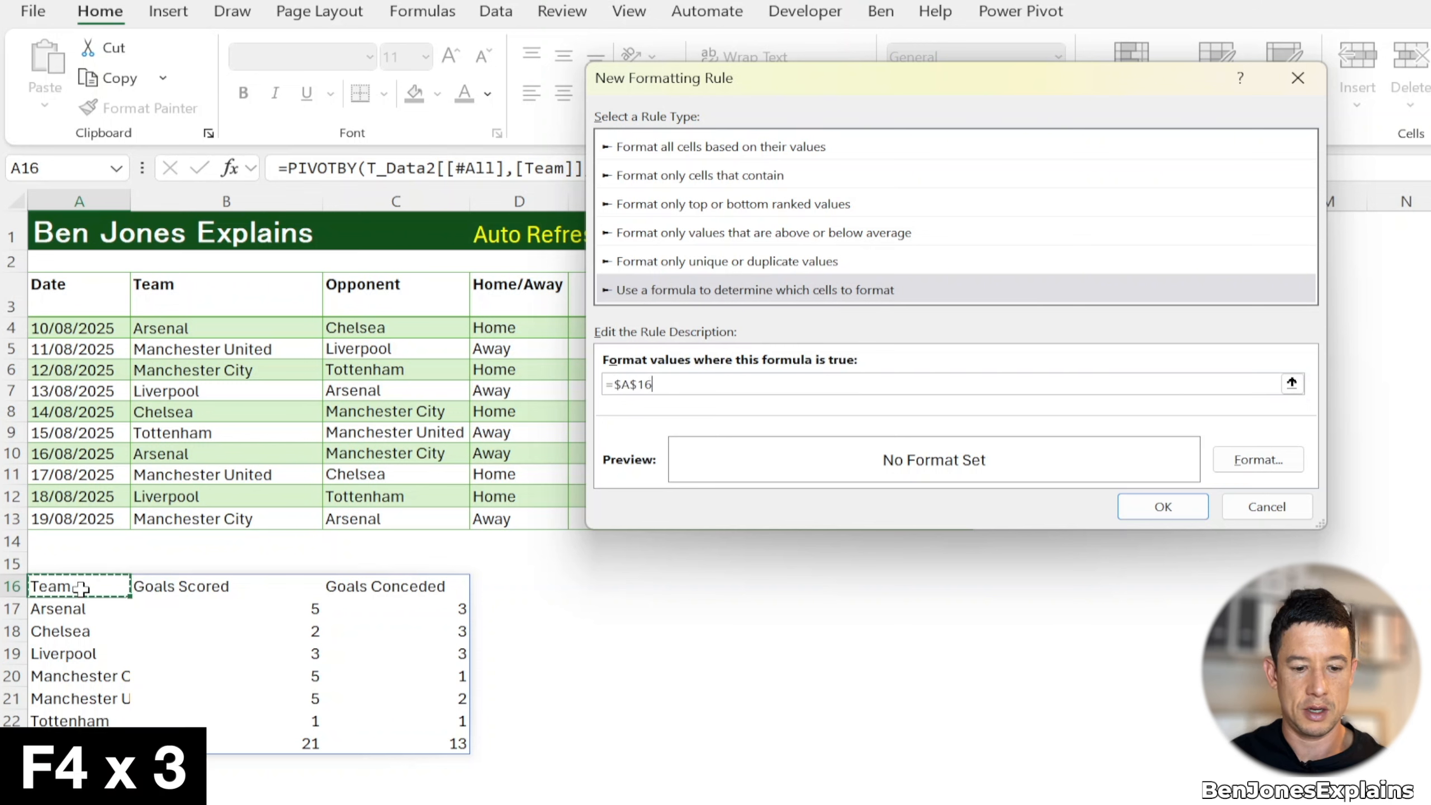
{"action": "key", "text": "F4"}
{"action": "key", "text": "F4"}
{"action": "key", "text": "F4"}
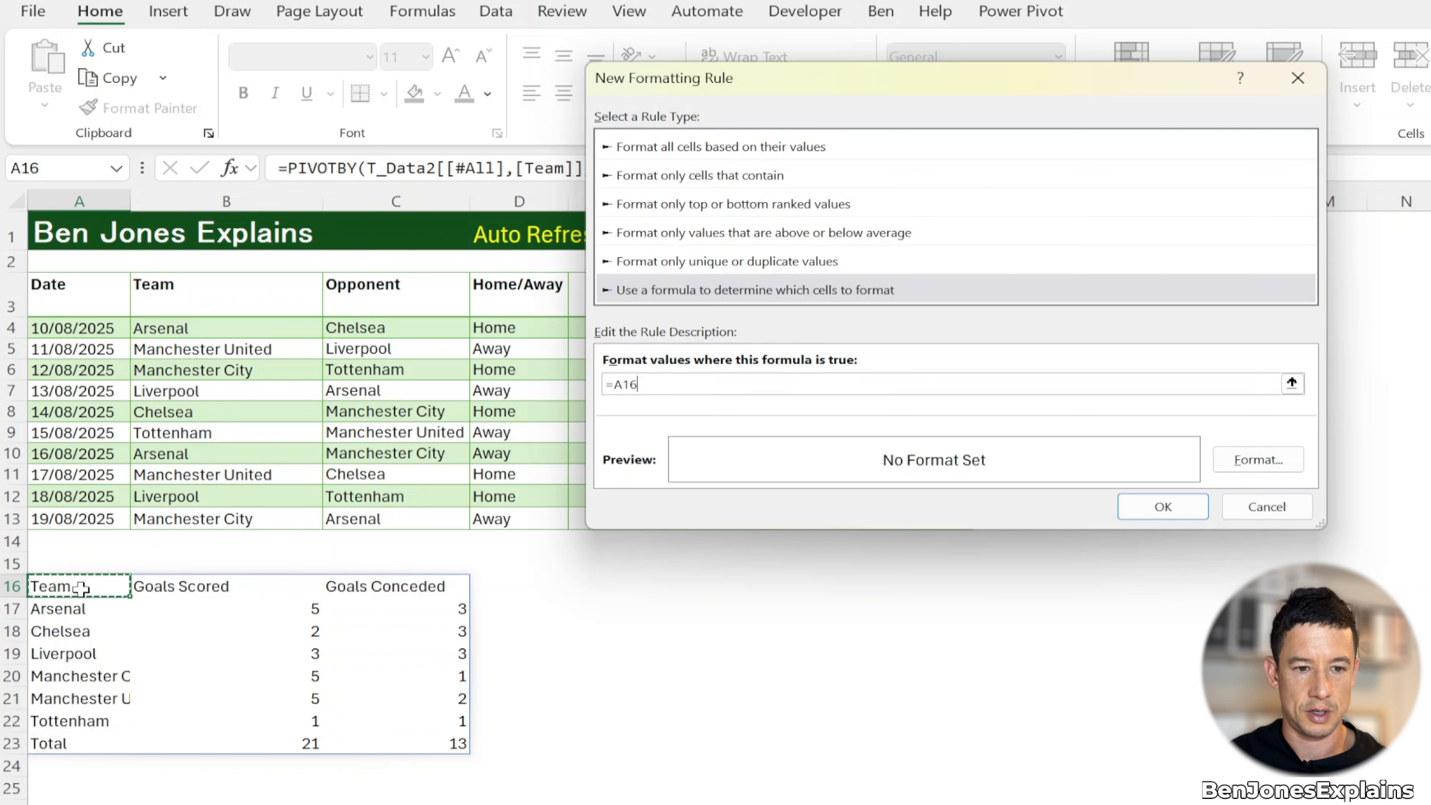
{"action": "type", "text": "<>"}
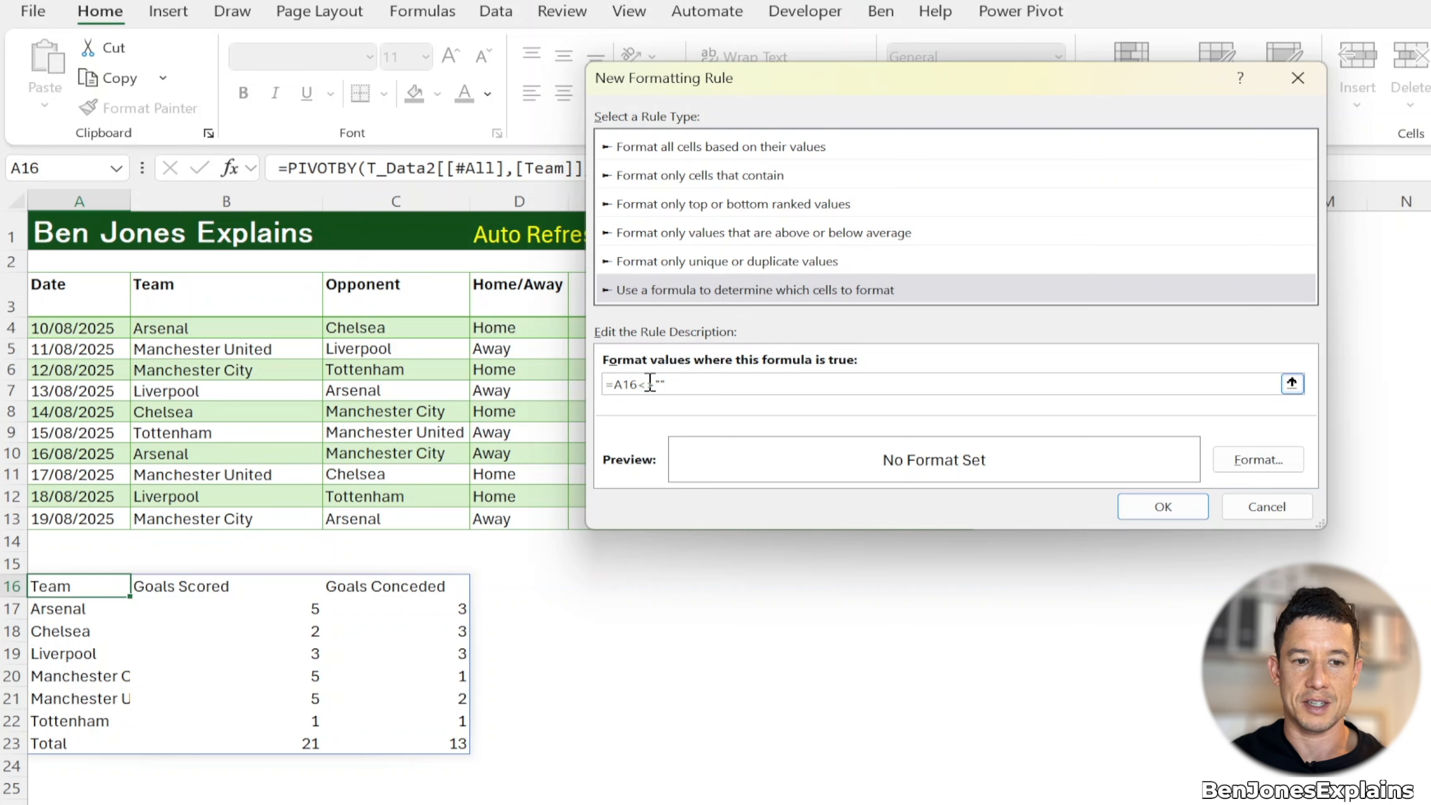
Give the new rule an outline border as its format and create the rule
{"action": "left_click", "coordinate": [1242, 459]}
{"action": "left_click", "coordinate": [996, 93]}
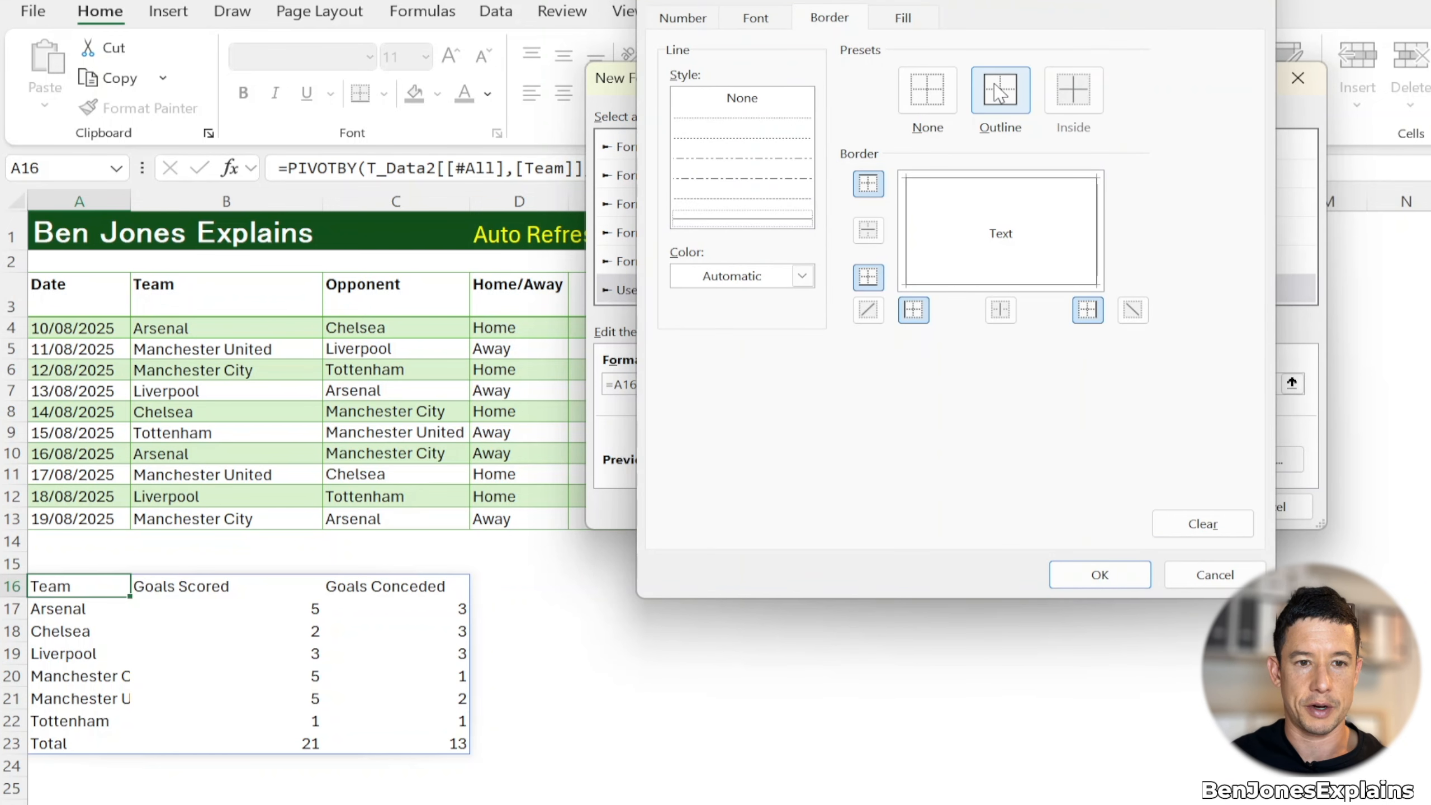
{"action": "left_click", "coordinate": [1075, 583]}
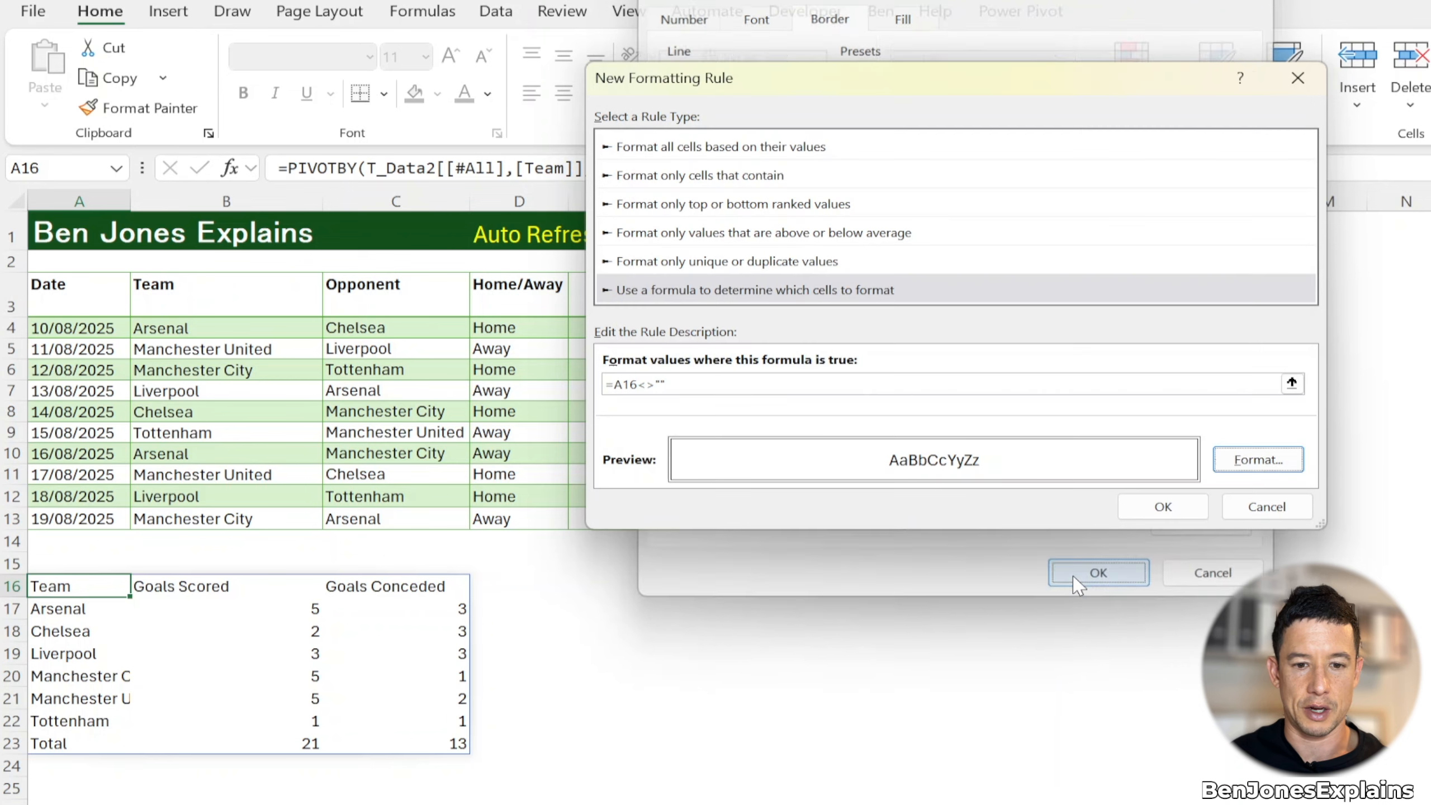
{"action": "left_click", "coordinate": [1169, 508]}
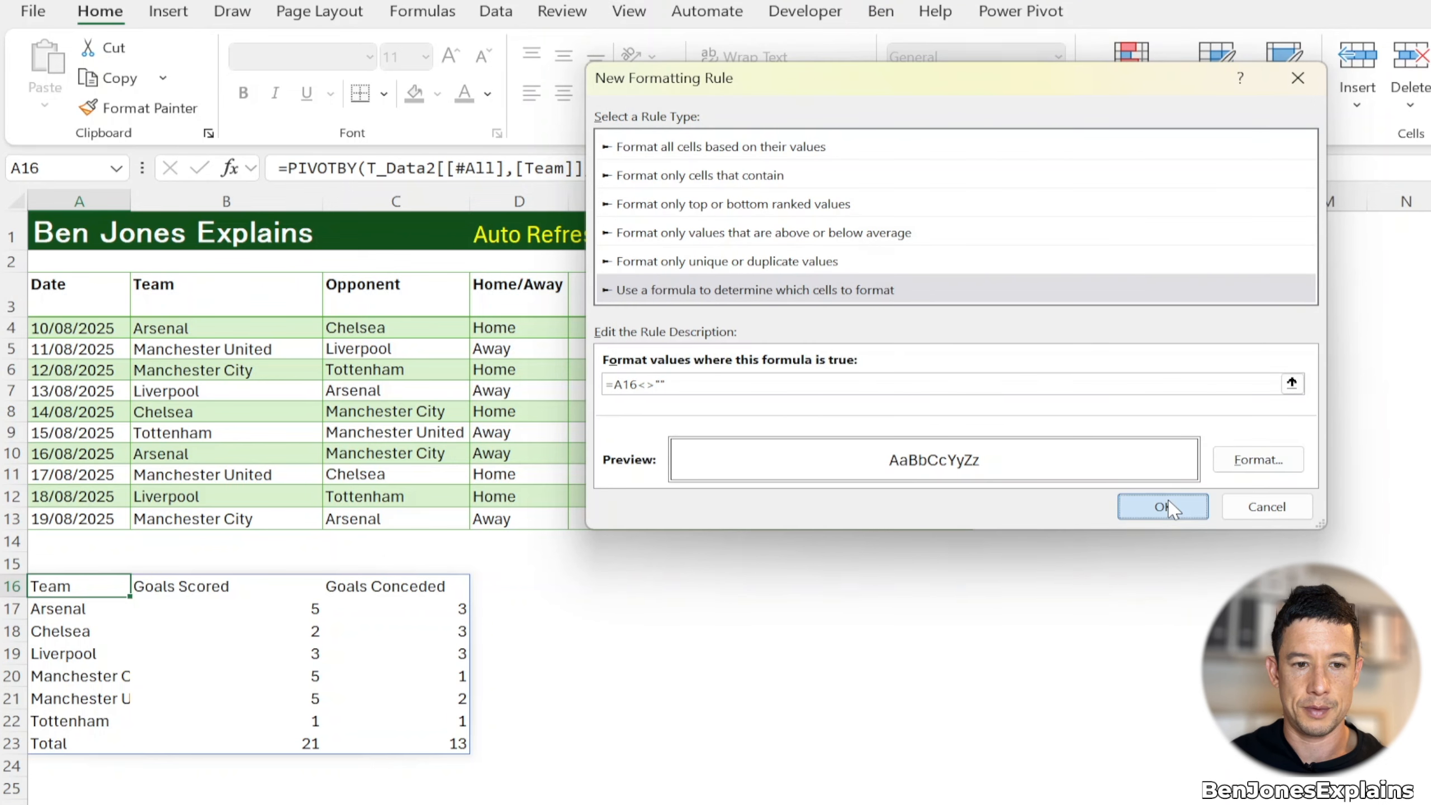
{"action": "left_click", "coordinate": [225, 802]}
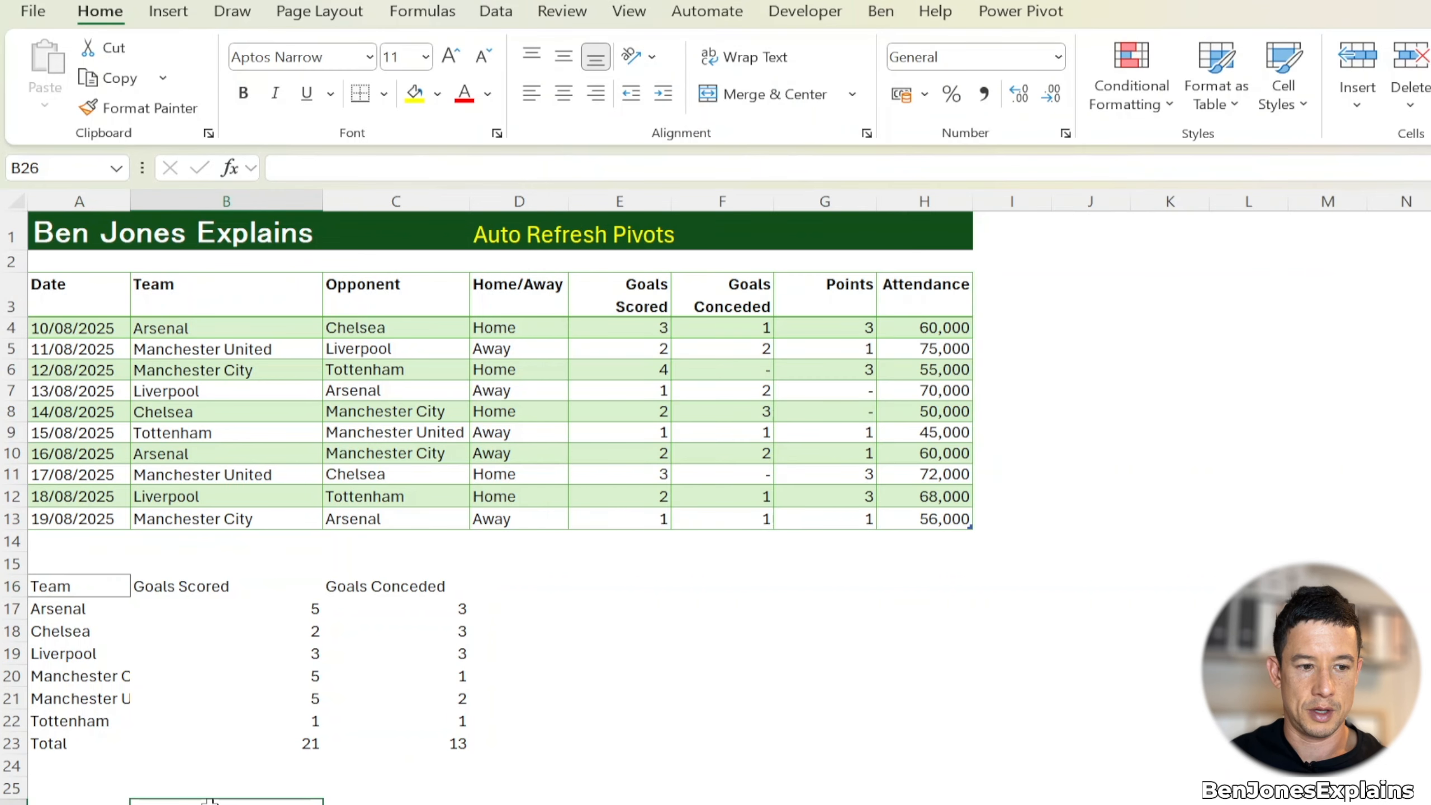
Change the border rule's applied range to the spill reference =$A$16# and apply it
{"action": "left_click", "coordinate": [84, 587]}
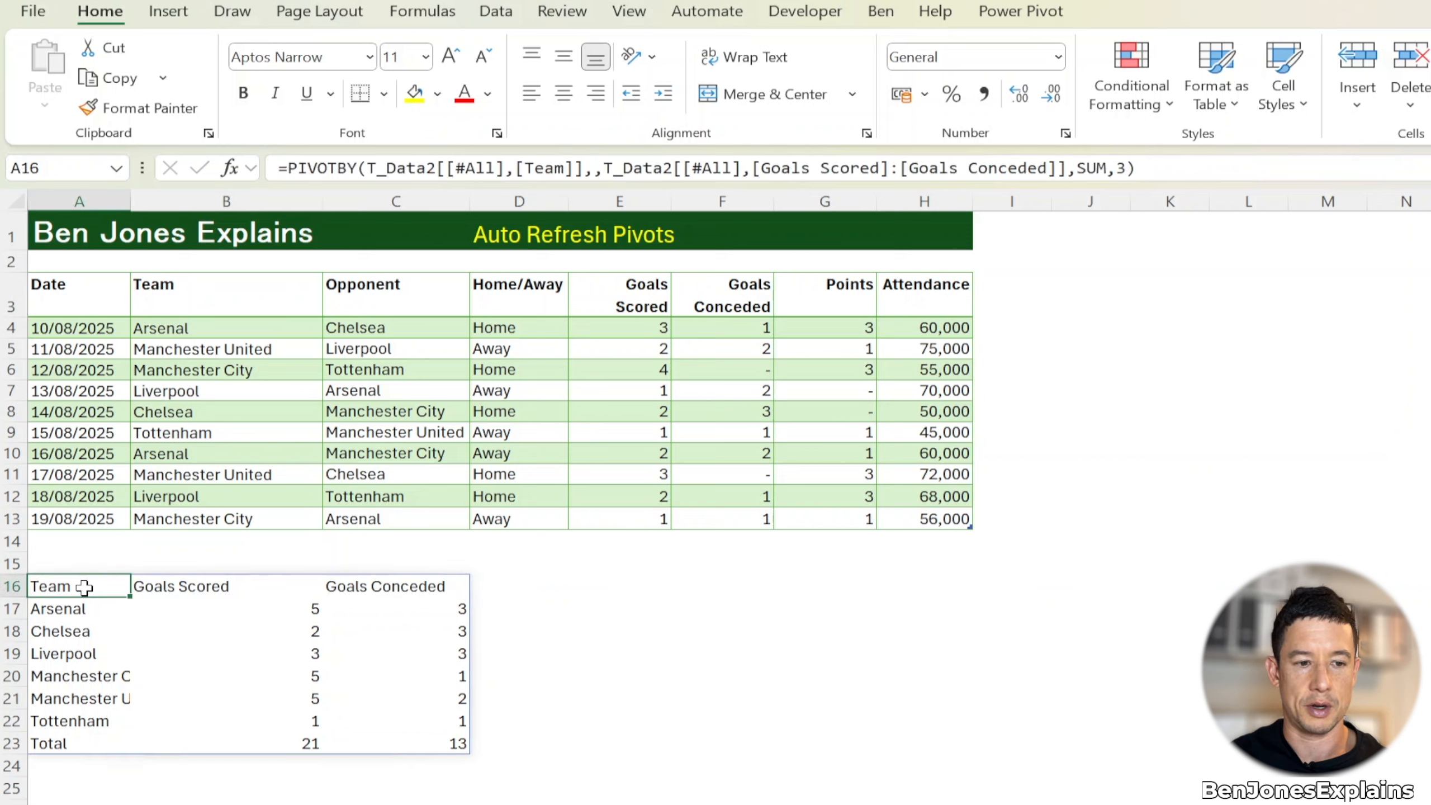
{"action": "left_click", "coordinate": [1141, 110]}
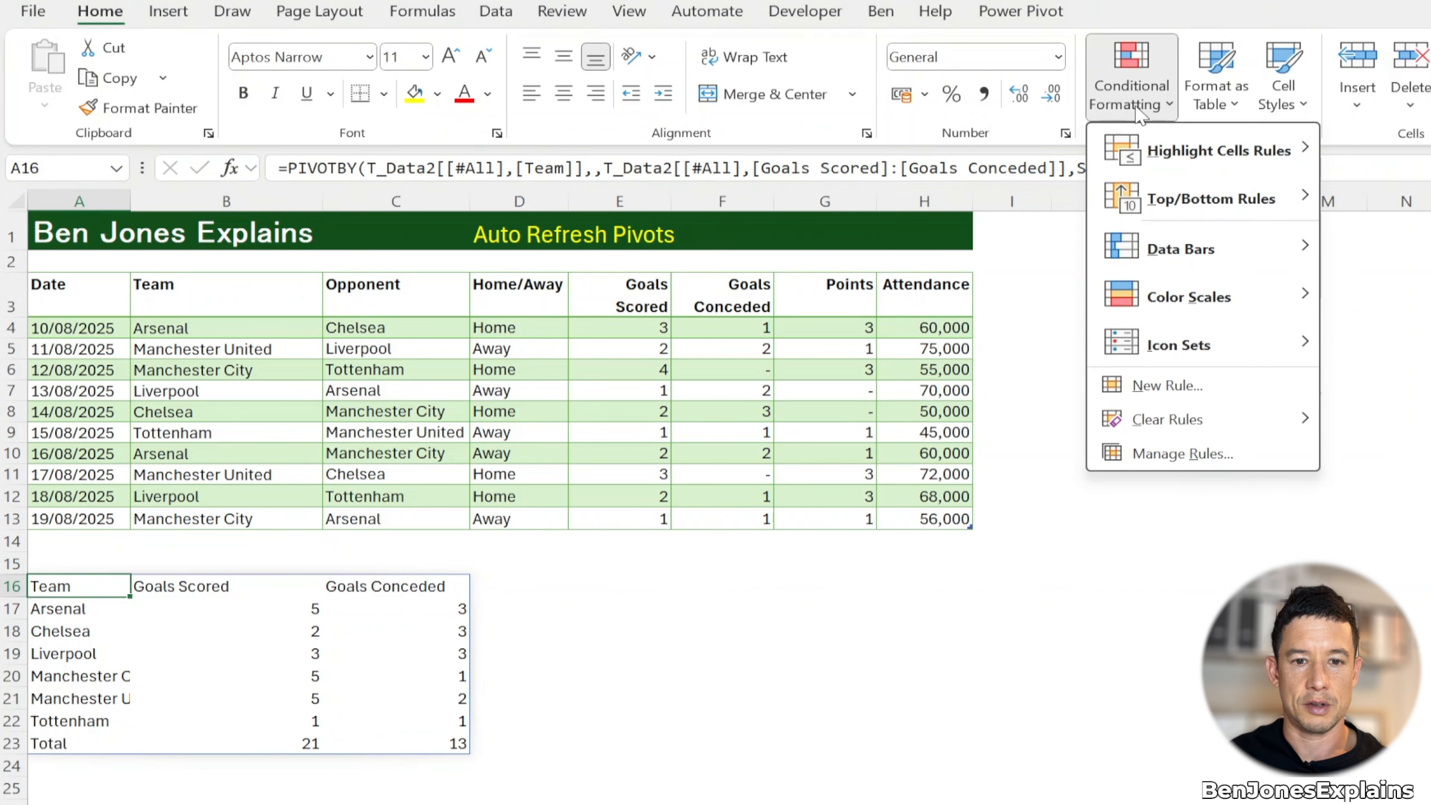
{"action": "left_click", "coordinate": [1170, 456]}
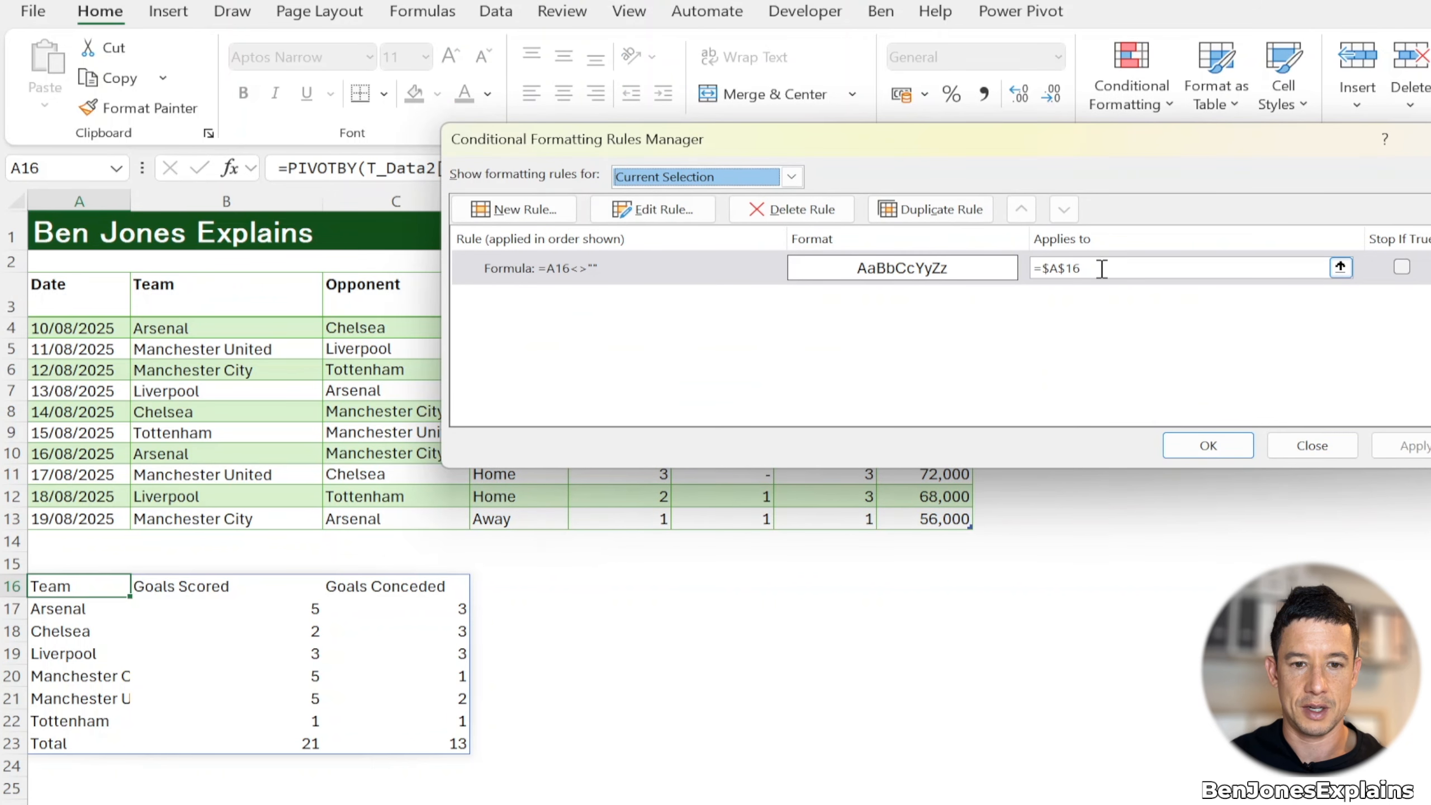
{"action": "left_click_drag", "start_coordinate": [1101, 269], "coordinate": [1031, 268]}
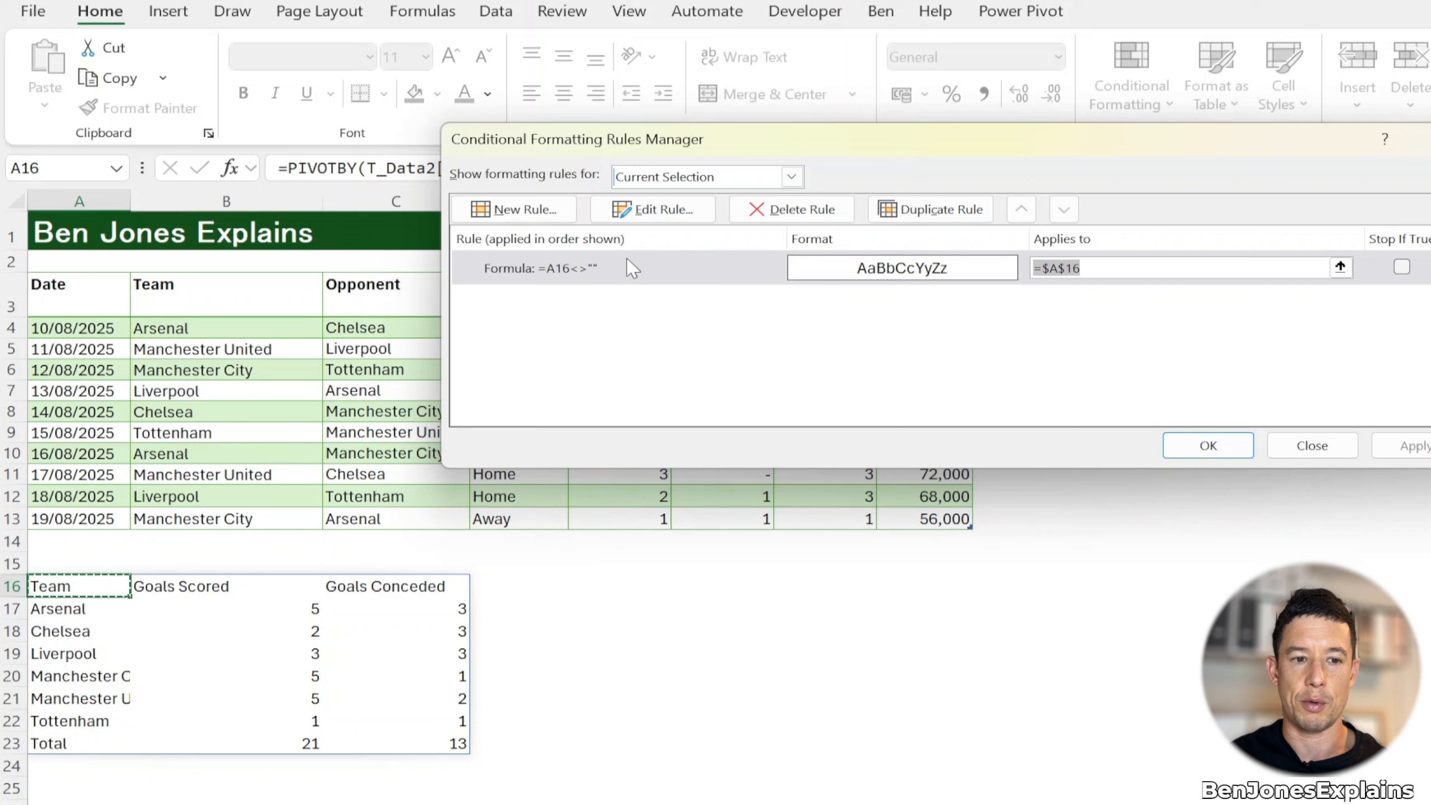
{"action": "left_click", "coordinate": [67, 585]}
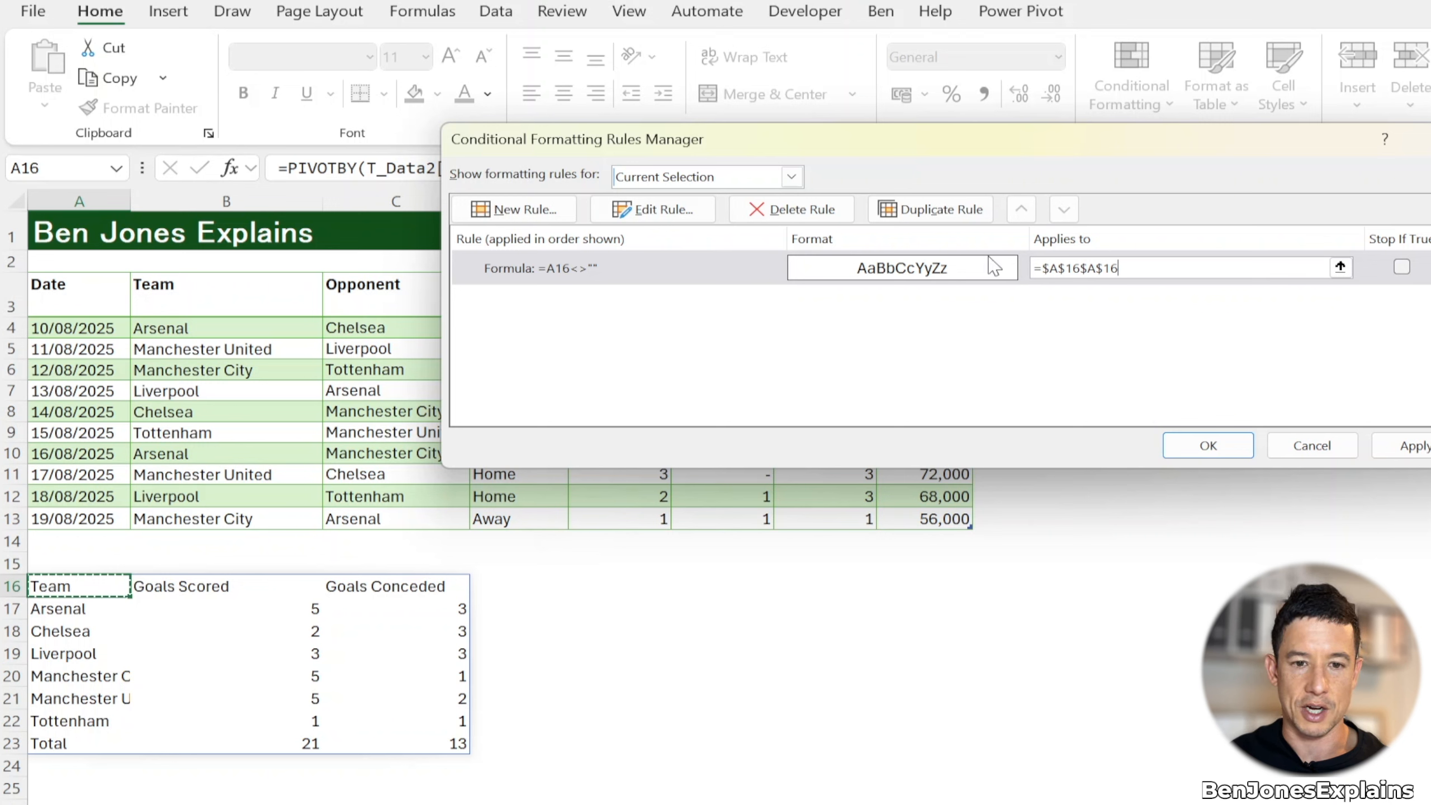
{"action": "left_click_drag", "start_coordinate": [1080, 268], "coordinate": [1184, 274]}
{"action": "type", "text": "#"}
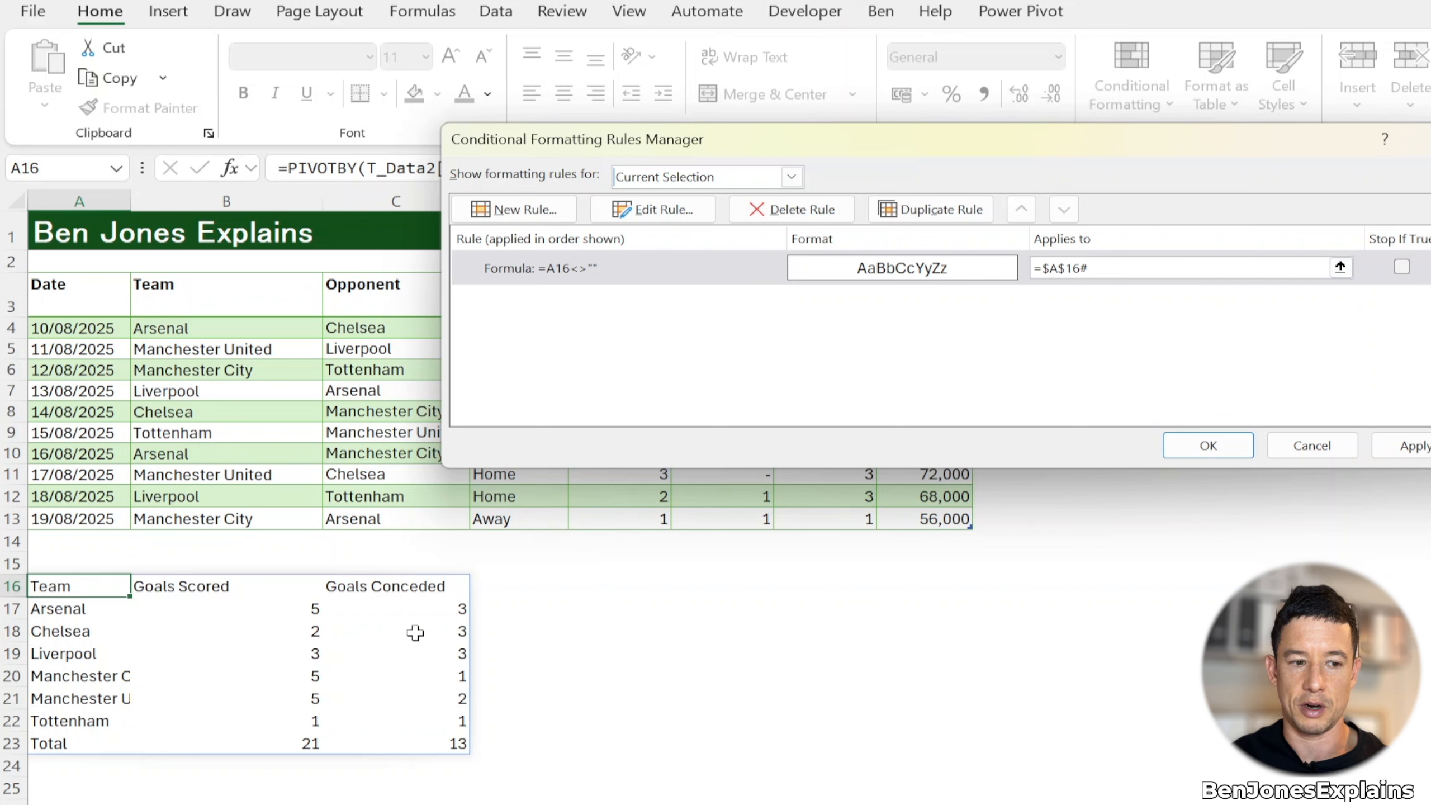
{"action": "left_click", "coordinate": [1427, 456]}
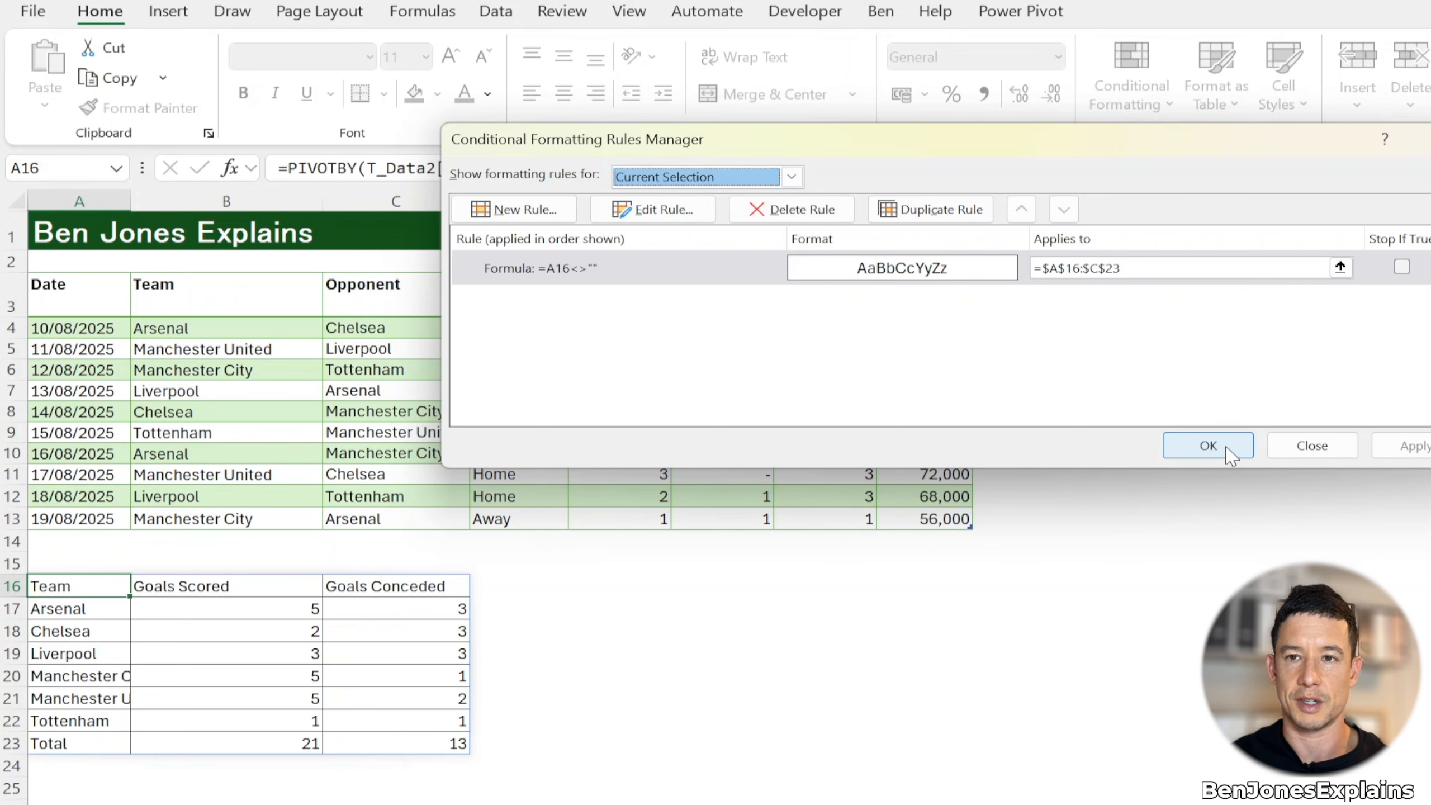
{"action": "left_click", "coordinate": [1207, 446]}
Enter "Test" as a new team in B14 directly beneath the match table and check the PIVOTBY summary's borders down to the Total row
{"action": "left_click", "coordinate": [199, 539]}
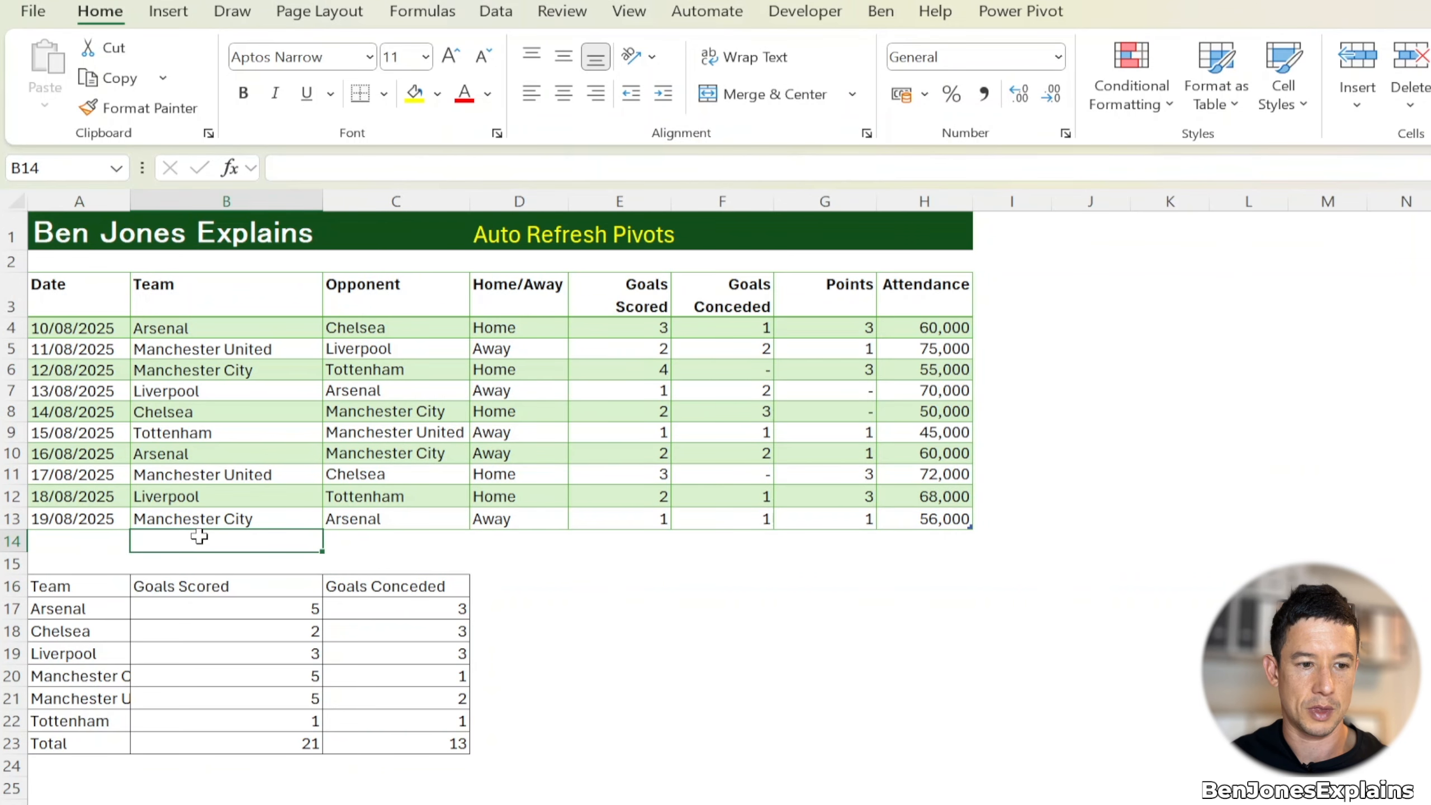
{"action": "type", "text": "test"}
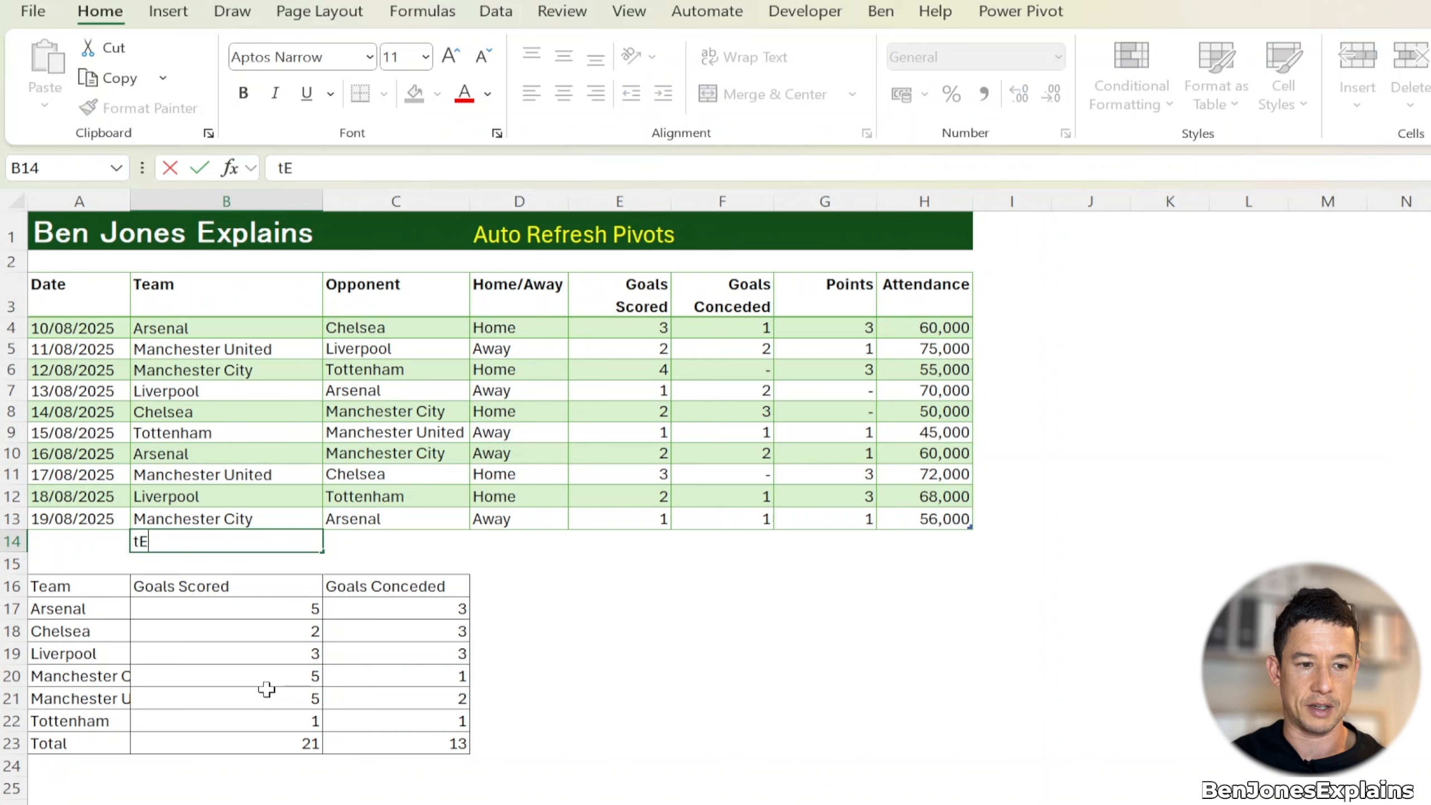
{"action": "key", "text": "BackSpace"}
{"action": "key", "text": "BackSpace"}
{"action": "key", "text": "BackSpace"}
{"action": "key", "text": "BackSpace"}
{"action": "type", "text": "Test"}
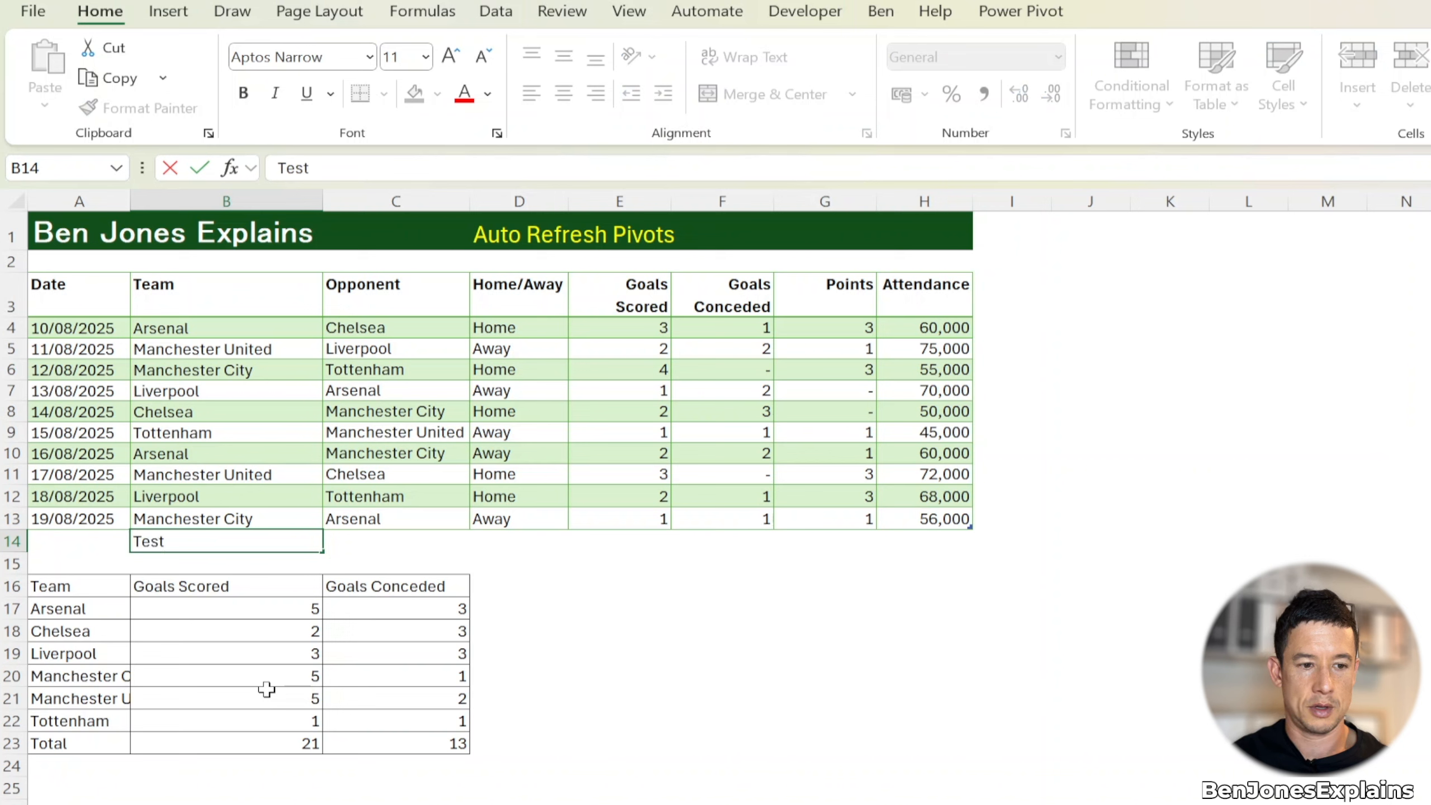
{"action": "key", "text": "Return"}
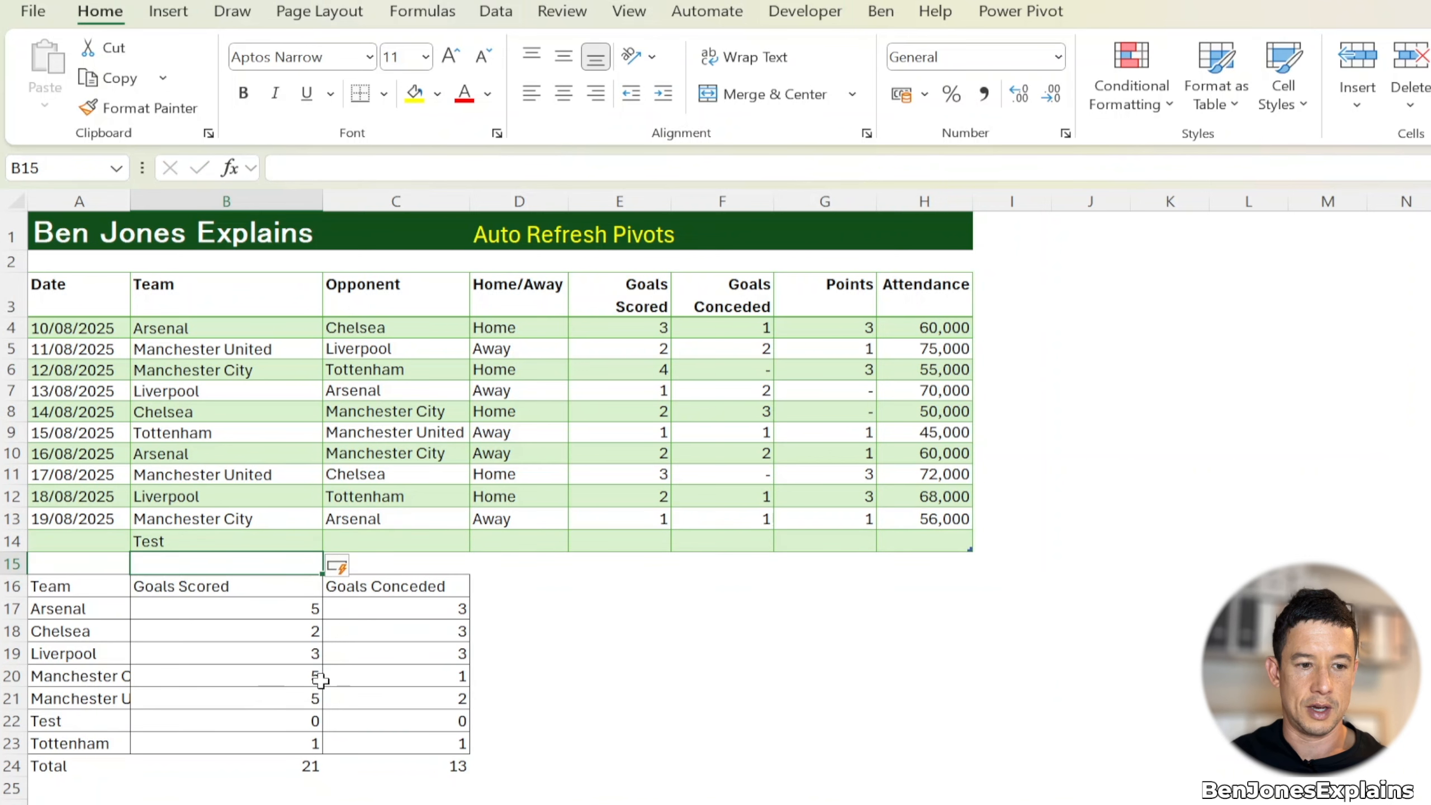
{"action": "left_click", "coordinate": [128, 722]}
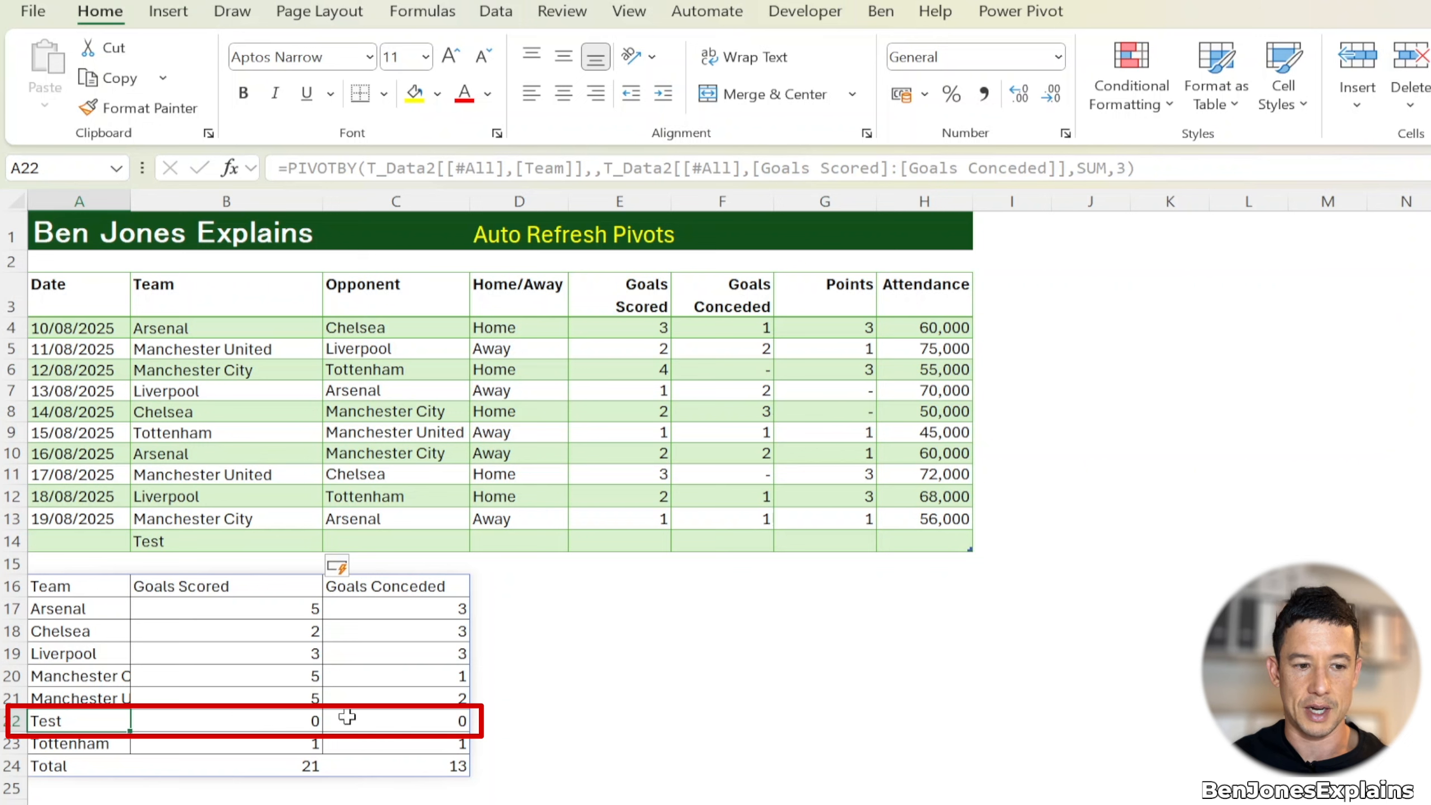
{"action": "left_click", "coordinate": [92, 761]}
{"action": "left_click", "coordinate": [90, 789]}
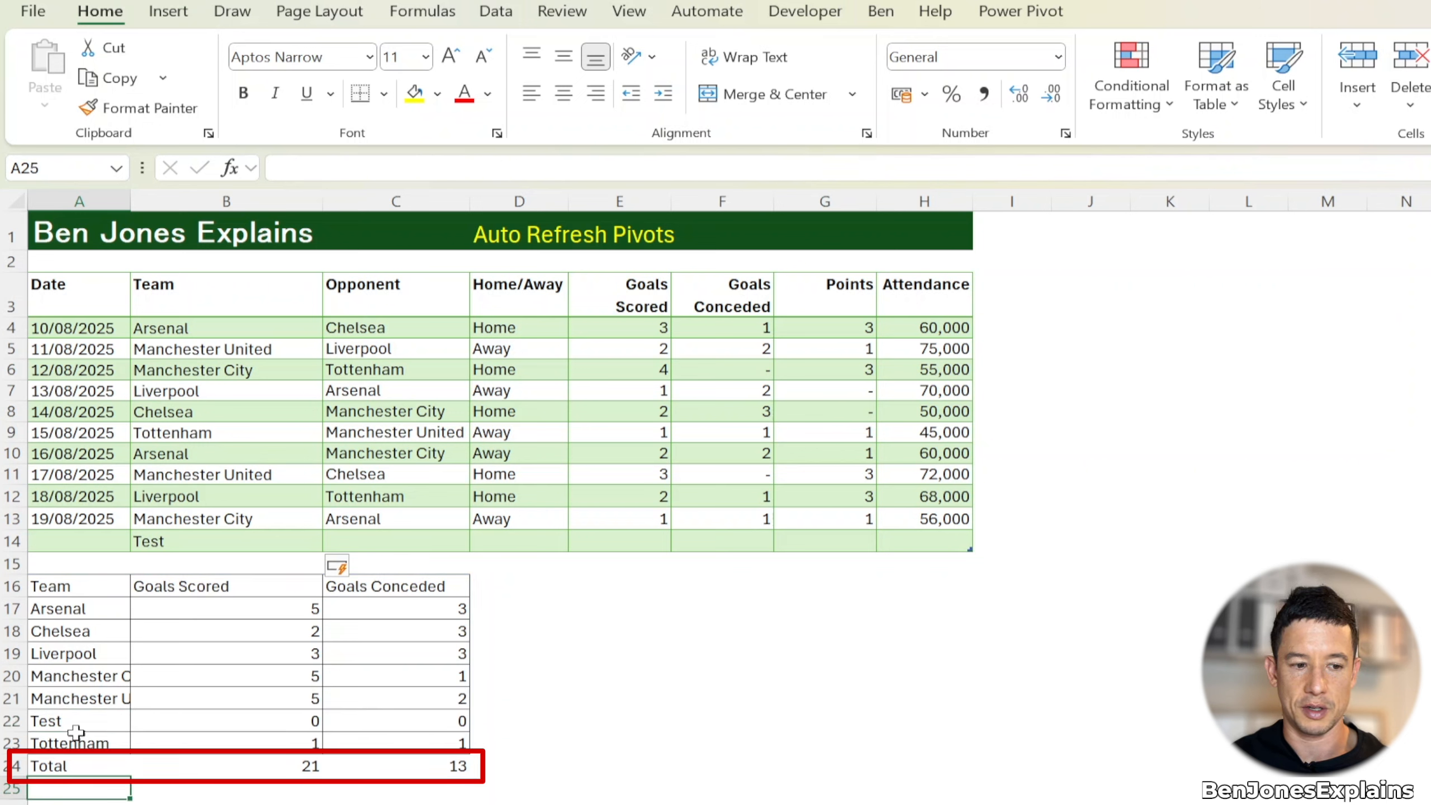
{"action": "scroll", "coordinate": [215, 551], "scroll_direction": "down", "scroll_amount": 1}
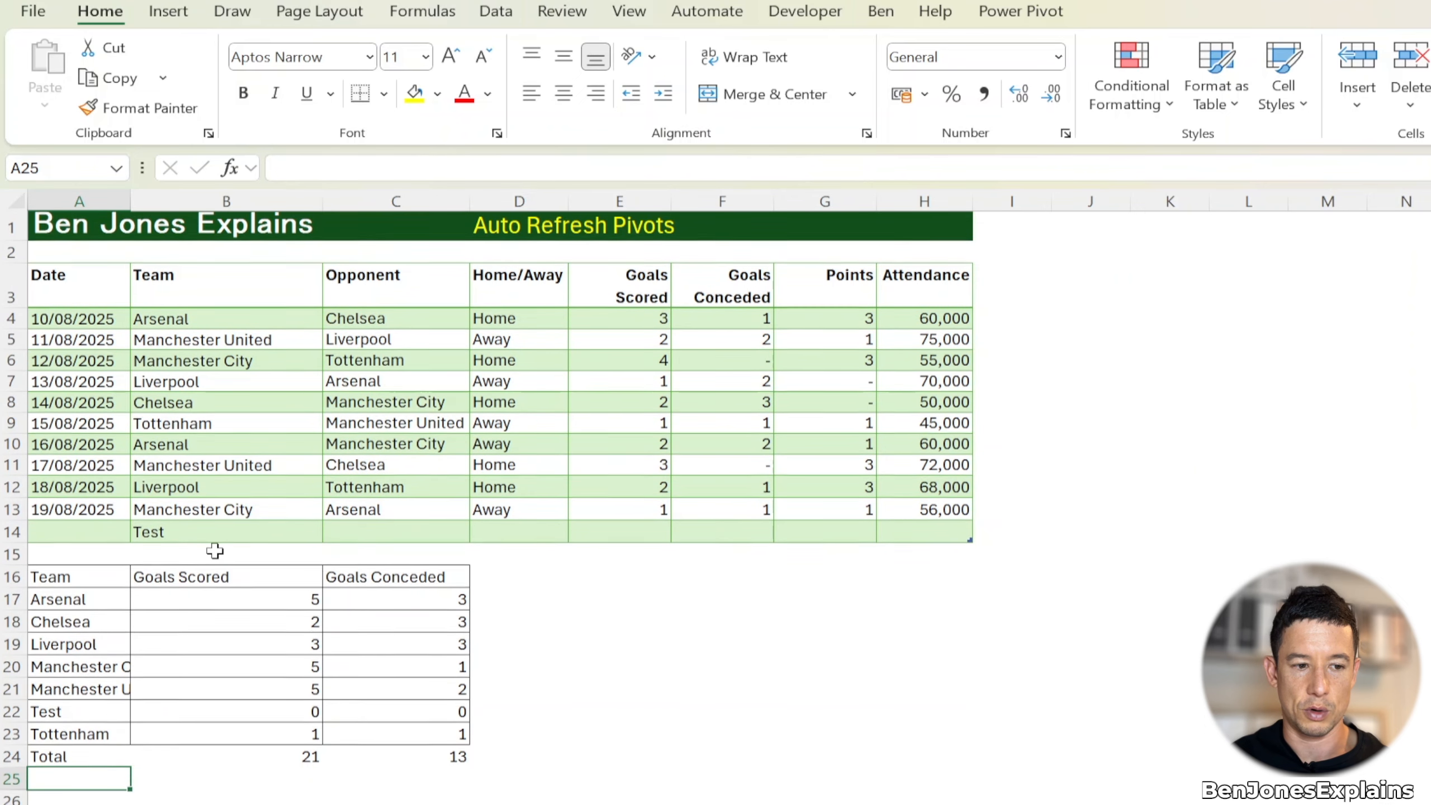
{"action": "scroll", "coordinate": [214, 551], "scroll_direction": "up", "scroll_amount": 1}
Display the rules for This Worksheet and extend the border rule's applied range to =$A$16:$C$500
{"action": "left_click", "coordinate": [1138, 102]}
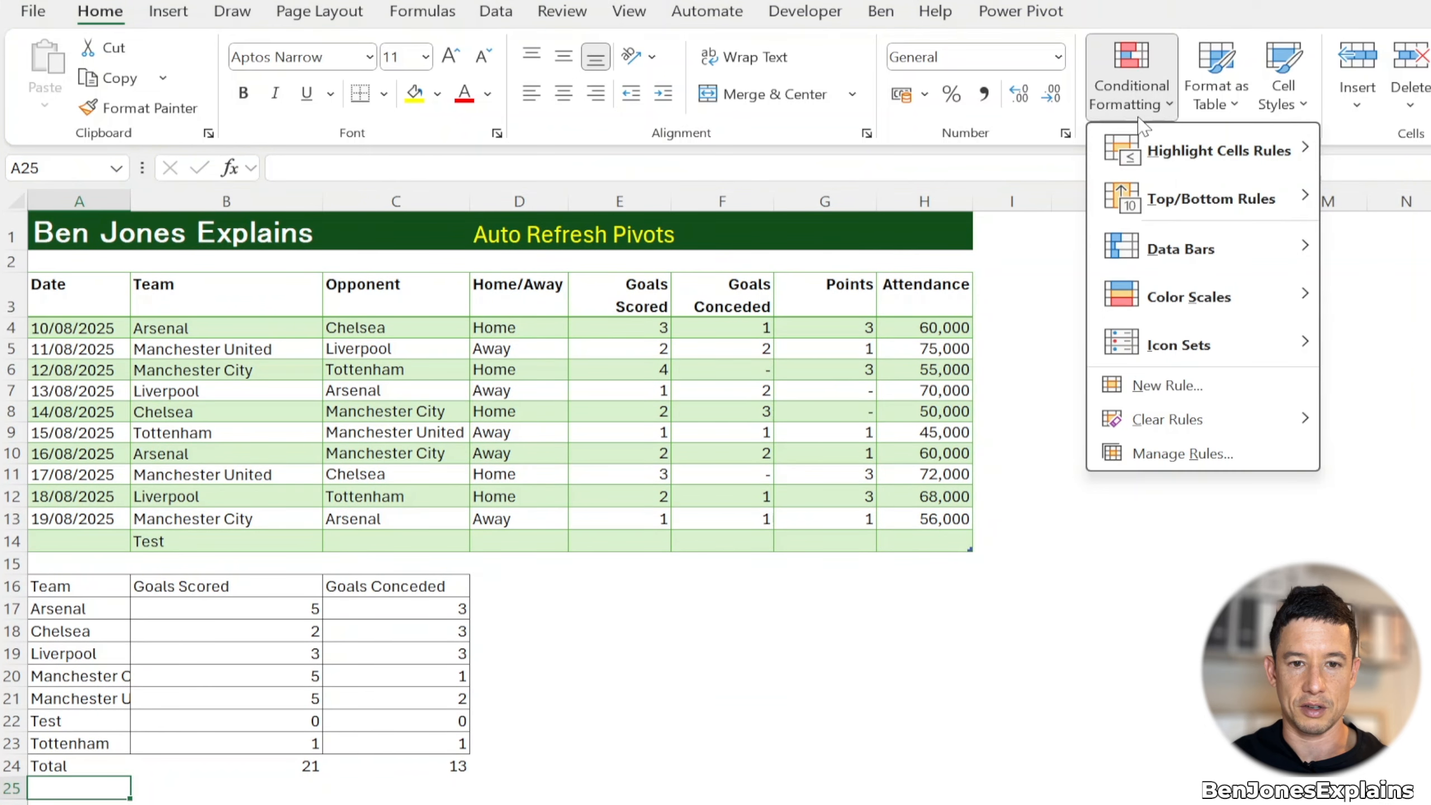
{"action": "left_click", "coordinate": [1162, 454]}
{"action": "left_click", "coordinate": [791, 178]}
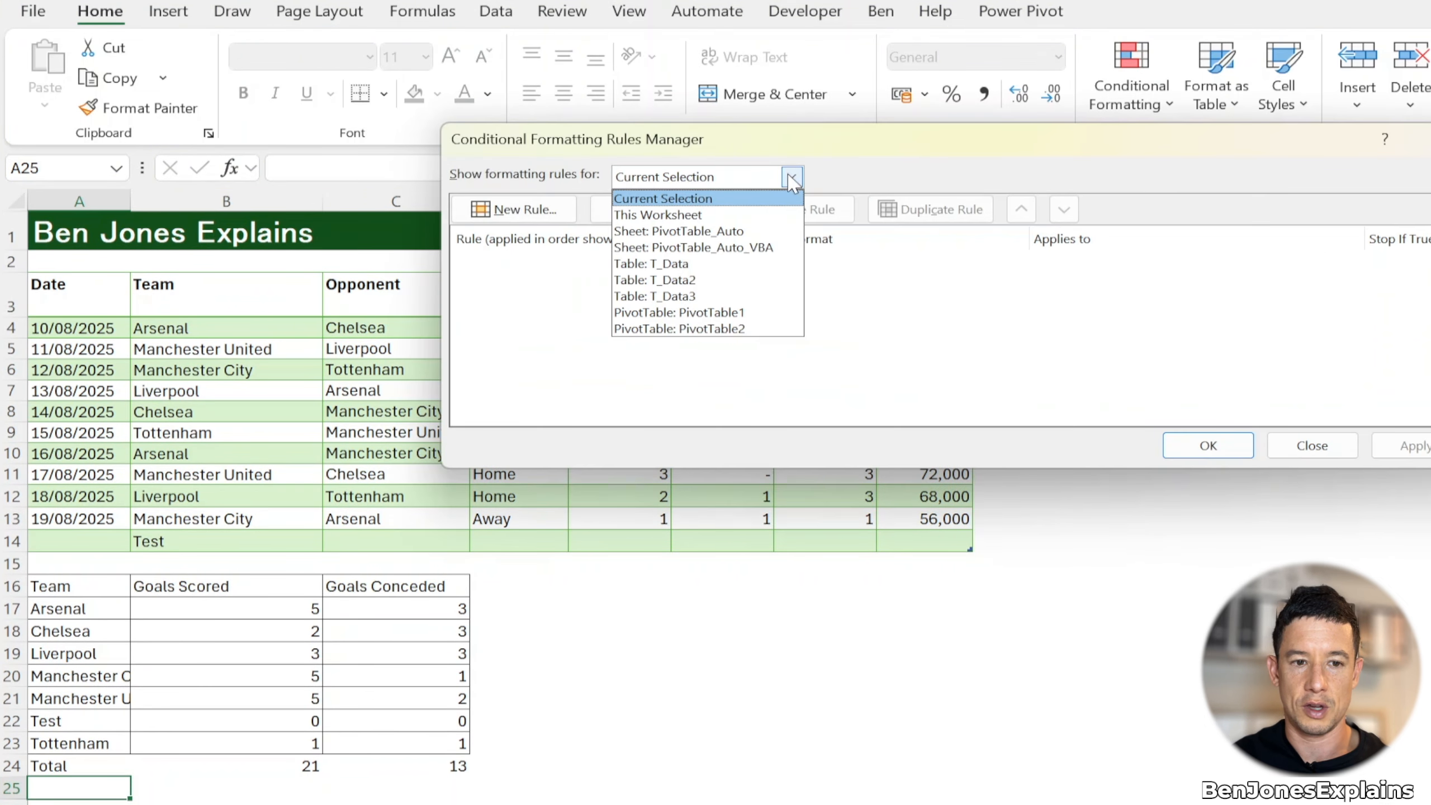
{"action": "left_click", "coordinate": [761, 213]}
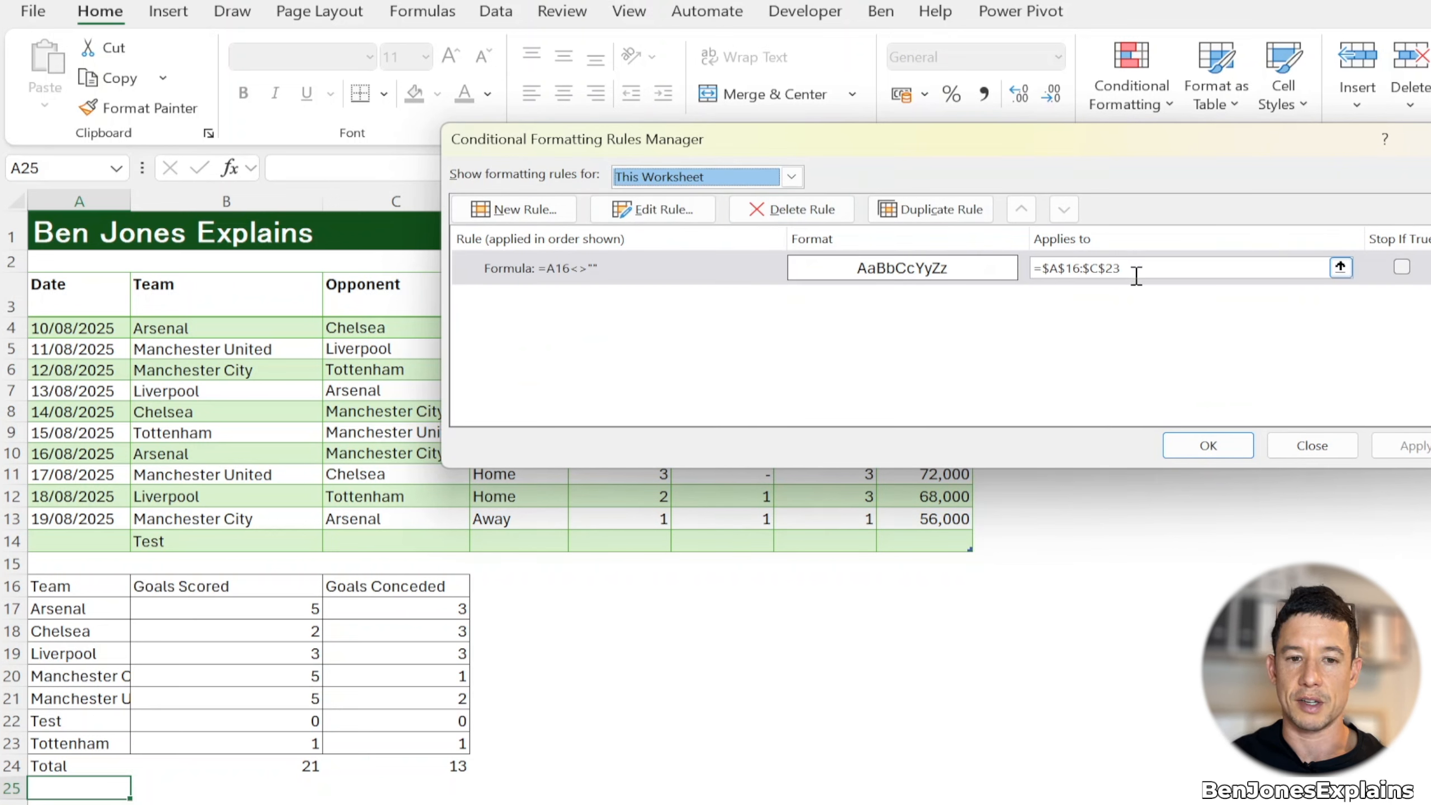
{"action": "left_click", "coordinate": [1163, 268]}
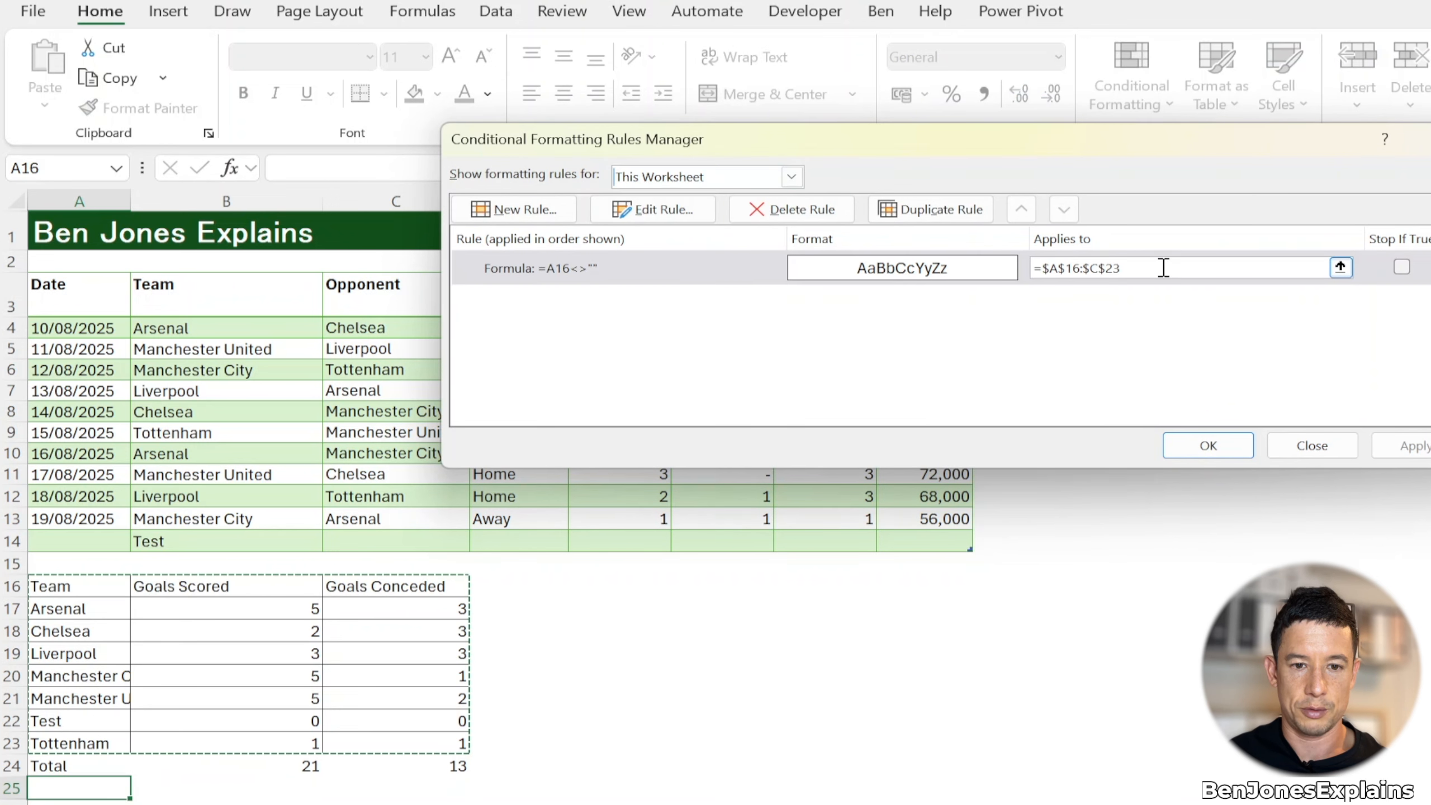
{"action": "left_click_drag", "start_coordinate": [1144, 266], "coordinate": [1037, 262]}
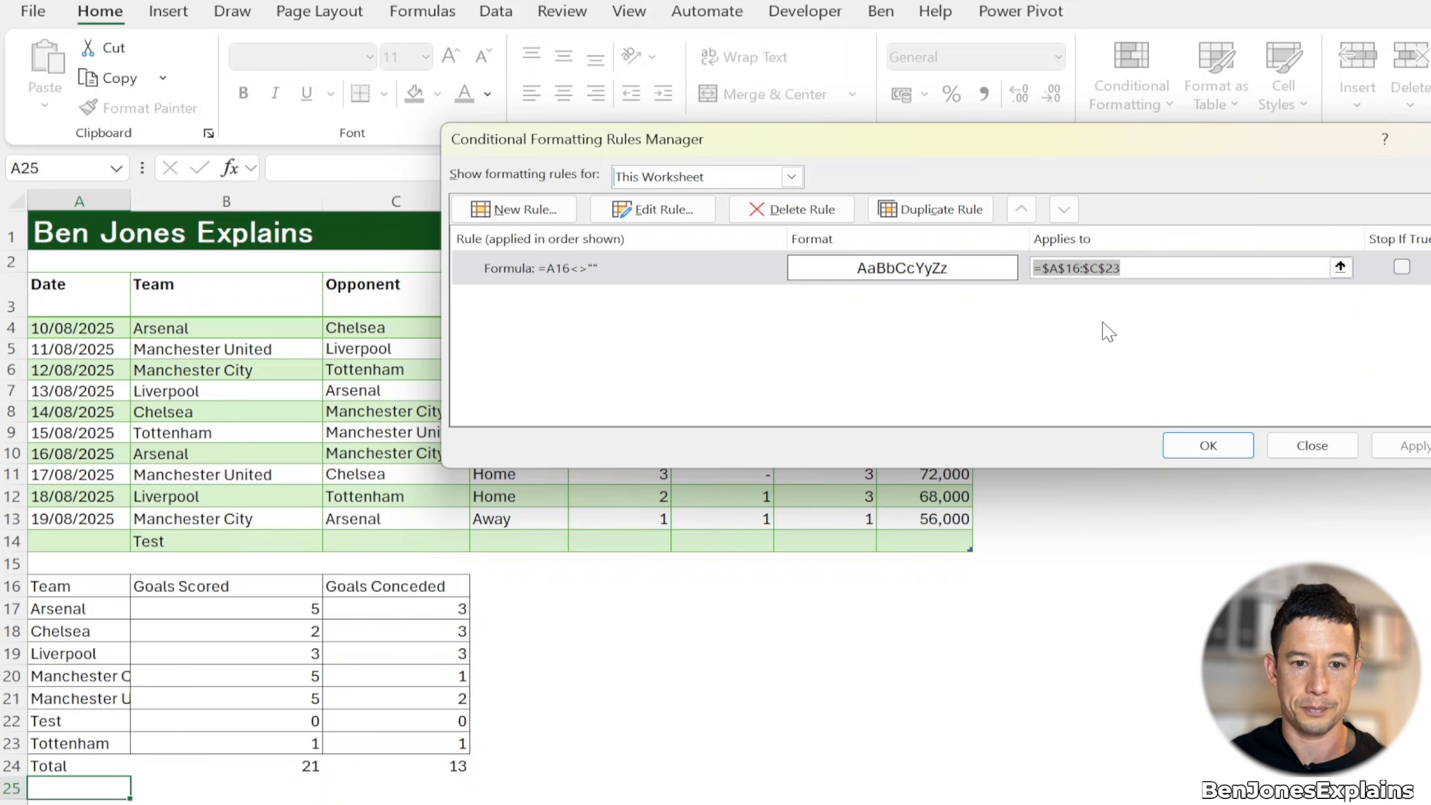
{"action": "left_click", "coordinate": [101, 584]}
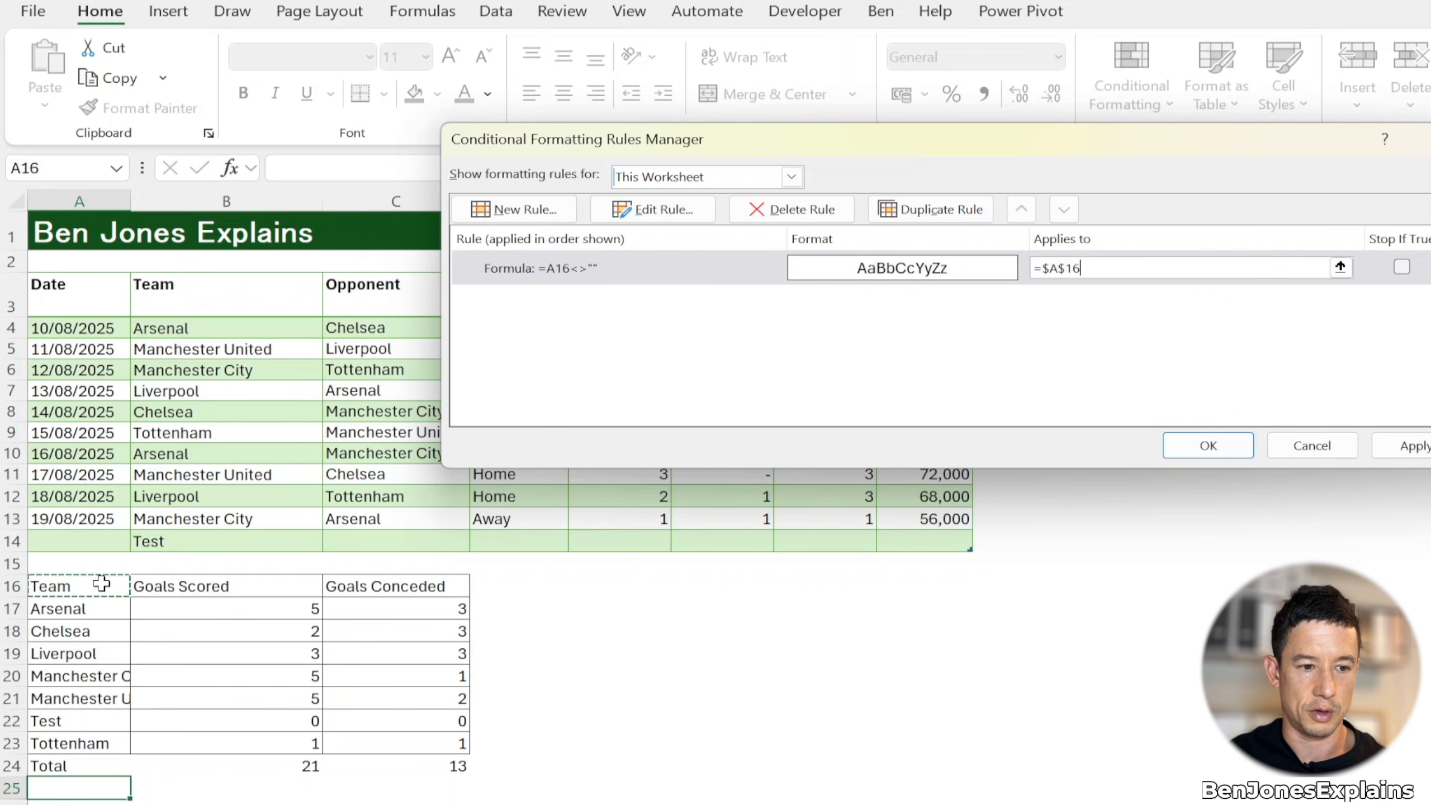
{"action": "left_click_drag", "start_coordinate": [101, 584], "coordinate": [428, 803]}
{"action": "key", "text": "BackSpace"}
{"action": "key", "text": "BackSpace"}
{"action": "type", "text": "500"}
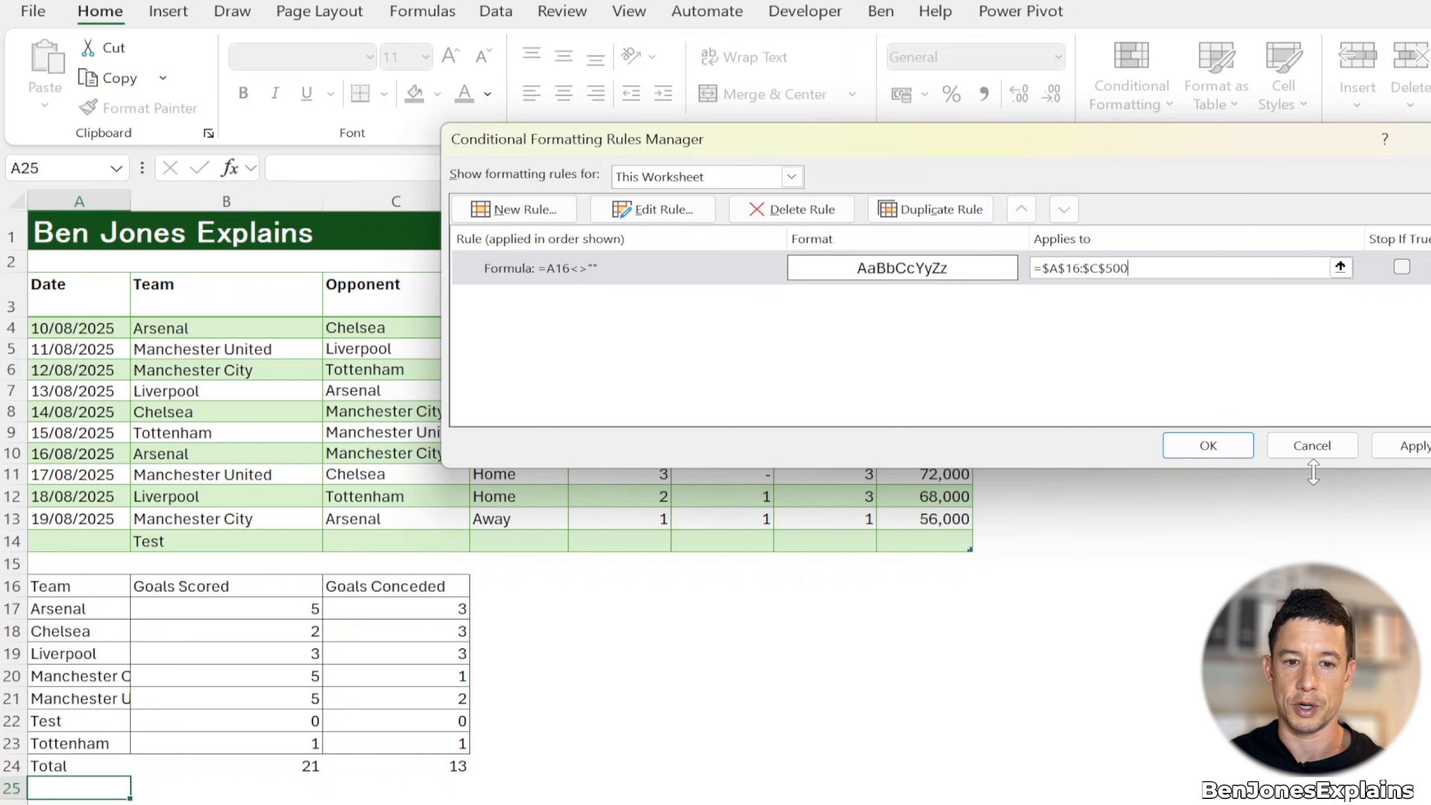
{"action": "left_click", "coordinate": [1407, 448]}
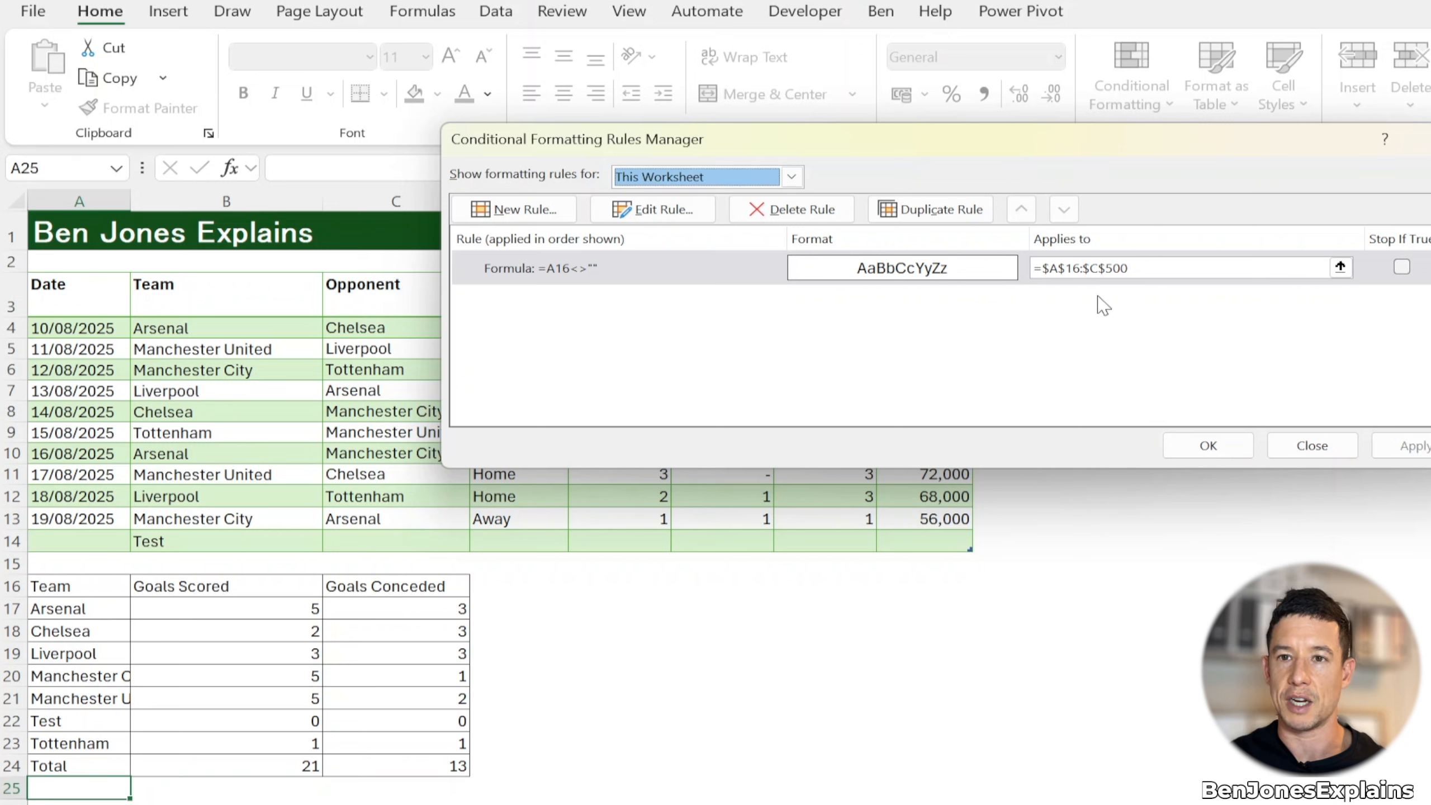
{"action": "left_click", "coordinate": [1208, 445]}
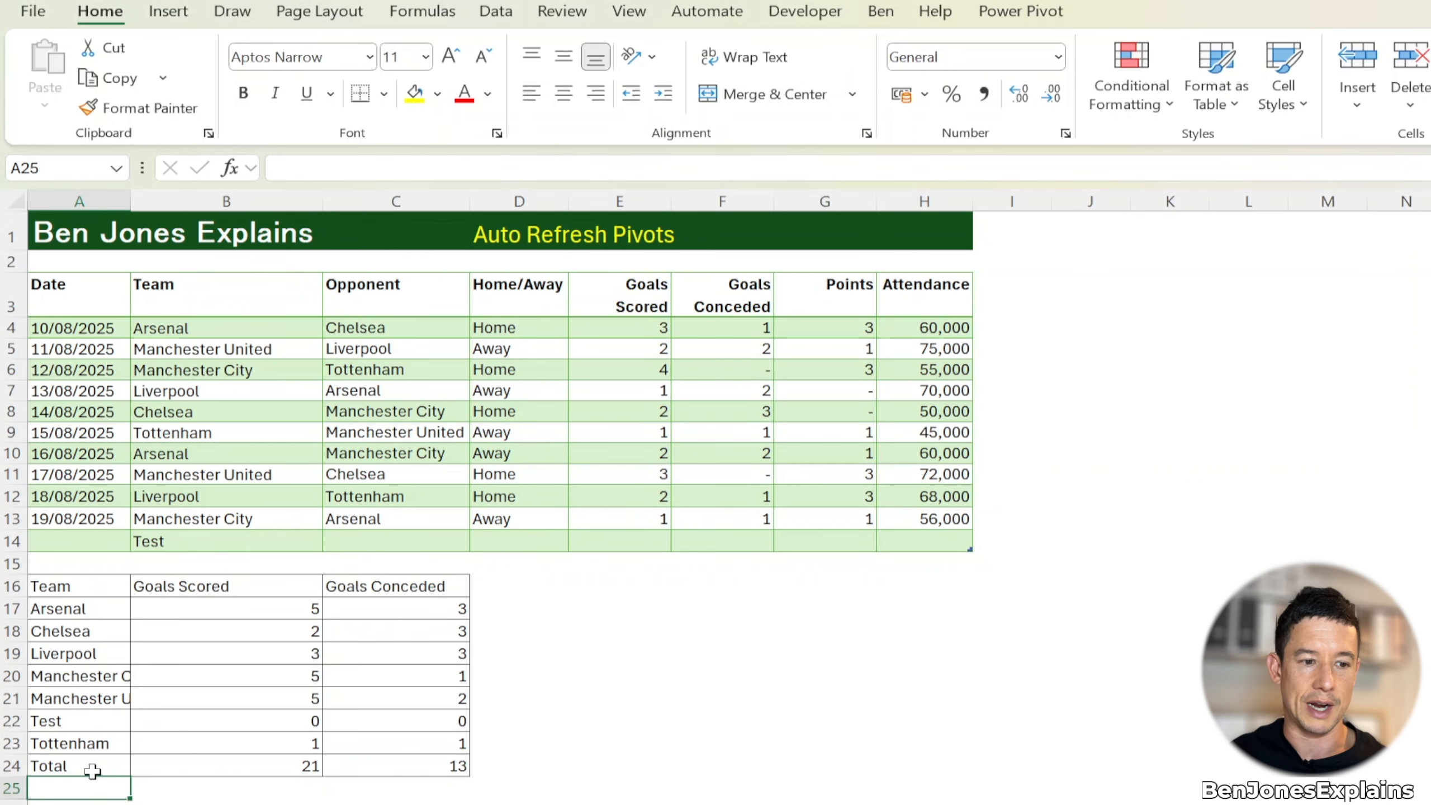
Make the PIVOTBY summary's header row A16:C16 bold
{"action": "left_click", "coordinate": [107, 583]}
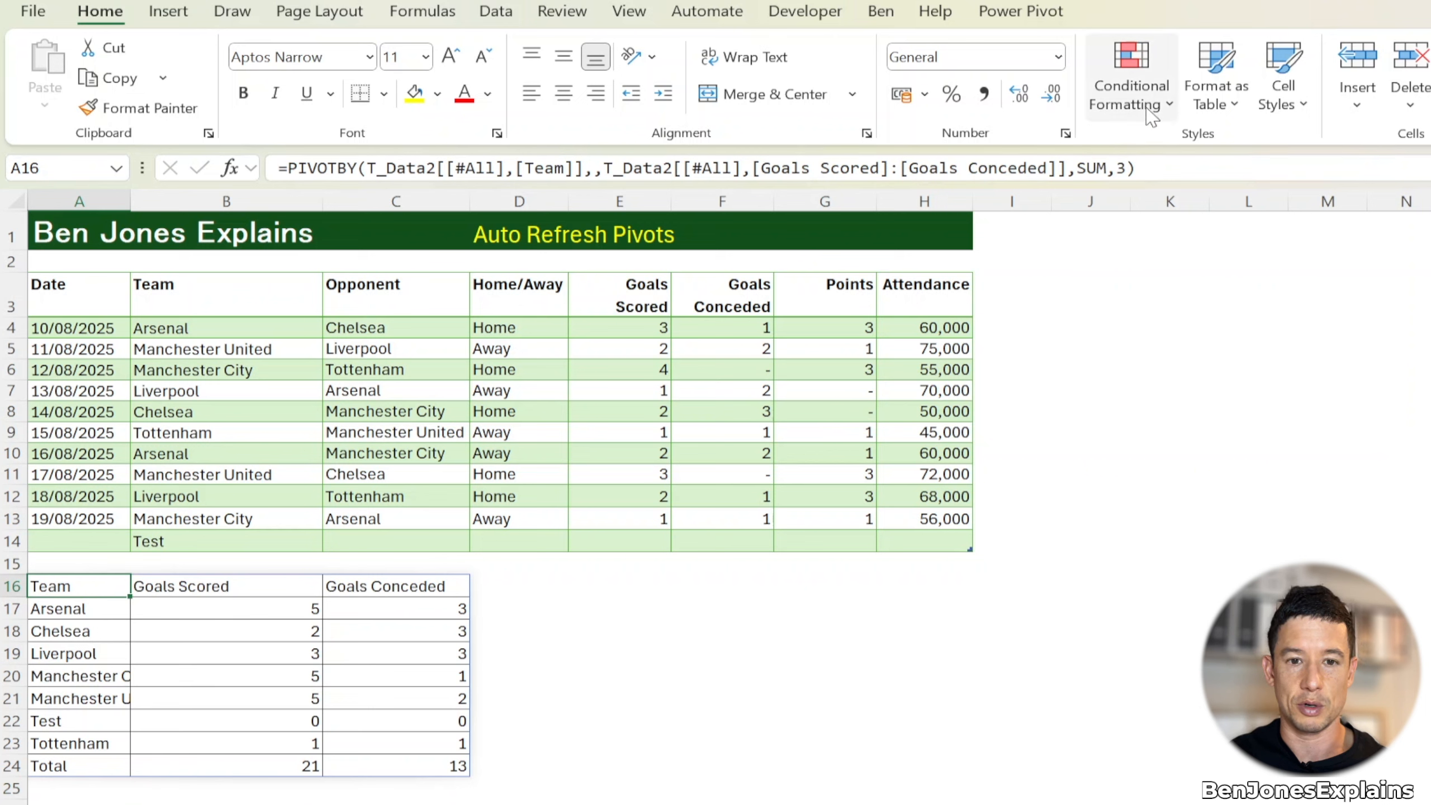
{"action": "left_click_drag", "start_coordinate": [407, 585], "coordinate": [117, 583]}
{"action": "key", "text": "ctrl+b"}
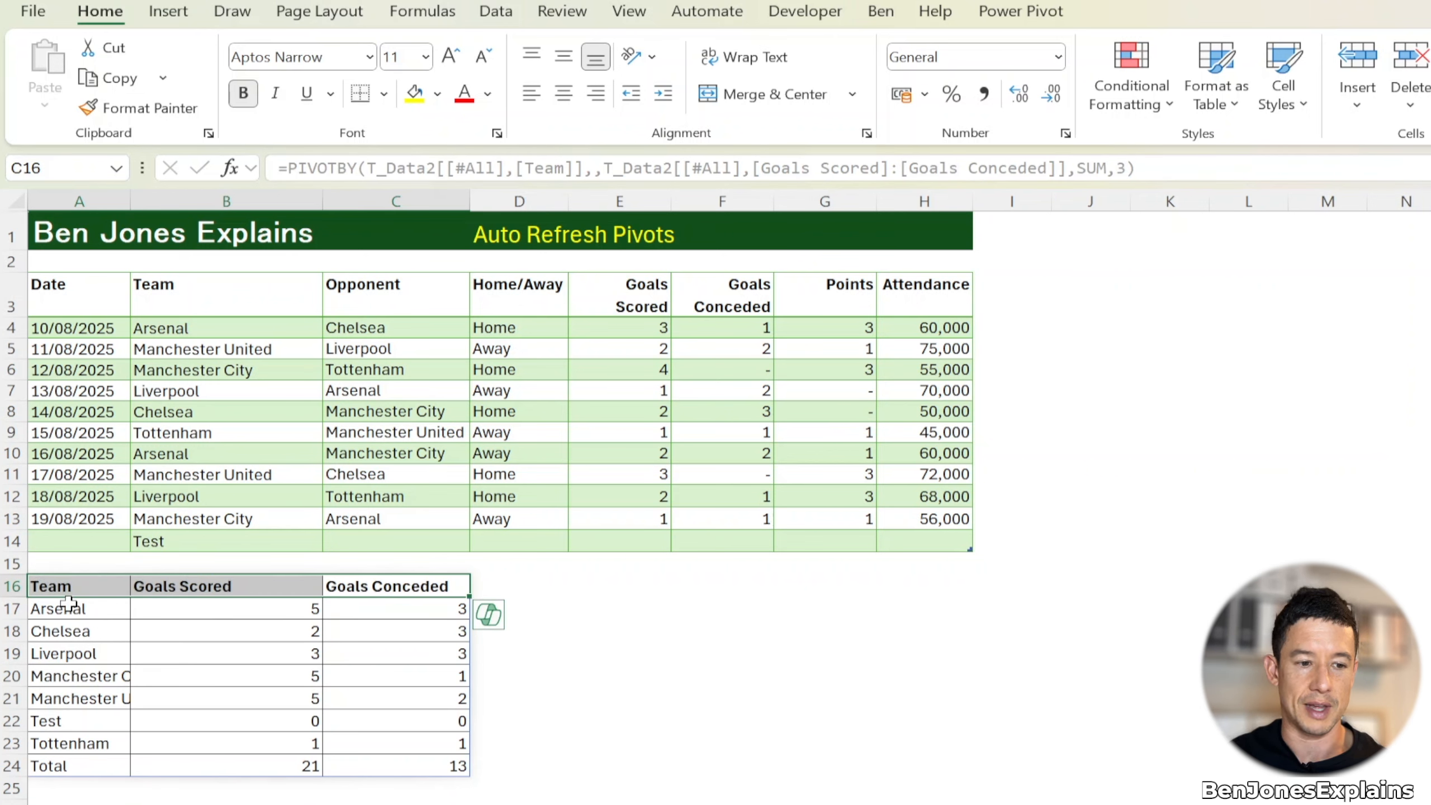
Add a formula-based conditional formatting rule with the formula =A16="Total" for the PIVOTBY summary
{"action": "left_click", "coordinate": [87, 585]}
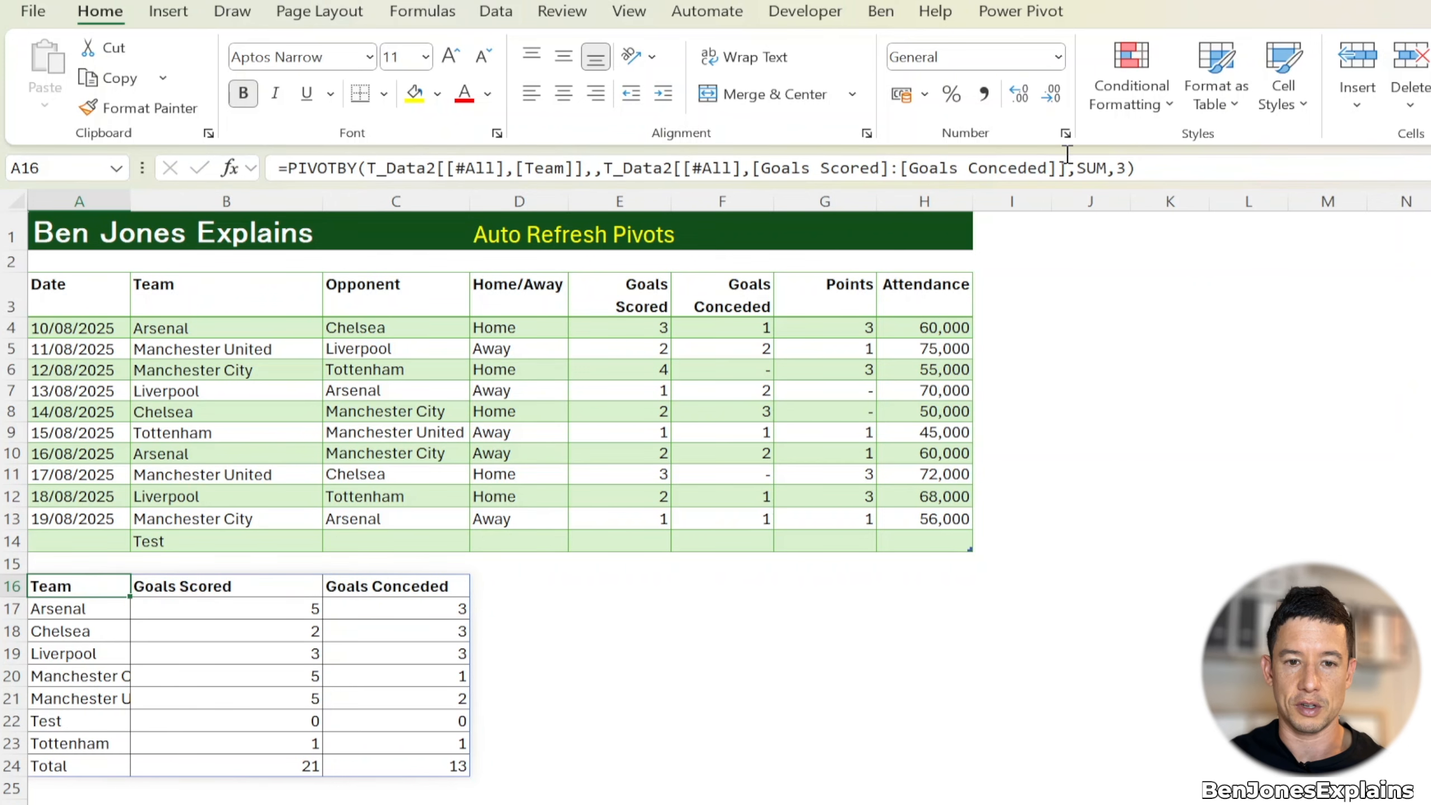
{"action": "left_click", "coordinate": [1132, 73]}
{"action": "left_click", "coordinate": [1177, 453]}
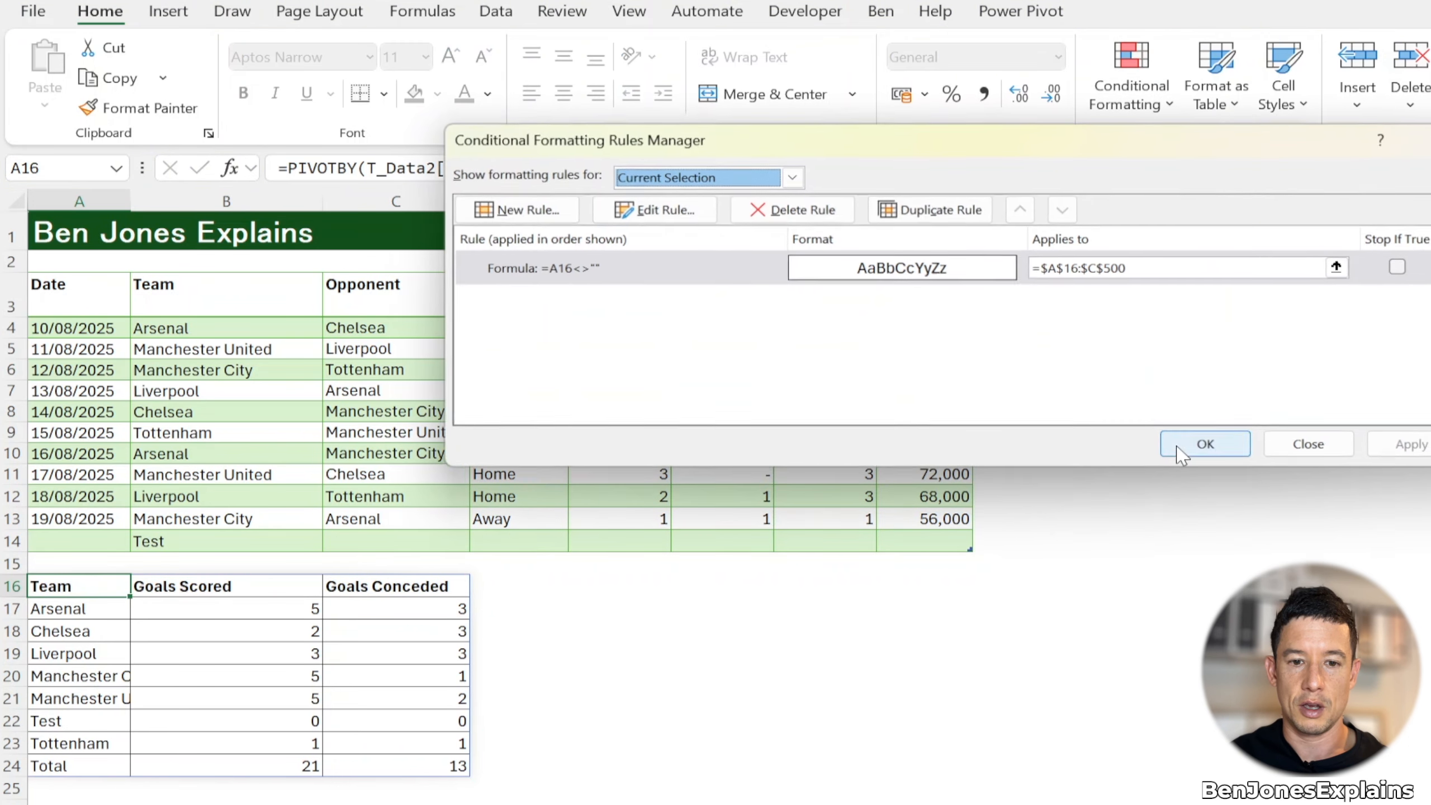
{"action": "left_click", "coordinate": [569, 213]}
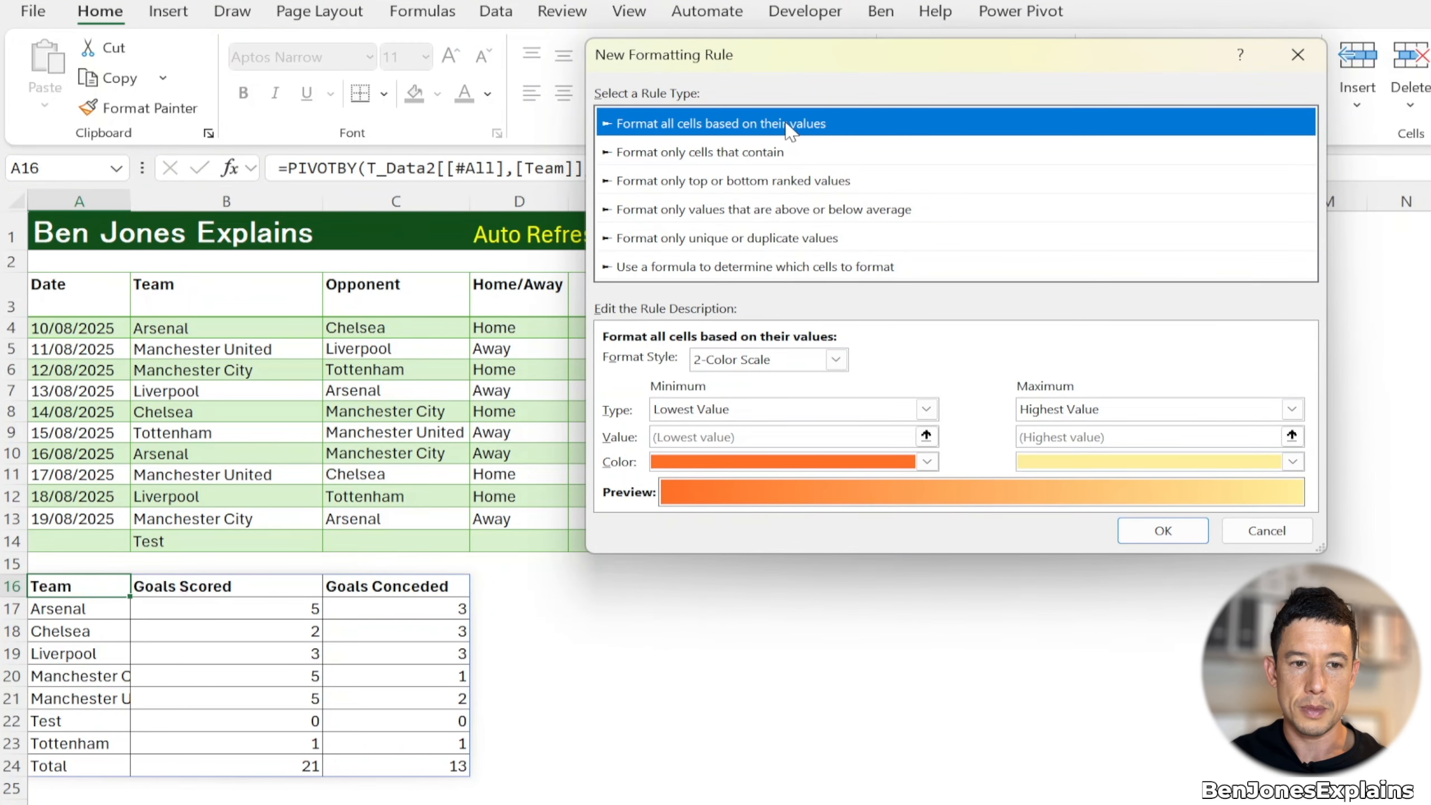
{"action": "left_click", "coordinate": [773, 268]}
{"action": "left_click", "coordinate": [103, 585]}
{"action": "key", "text": "F4"}
{"action": "key", "text": "F4"}
{"action": "key", "text": "F4"}
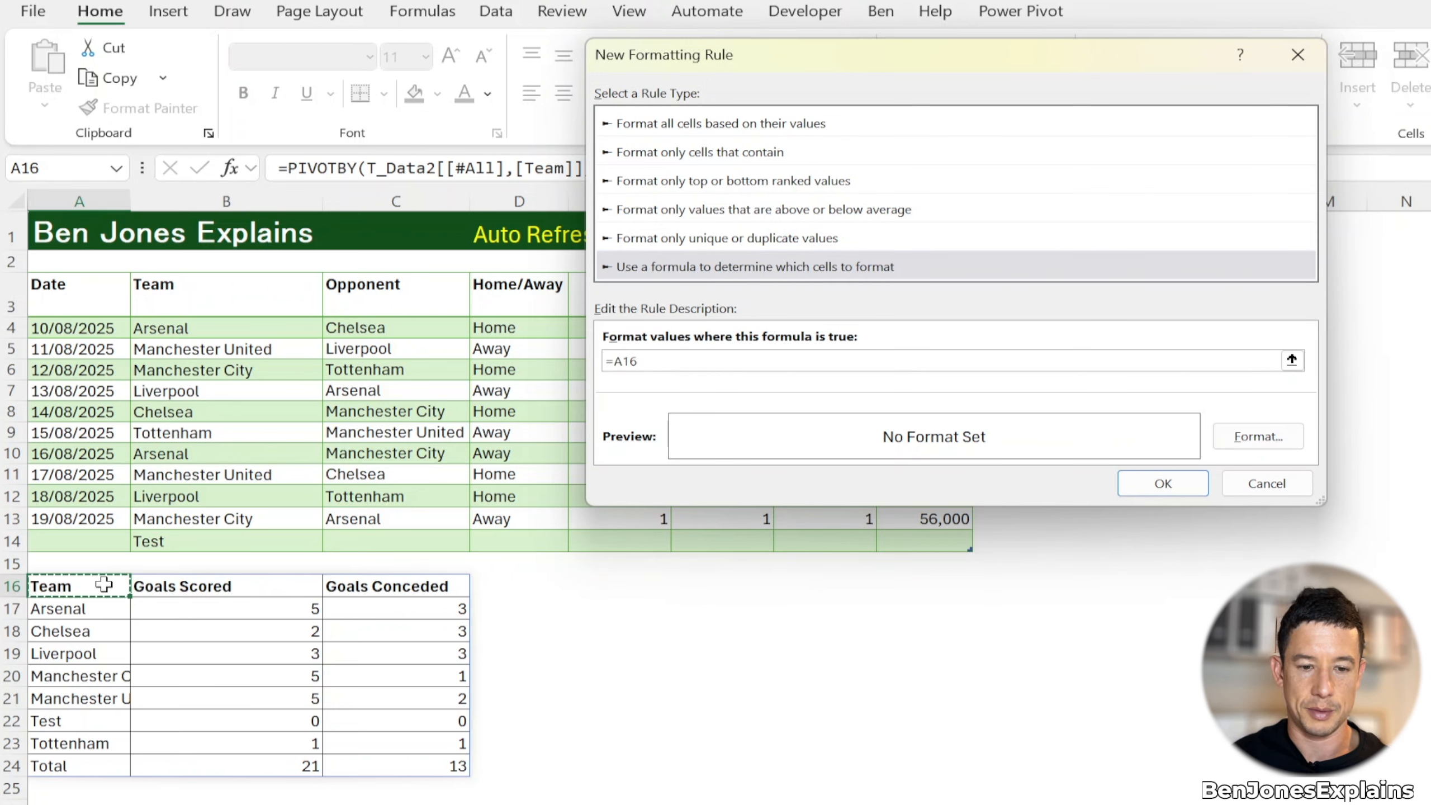
{"action": "type", "text": "=\"Total"}
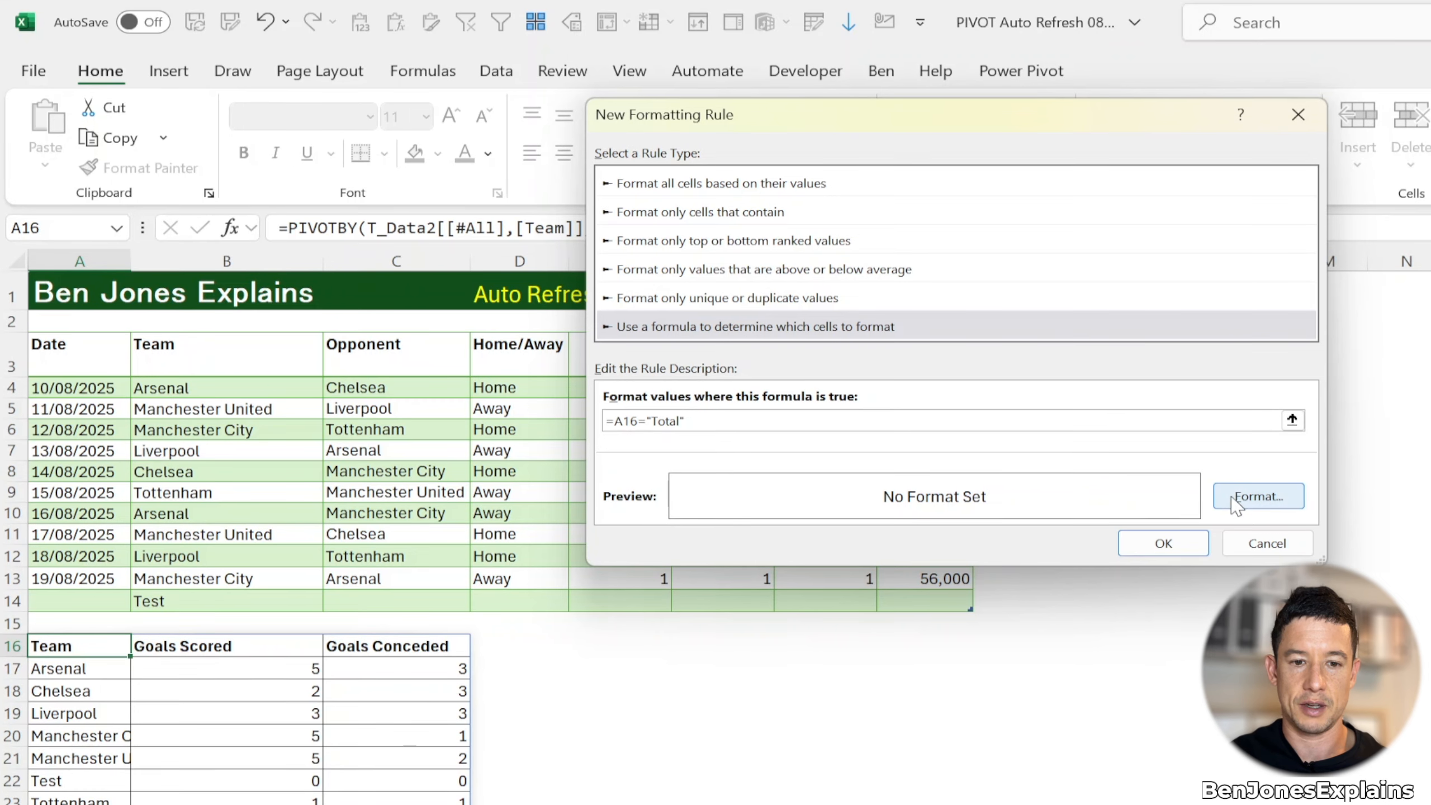
Give the Total rule a bold font, grey fill and outline border, and add it to the rules
{"action": "left_click", "coordinate": [1222, 439]}
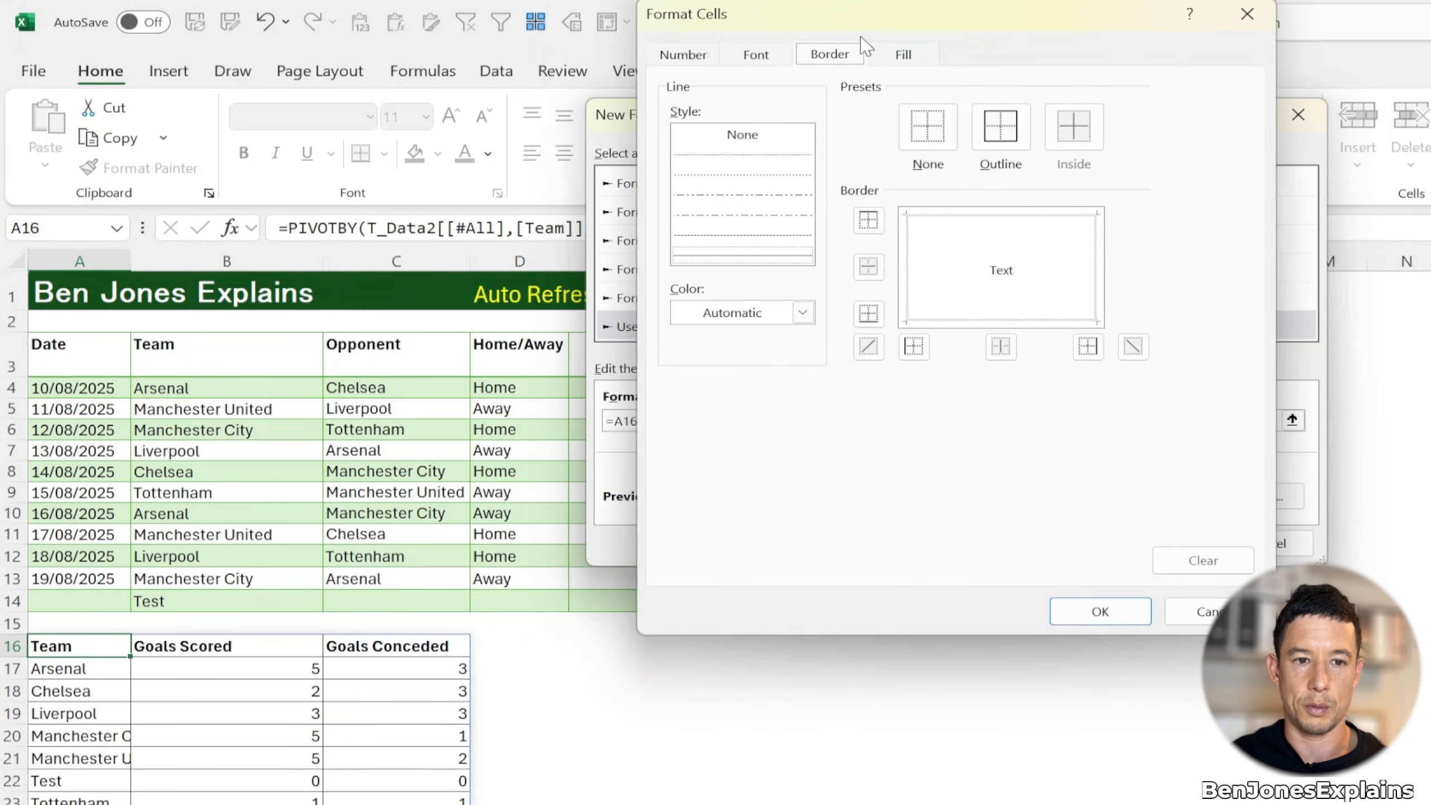
{"action": "left_click", "coordinate": [757, 66]}
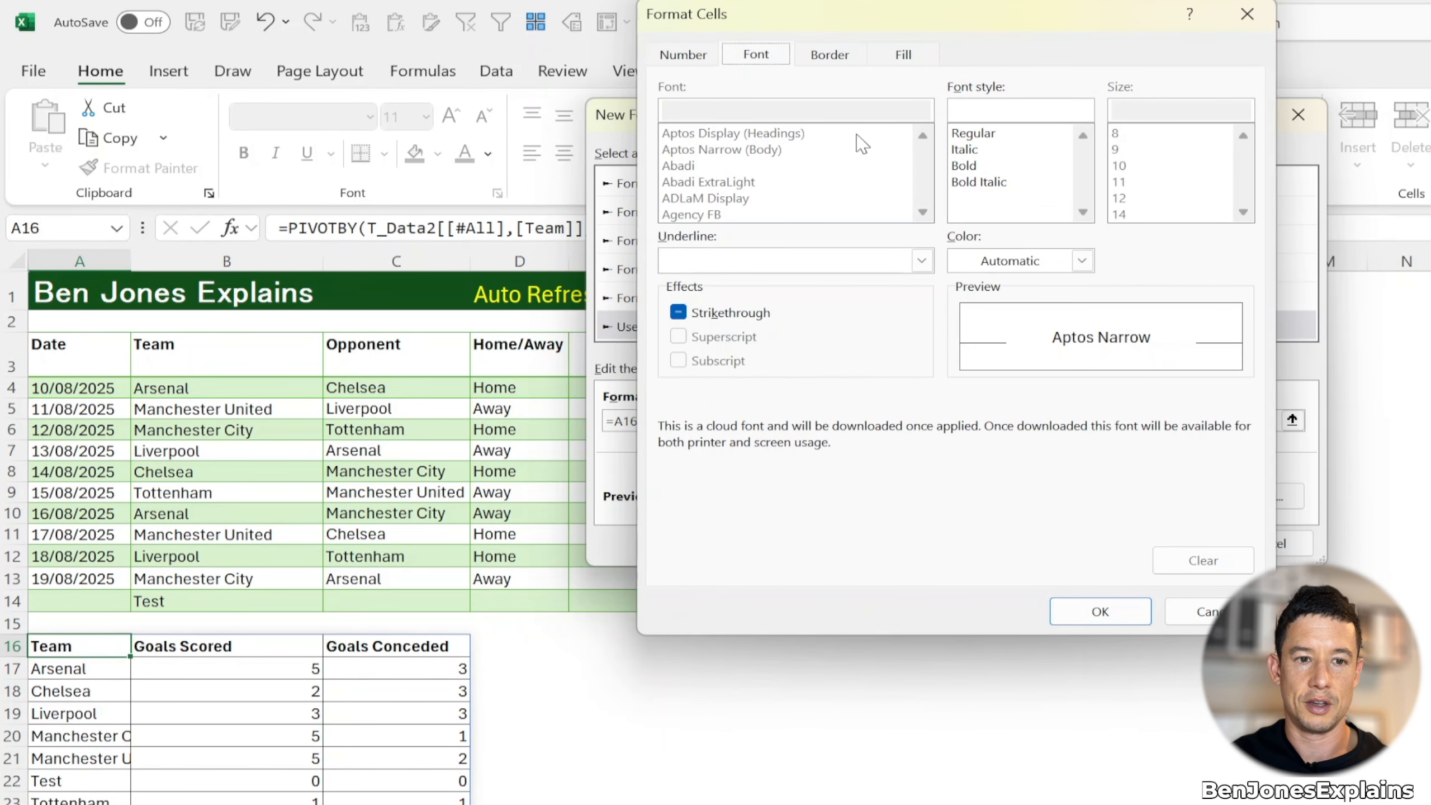
{"action": "left_click", "coordinate": [974, 167]}
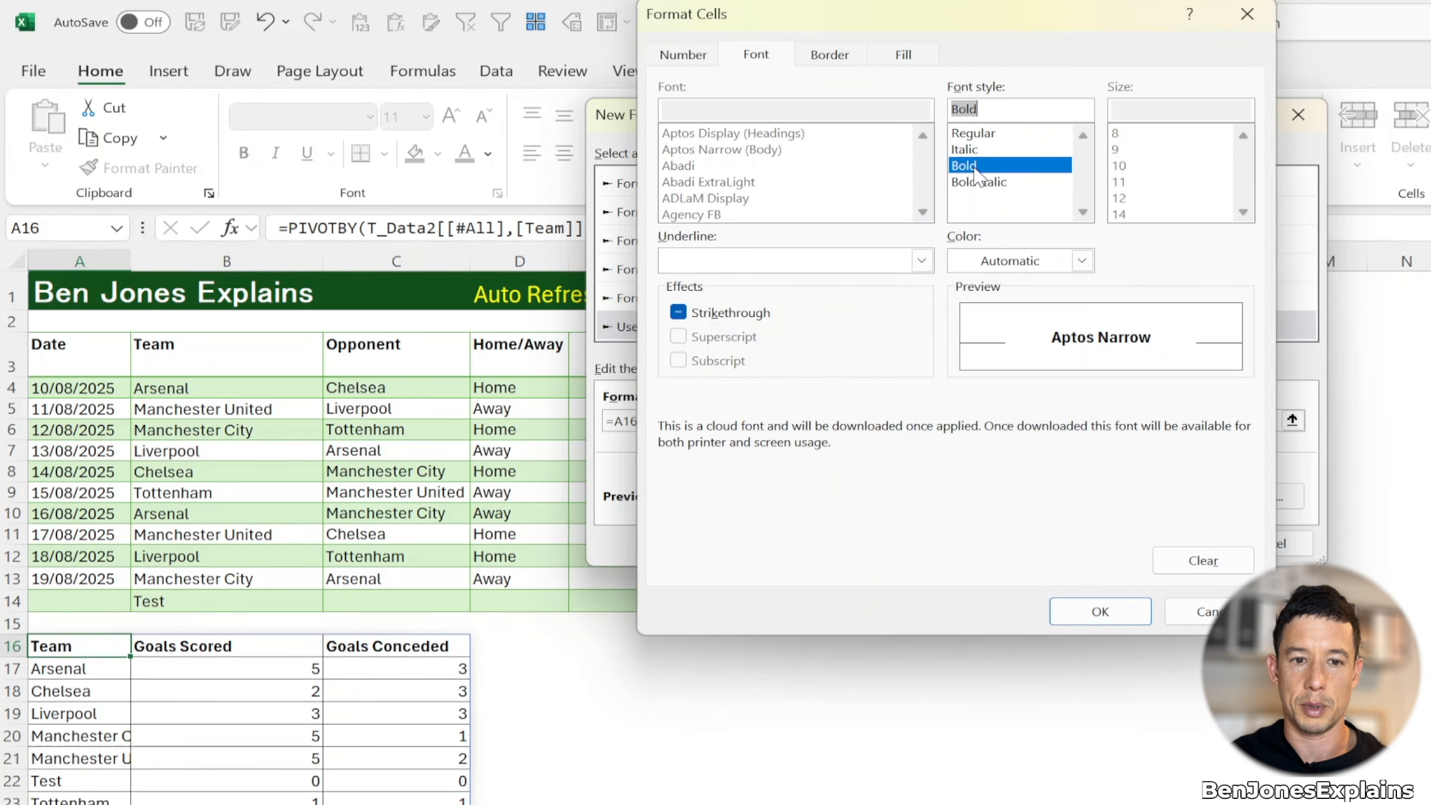
{"action": "left_click", "coordinate": [904, 55]}
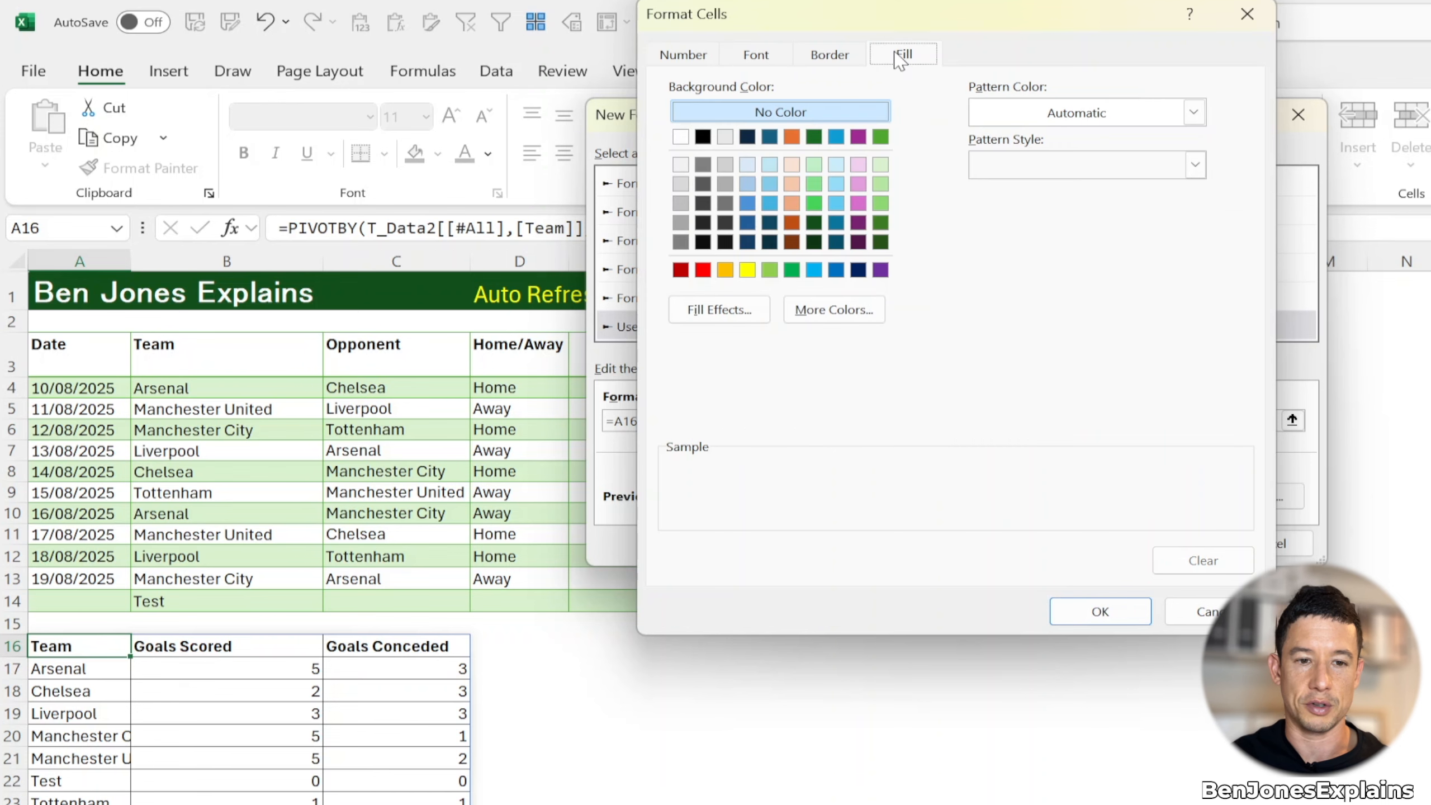
{"action": "left_click", "coordinate": [681, 203]}
{"action": "left_click", "coordinate": [833, 54]}
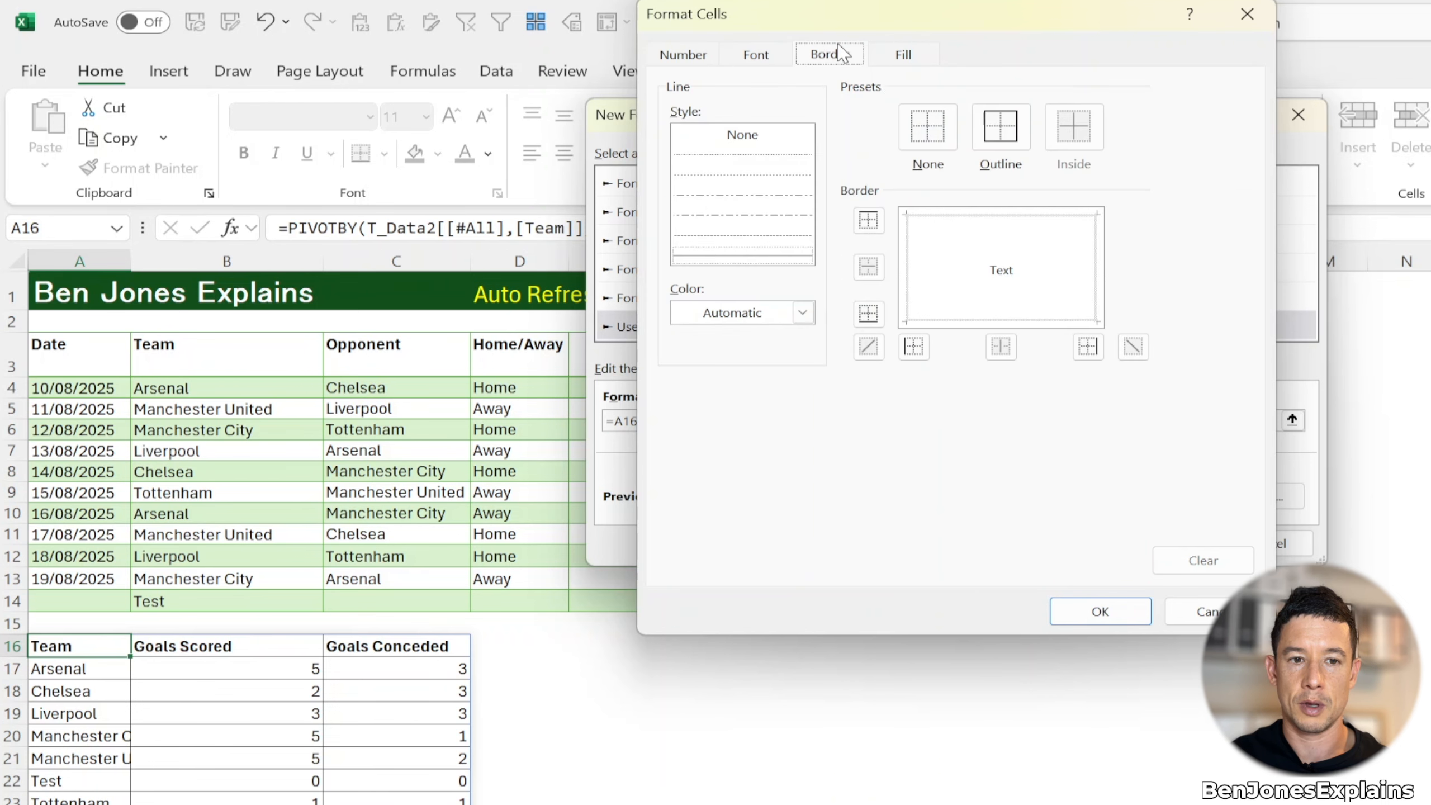
{"action": "left_click", "coordinate": [999, 127]}
{"action": "left_click", "coordinate": [1125, 613]}
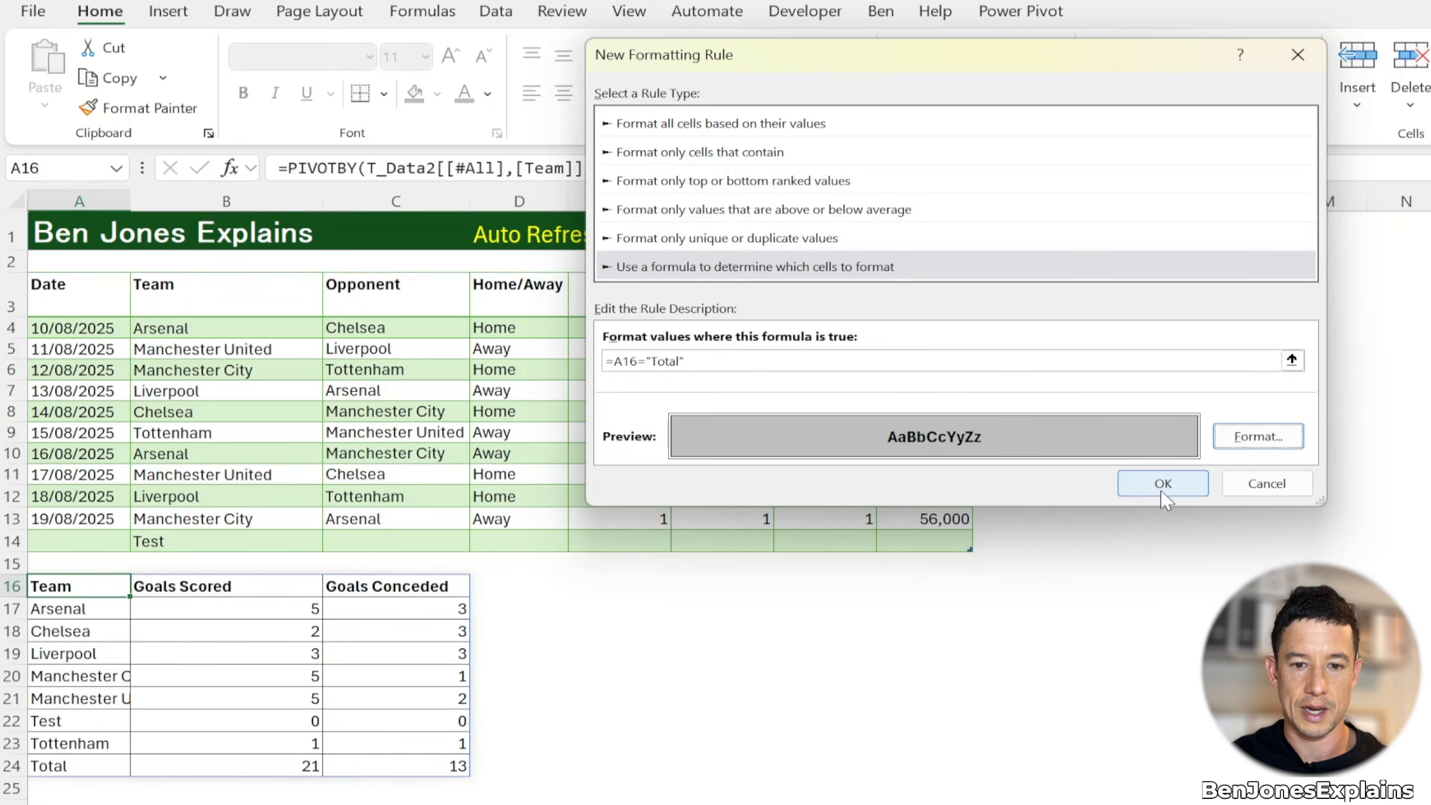
{"action": "left_click", "coordinate": [1162, 485]}
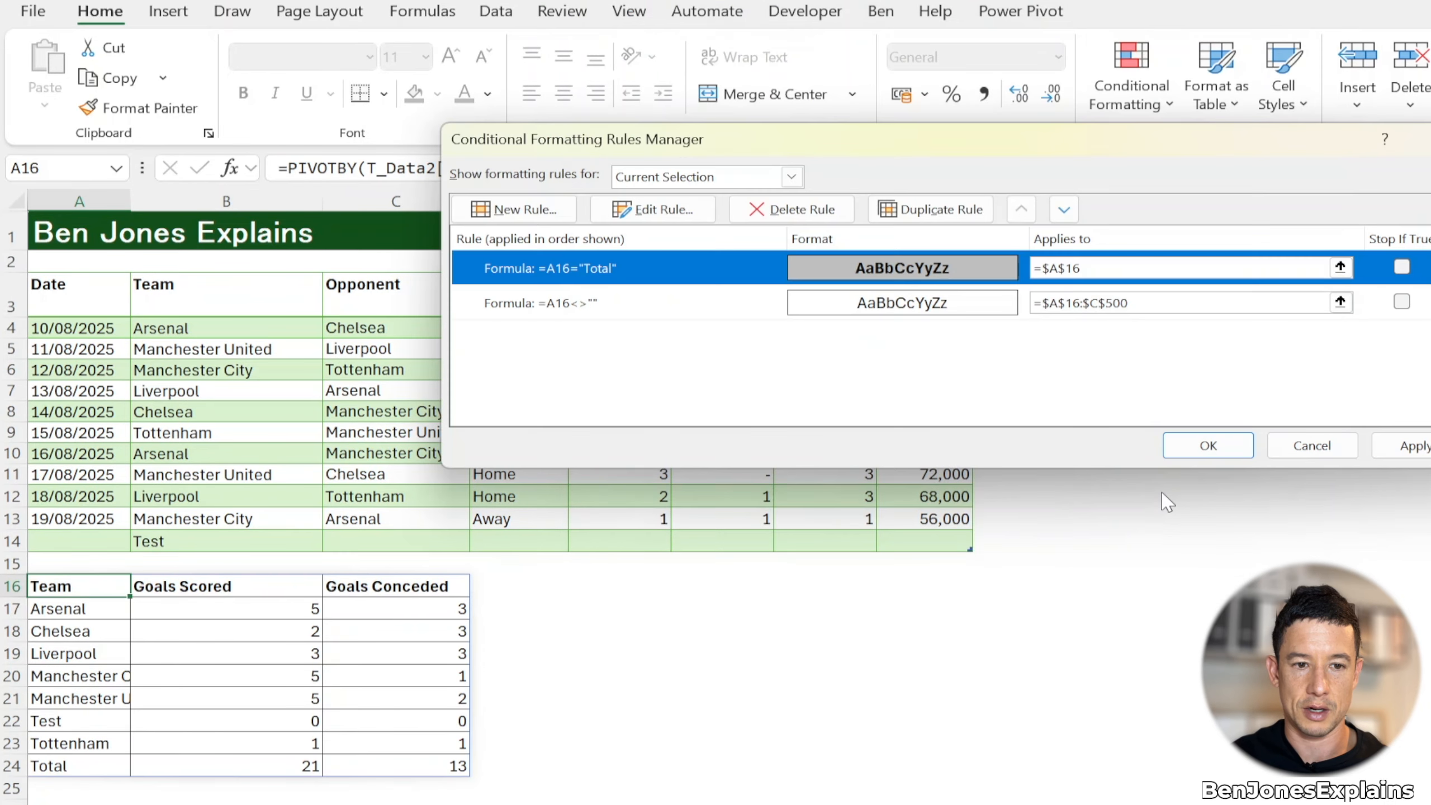
Set the Total rule's applied range to =$A$16:$C$500, copied from the border rule, and apply it
{"action": "left_click", "coordinate": [1146, 310]}
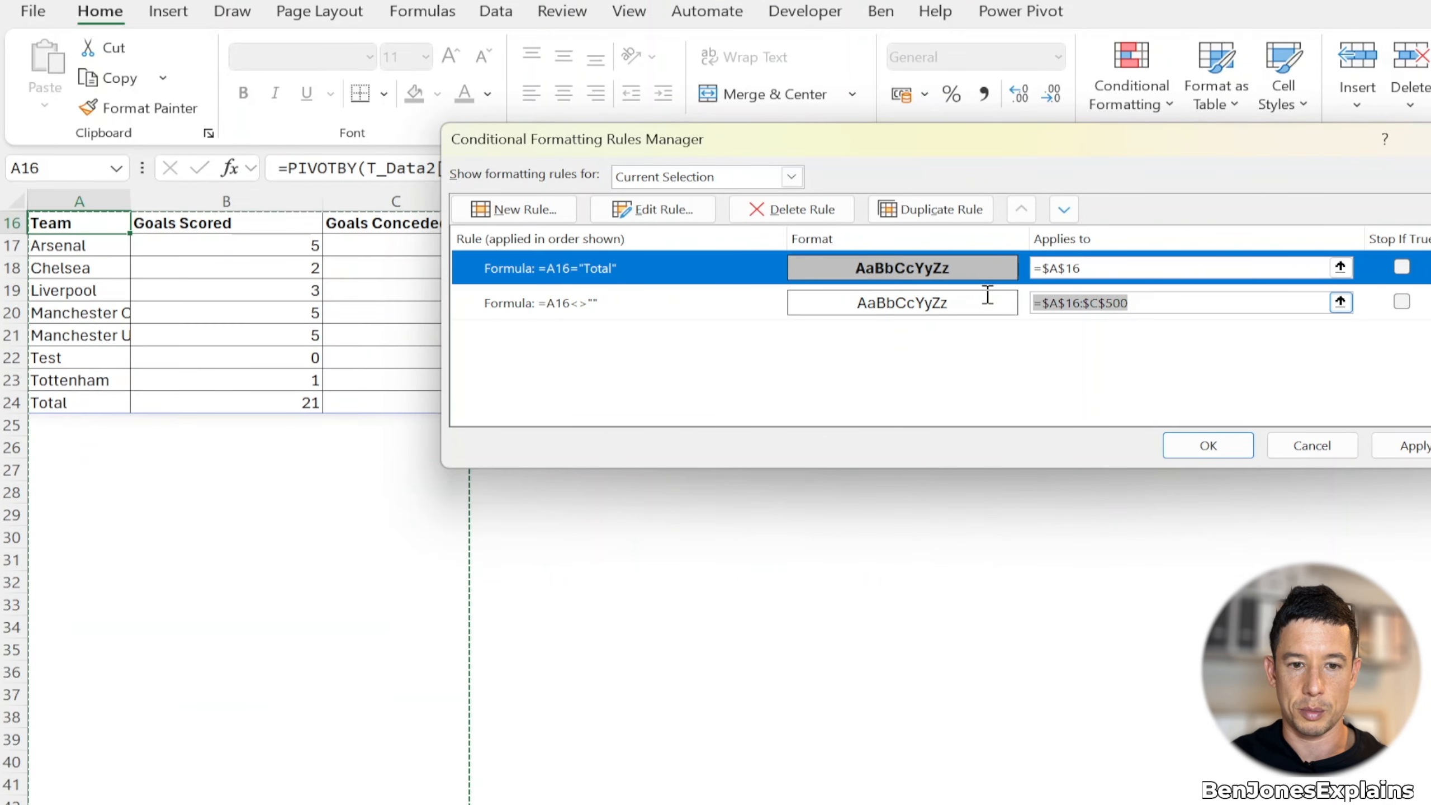
{"action": "left_click_drag", "start_coordinate": [1094, 266], "coordinate": [1003, 255]}
{"action": "key", "text": "ctrl+v"}
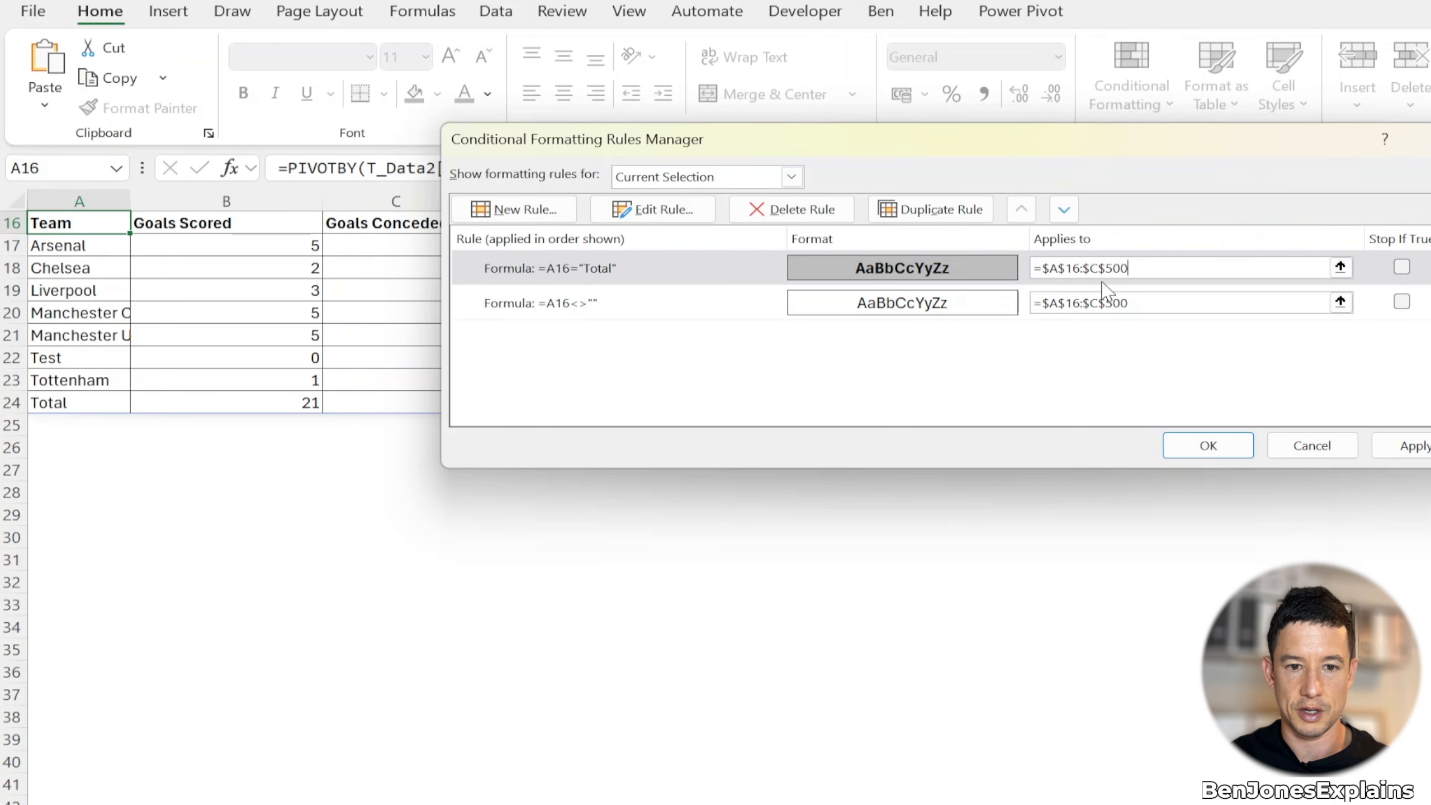
{"action": "left_click", "coordinate": [1399, 449]}
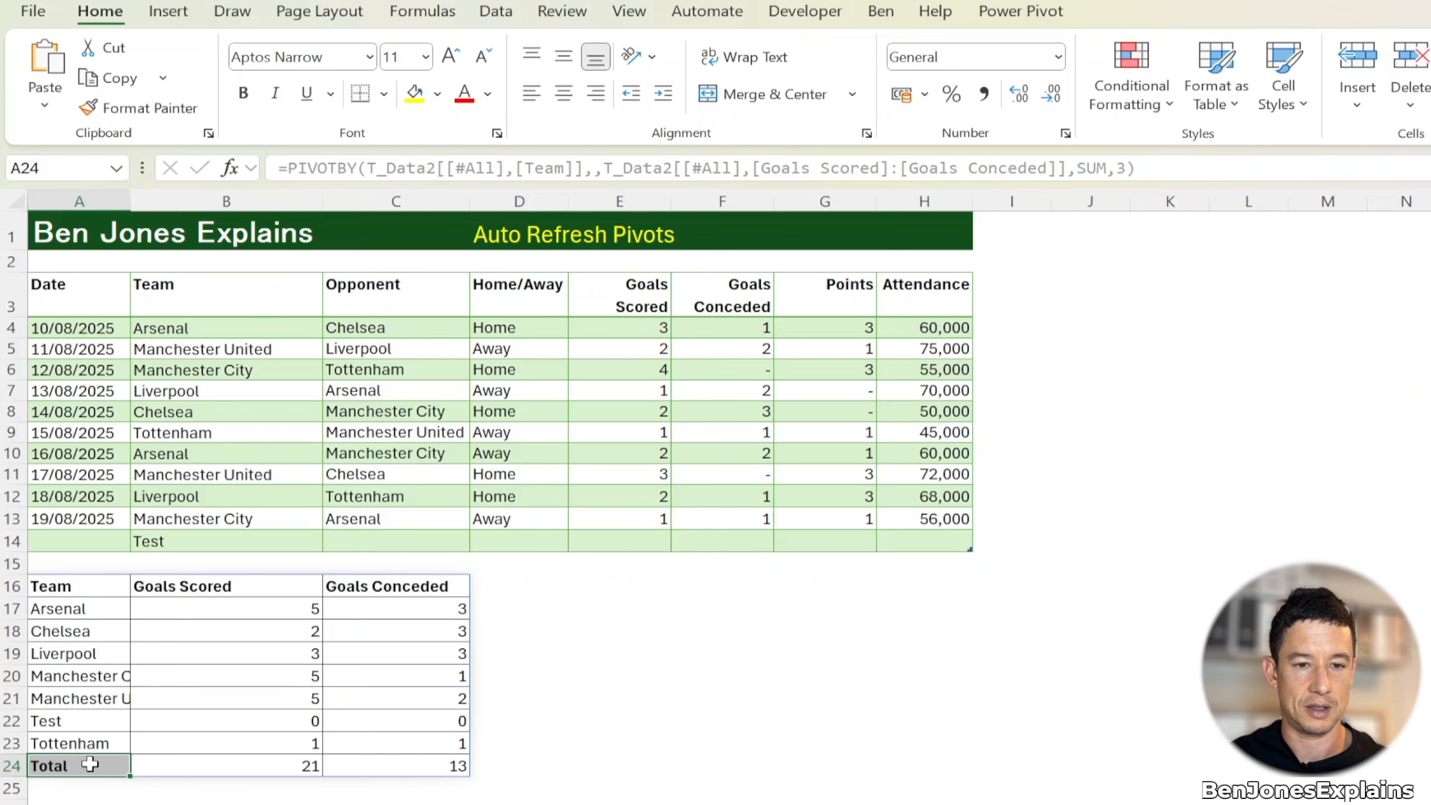
Edit the Total rule's formula to =$A16="Total" so it formats the whole row, and apply it
{"action": "left_click", "coordinate": [1130, 84]}
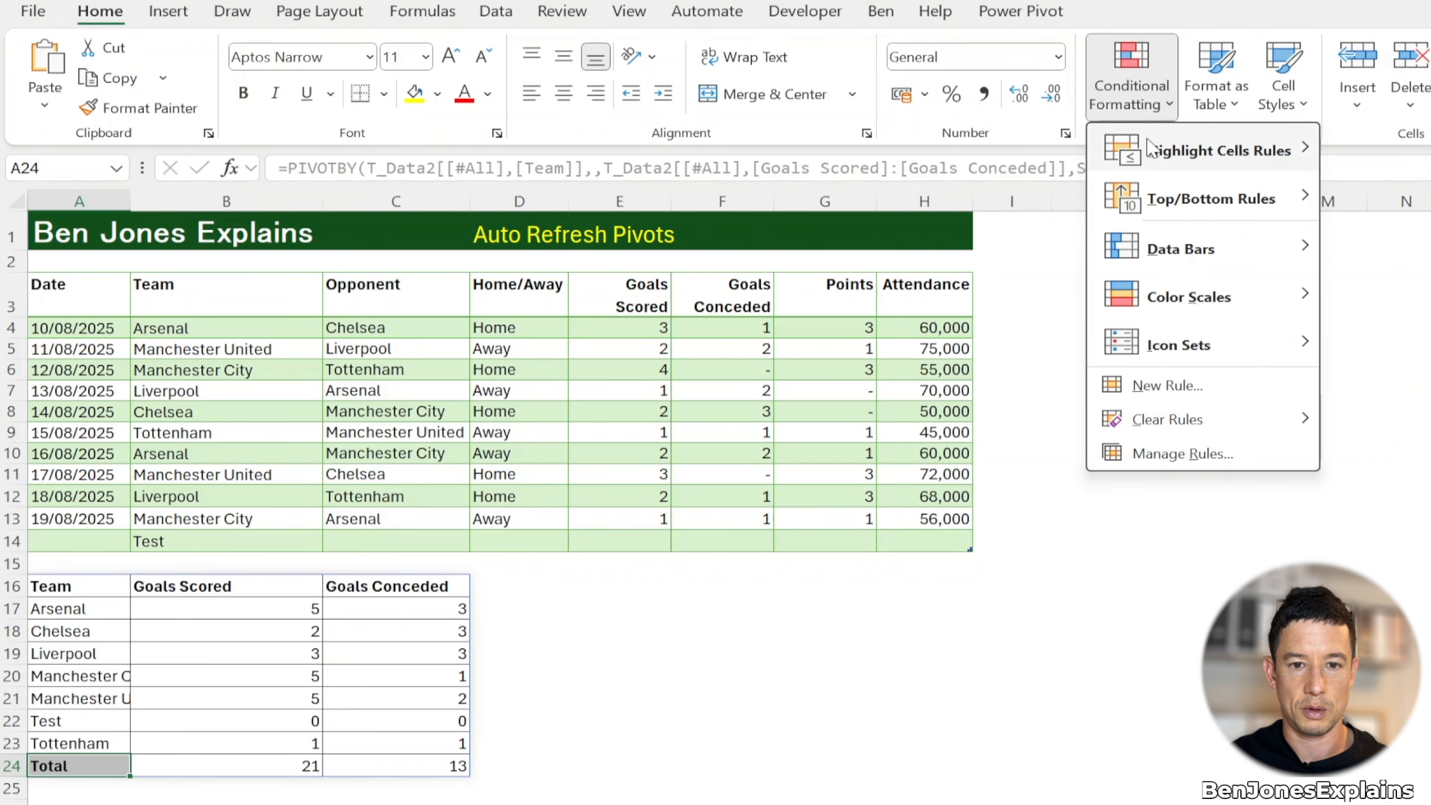
{"action": "left_click", "coordinate": [1161, 455]}
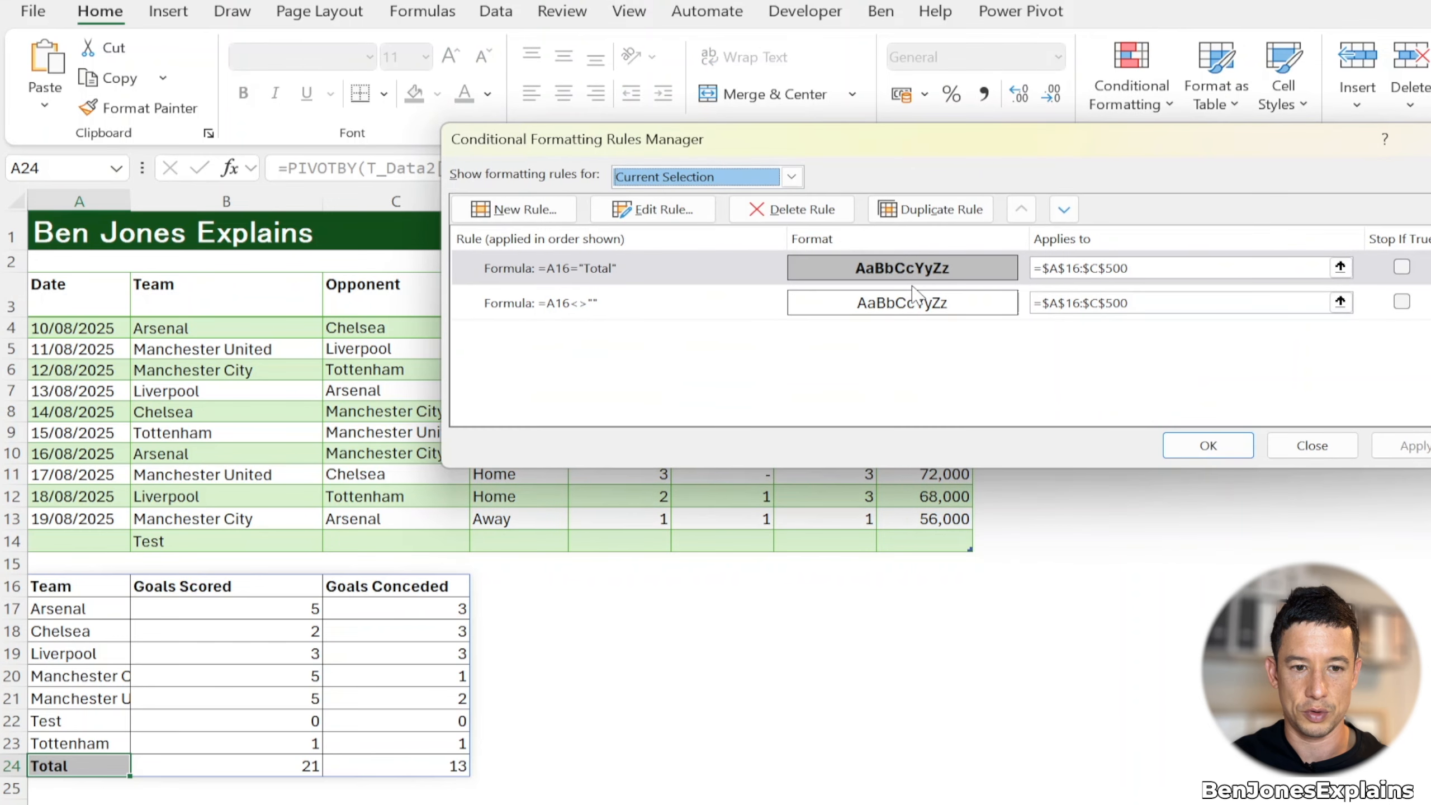
{"action": "left_click", "coordinate": [654, 279]}
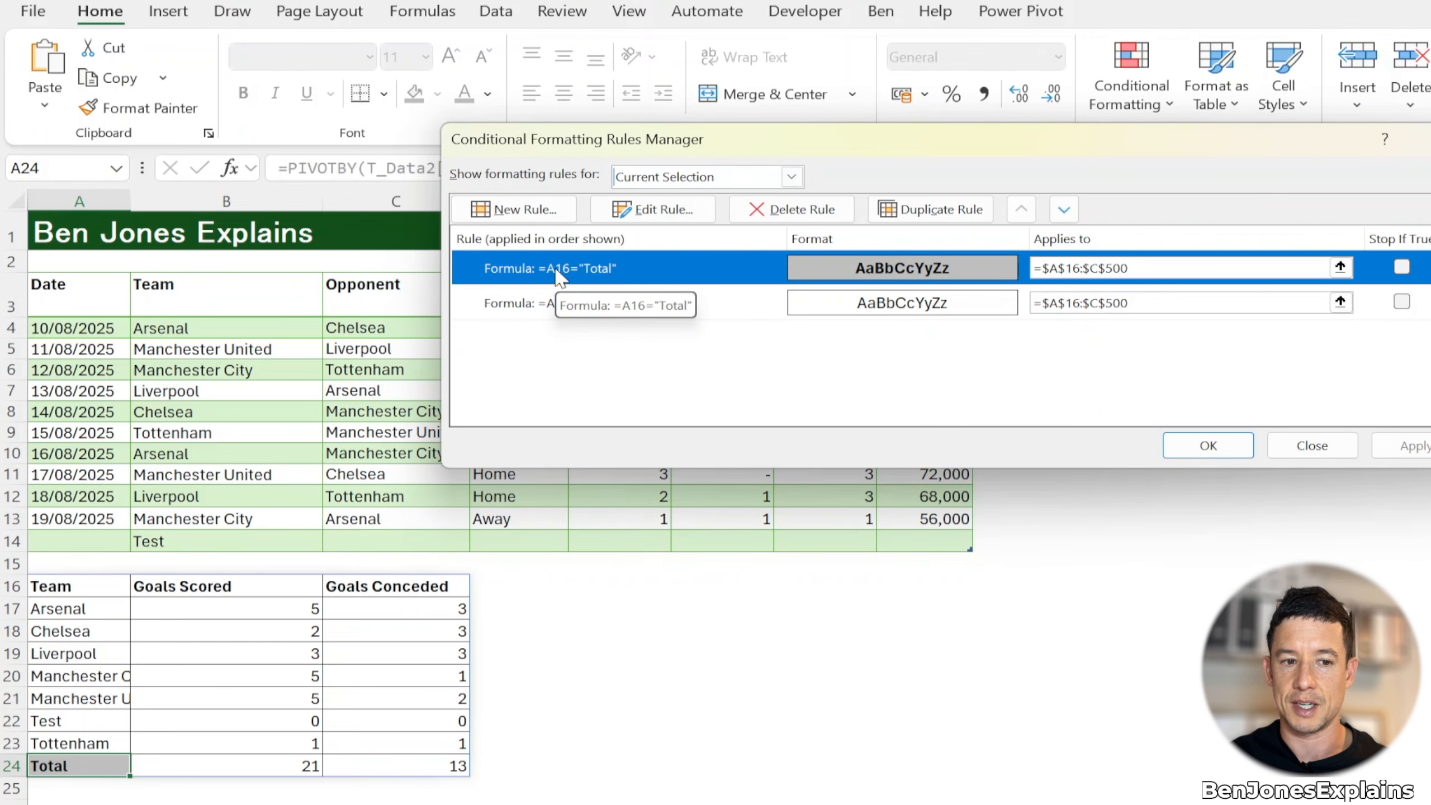
{"action": "left_click", "coordinate": [652, 217]}
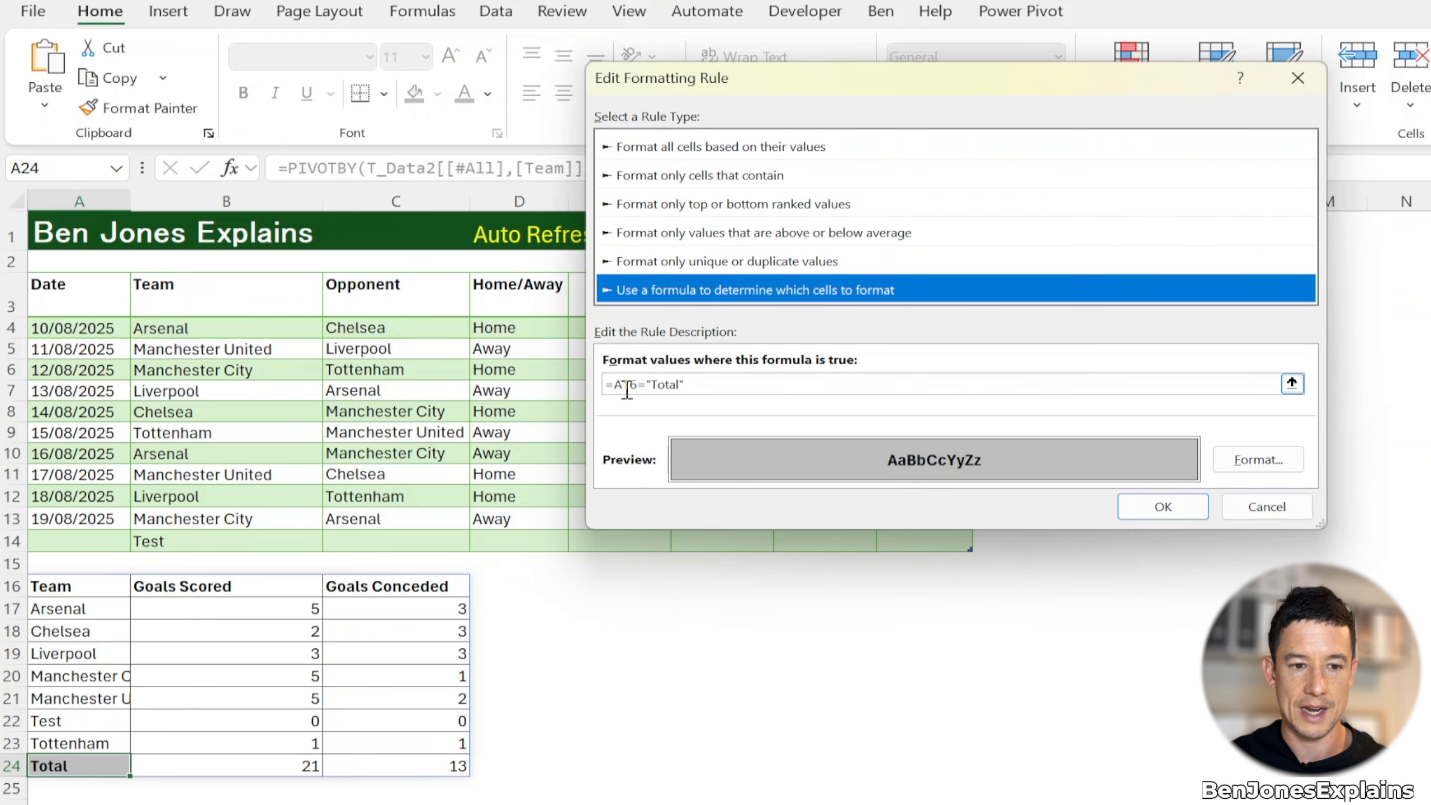
{"action": "left_click", "coordinate": [619, 388]}
{"action": "key", "text": "F4"}
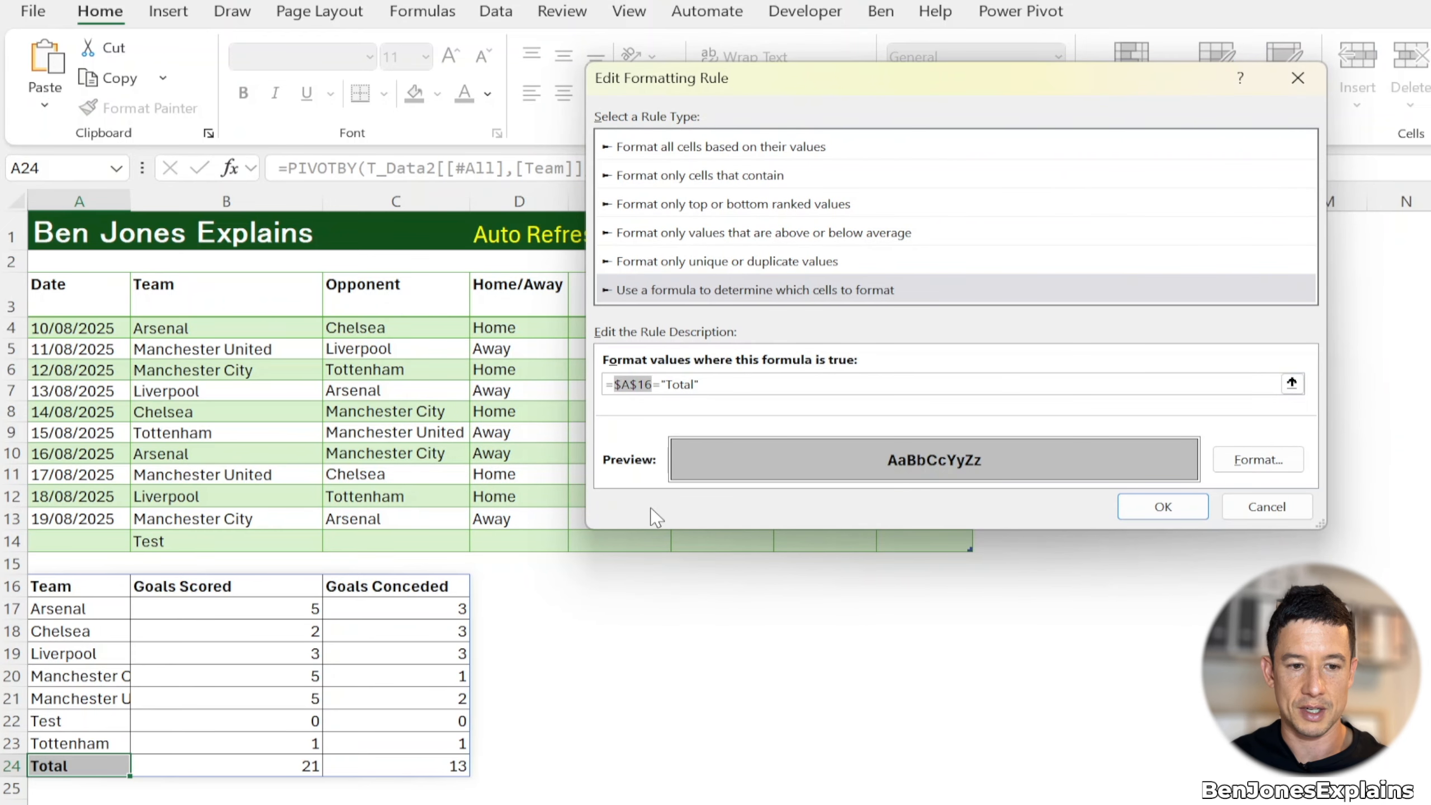
{"action": "key", "text": "F4"}
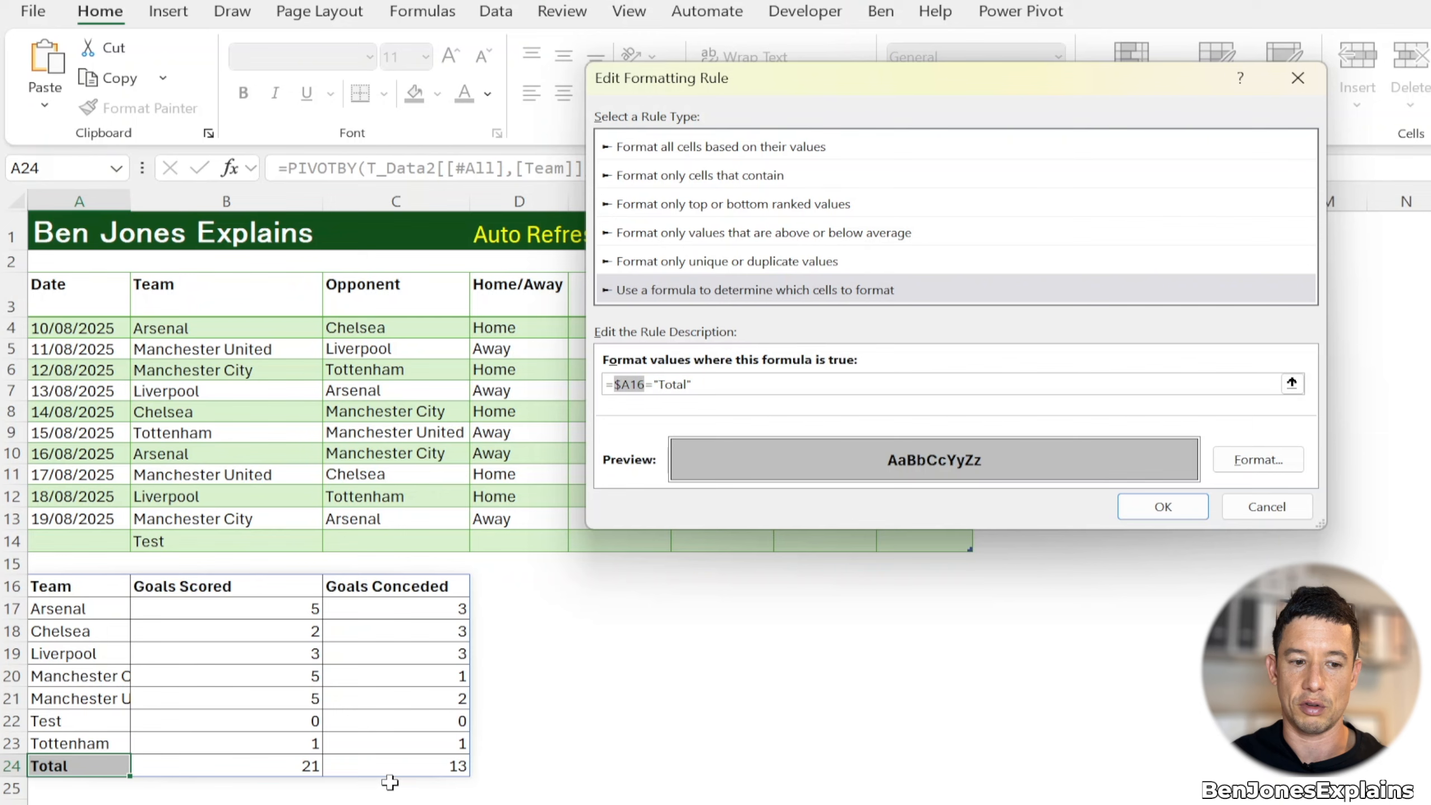
{"action": "left_click", "coordinate": [1162, 506]}
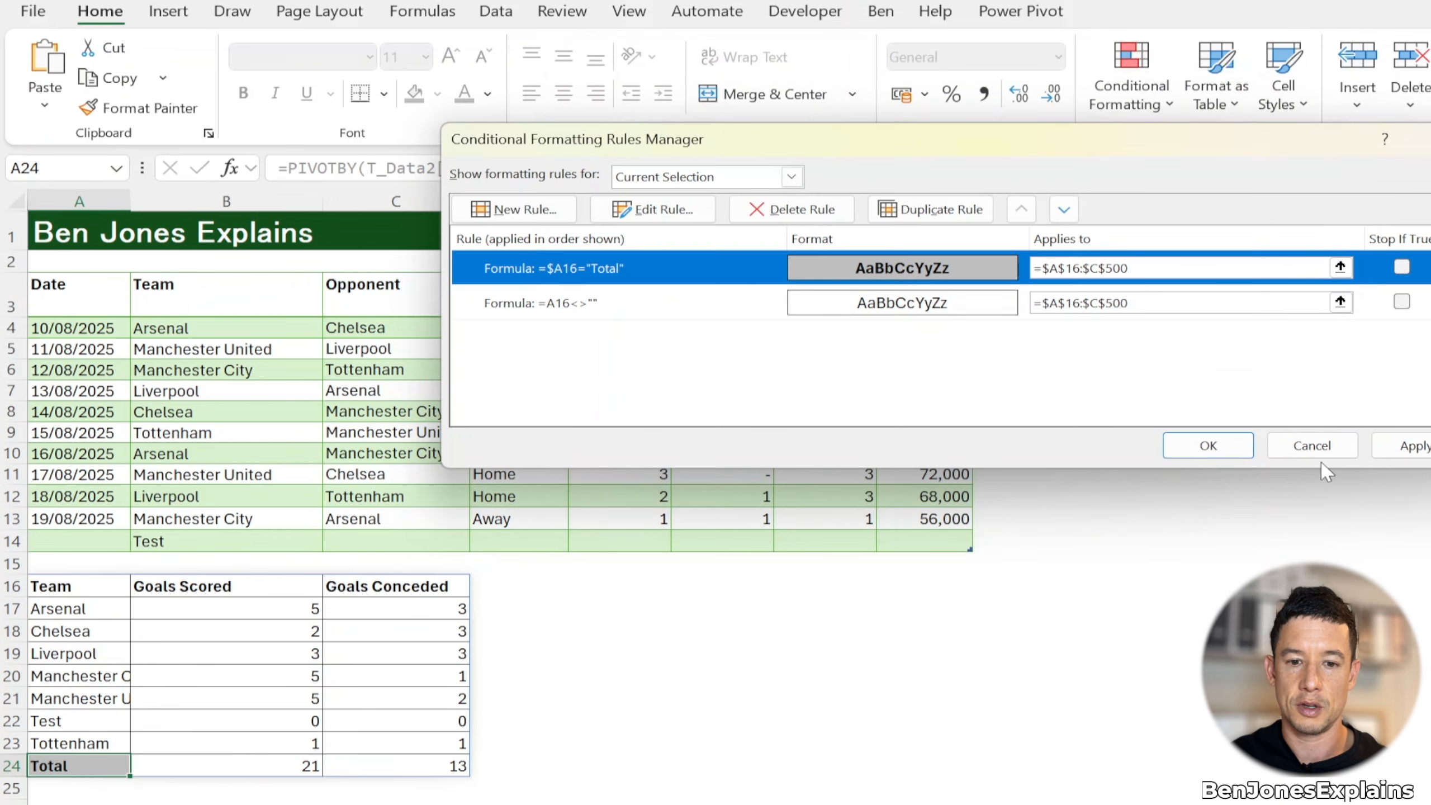
{"action": "left_click", "coordinate": [1403, 446]}
{"action": "left_click", "coordinate": [1206, 446]}
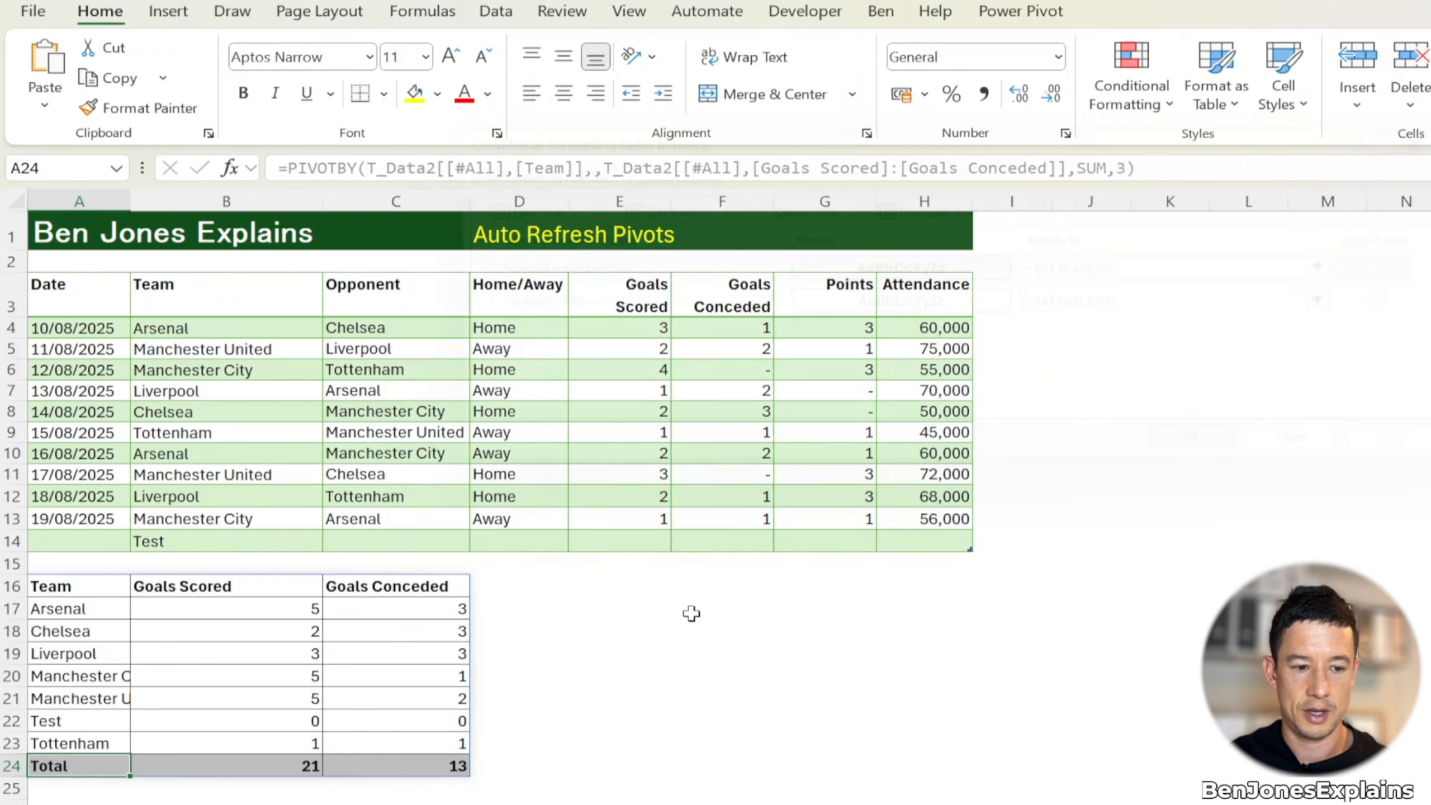
Enter 5 goals scored and 1 goal conceded for the Test team in row 14 of the match table
{"action": "left_click", "coordinate": [186, 792]}
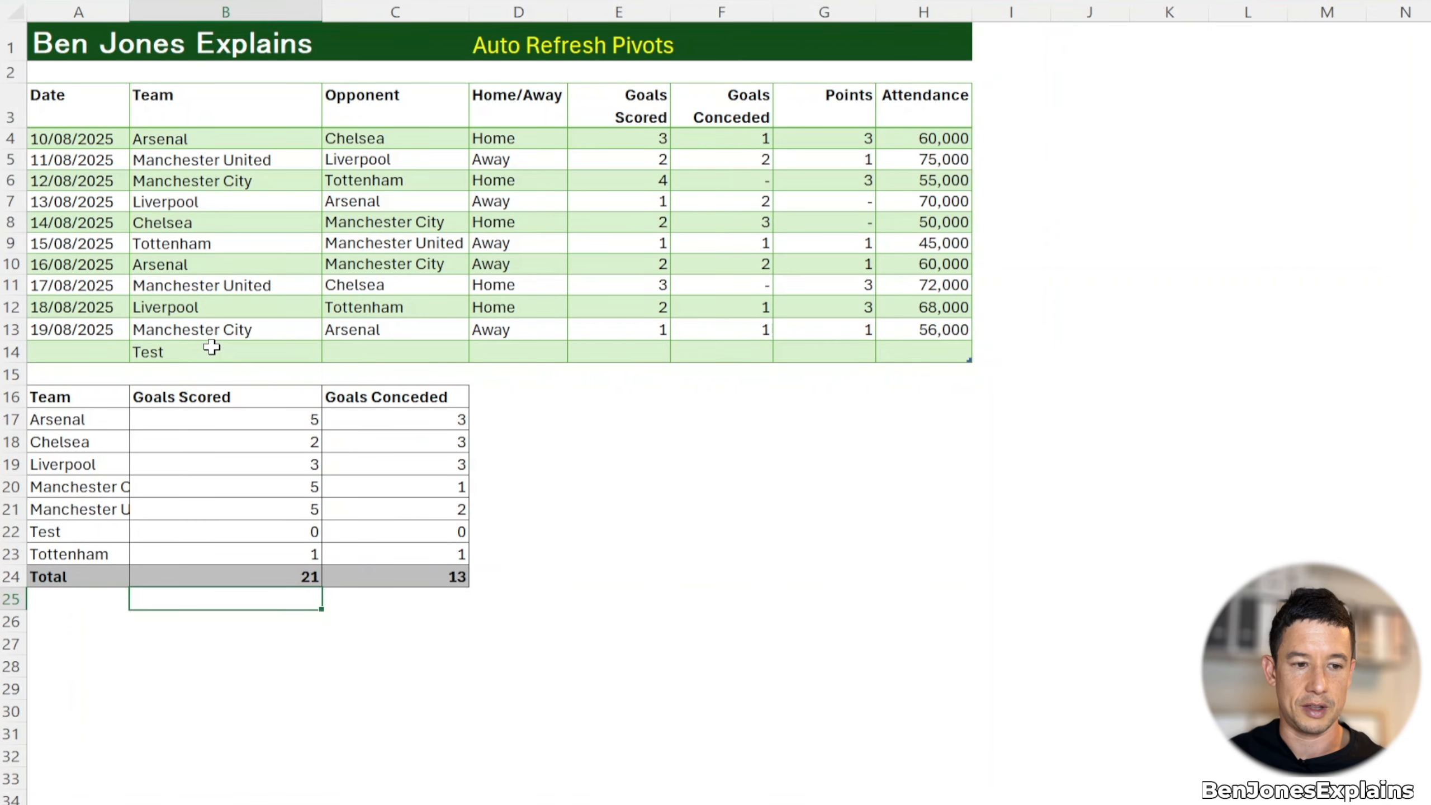
{"action": "left_click", "coordinate": [101, 401]}
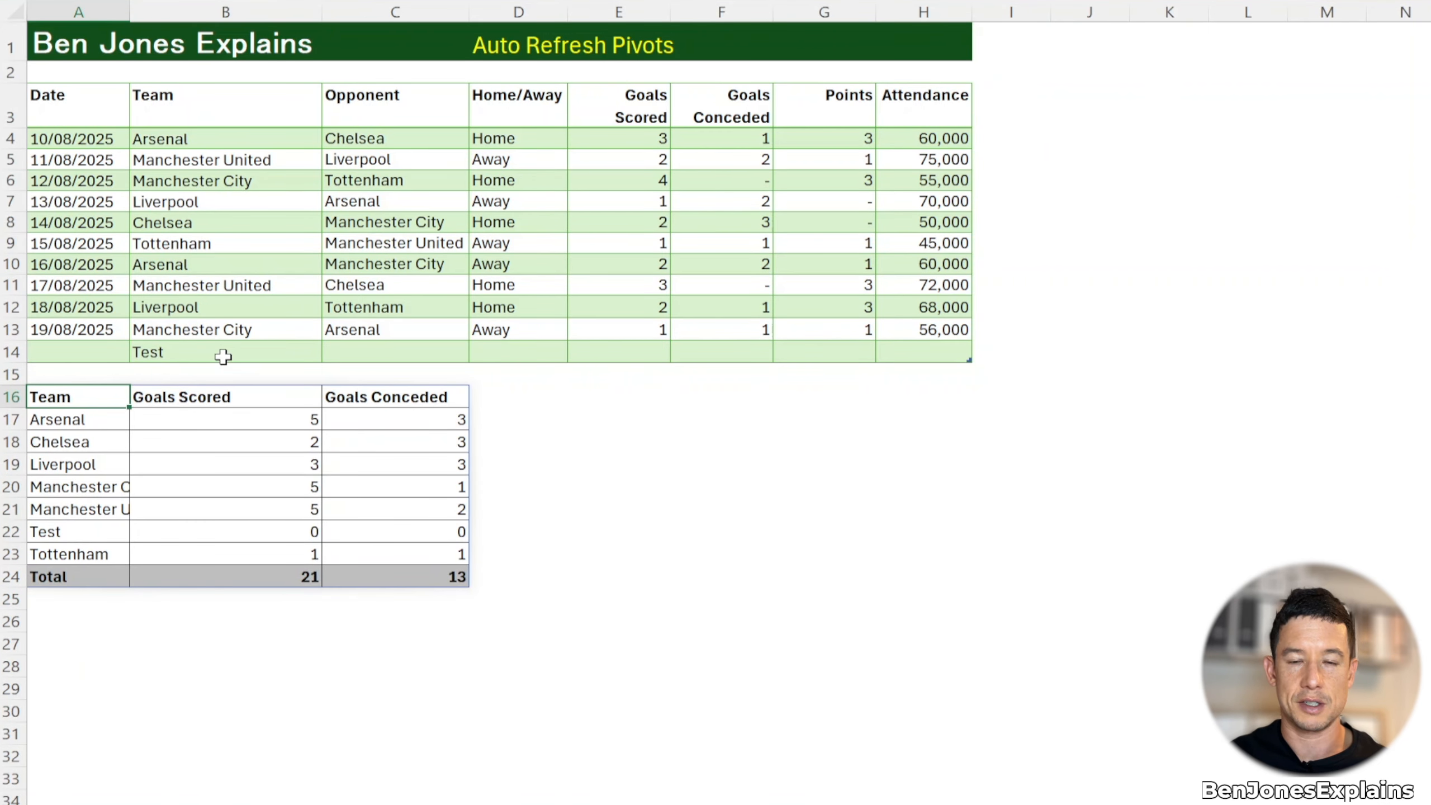
{"action": "left_click", "coordinate": [203, 347]}
{"action": "left_click", "coordinate": [654, 353]}
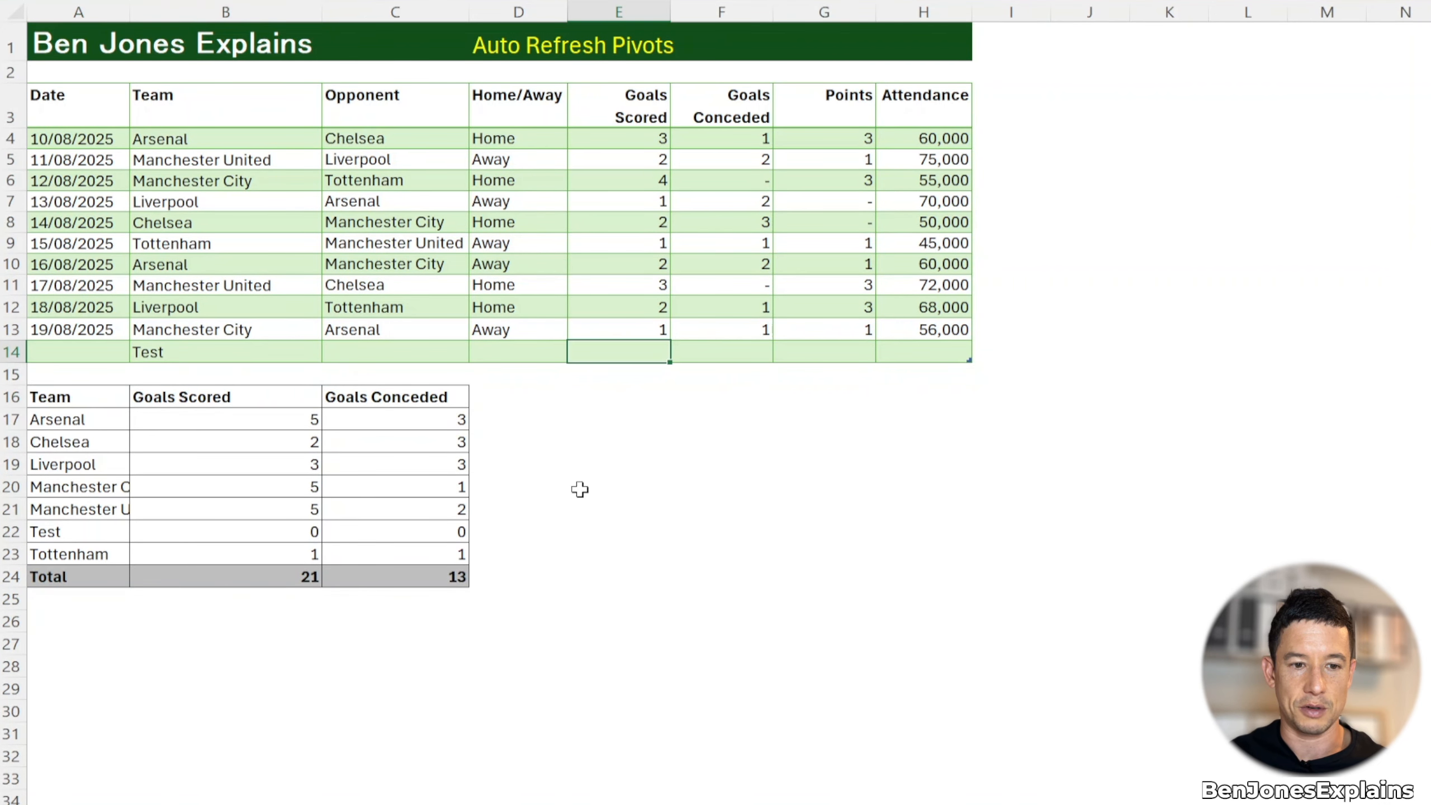
{"action": "type", "text": "5"}
{"action": "key", "text": "Tab"}
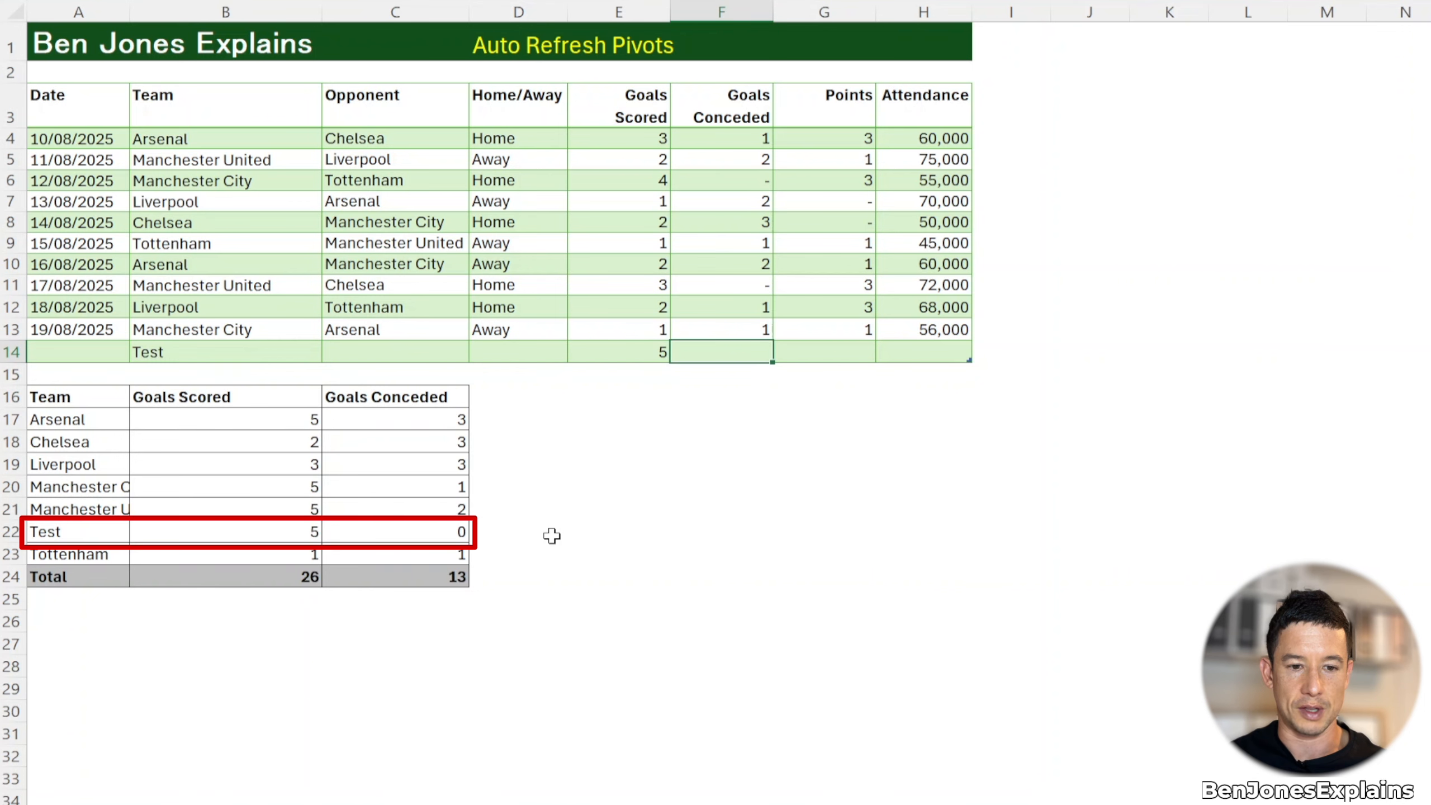
{"action": "key", "text": "Return"}
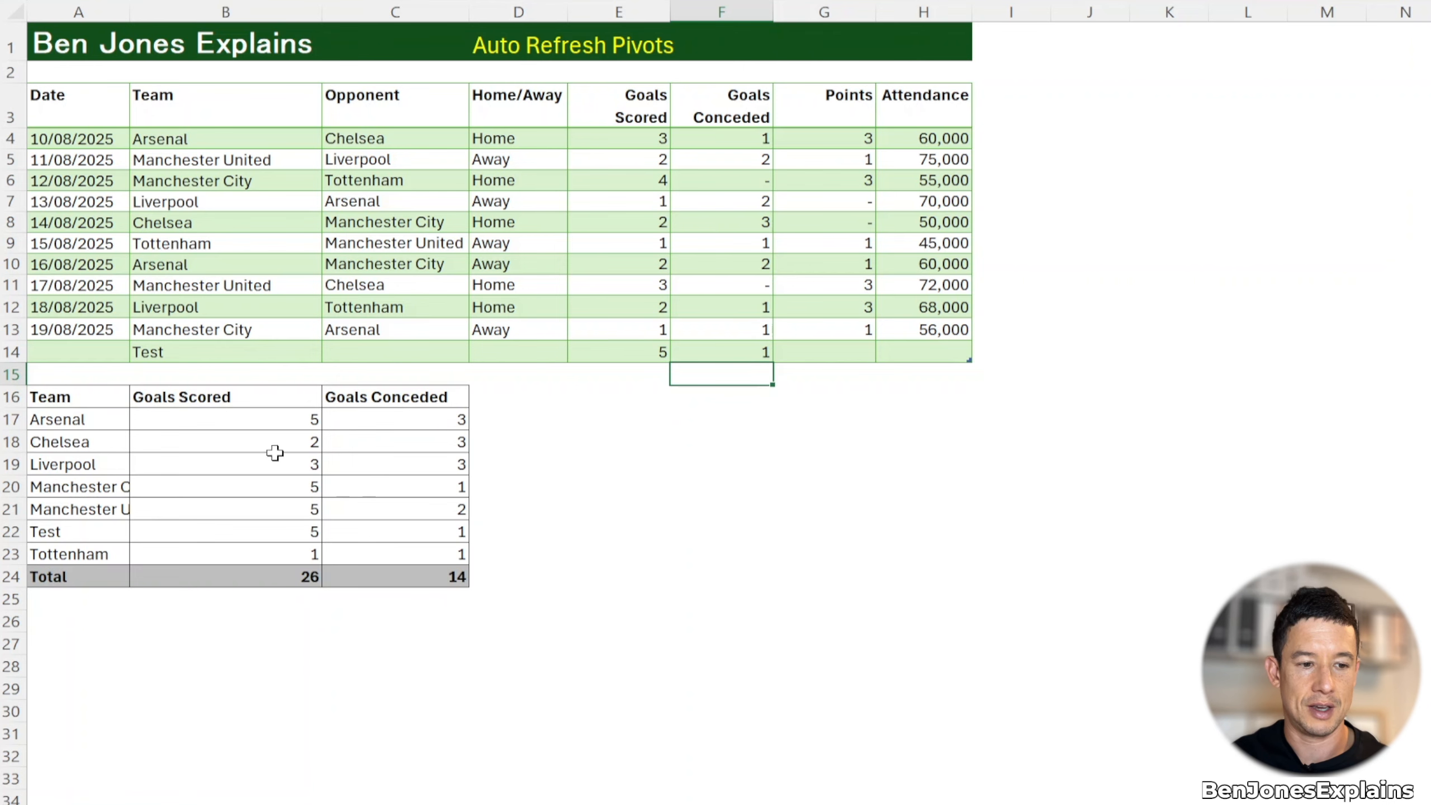
Insert a sheet row above the PIVOTBY summary and enter "test2" as a new team in B15
{"action": "right_click", "coordinate": [14, 375]}
{"action": "left_click", "coordinate": [140, 642]}
{"action": "left_click", "coordinate": [279, 375]}
{"action": "type", "text": "test2"}
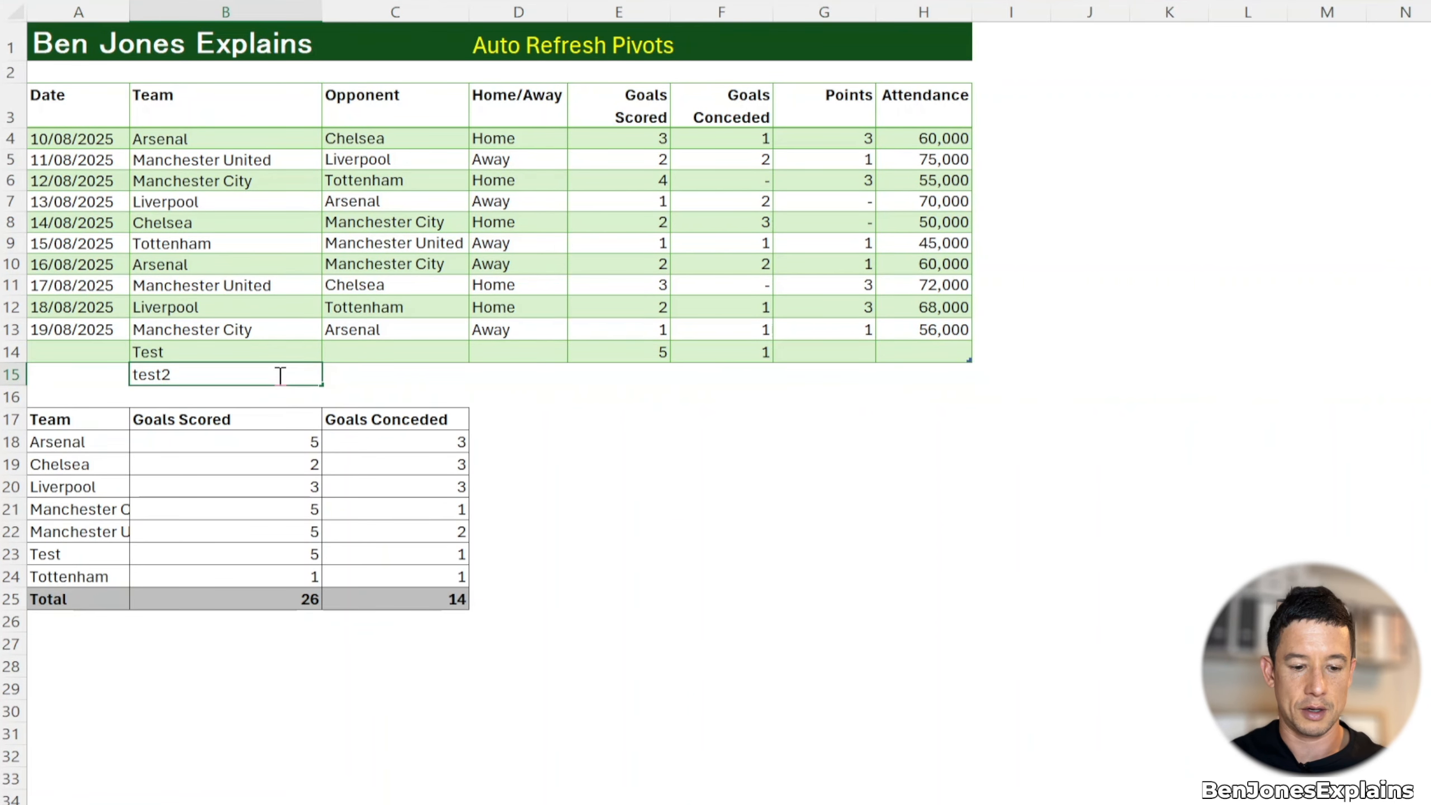
{"action": "key", "text": "Return"}
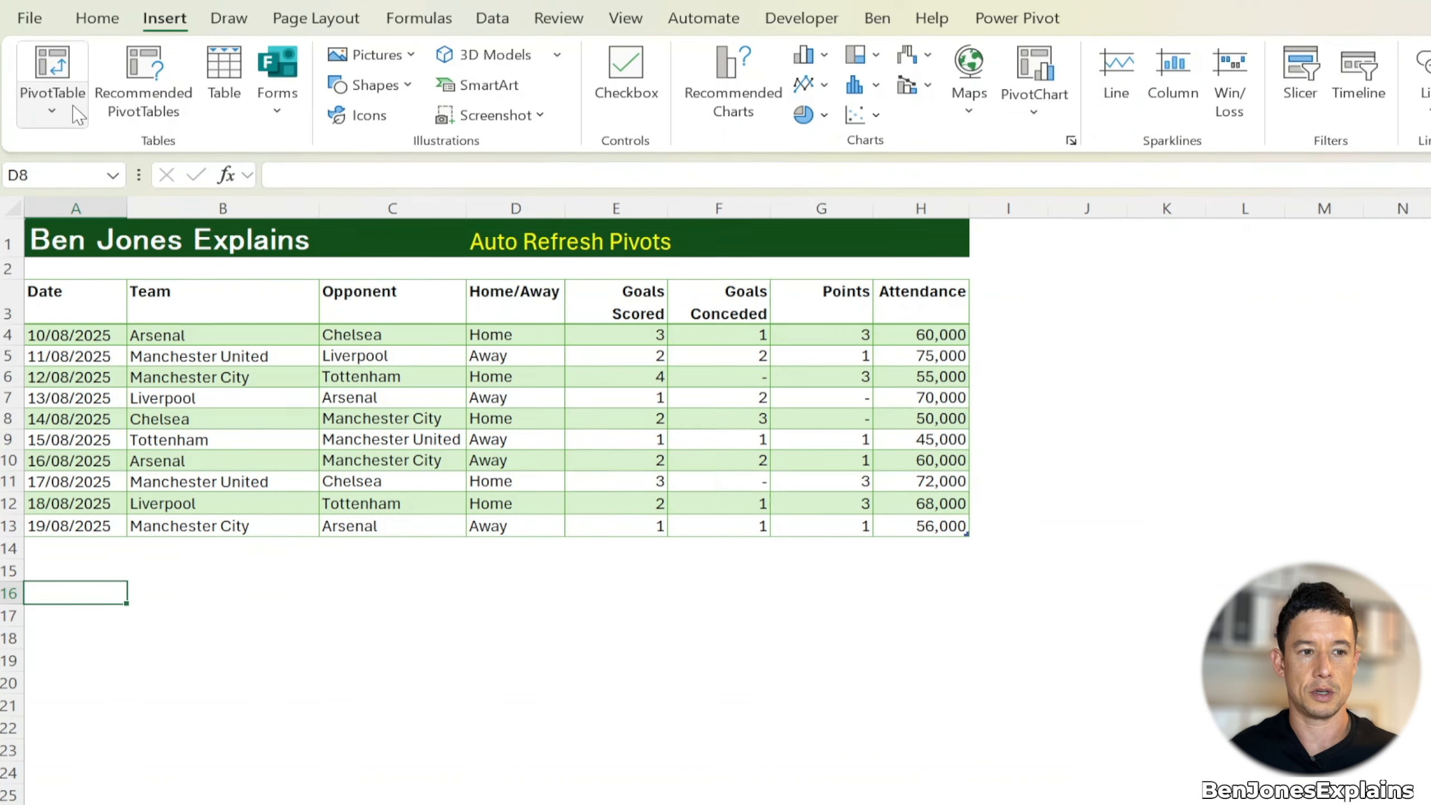
Create a PivotTable from the T_Data3 table at A16 of the existing PivotTable_Auto_VBA worksheet
{"action": "left_click", "coordinate": [45, 113]}
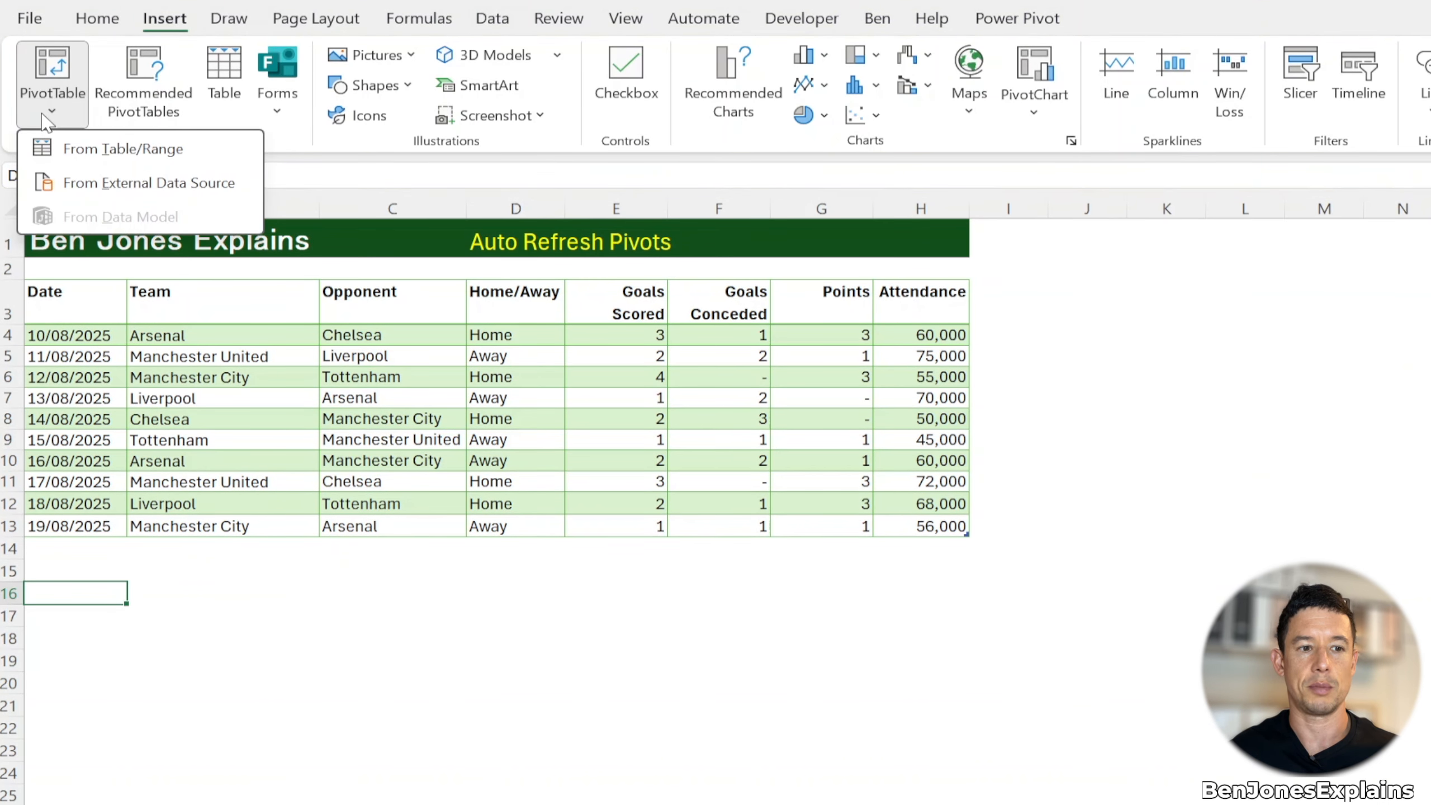
{"action": "left_click", "coordinate": [79, 149]}
{"action": "left_click", "coordinate": [564, 395]}
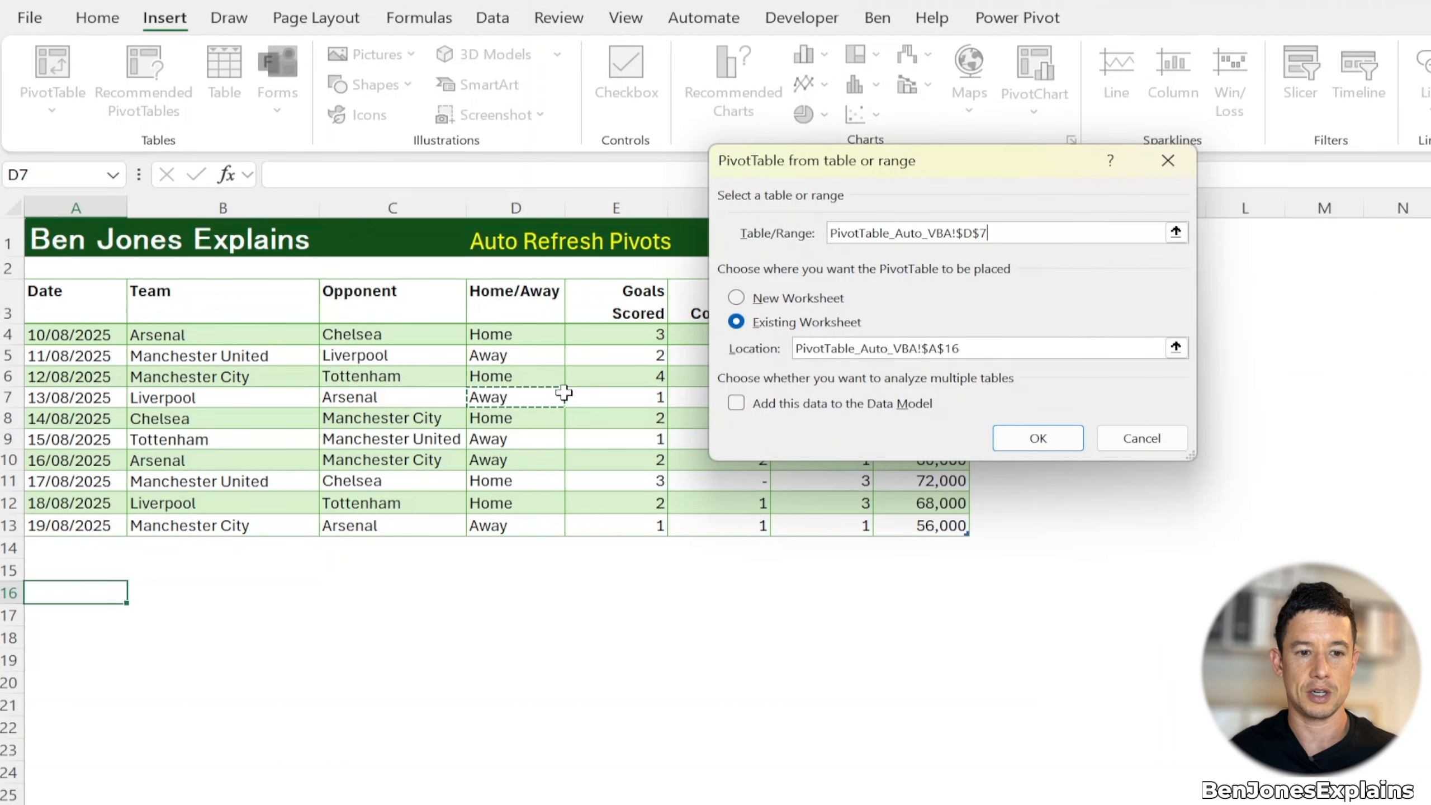
{"action": "key", "text": "ctrl+a"}
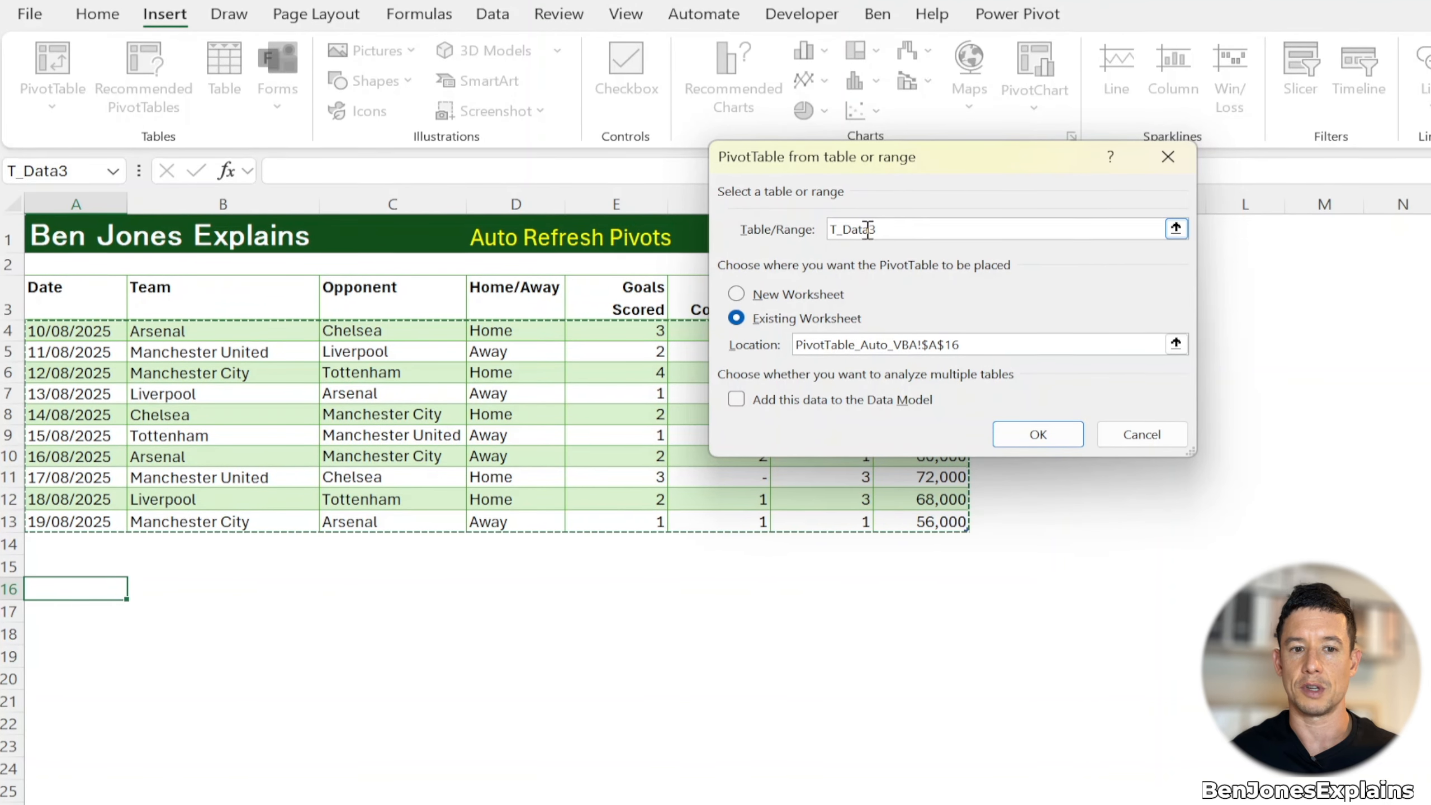
{"action": "left_click", "coordinate": [1030, 433]}
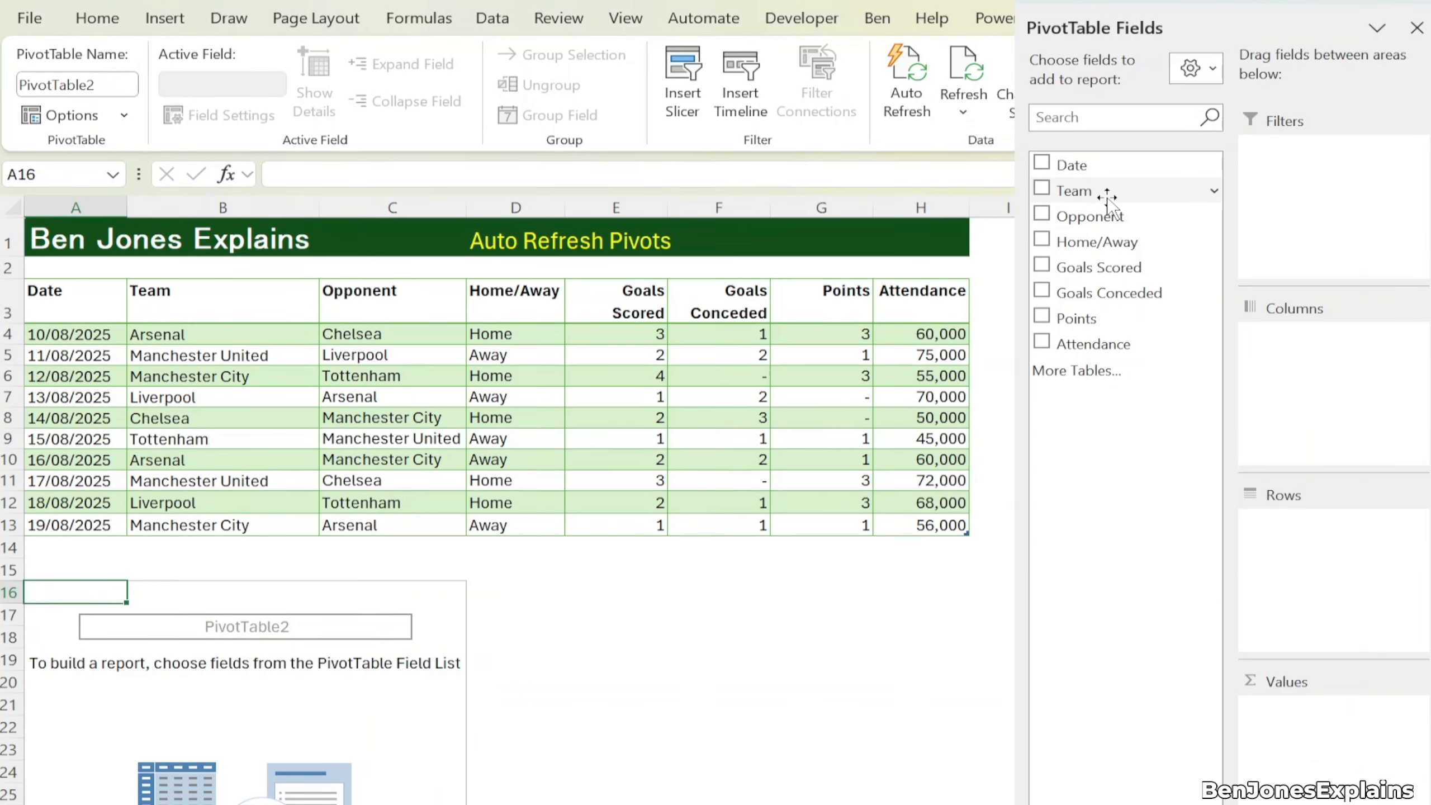
Lay out the PivotTable with Team as rows and Goals Scored and Goals Conceded as values
{"action": "left_click_drag", "start_coordinate": [1074, 184], "coordinate": [1344, 617]}
{"action": "left_click_drag", "start_coordinate": [1099, 268], "coordinate": [1344, 733]}
{"action": "left_click_drag", "start_coordinate": [1159, 291], "coordinate": [1275, 774]}
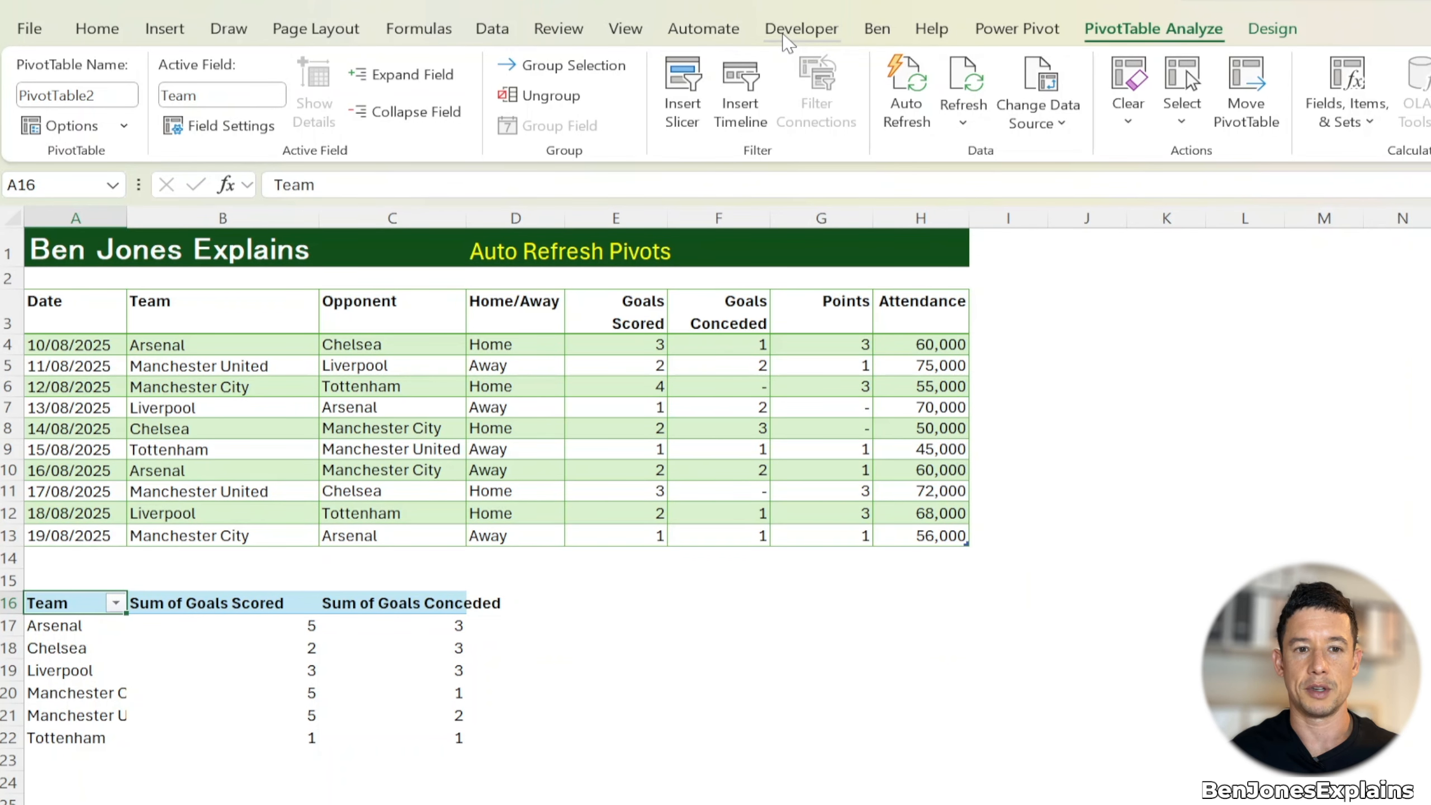
Make sure the Developer main tab is enabled in the ribbon customization options and apply them
{"action": "left_click", "coordinate": [787, 42]}
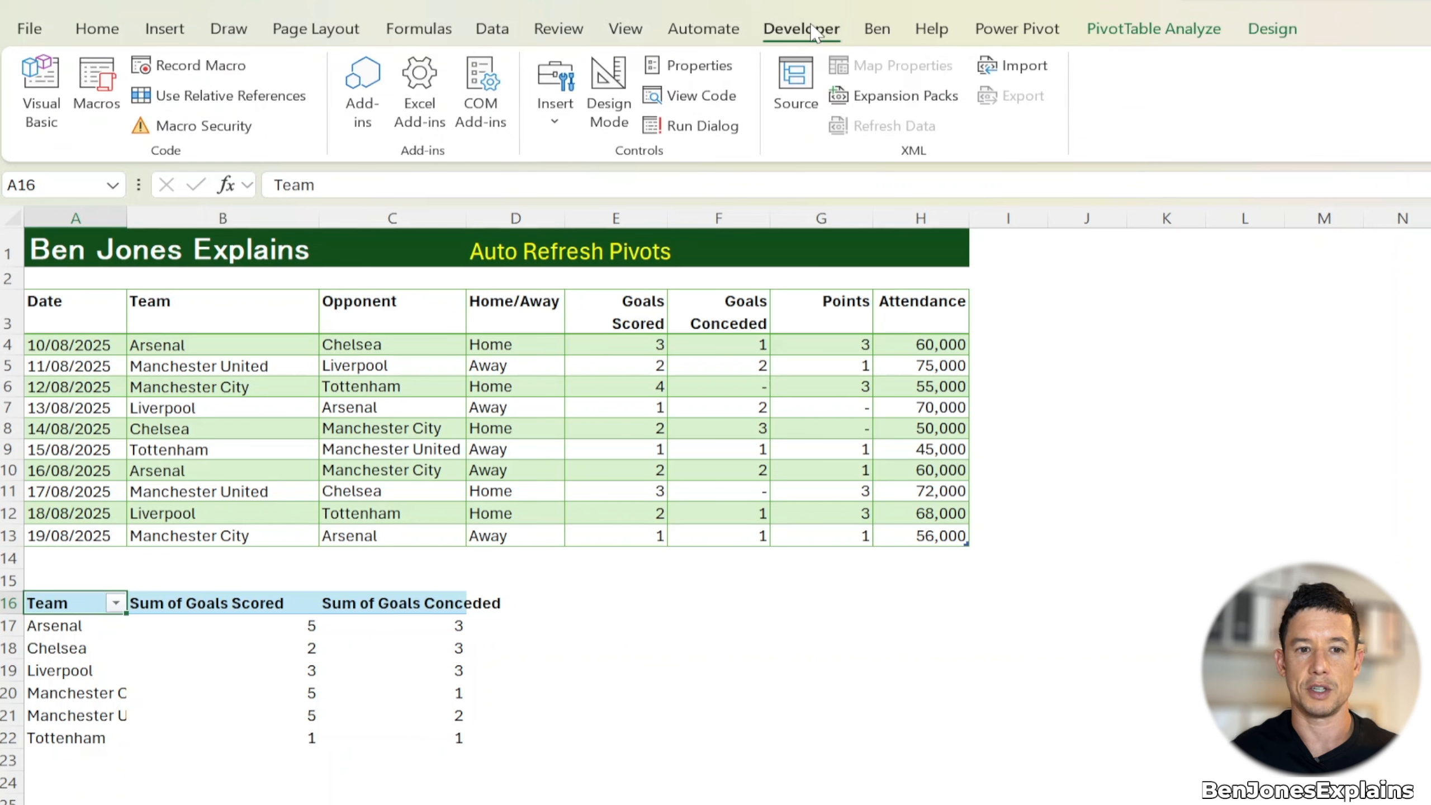
{"action": "right_click", "coordinate": [849, 17]}
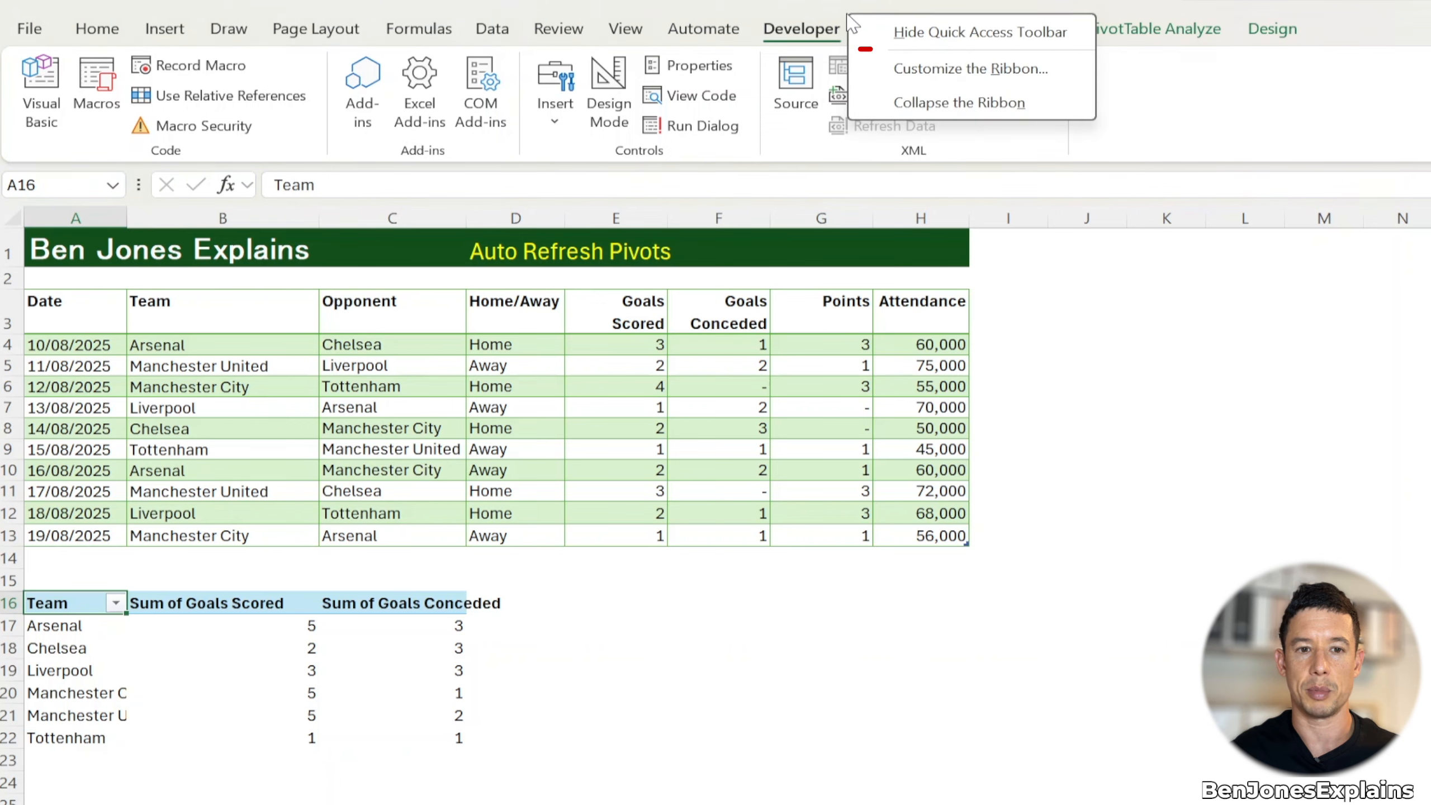
{"action": "left_click", "coordinate": [944, 85]}
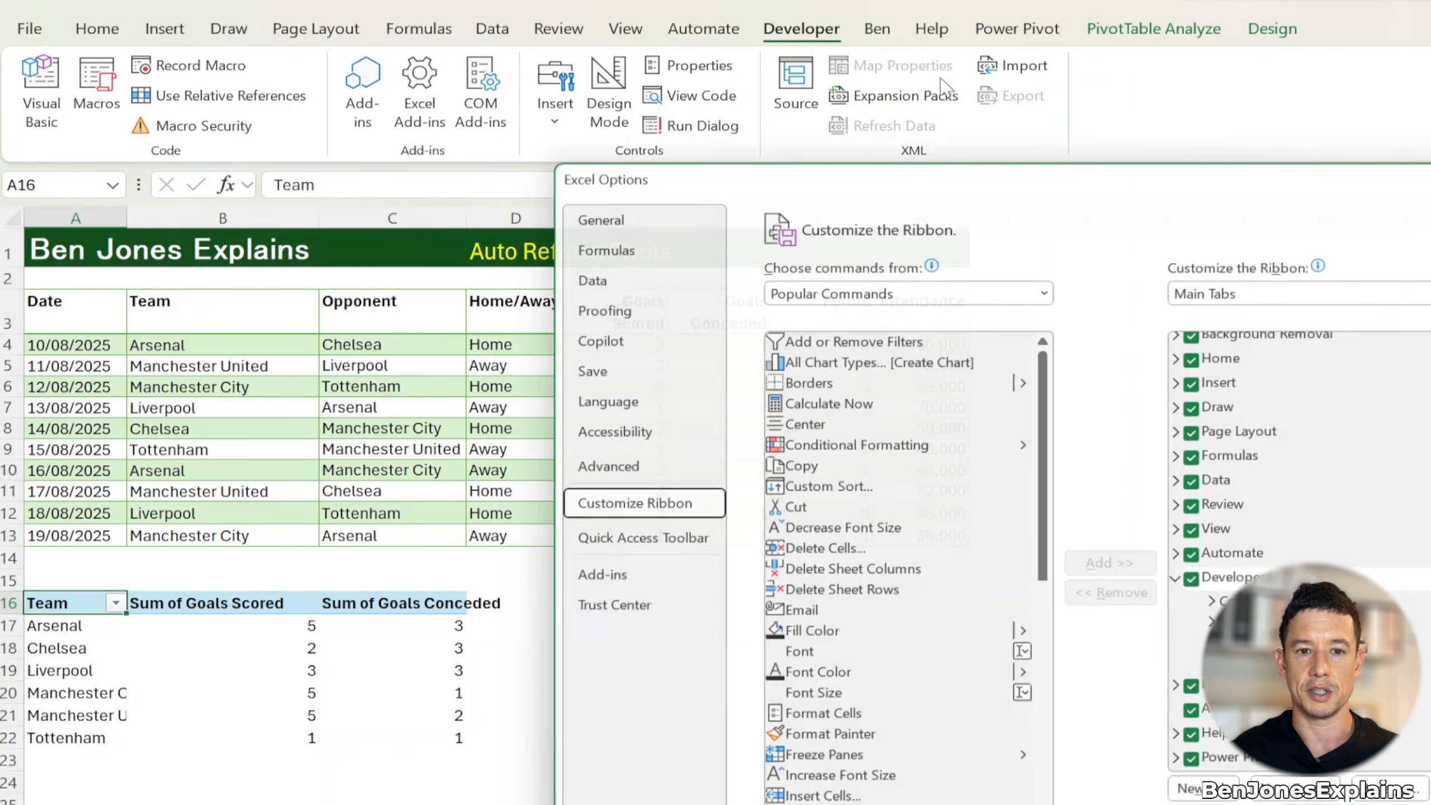
{"action": "scroll", "coordinate": [683, 446], "scroll_direction": "up", "scroll_amount": 1}
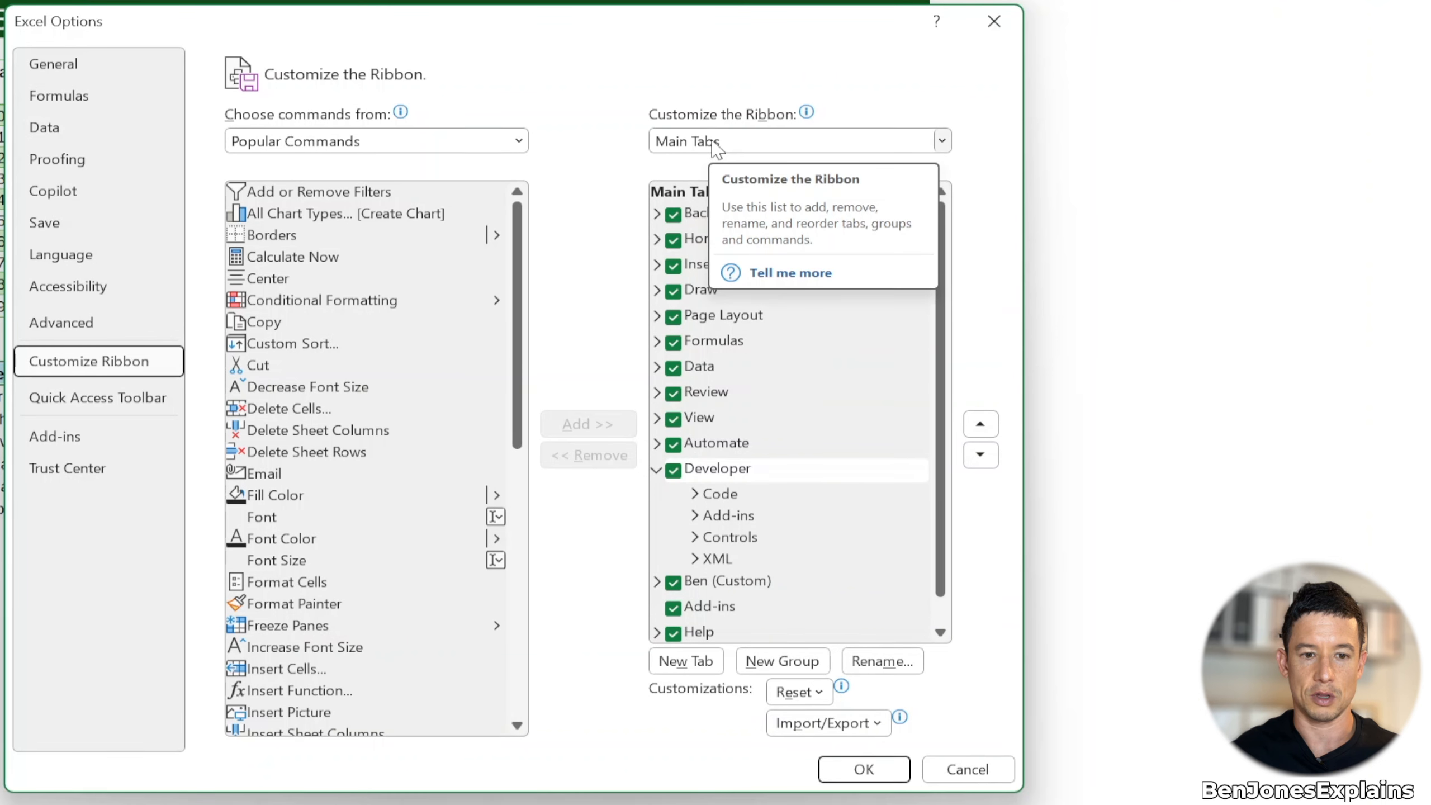
{"action": "left_click", "coordinate": [673, 476]}
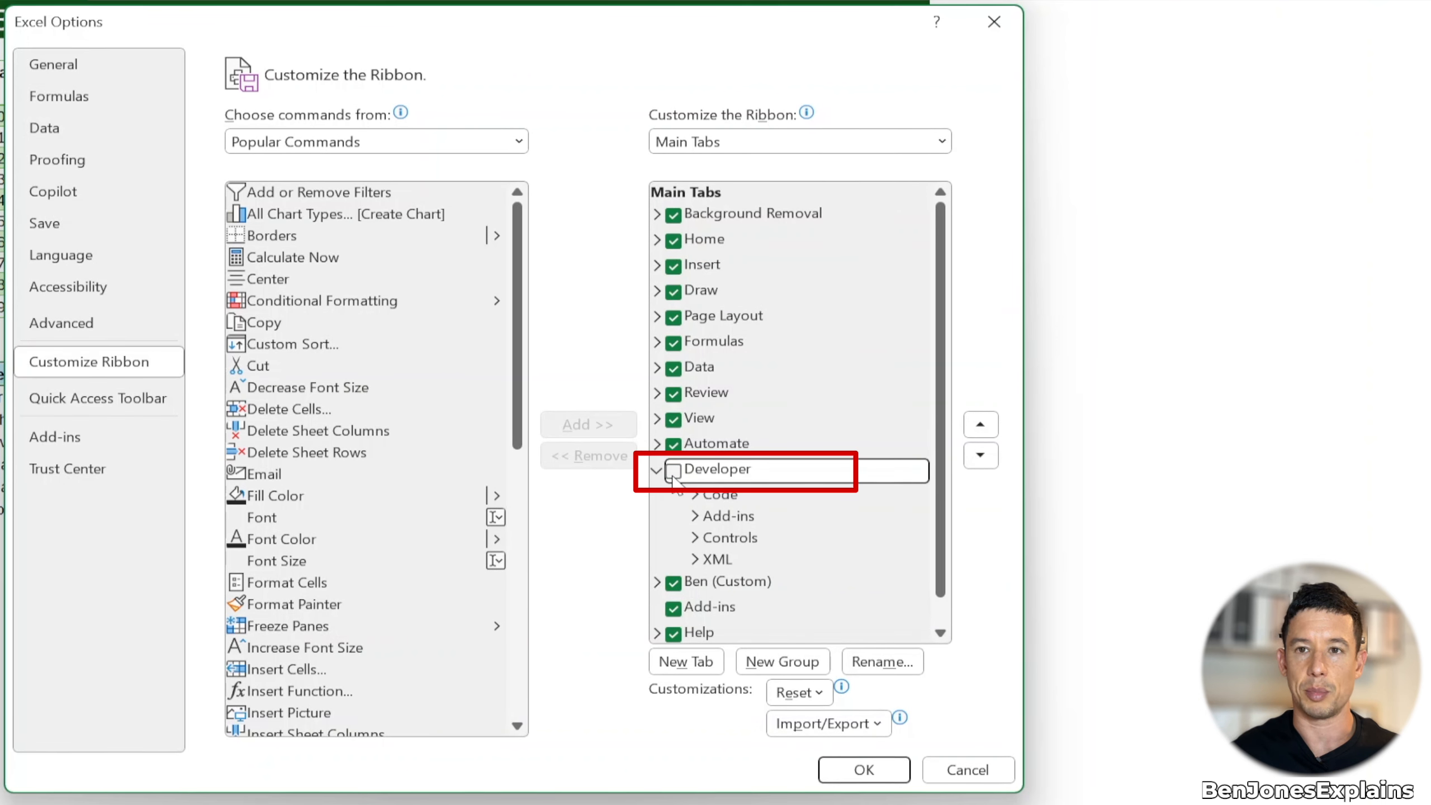
{"action": "left_click", "coordinate": [672, 477]}
{"action": "left_click", "coordinate": [672, 476]}
{"action": "left_click", "coordinate": [673, 478]}
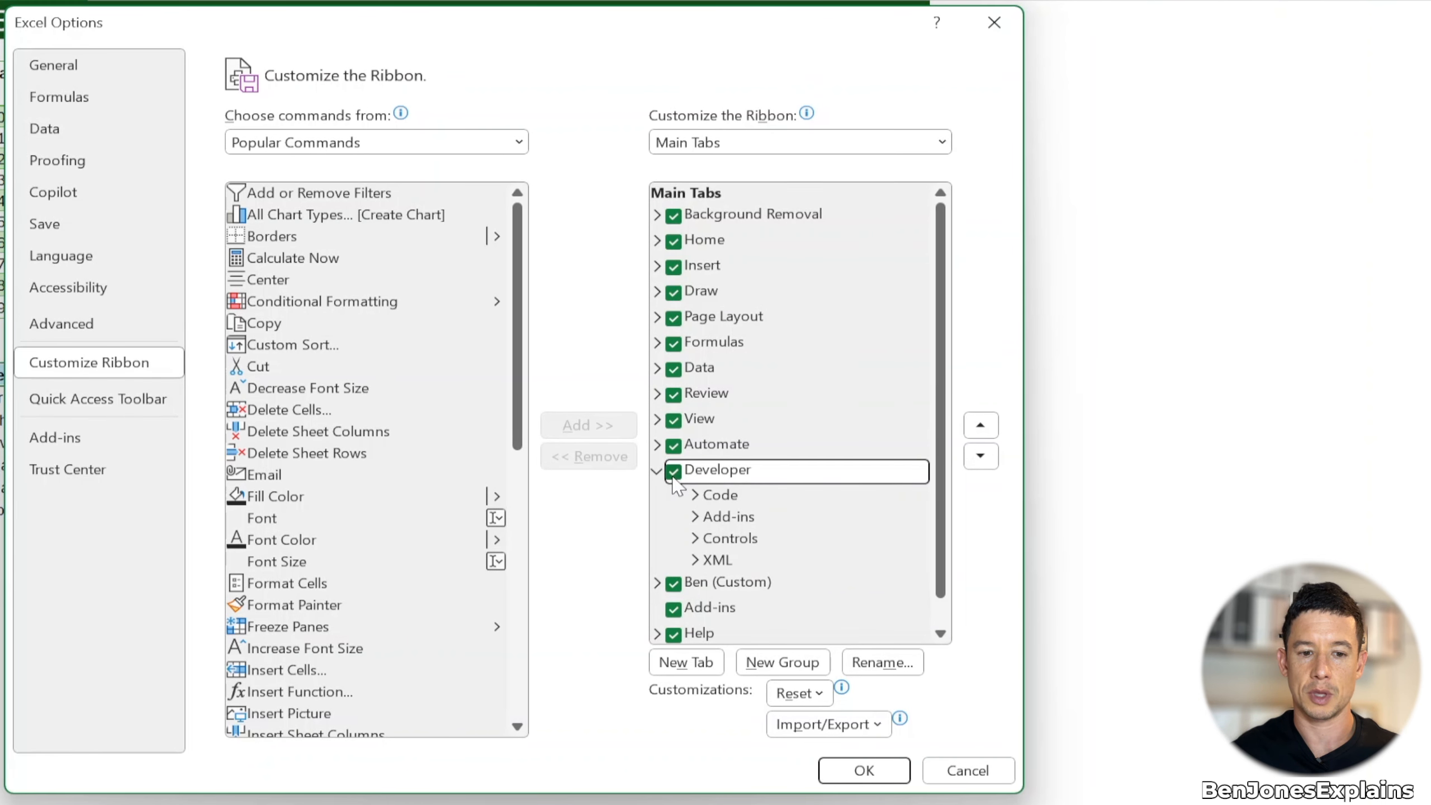
{"action": "left_click", "coordinate": [864, 771]}
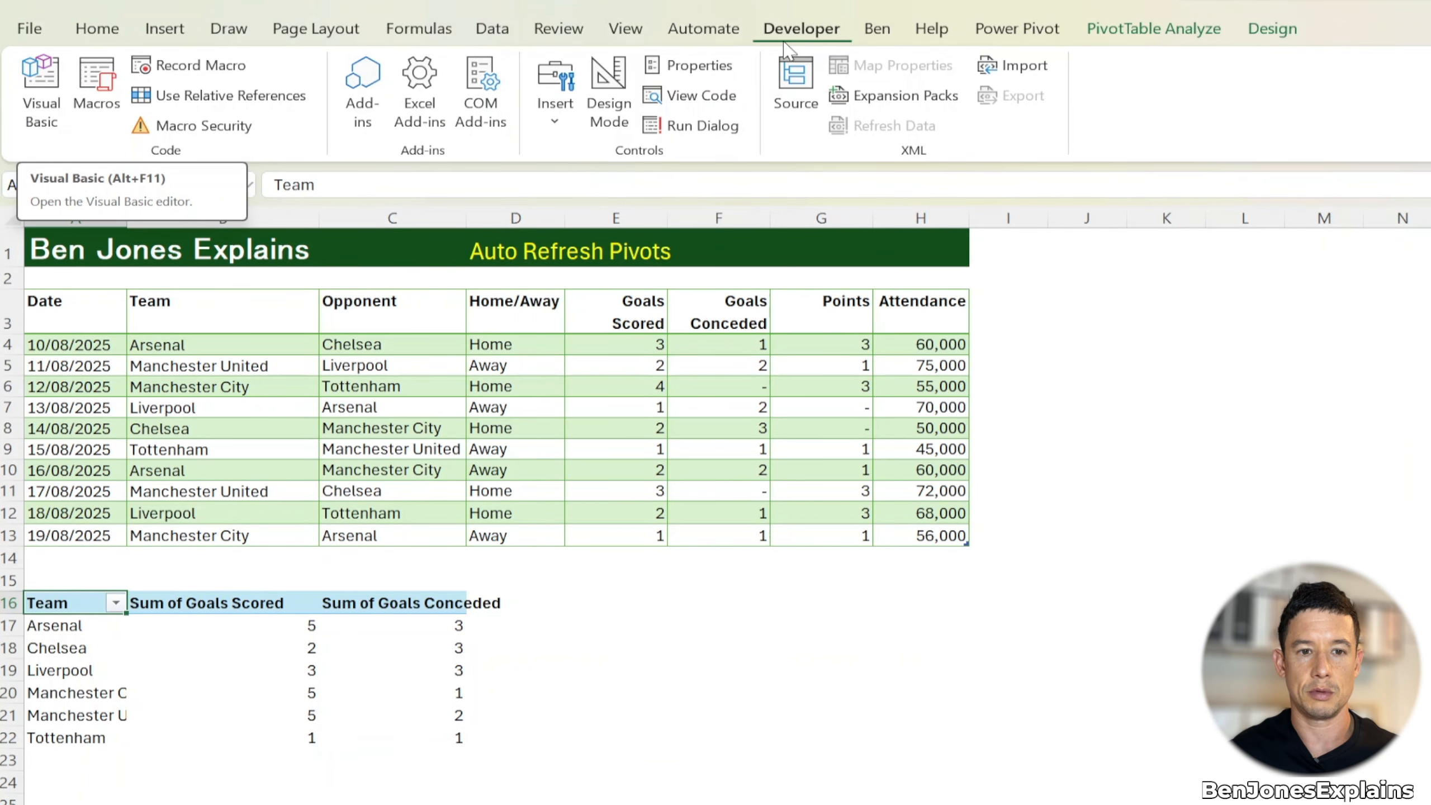
View the Worksheet_Change code of Sheet3 (PivotTable_Auto_VBA) in the Visual Basic editor and return to the worksheet
{"action": "left_click", "coordinate": [39, 133]}
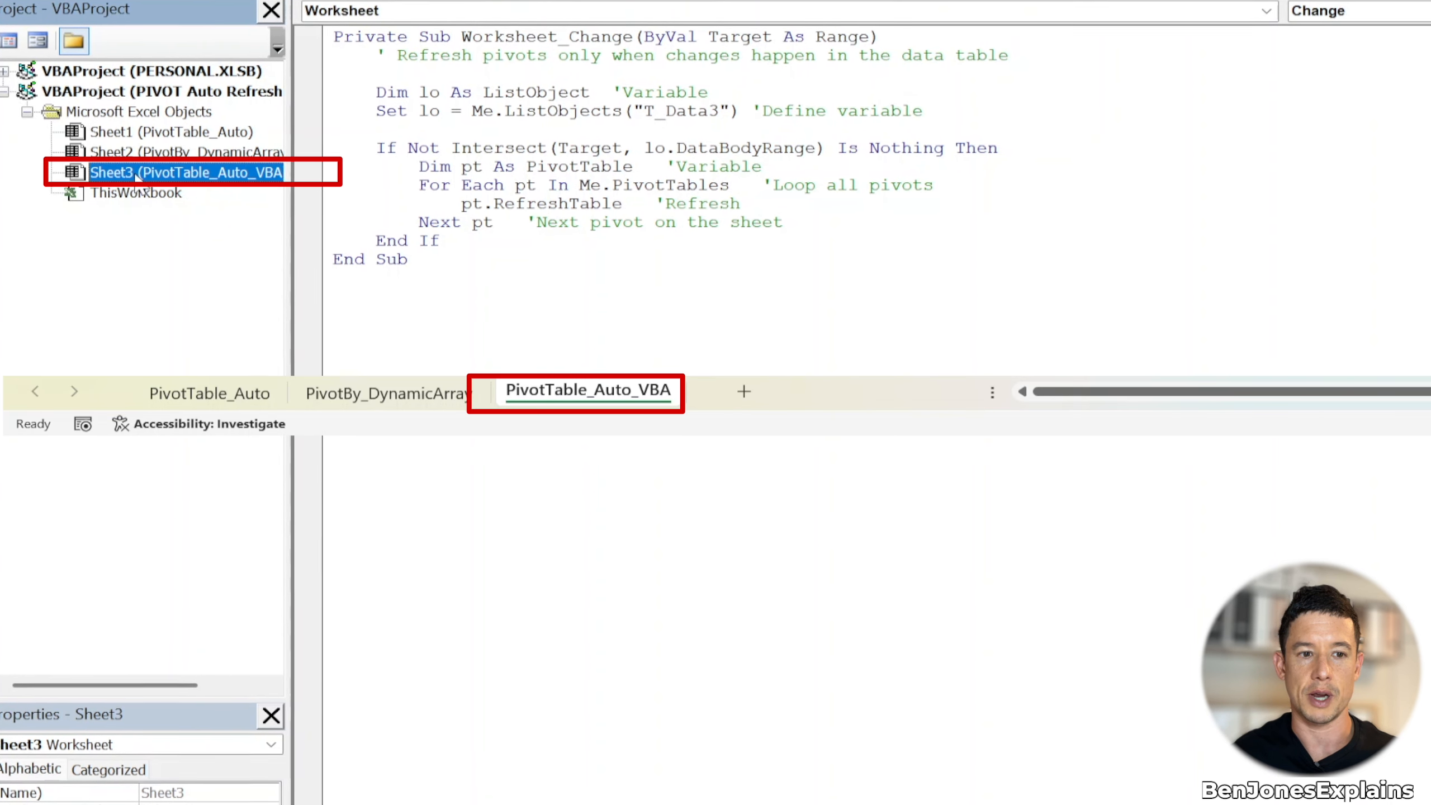
{"action": "left_click", "coordinate": [355, 41]}
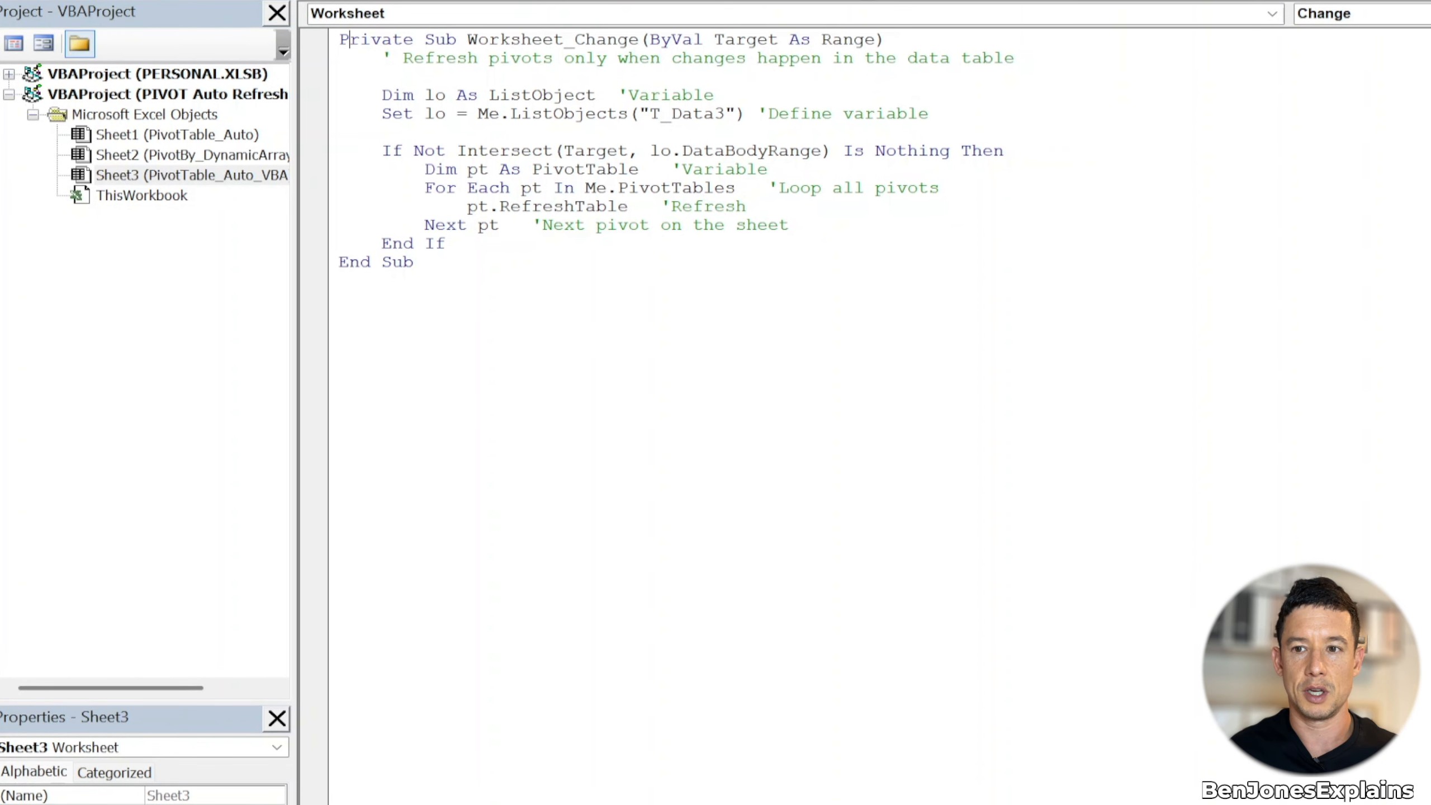
{"action": "key", "text": "alt+F11"}
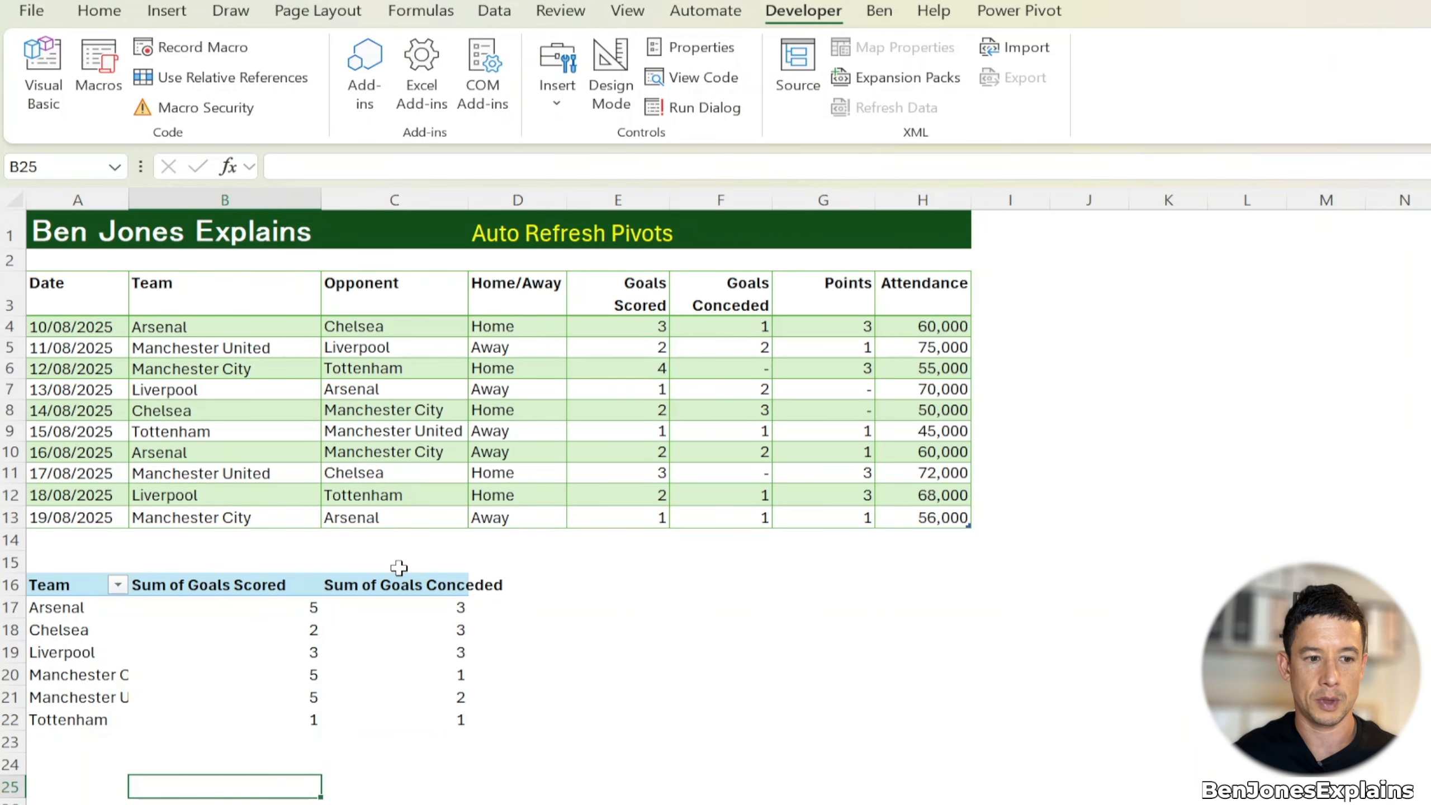
Check the Auto Refresh option of the PivotTable below the match table
{"action": "left_click", "coordinate": [285, 535]}
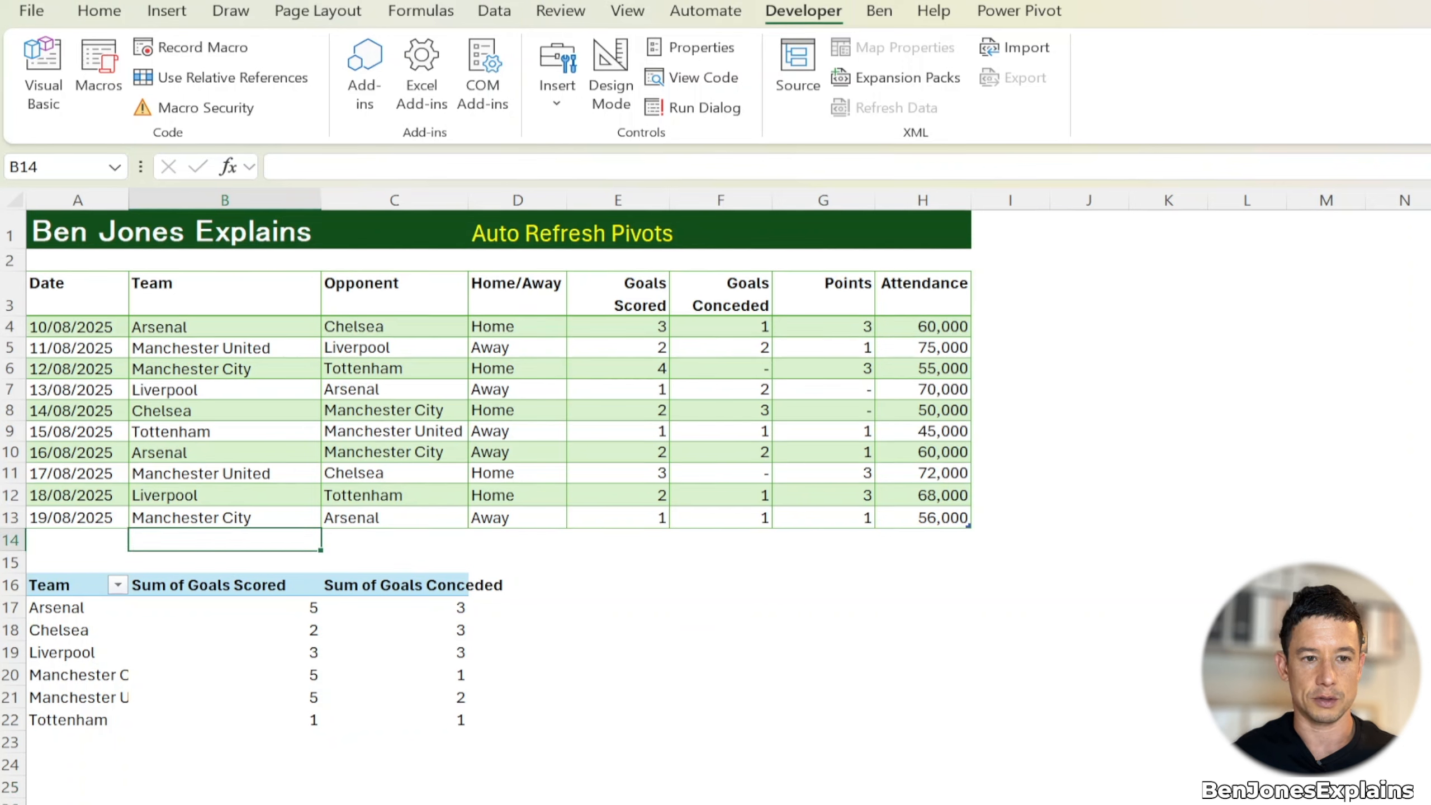
{"action": "left_click", "coordinate": [394, 652]}
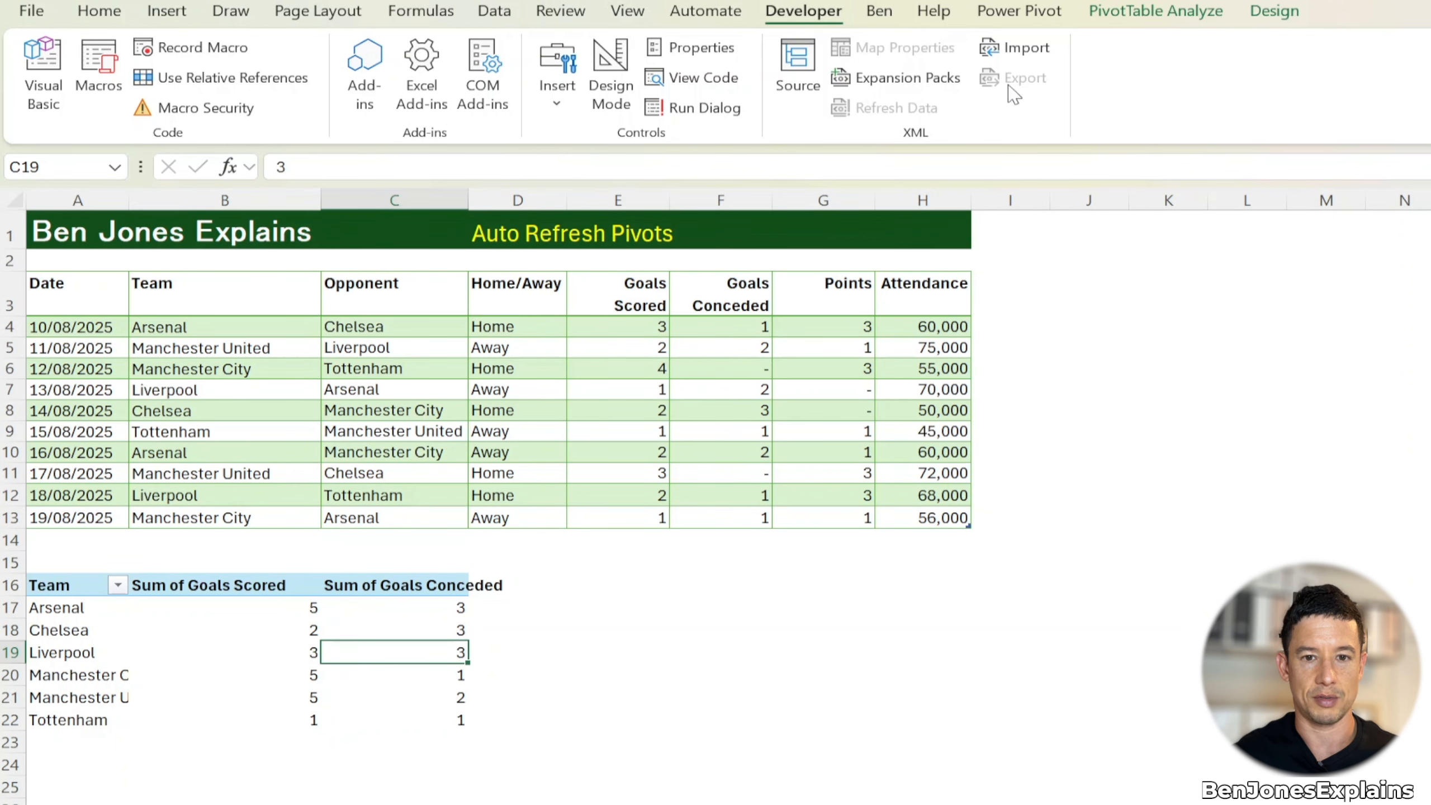
{"action": "left_click", "coordinate": [1154, 10]}
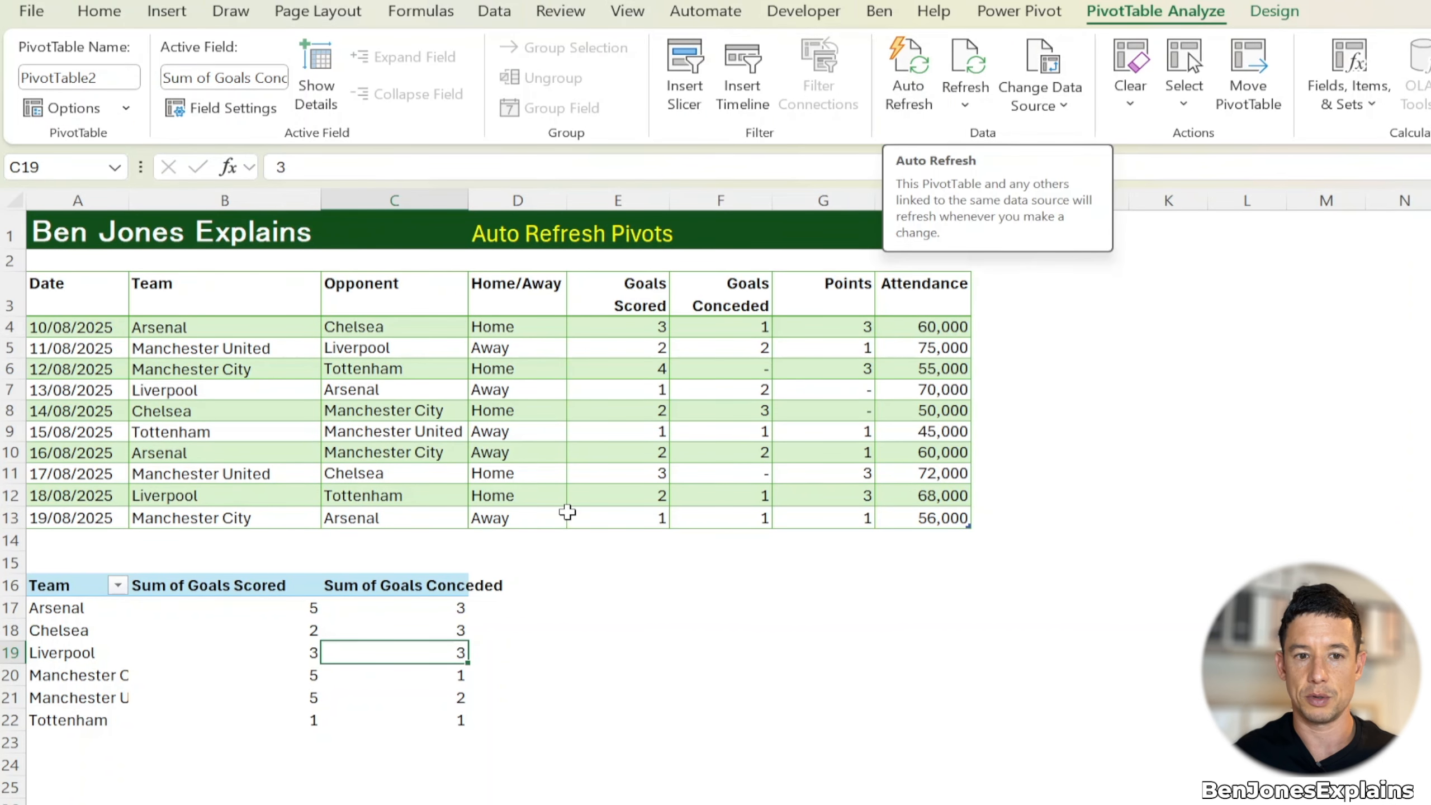
Add a team named Test in row 14 of the match table with 5 goals scored and 2 goals conceded
{"action": "left_click", "coordinate": [191, 541]}
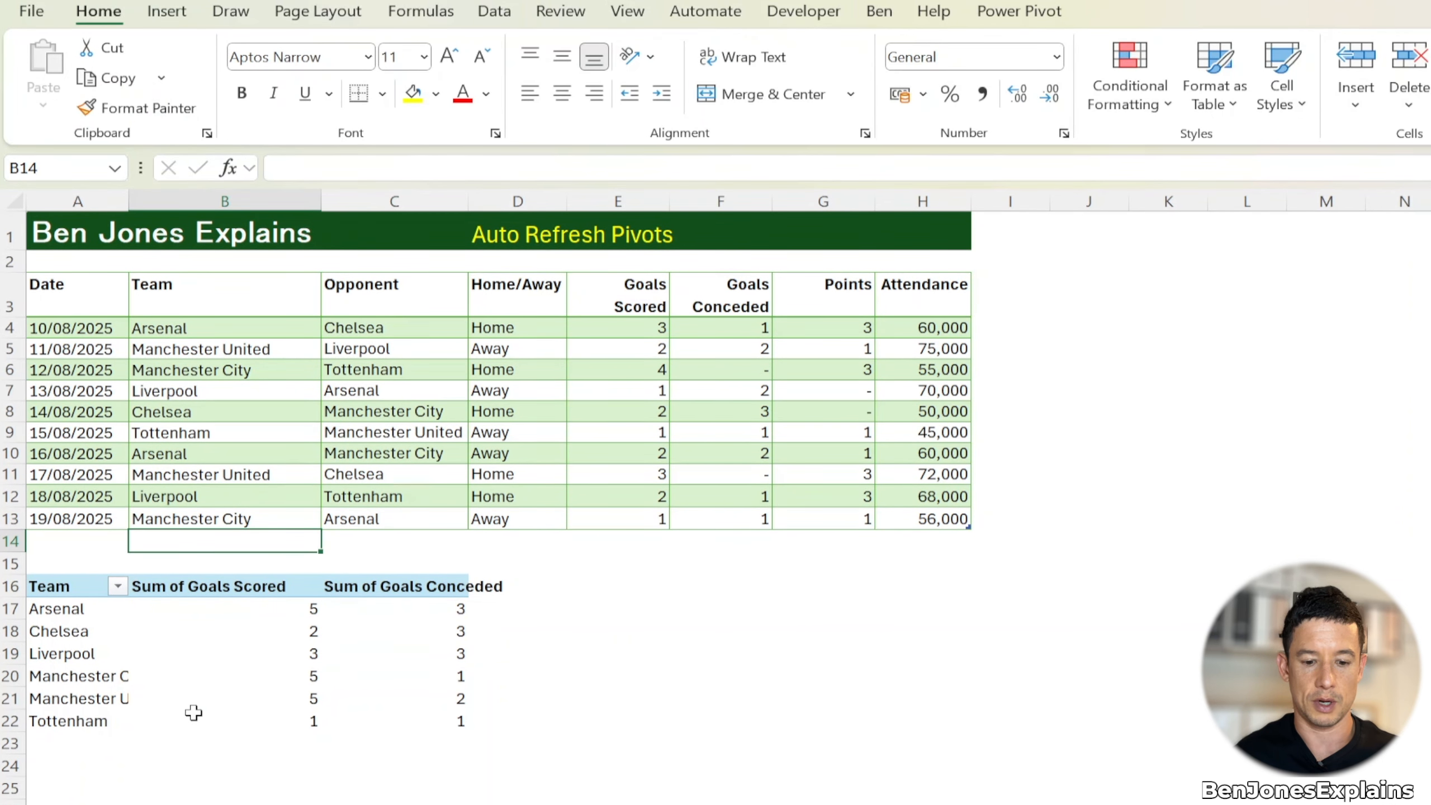
{"action": "type", "text": "Test"}
{"action": "key", "text": "Return"}
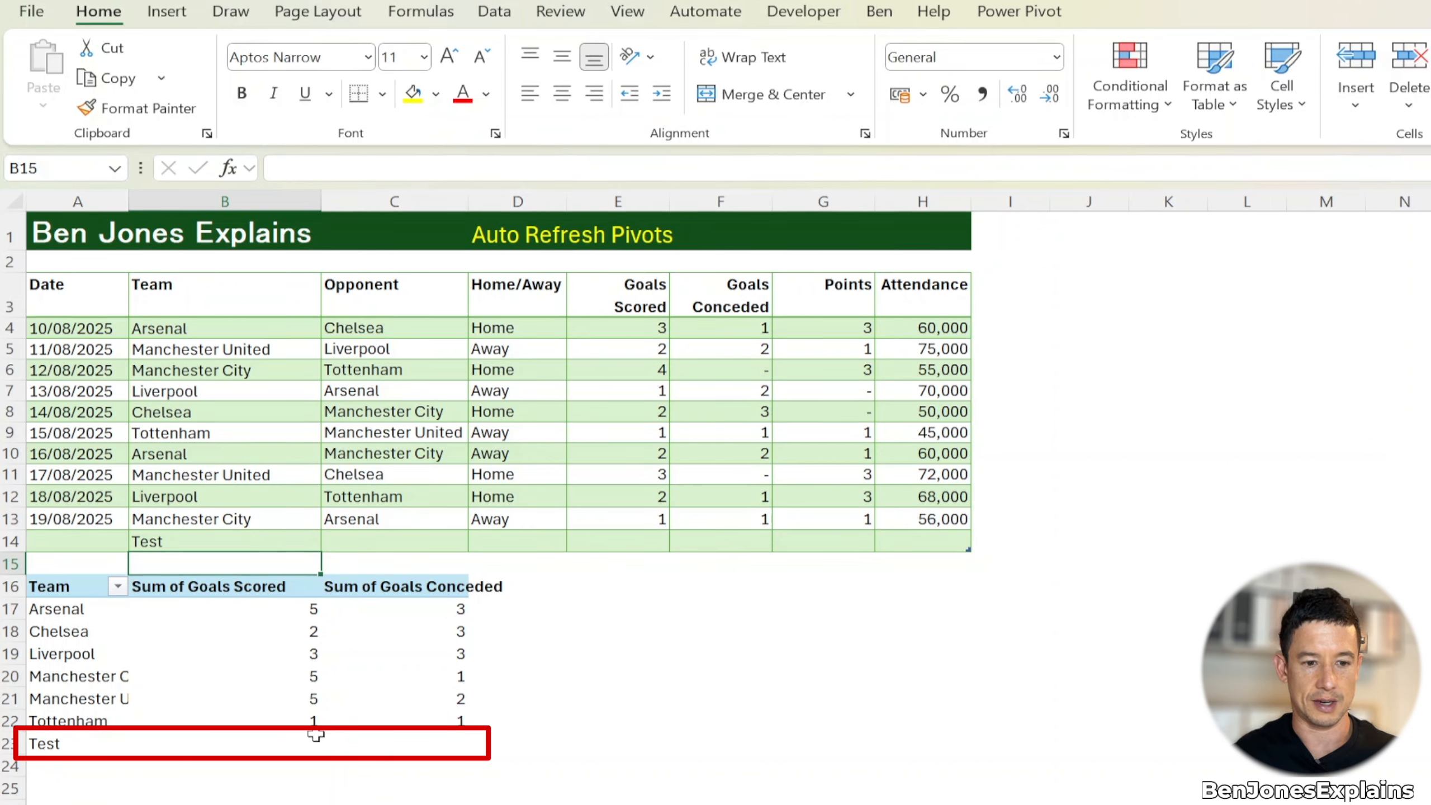
{"action": "left_click", "coordinate": [605, 536]}
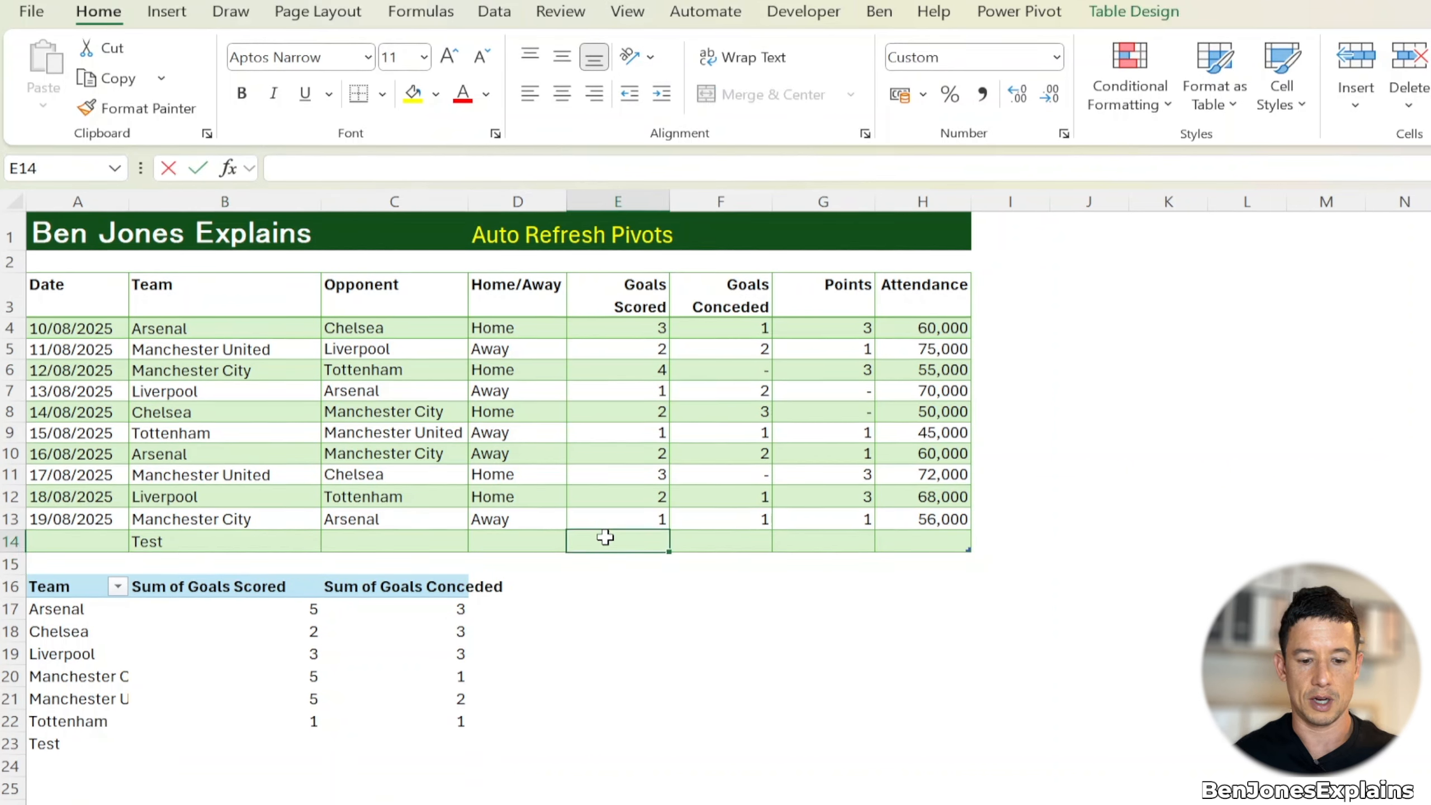
{"action": "type", "text": "5"}
{"action": "key", "text": "Tab"}
{"action": "type", "text": "2"}
{"action": "key", "text": "Tab"}
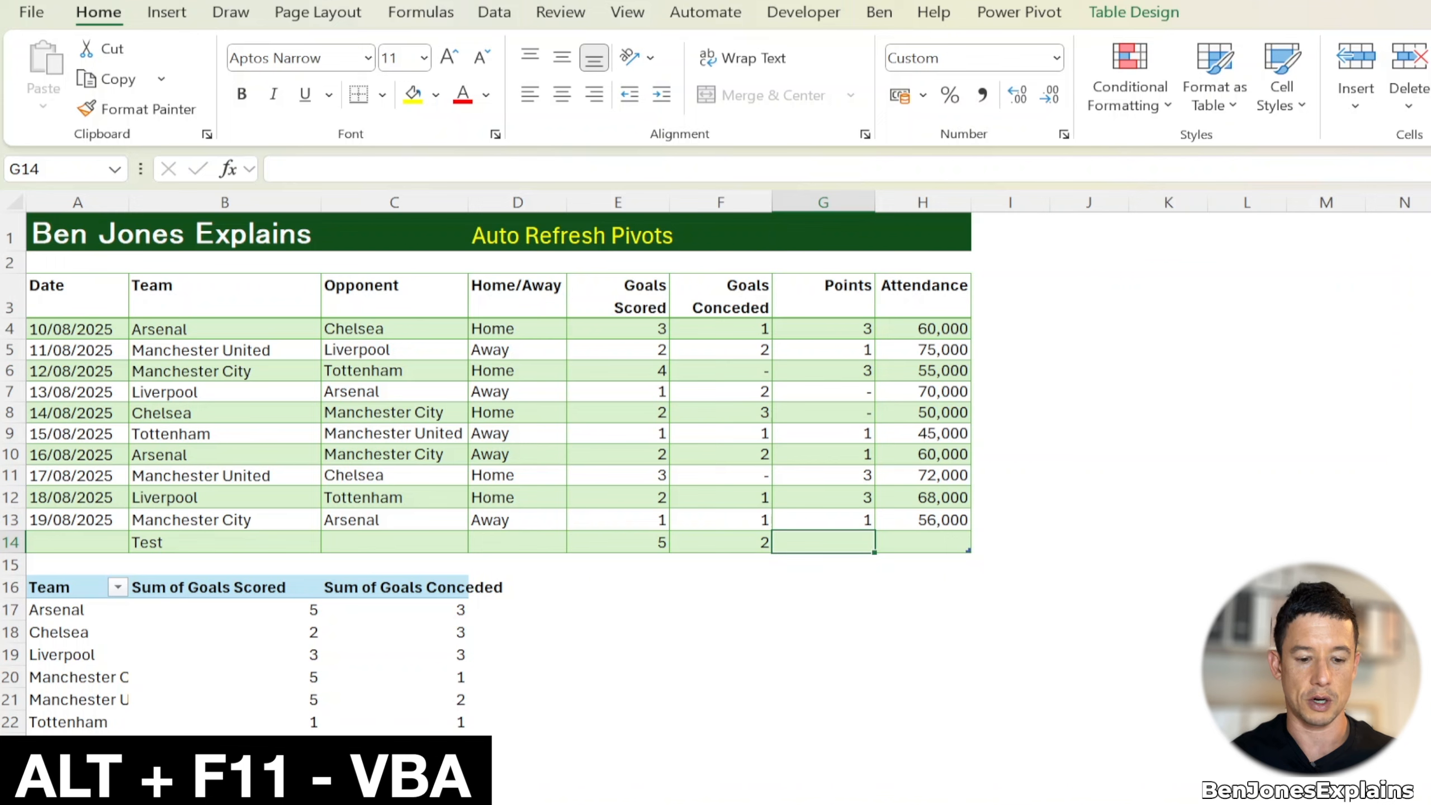
Reopen the Sheet3 (PivotTable_Auto_VBA) code in the Visual Basic editor and examine the Worksheet_Change declaration line
{"action": "key", "text": "alt+F11"}
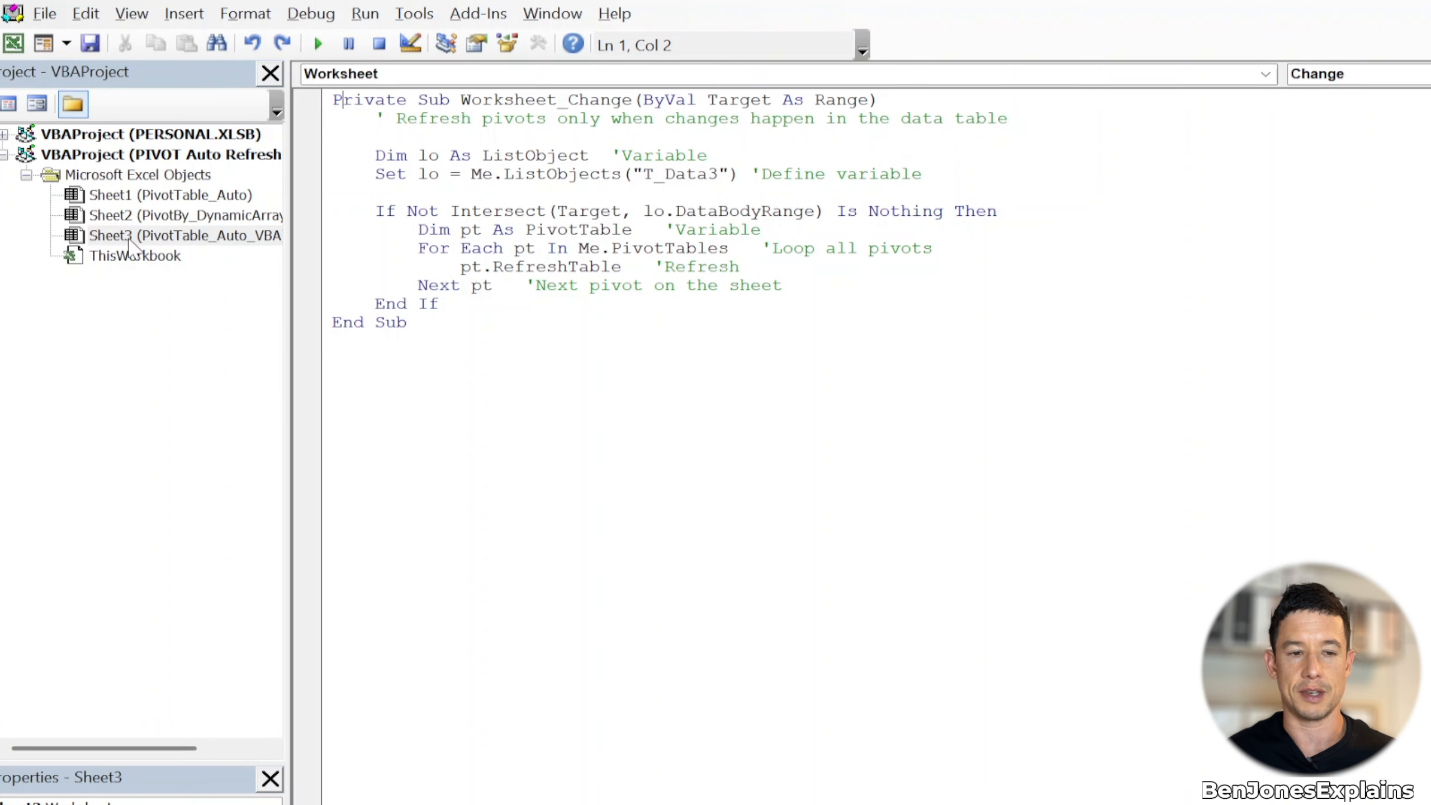
{"action": "left_click", "coordinate": [129, 241]}
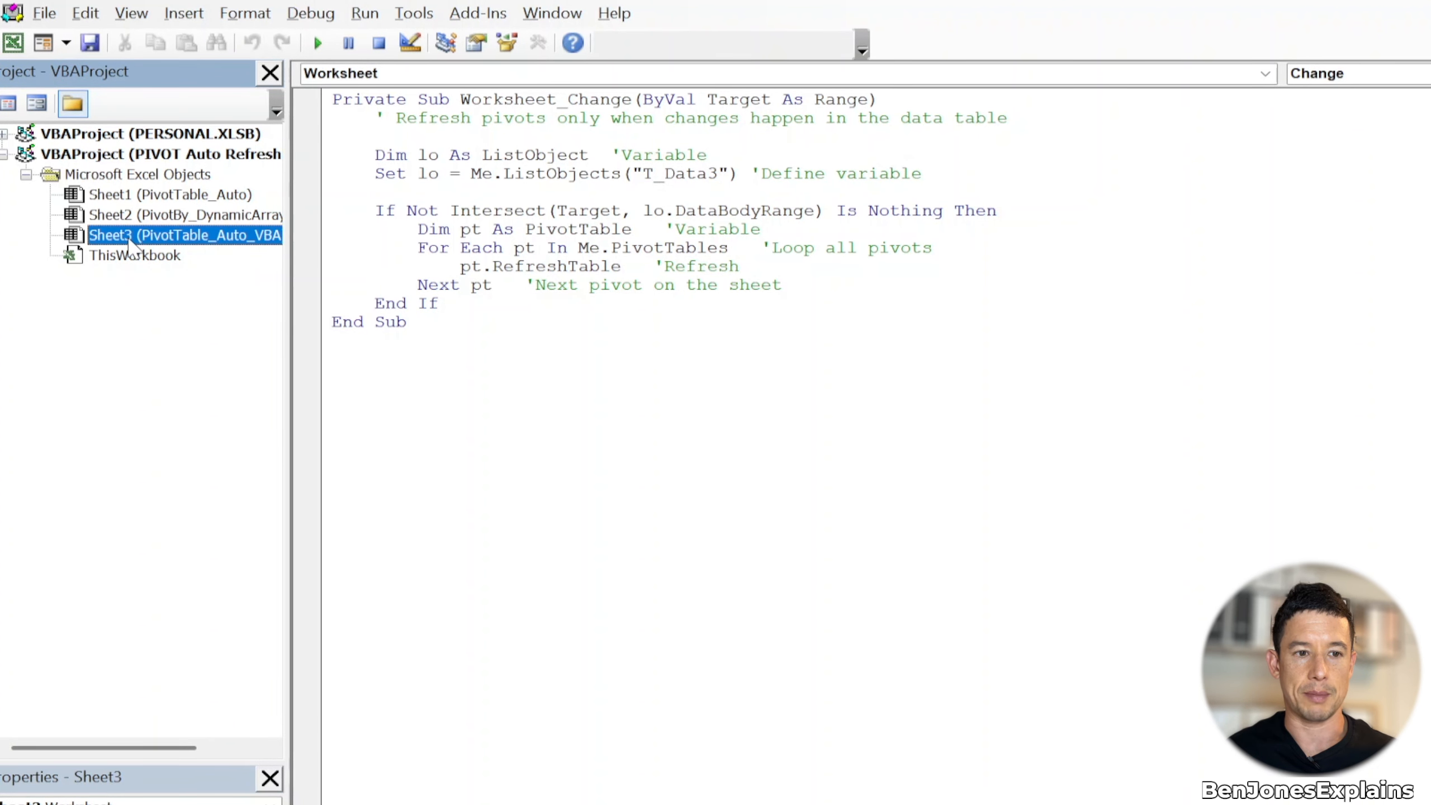
{"action": "left_click", "coordinate": [333, 99]}
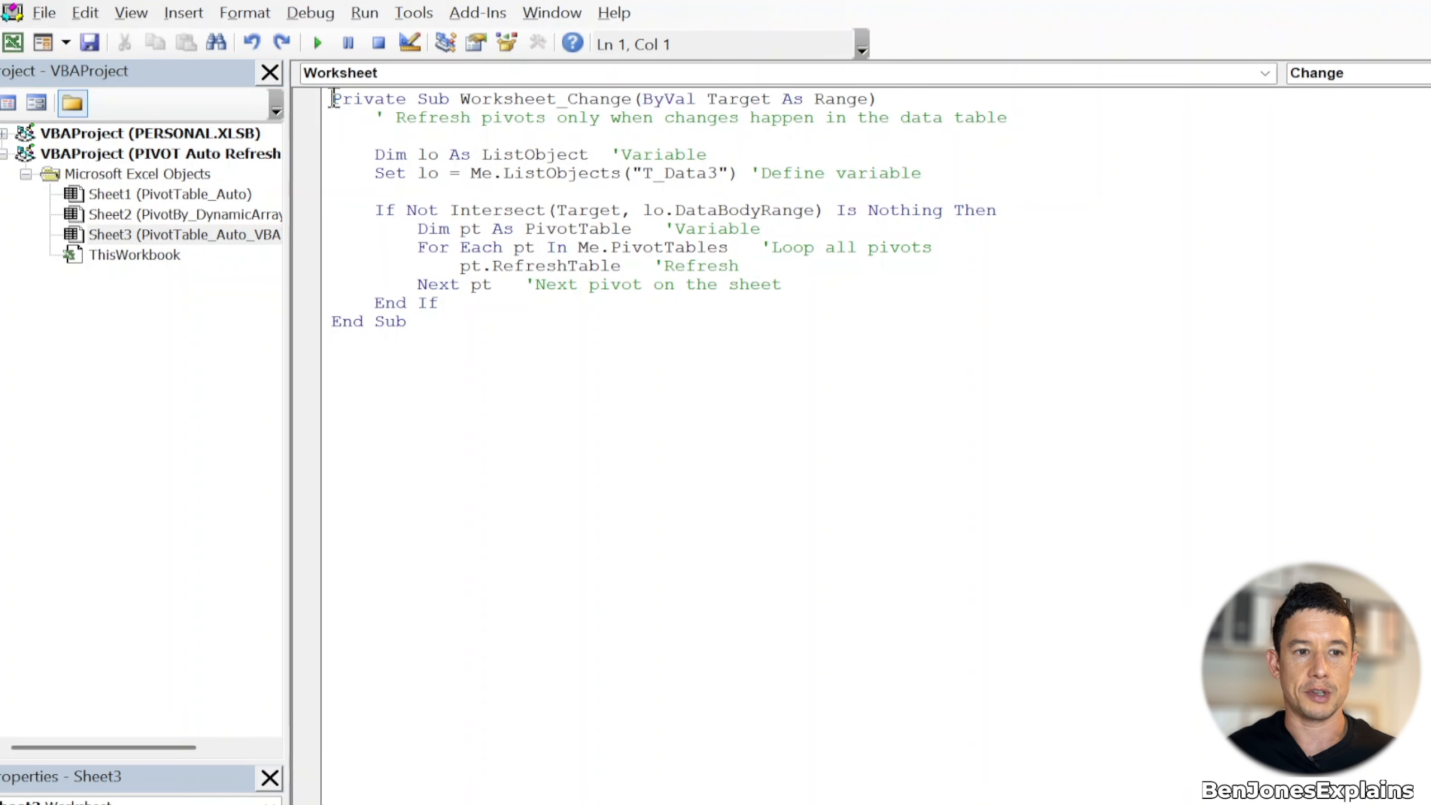
{"action": "left_click_drag", "start_coordinate": [334, 99], "coordinate": [888, 99]}
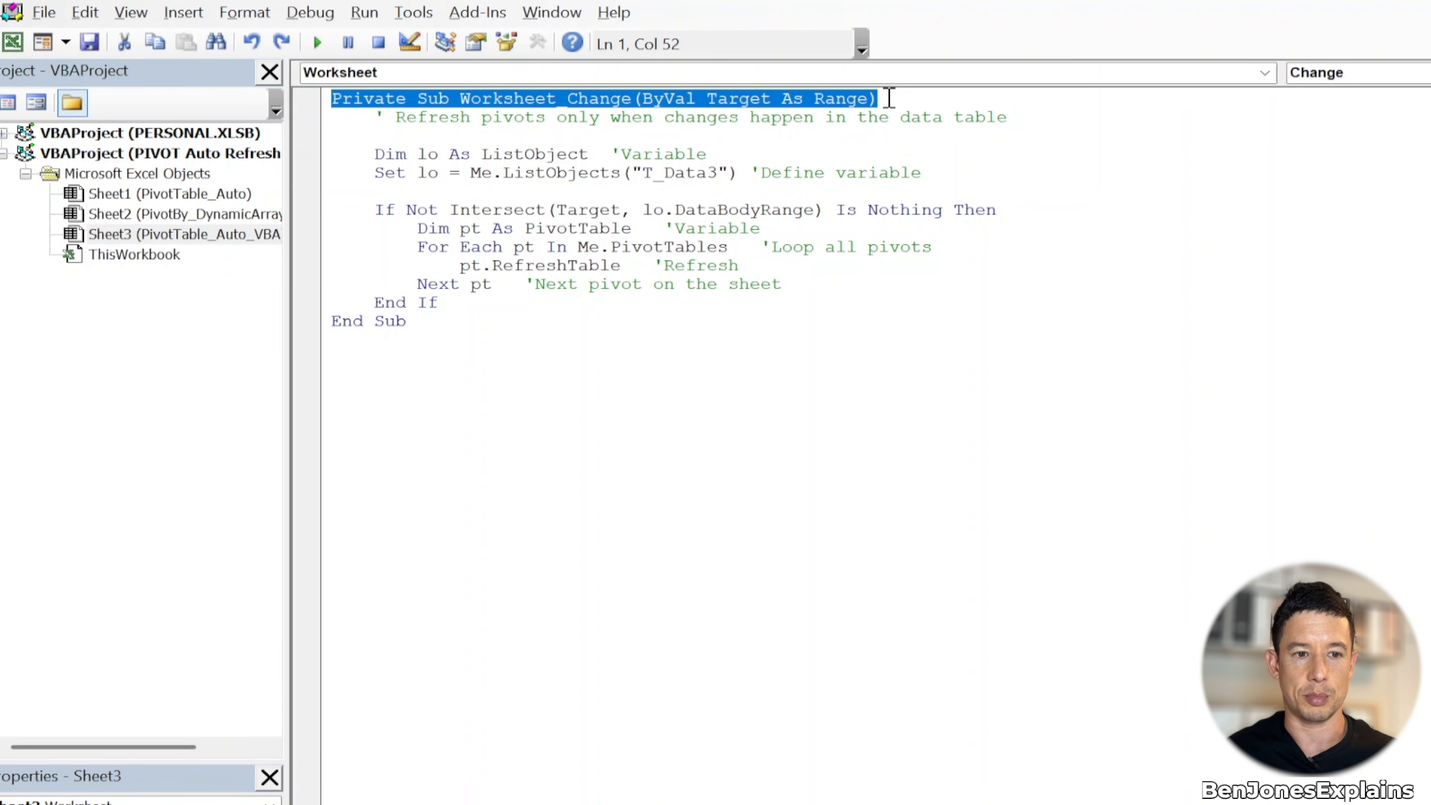
{"action": "left_click", "coordinate": [595, 99]}
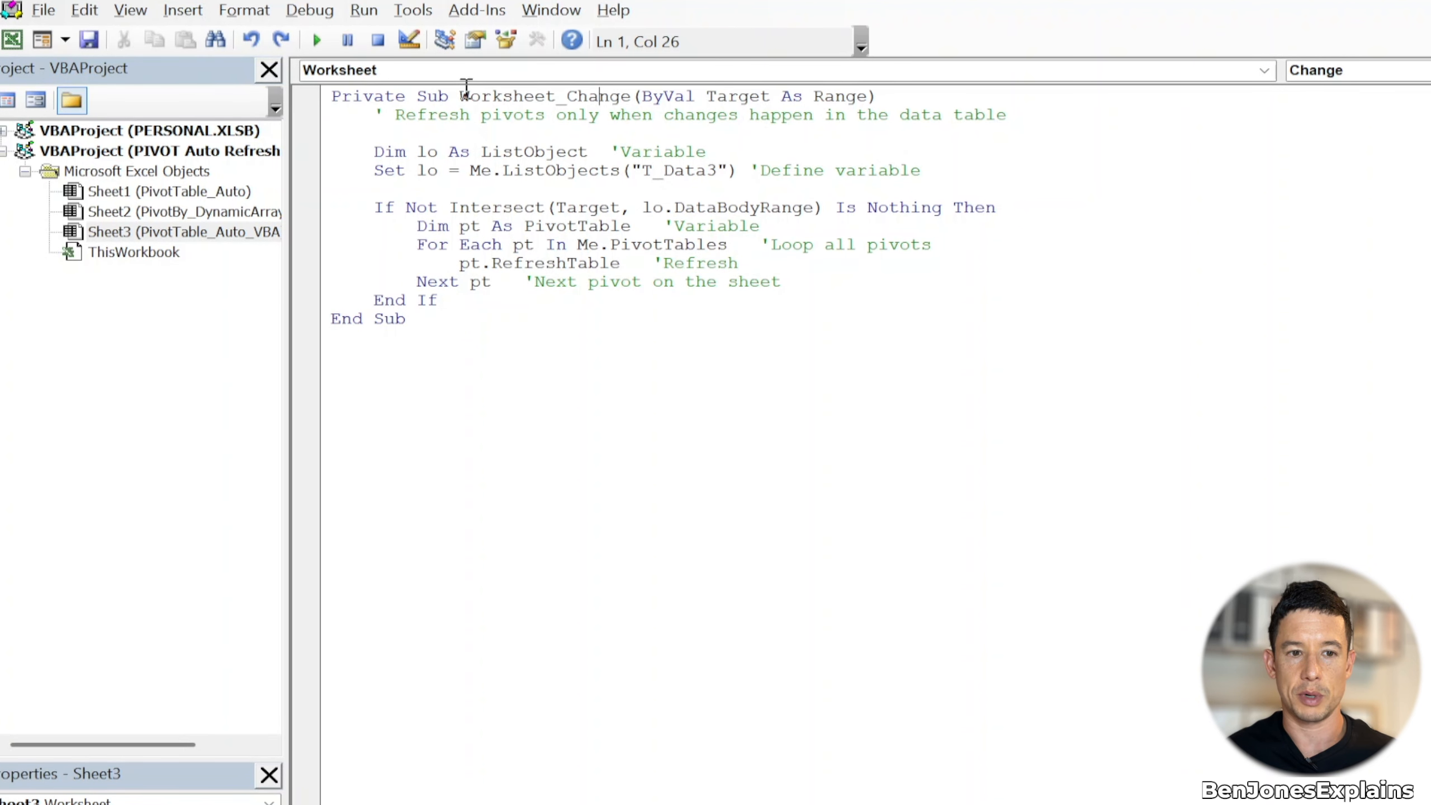
{"action": "left_click", "coordinate": [902, 96]}
{"action": "type", "text": "5"}
{"action": "key", "text": "Tab"}
{"action": "type", "text": "2"}
{"action": "key", "text": "Tab"}
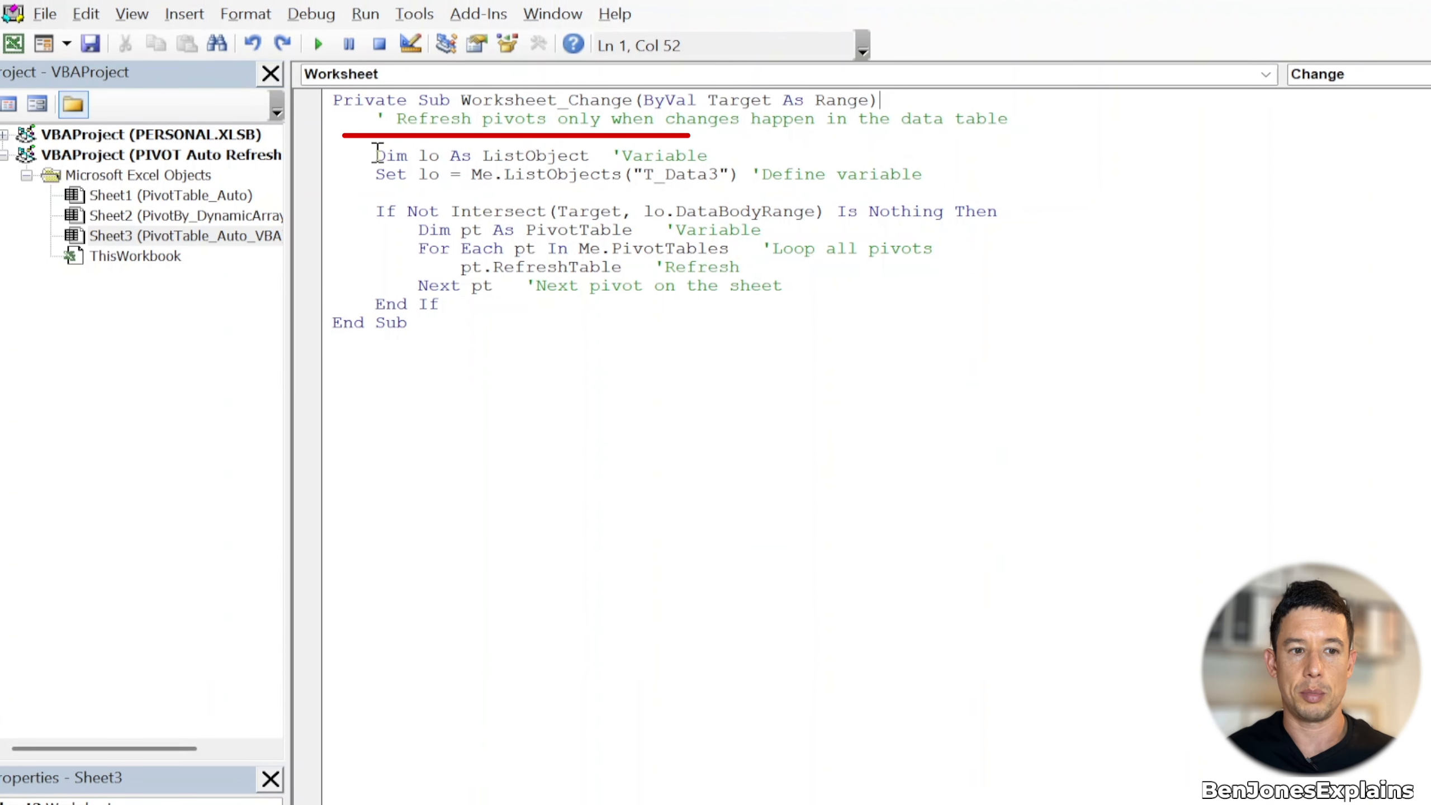
Examine how the lo variable is declared and set to "T_Data3", and check the match table's name on the worksheet
{"action": "left_click", "coordinate": [376, 148]}
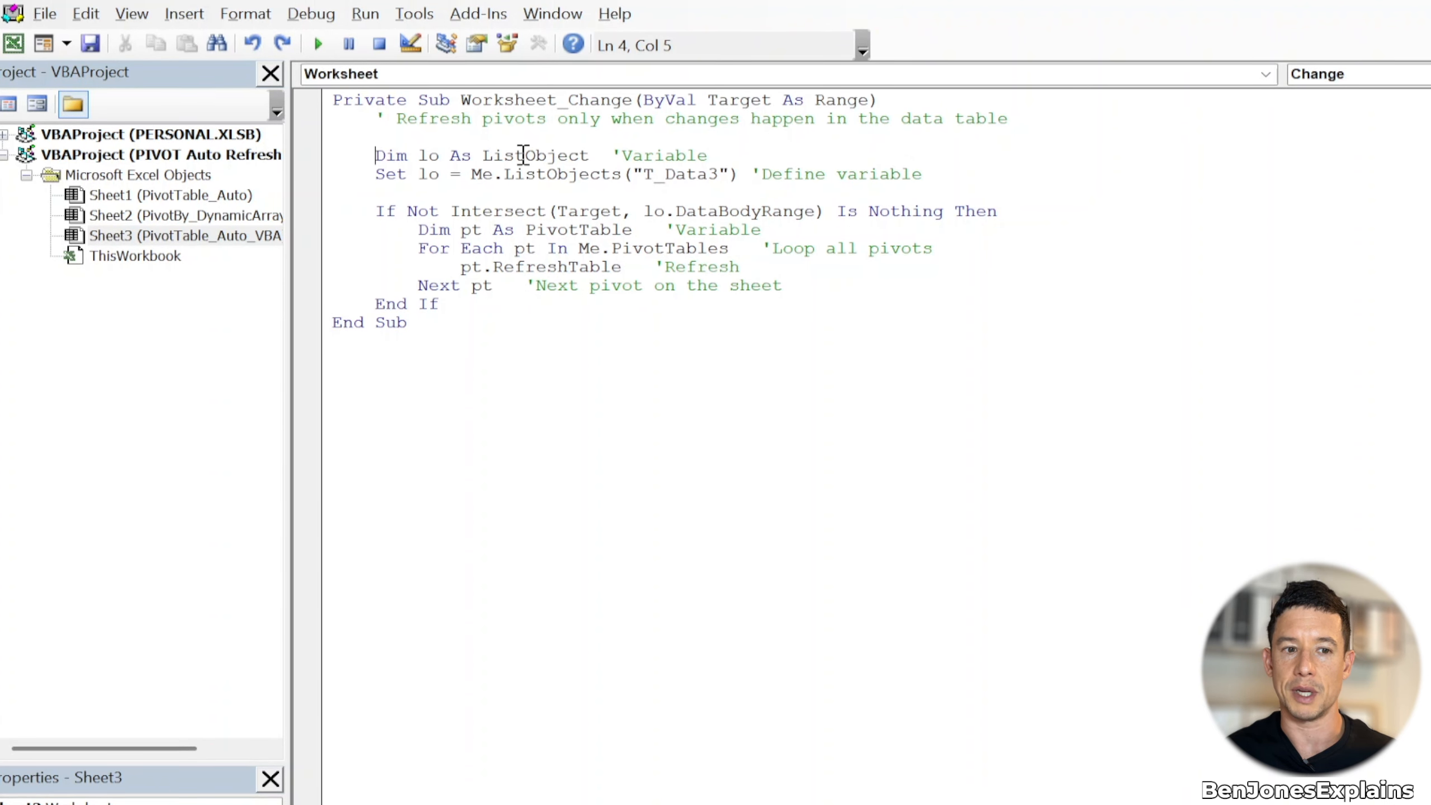
{"action": "left_click", "coordinate": [417, 174]}
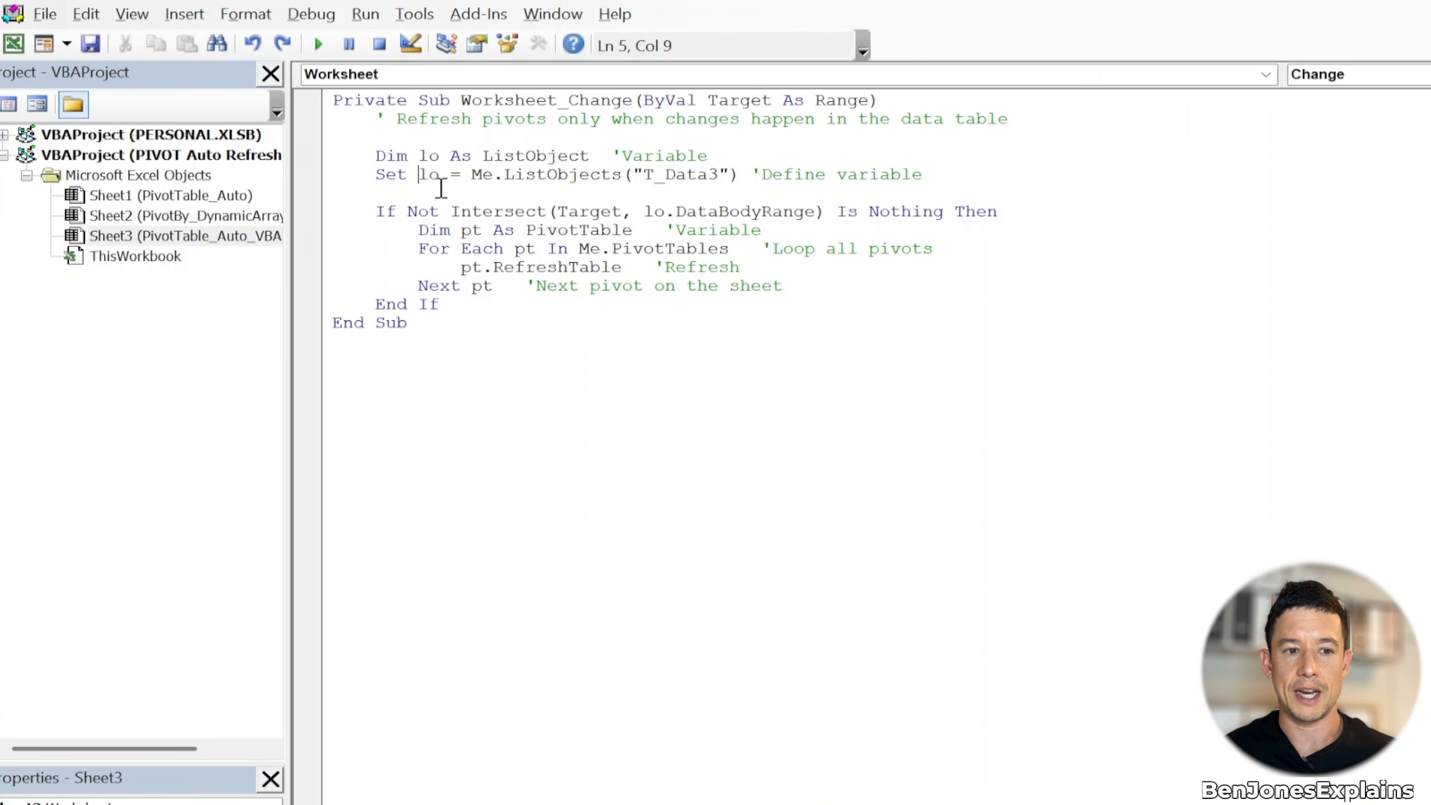
{"action": "left_click", "coordinate": [471, 176]}
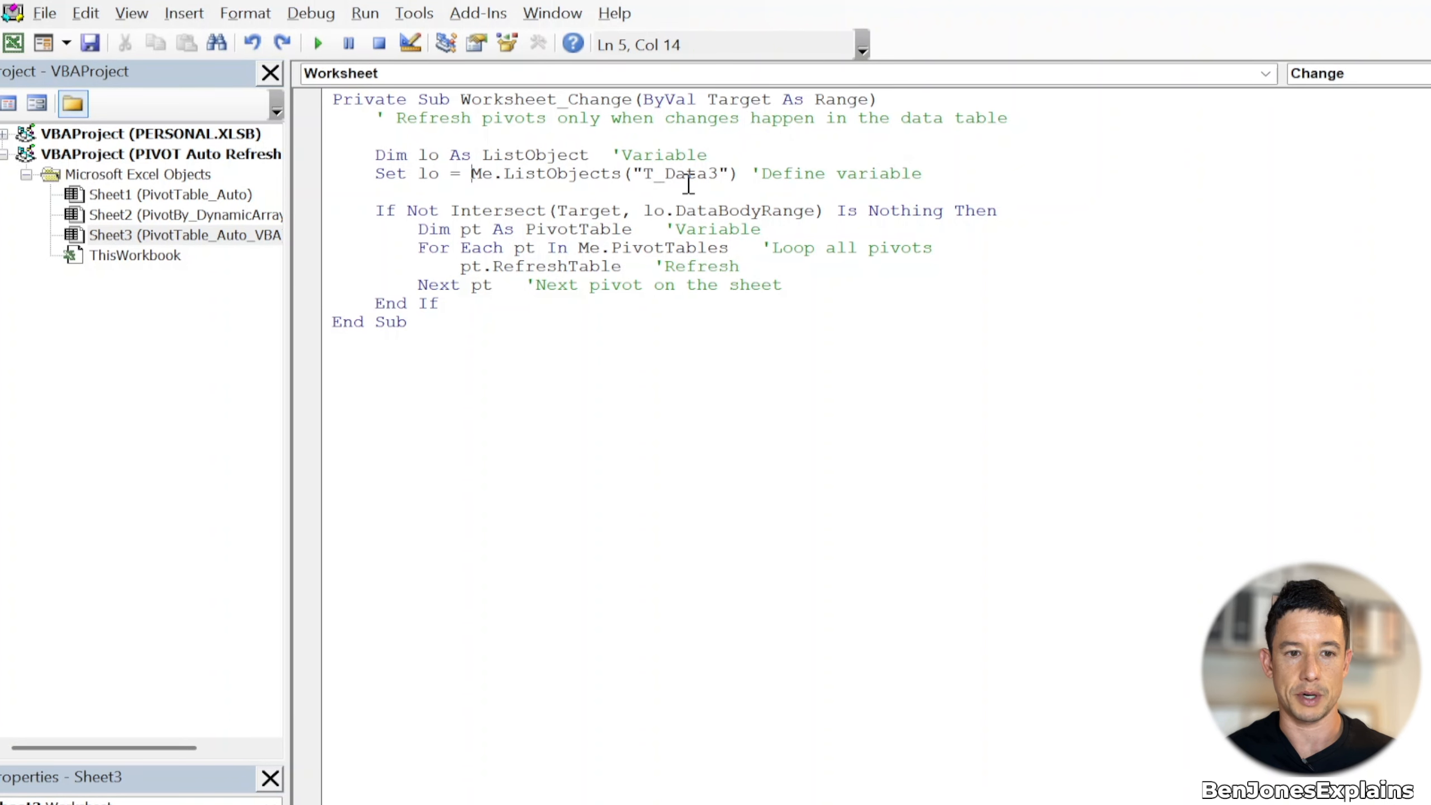
{"action": "left_click", "coordinate": [647, 175]}
{"action": "left_click_drag", "start_coordinate": [646, 175], "coordinate": [724, 182]}
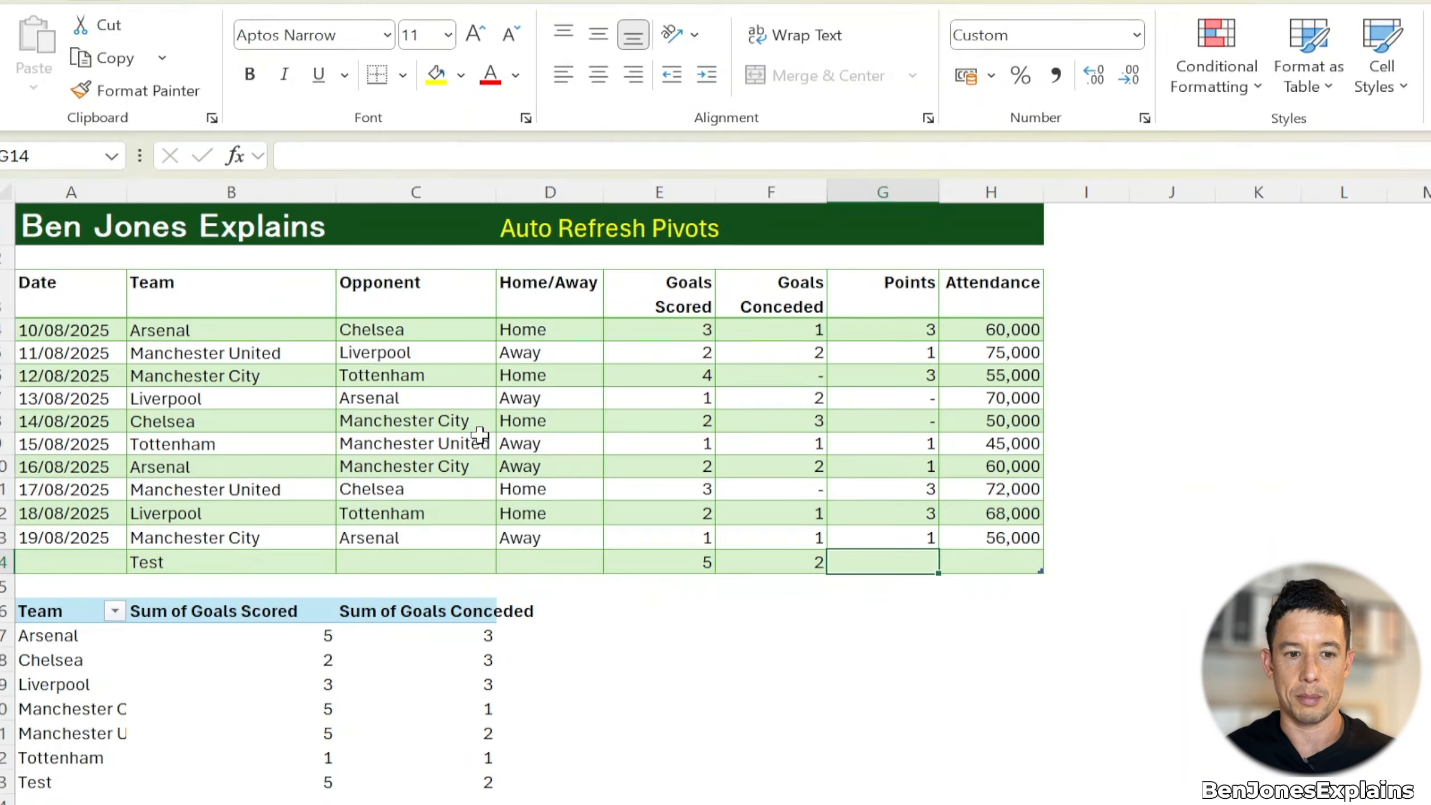
{"action": "left_click", "coordinate": [373, 396]}
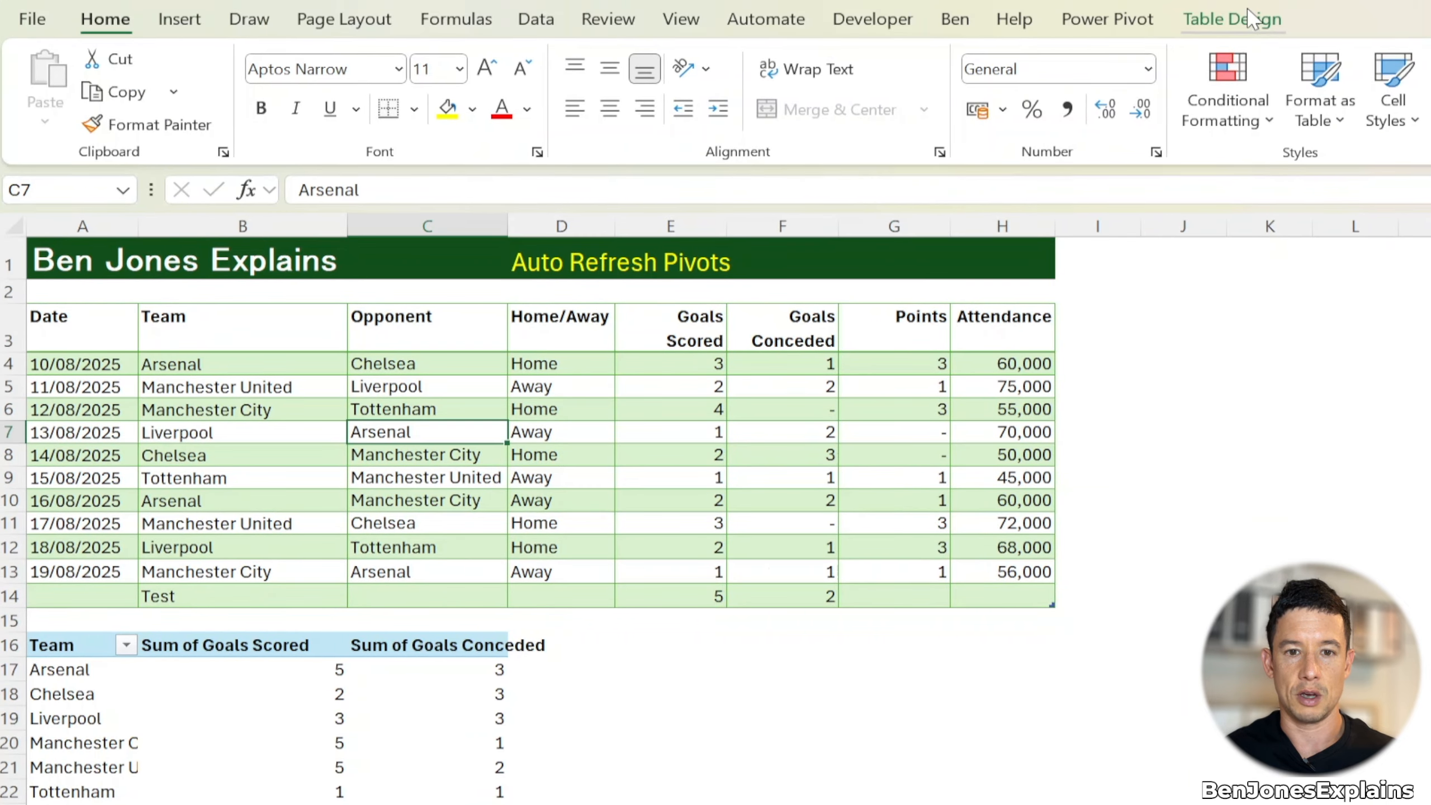
{"action": "left_click", "coordinate": [1250, 18]}
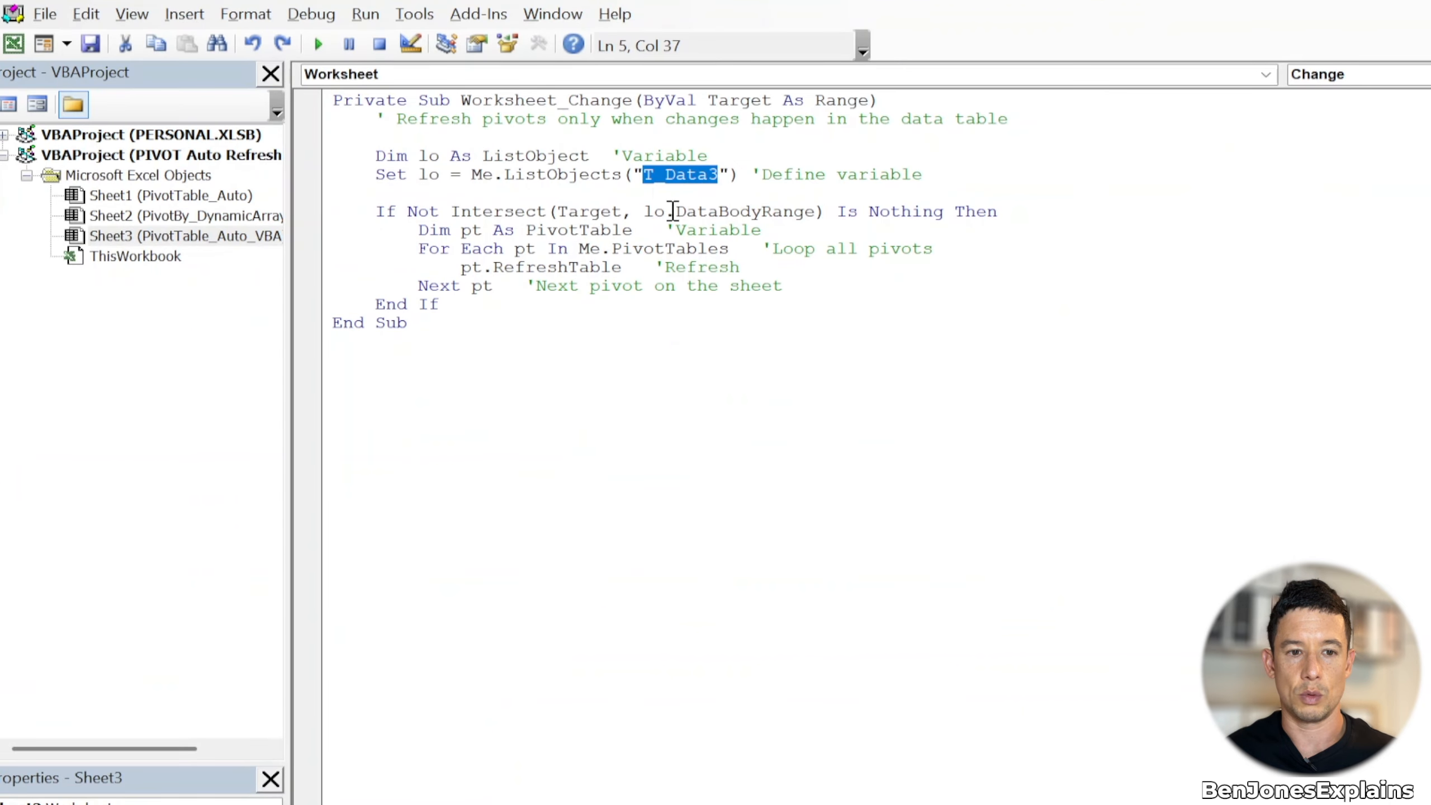
Examine the ListObjects and Me references in the Set lo line and the sheet module they belong to
{"action": "left_click_drag", "start_coordinate": [502, 175], "coordinate": [627, 177]}
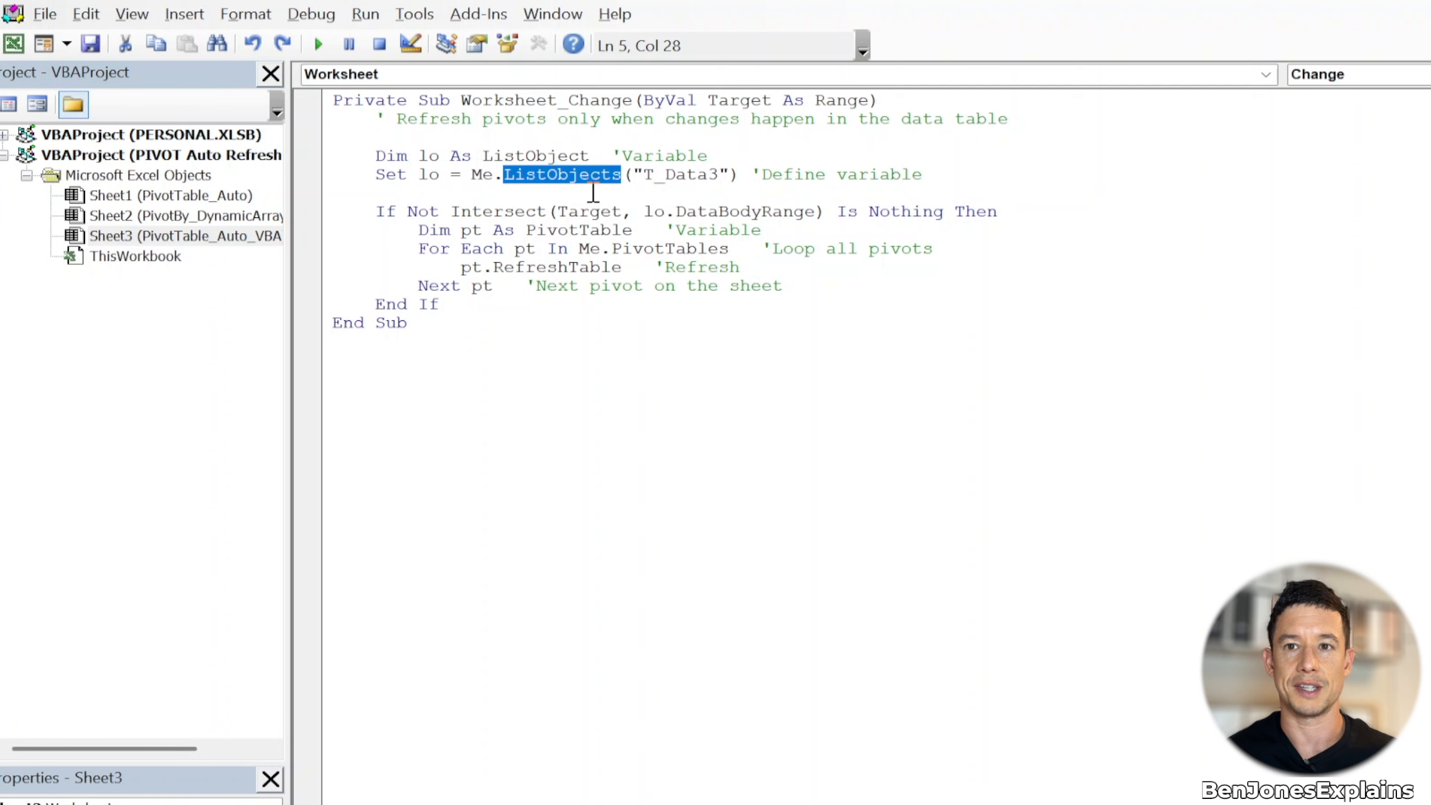
{"action": "left_click", "coordinate": [496, 176]}
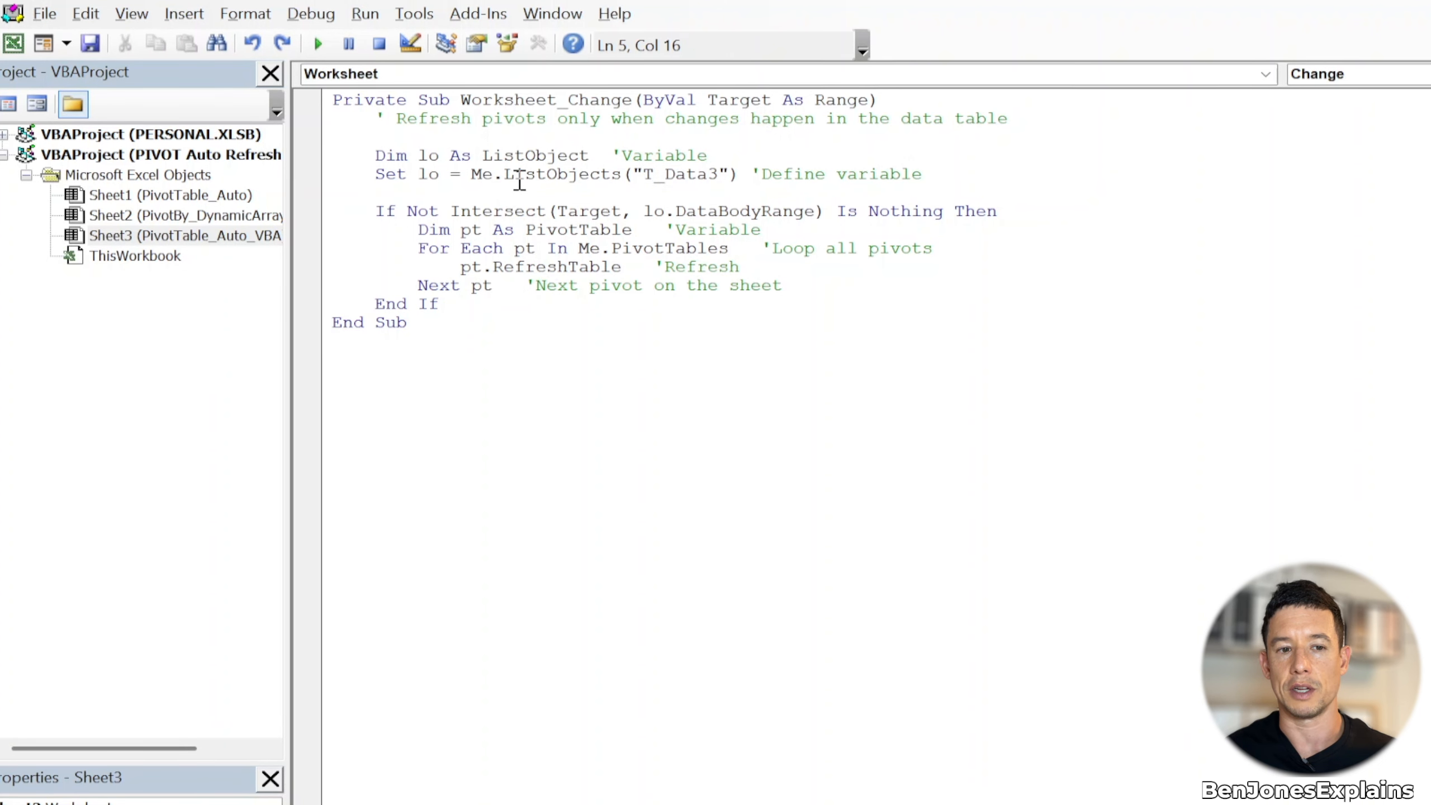
{"action": "left_click_drag", "start_coordinate": [495, 176], "coordinate": [471, 176]}
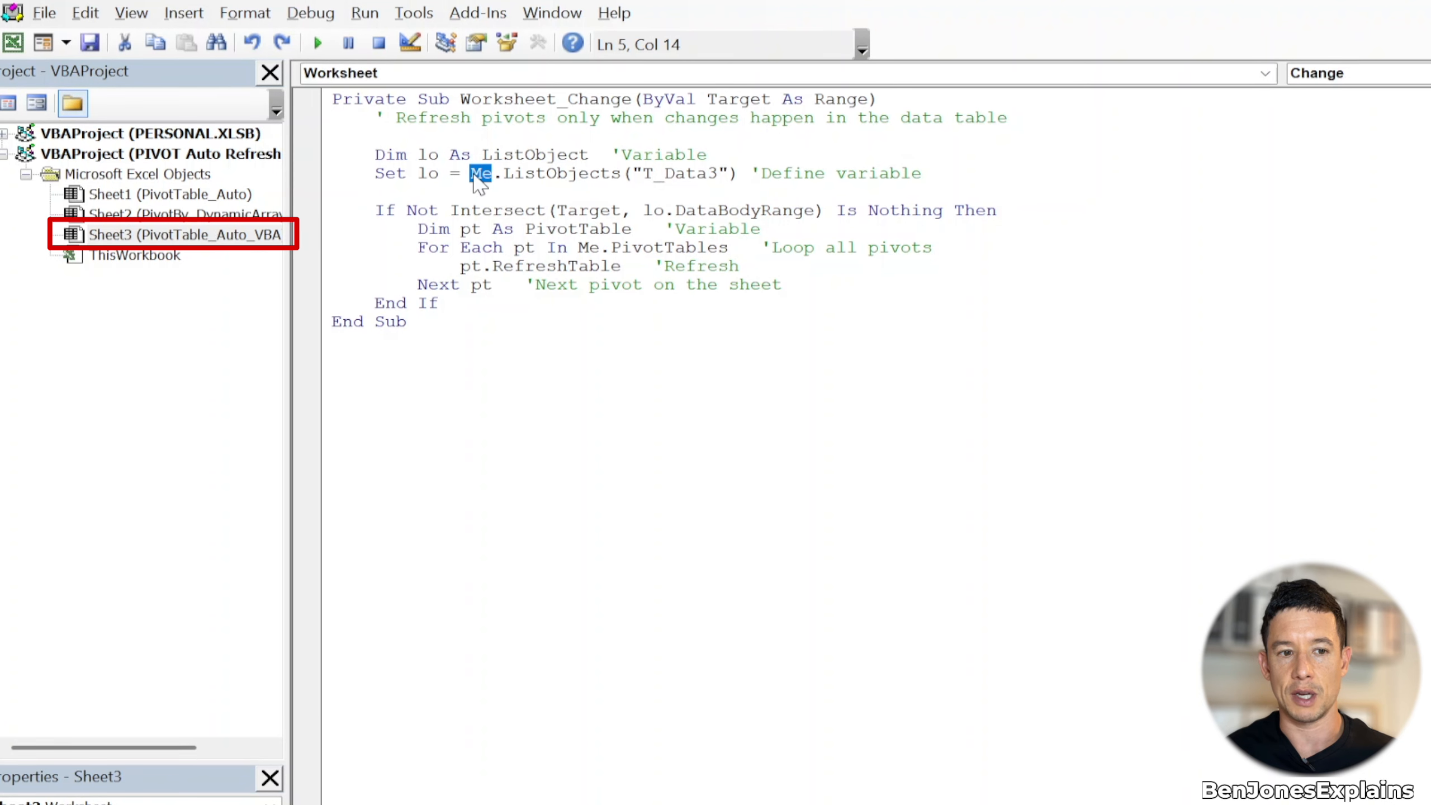
{"action": "left_click", "coordinate": [214, 236]}
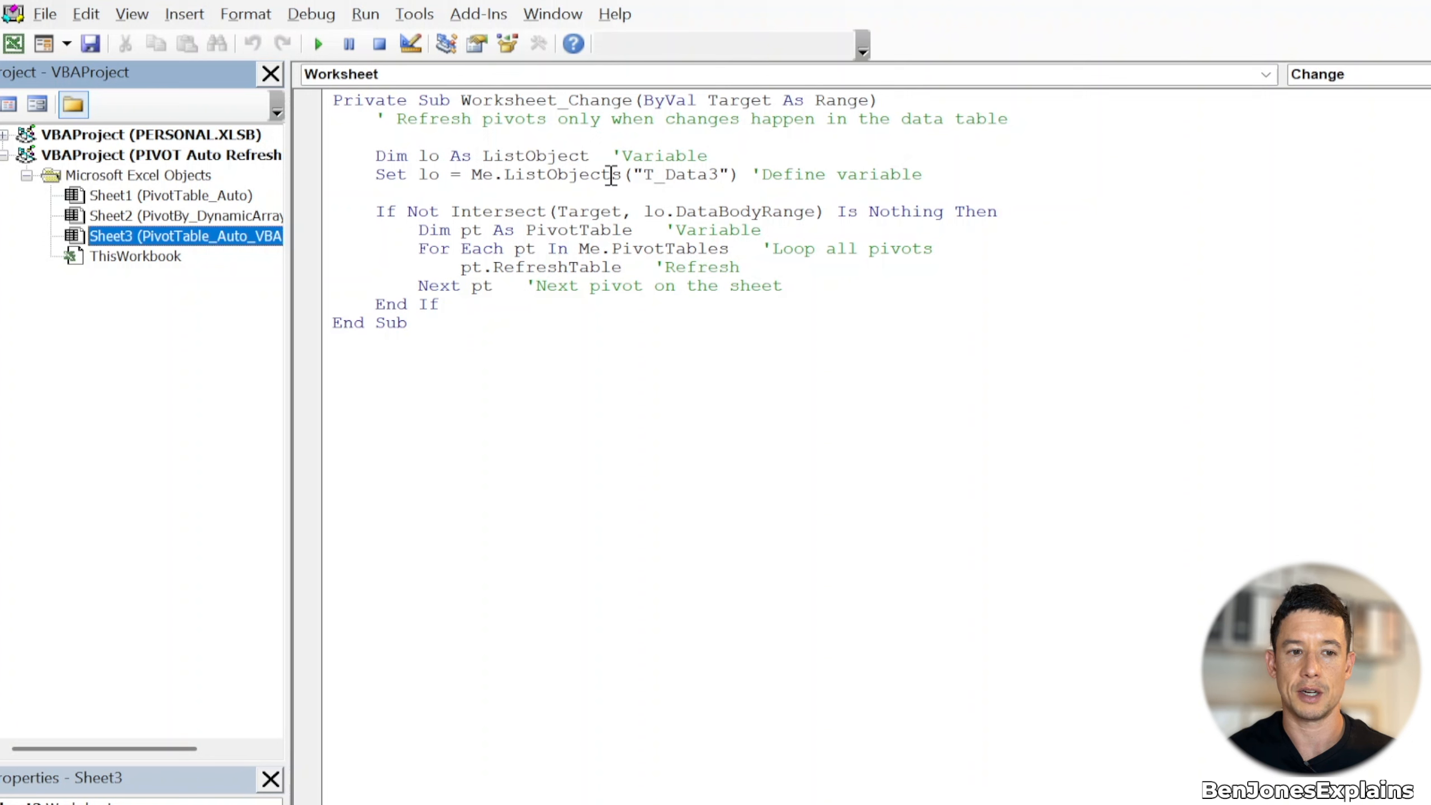
Examine the If Not Intersect condition that compares Target with the table's DataBodyRange
{"action": "left_click", "coordinate": [847, 210]}
{"action": "left_click", "coordinate": [376, 211]}
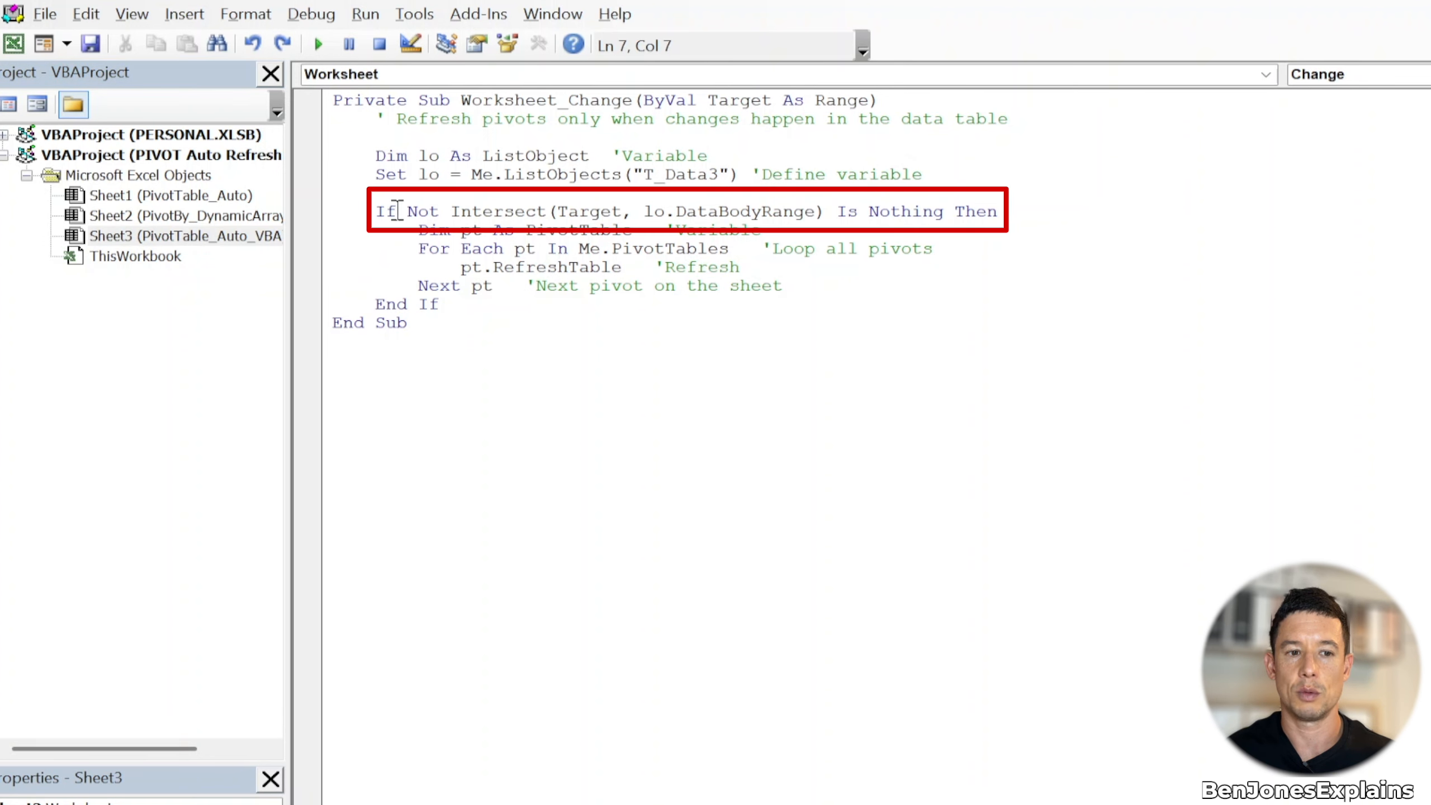
{"action": "left_click", "coordinate": [359, 217]}
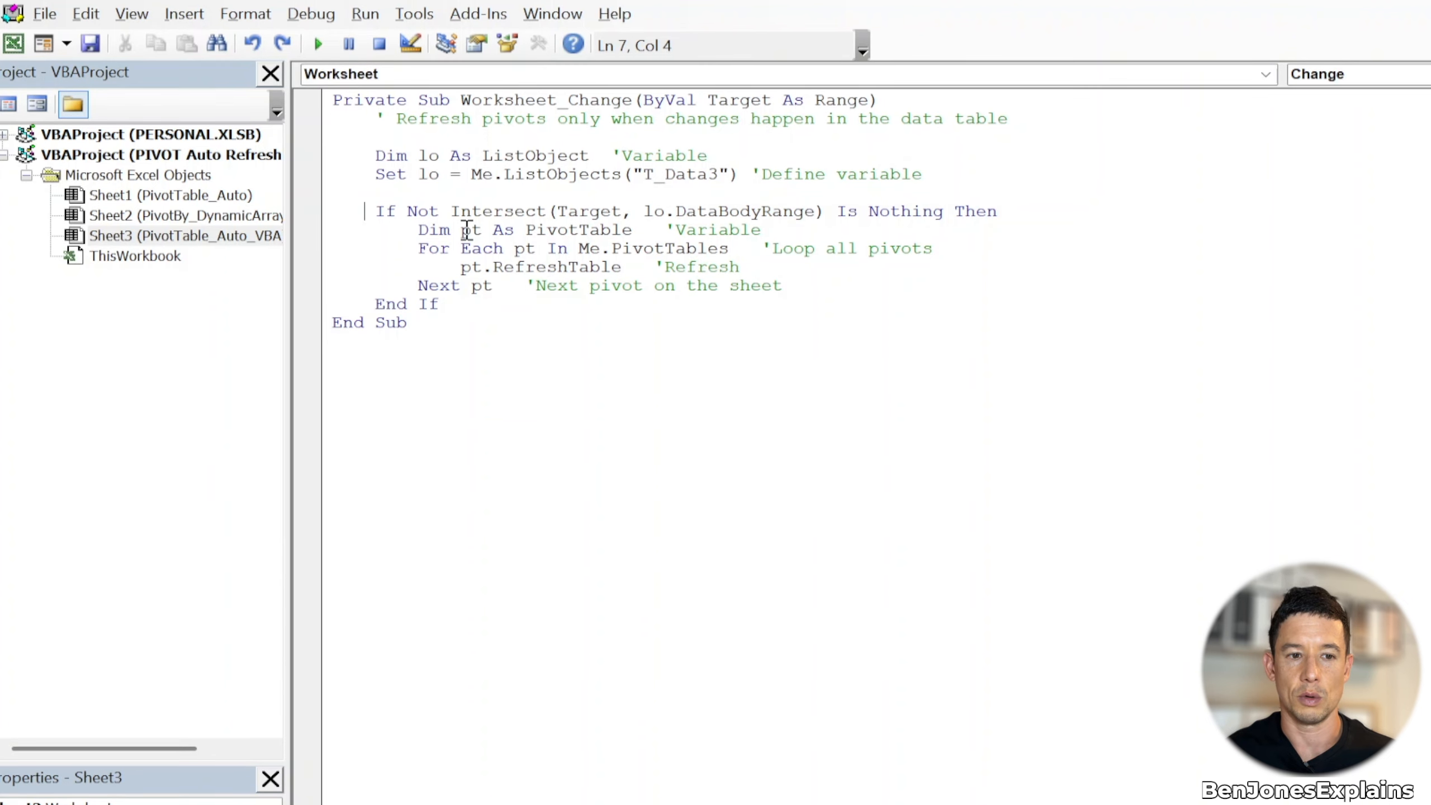
Examine the line inside the If block that declares the pt variable as a PivotTable
{"action": "left_click", "coordinate": [416, 230]}
{"action": "left_click", "coordinate": [471, 228]}
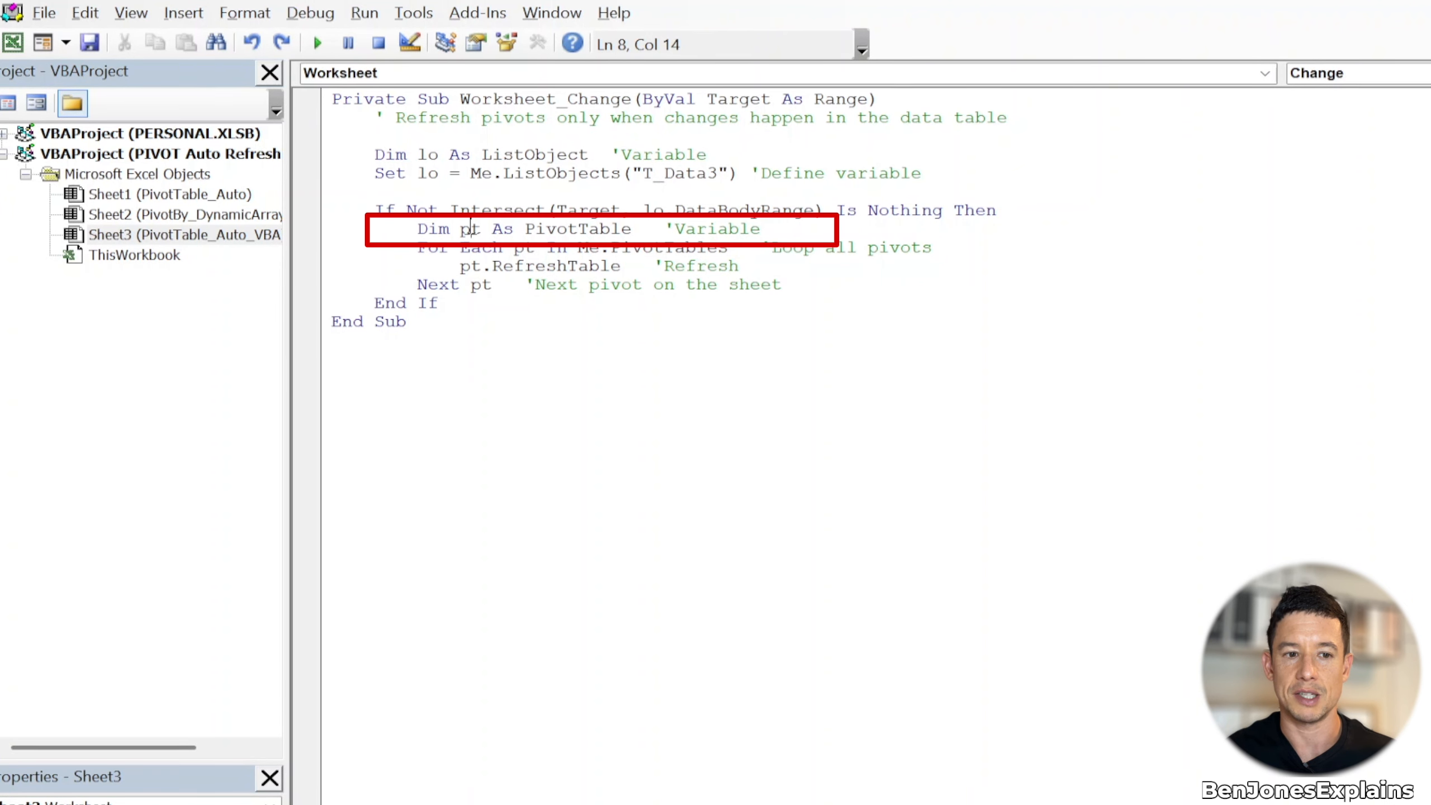
{"action": "left_click", "coordinate": [540, 228]}
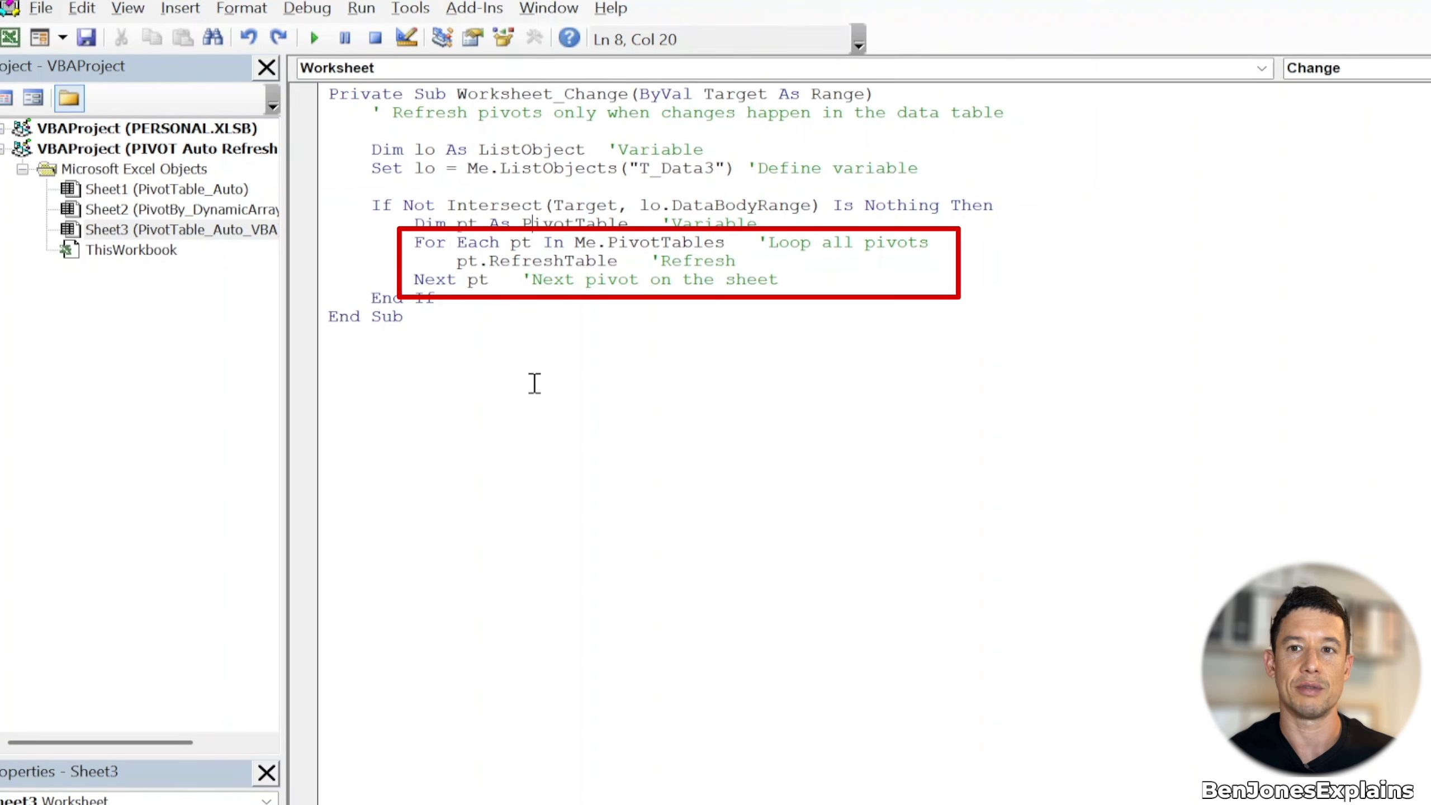
Examine the For Each loop over Me.PivotTables, including its pt.RefreshTable and Next pt lines
{"action": "mouse_move", "coordinate": [411, 243]}
{"action": "left_mouse_down"}
{"action": "mouse_move", "coordinate": [473, 259]}
{"action": "mouse_move", "coordinate": [533, 243]}
{"action": "left_mouse_up"}
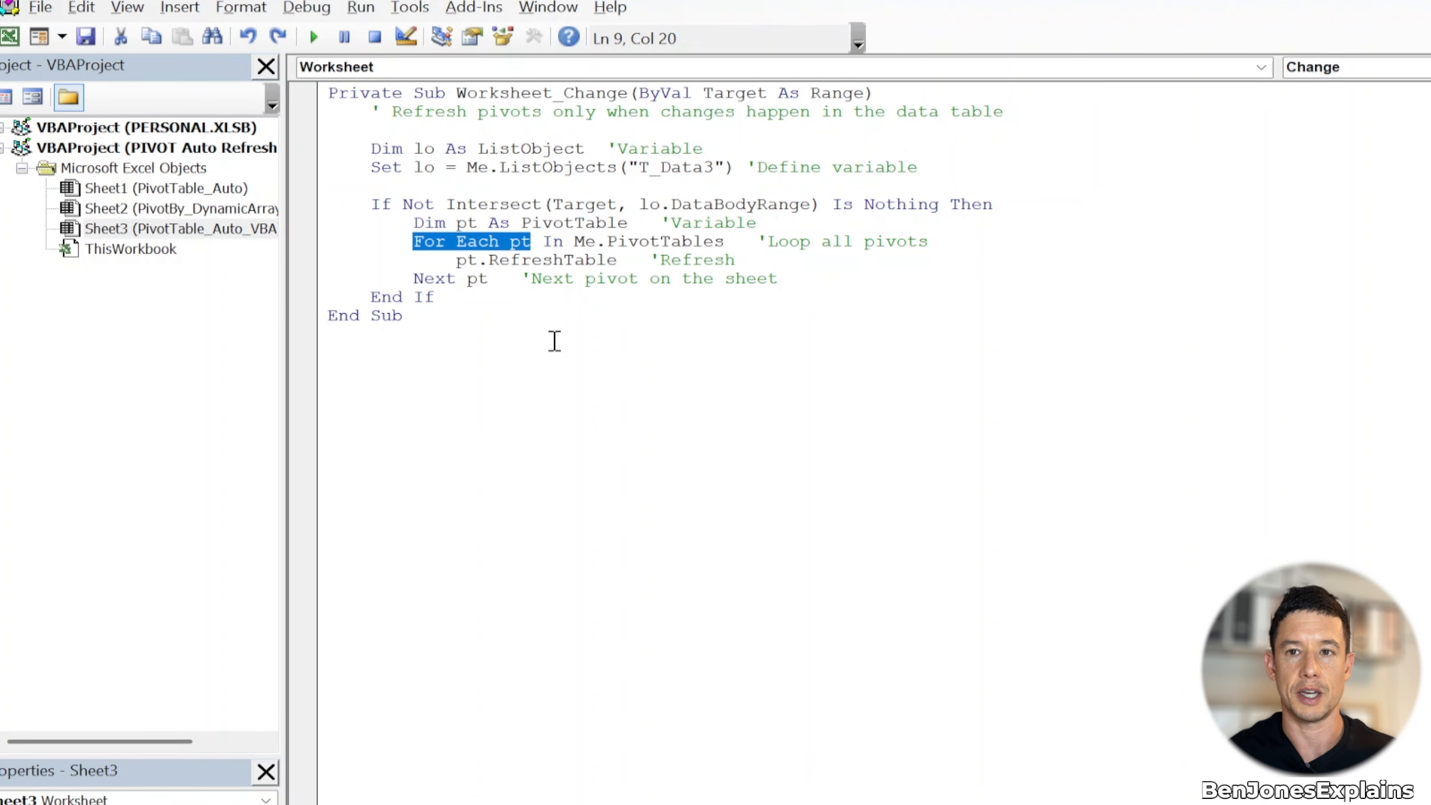
{"action": "left_click_drag", "start_coordinate": [572, 241], "coordinate": [719, 241]}
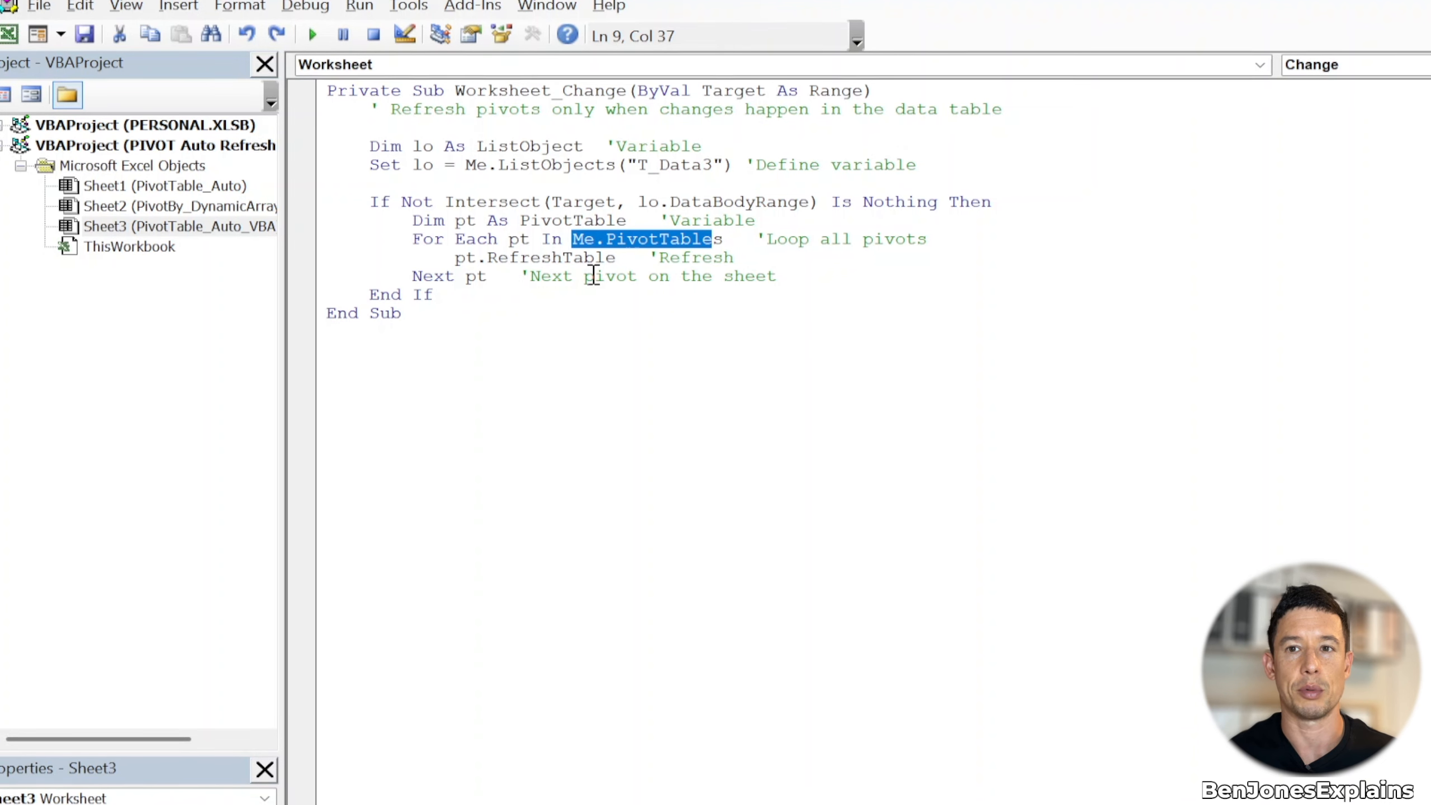
{"action": "left_click", "coordinate": [461, 259]}
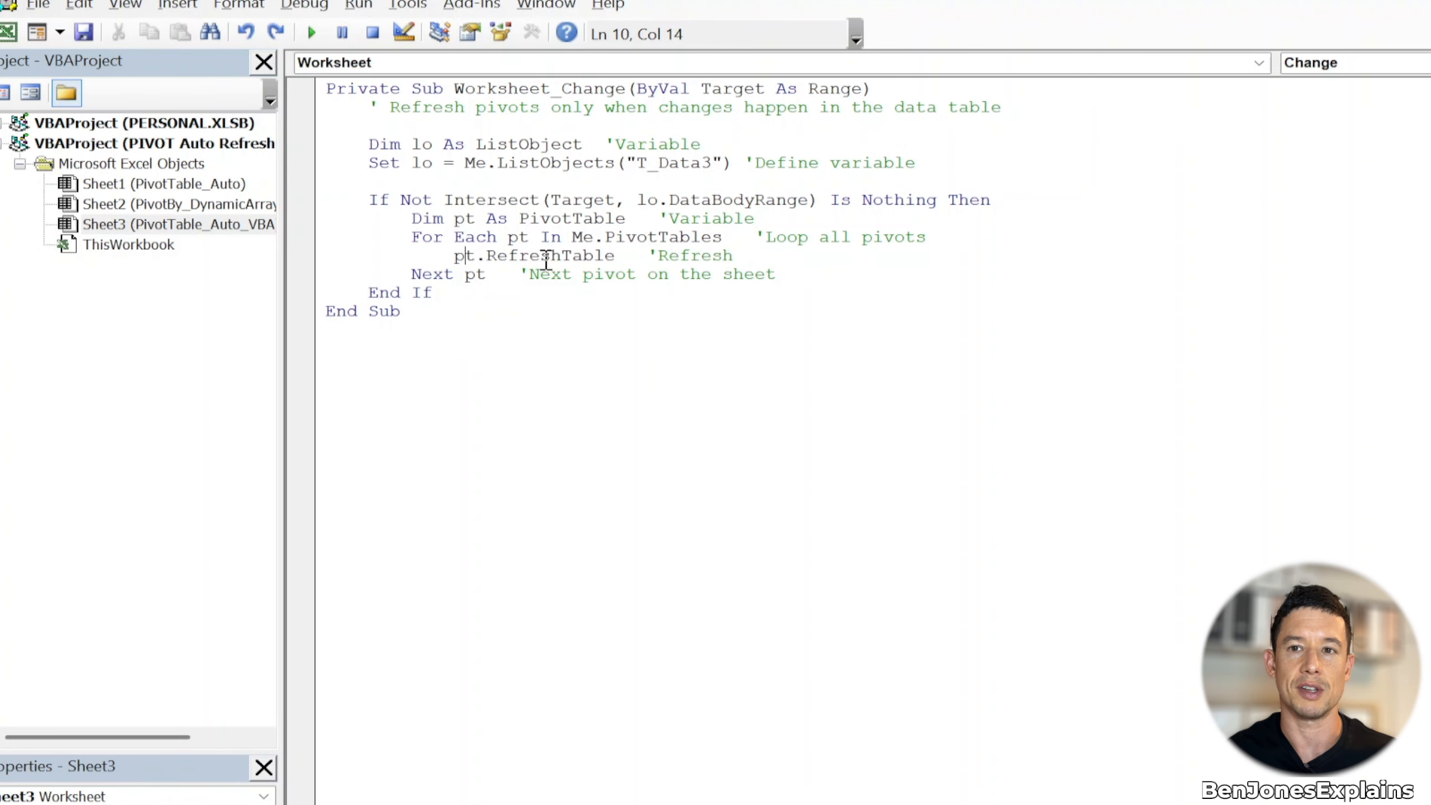
{"action": "left_click_drag", "start_coordinate": [412, 273], "coordinate": [494, 273]}
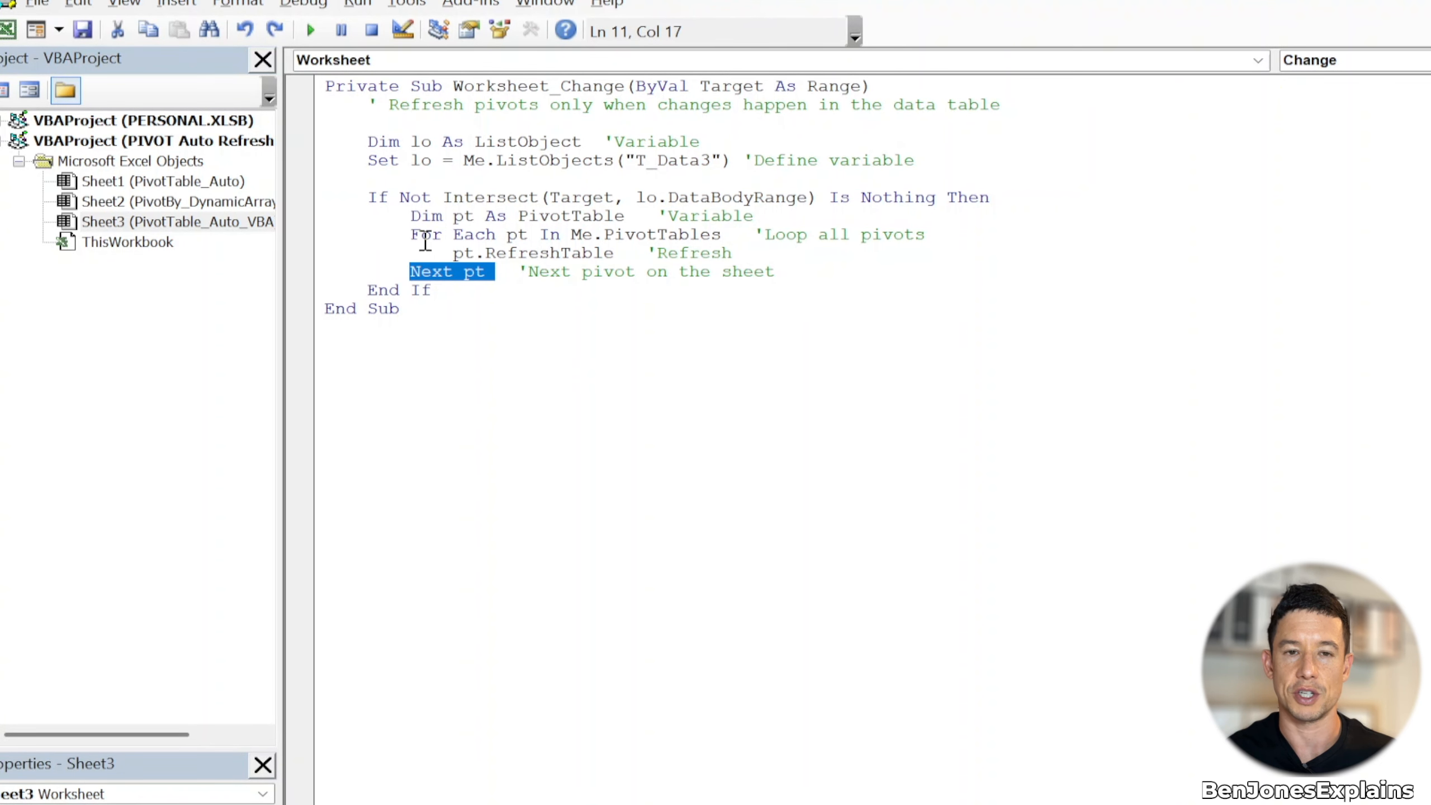
Examine the indentation before Next pt and the End If and End Sub lines that close the procedure
{"action": "left_click", "coordinate": [393, 275]}
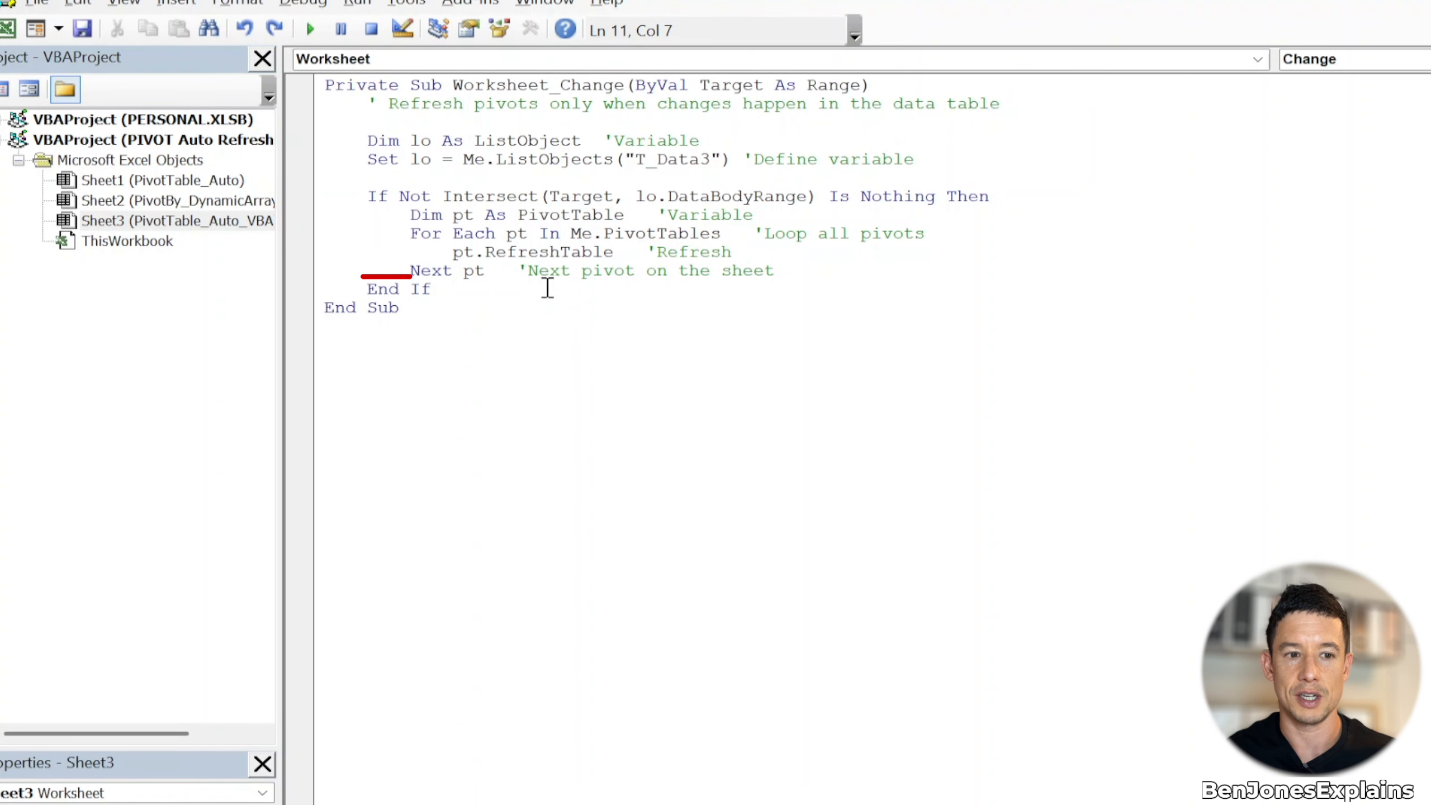
{"action": "left_click", "coordinate": [426, 290]}
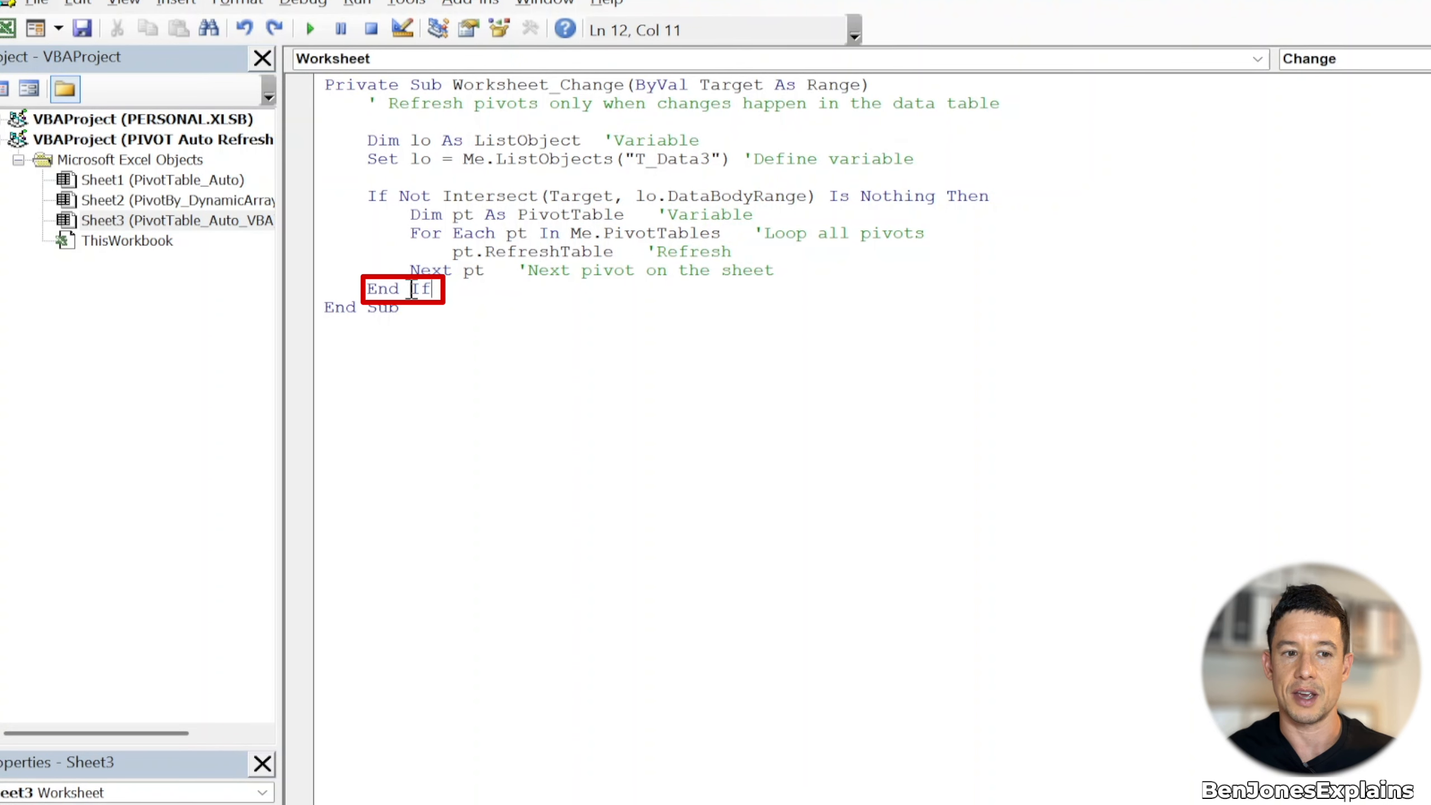
{"action": "left_click", "coordinate": [408, 314]}
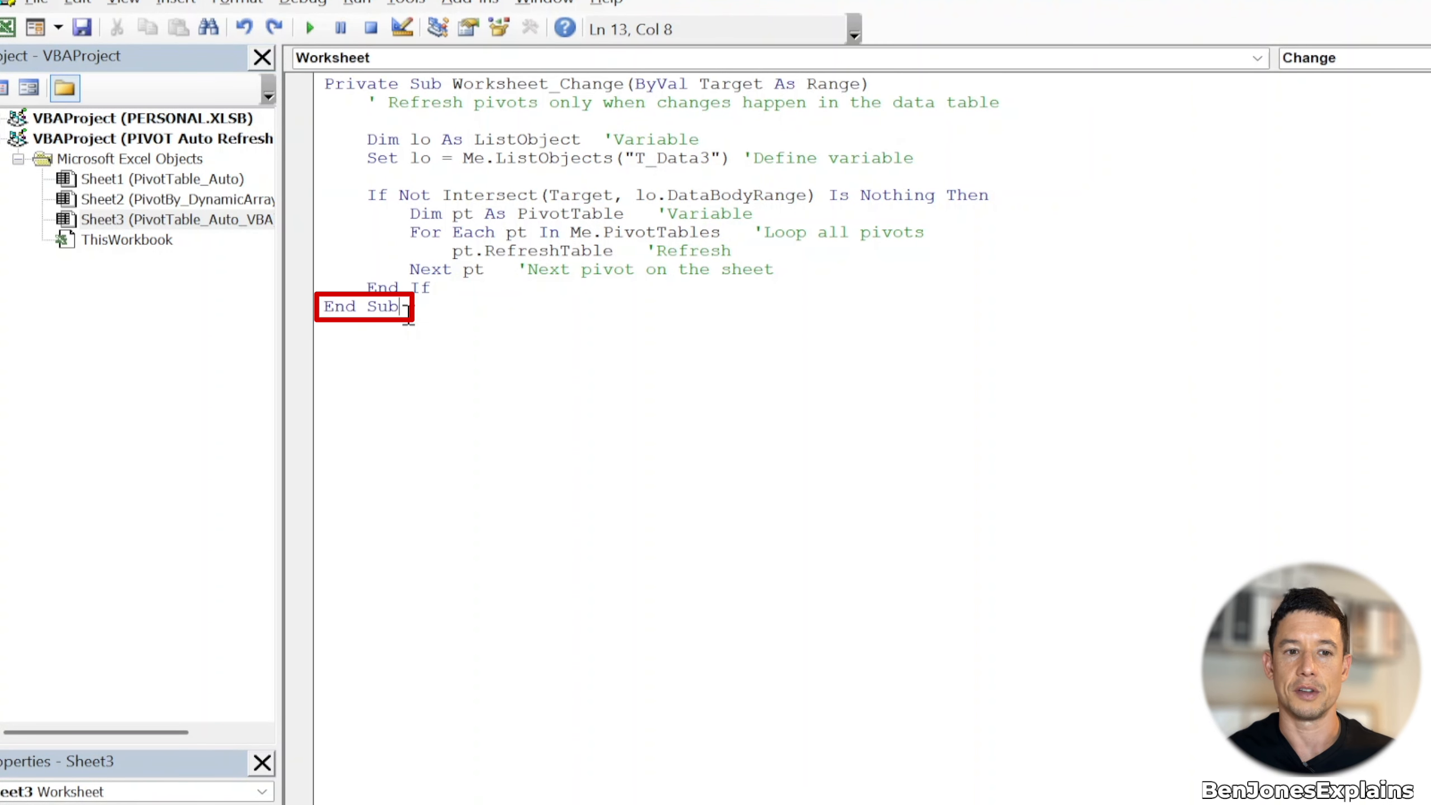